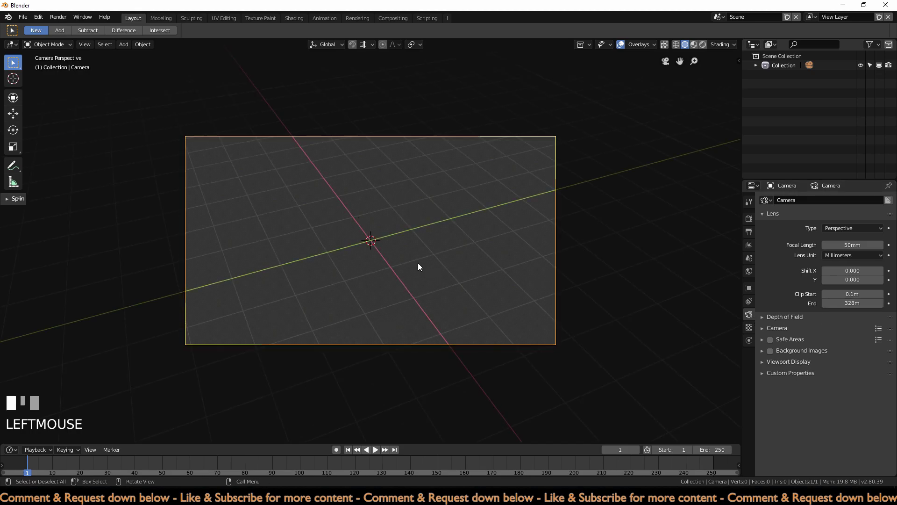
# Step: Add a mesh circle with 8 vertices at the origin and scale it up
pyautogui.moveTo(390, 243); pyautogui.dragTo(466, 274, button='middle')
pyautogui.scroll(2, 466, 274)
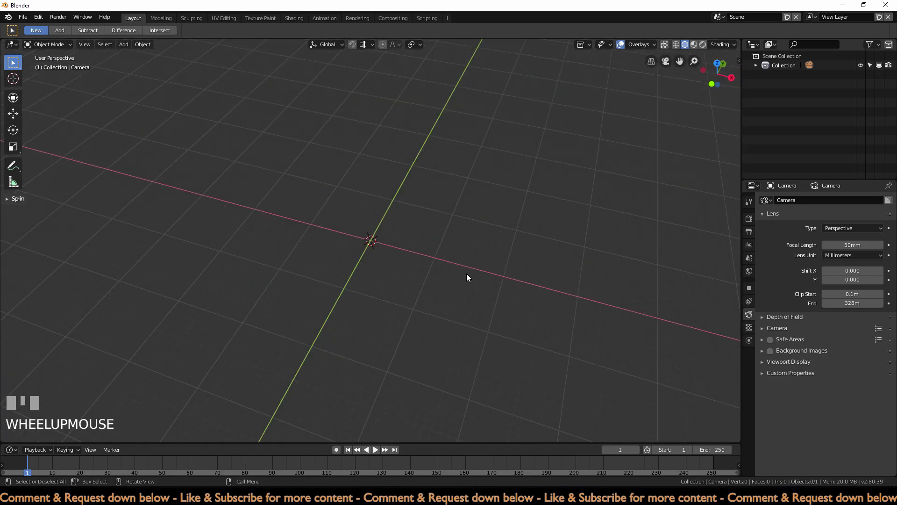
pyautogui.click(466, 273)
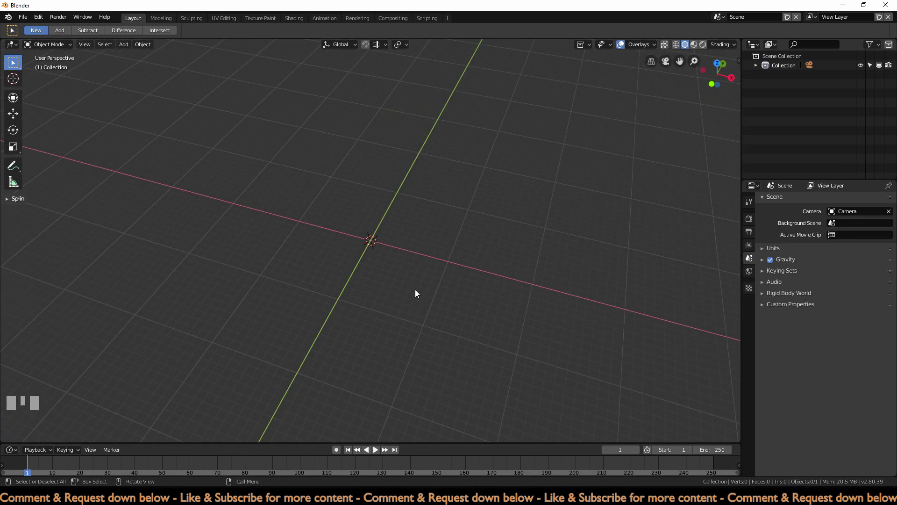
pyautogui.hotkey('shift', 'a')
pyautogui.moveTo(415, 289)
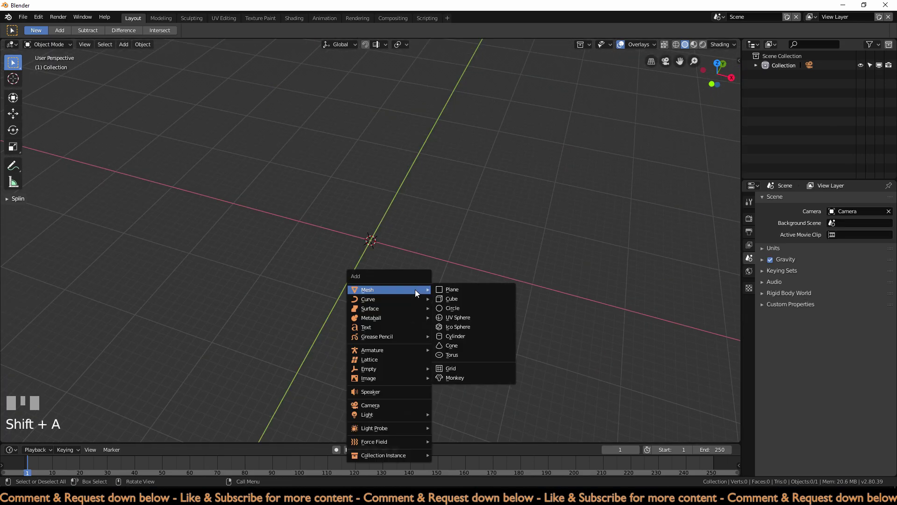
pyautogui.click(452, 307)
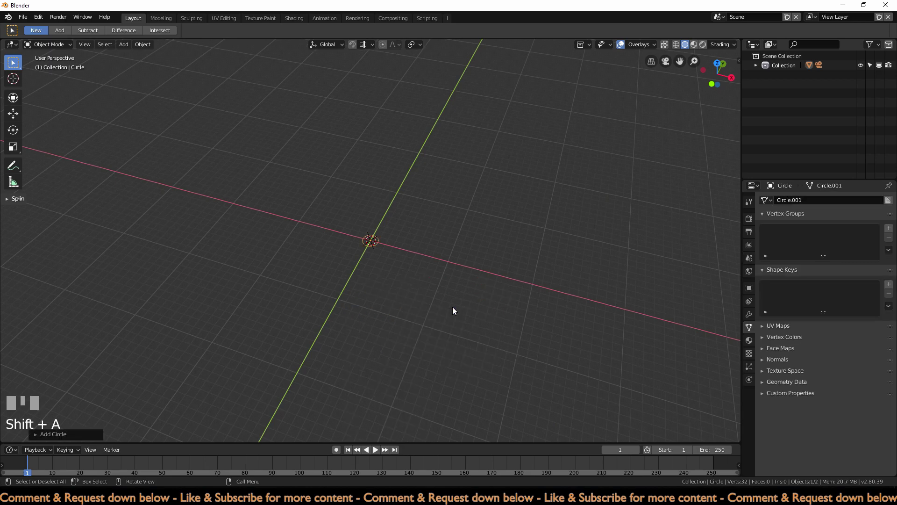
pyautogui.click(50, 433)
pyautogui.click(133, 331)
pyautogui.write('8')
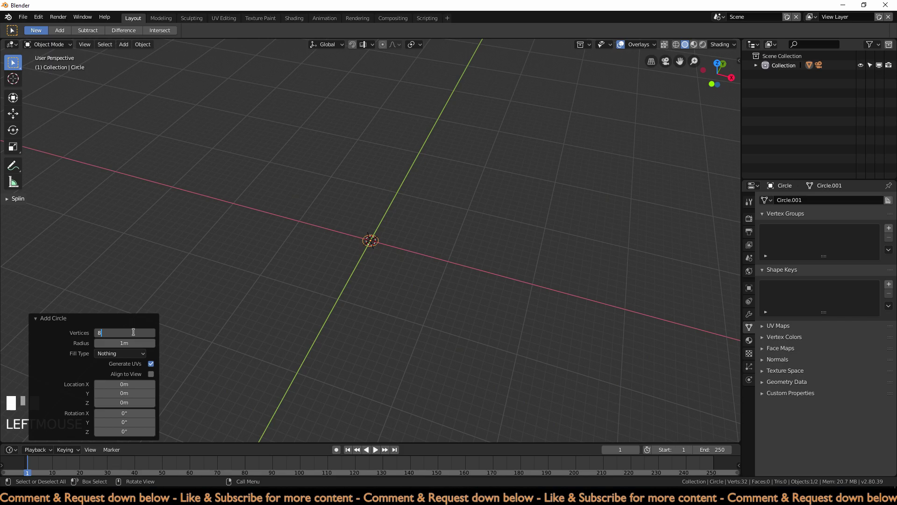
pyautogui.press('Return')
pyautogui.click(64, 320)
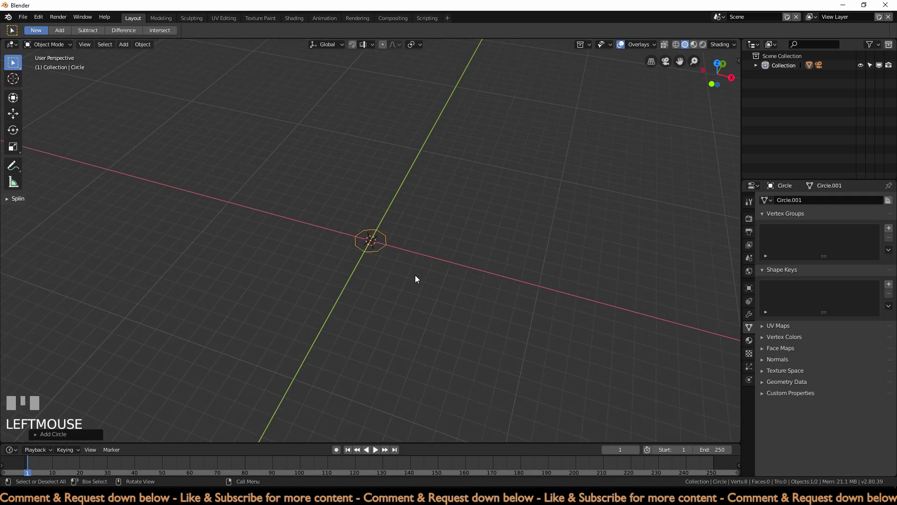
pyautogui.press('s')
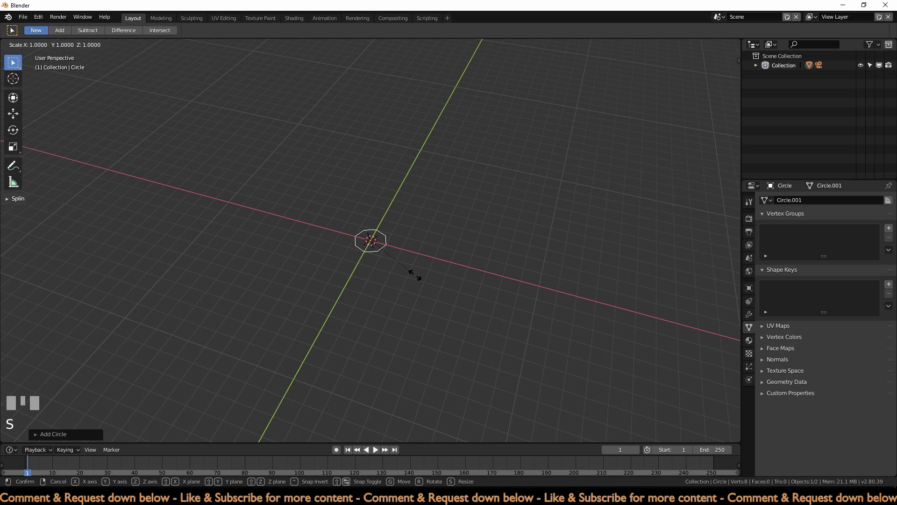
pyautogui.click(411, 275)
# Step: Extrude the circle's edge loop straight down in front view to about twice the circle's width
pyautogui.press('KP_1')
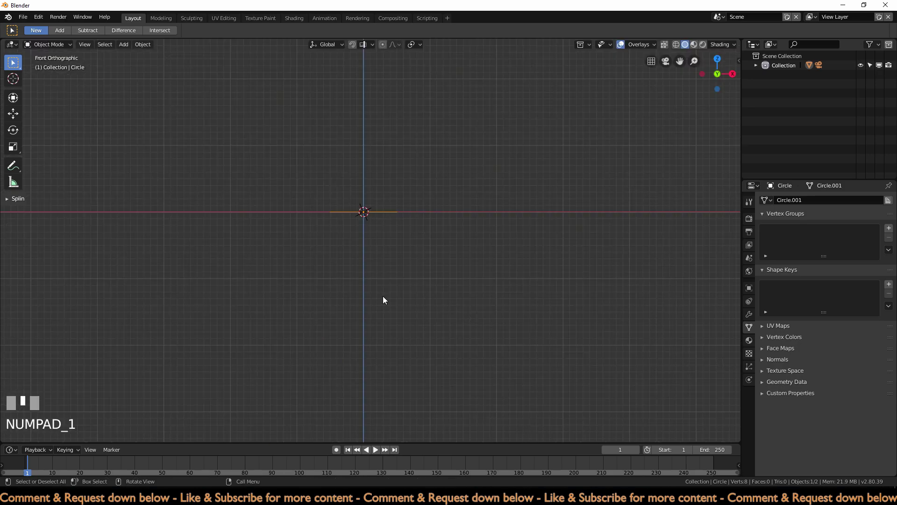
pyautogui.scroll(2, 376, 241)
pyautogui.press('Tab')
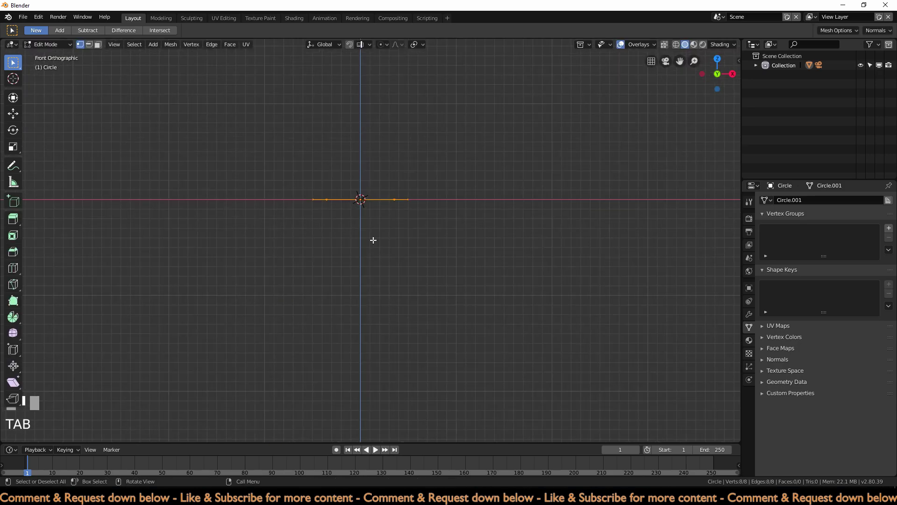
pyautogui.press('e')
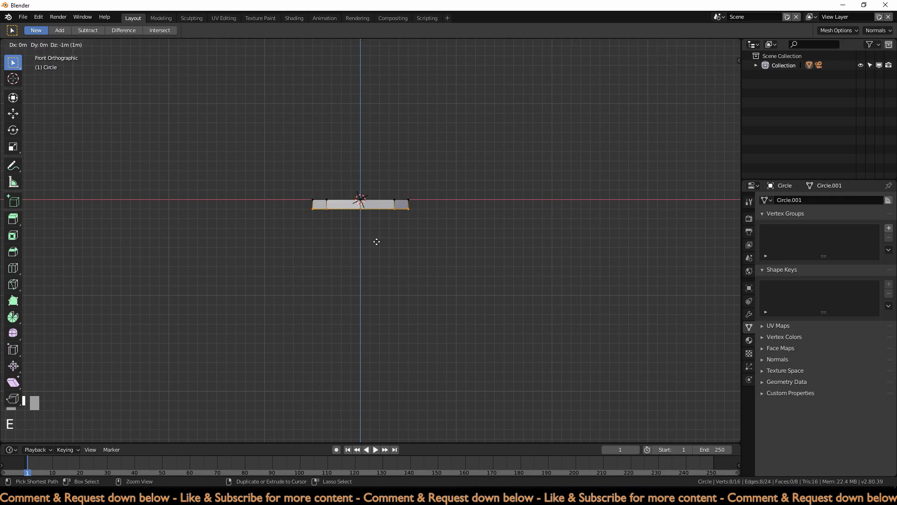
pyautogui.click(365, 408)
pyautogui.scroll(-6, 386, 352)
pyautogui.scroll(10, 444, 350)
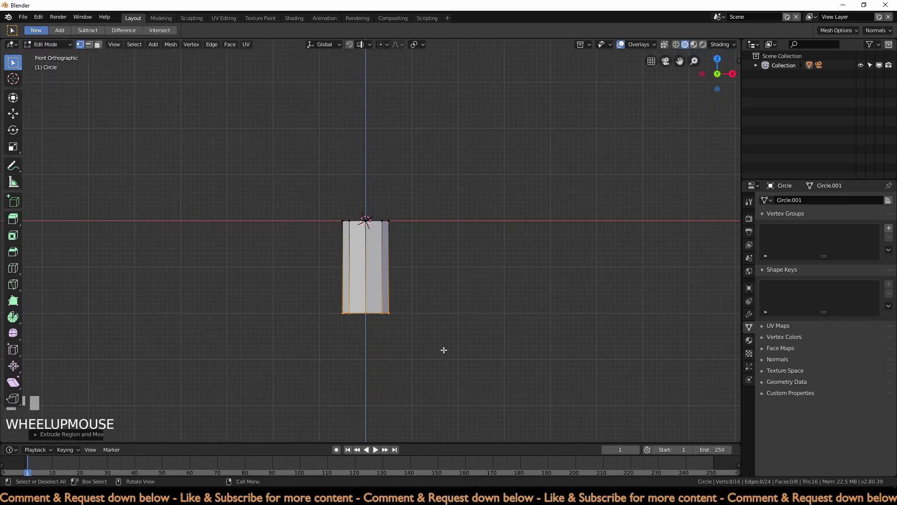
# Step: Scale the extruded bottom loop down to almost a point so the tube becomes a downward-pointing cone
pyautogui.press('s')
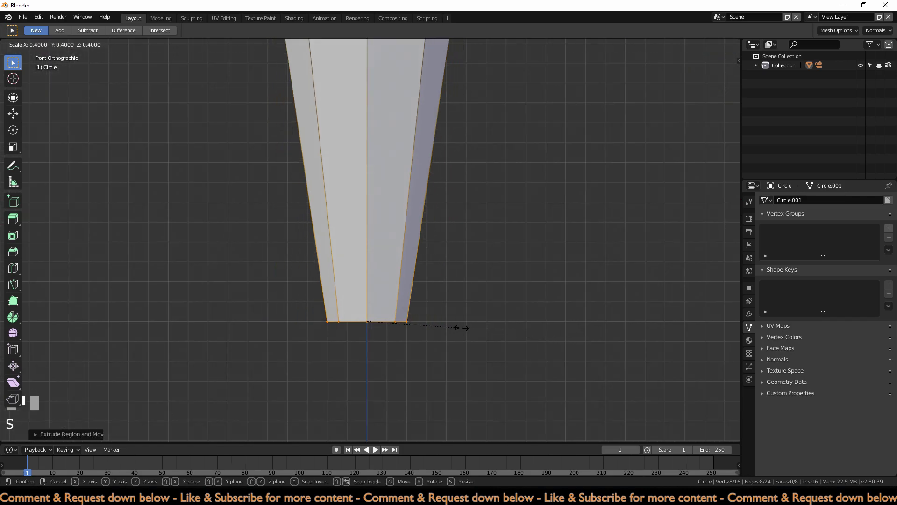
pyautogui.keyDown('ctrl'); pyautogui.click(412, 327); pyautogui.keyUp('ctrl')
pyautogui.keyDown('shift'); pyautogui.moveTo(415, 356); pyautogui.dragTo(392, 266, button='middle'); pyautogui.keyUp('shift')
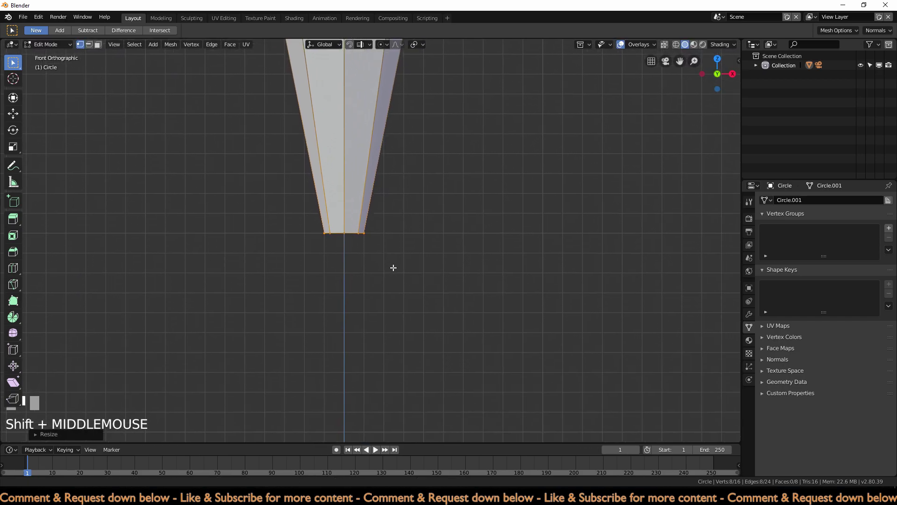
pyautogui.scroll(3, 407, 299)
pyautogui.scroll(3, 409, 303)
pyautogui.keyDown('shift'); pyautogui.moveTo(409, 304); pyautogui.dragTo(449, 304, button='middle'); pyautogui.keyUp('shift')
pyautogui.scroll(3, 429, 315)
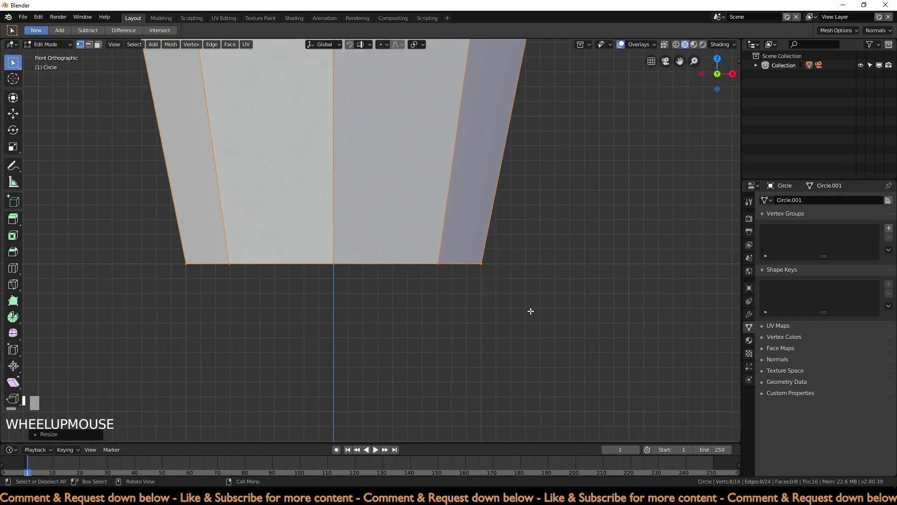
pyautogui.press('s')
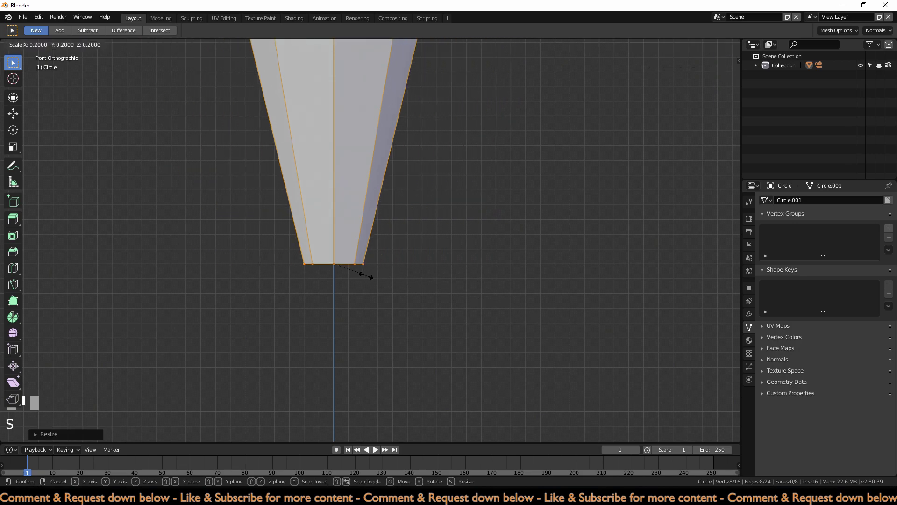
pyautogui.keyDown('ctrl'); pyautogui.click(354, 271); pyautogui.keyUp('ctrl')
pyautogui.scroll(-4, 346, 255)
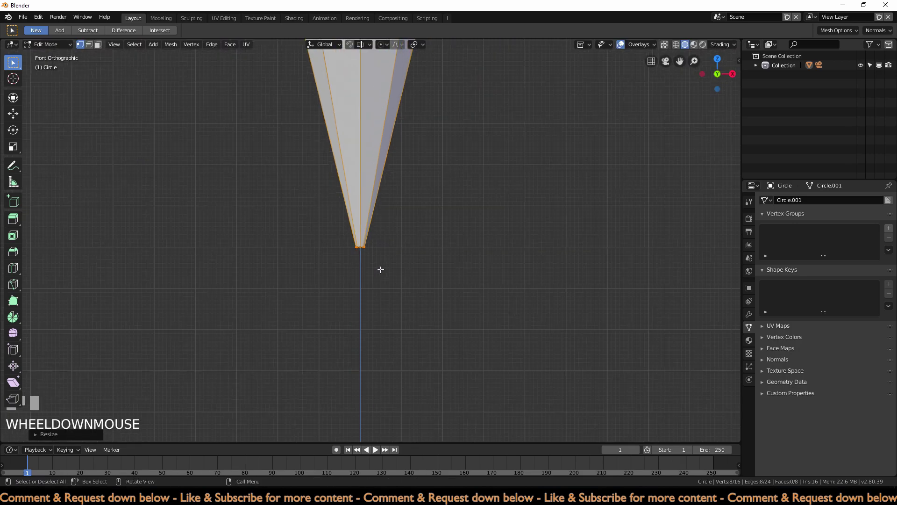
pyautogui.scroll(-3, 416, 264)
pyautogui.keyDown('shift'); pyautogui.moveTo(418, 226); pyautogui.dragTo(408, 266, button='middle'); pyautogui.keyUp('shift')
pyautogui.scroll(5, 408, 266)
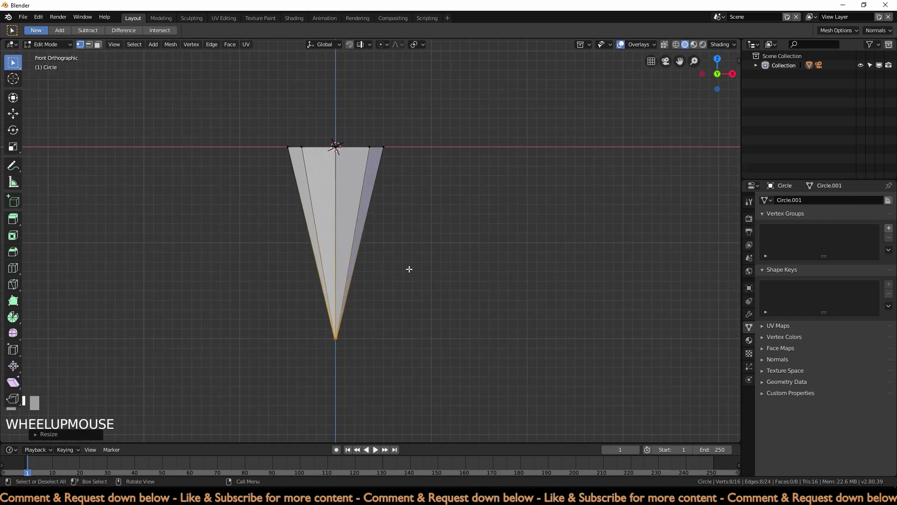
pyautogui.scroll(-2, 413, 271)
pyautogui.press('Tab')
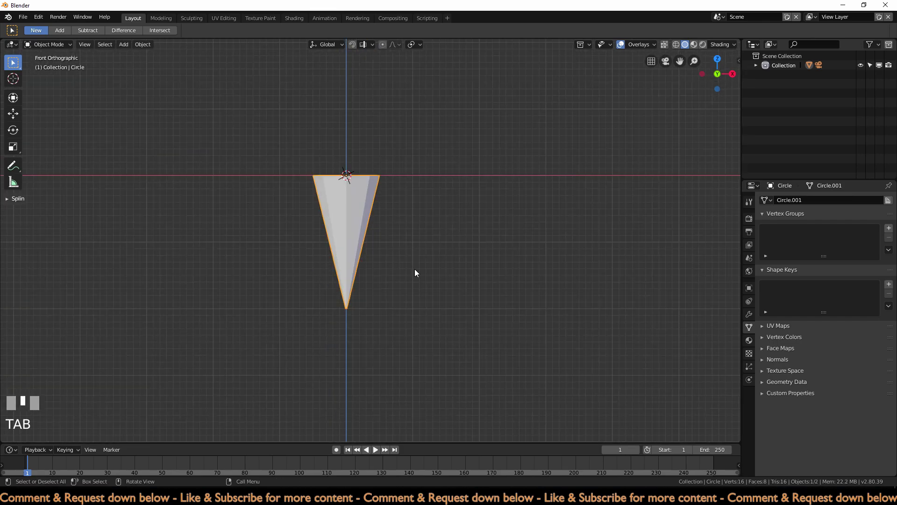
# Step: Duplicate the cone and place the copy about 30 m to the left of and 30 m above the original
pyautogui.scroll(-3, 415, 273)
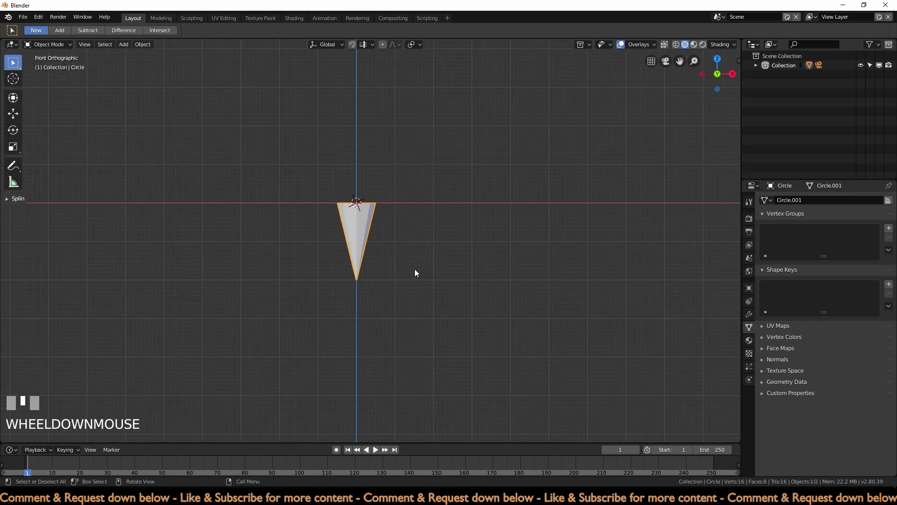
pyautogui.hotkey('shift', 'd')
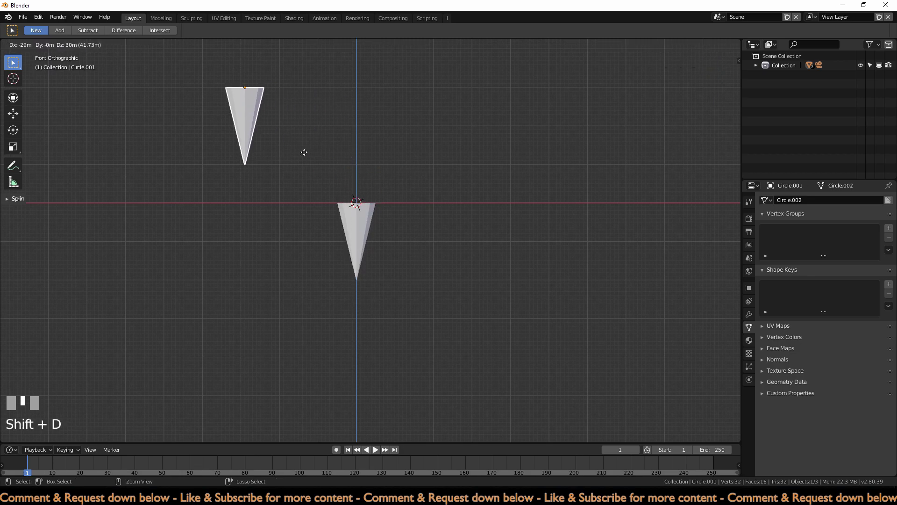
pyautogui.keyDown('ctrl'); pyautogui.click(299, 153); pyautogui.keyUp('ctrl')
# Step: Cut six evenly spaced horizontal edge loops around the original cone at the origin
pyautogui.scroll(6, 362, 228)
pyautogui.keyDown('shift'); pyautogui.moveTo(362, 228); pyautogui.dragTo(404, 224, button='middle'); pyautogui.keyUp('shift')
pyautogui.click(405, 227)
pyautogui.press('Tab')
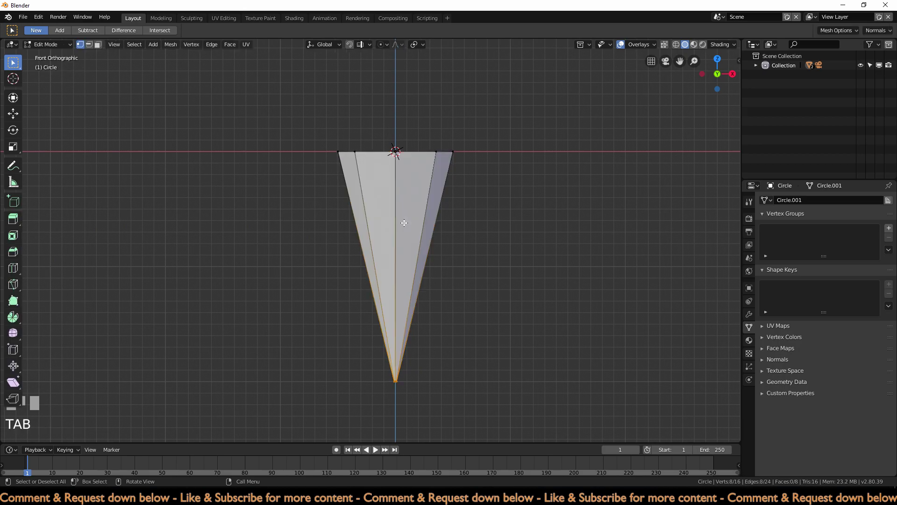
pyautogui.click(245, 204)
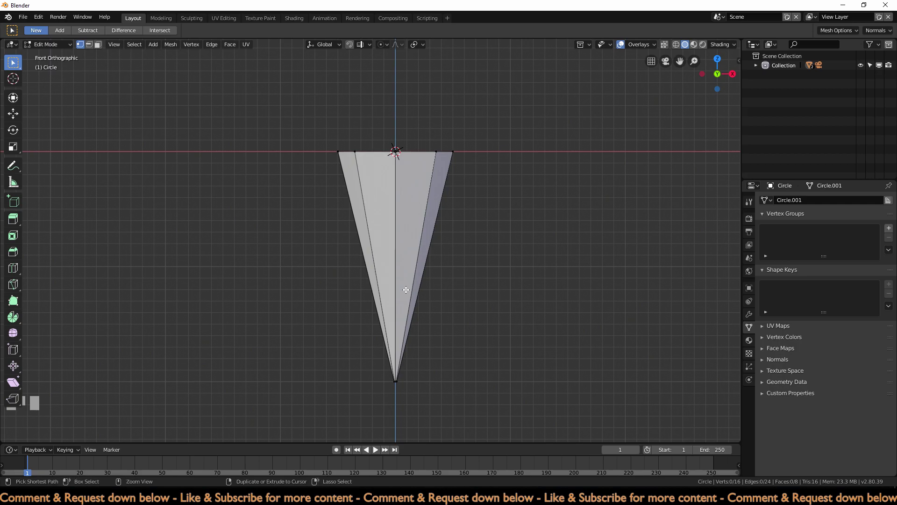
pyautogui.hotkey('ctrl', 'r')
pyautogui.scroll(3, 406, 290)
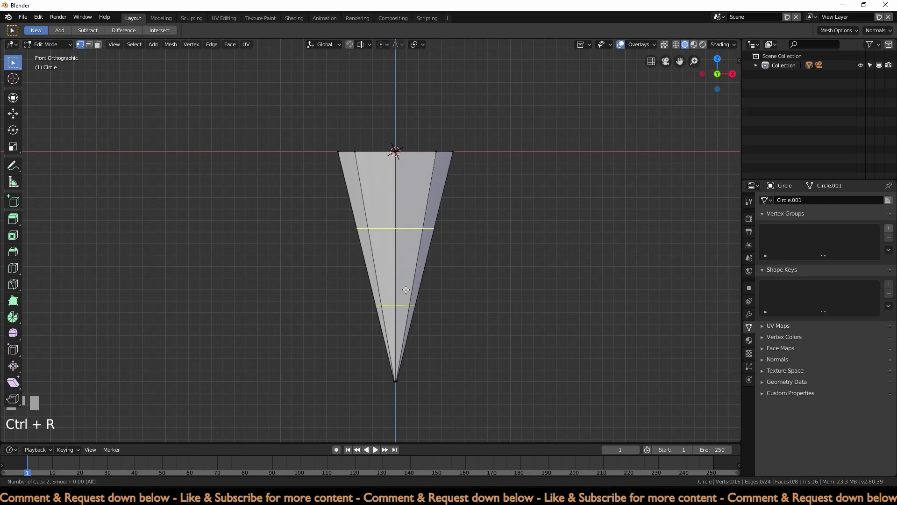
pyautogui.scroll(2, 406, 289)
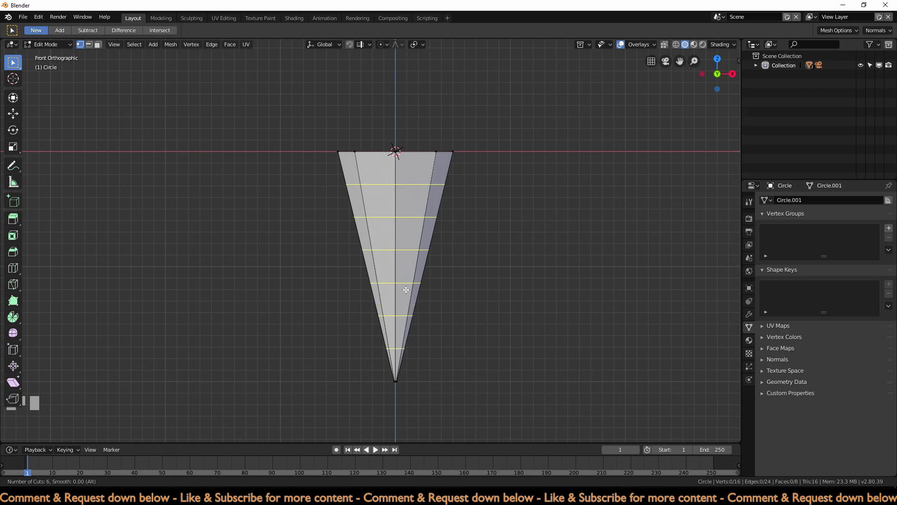
pyautogui.click(406, 290)
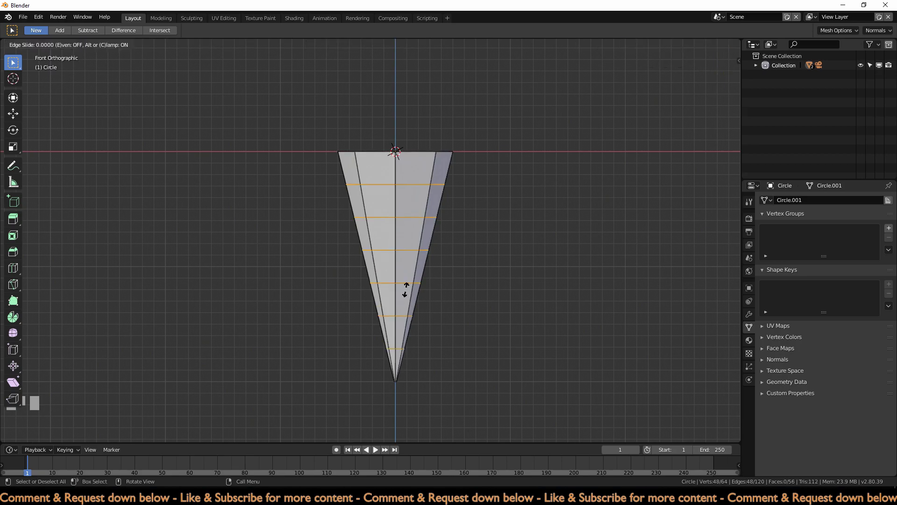
pyautogui.click(405, 290)
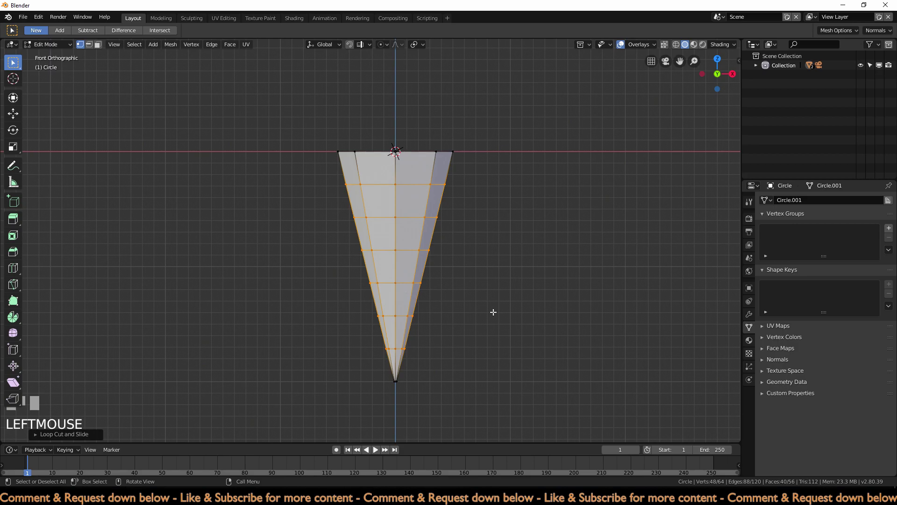
# Step: Turn on X-ray, select all the cone's vertices below the top rim and rotate them about the global Z axis
pyautogui.scroll(2, 407, 194)
pyautogui.keyDown('shift'); pyautogui.moveTo(408, 194); pyautogui.dragTo(391, 162, button='middle'); pyautogui.keyUp('shift')
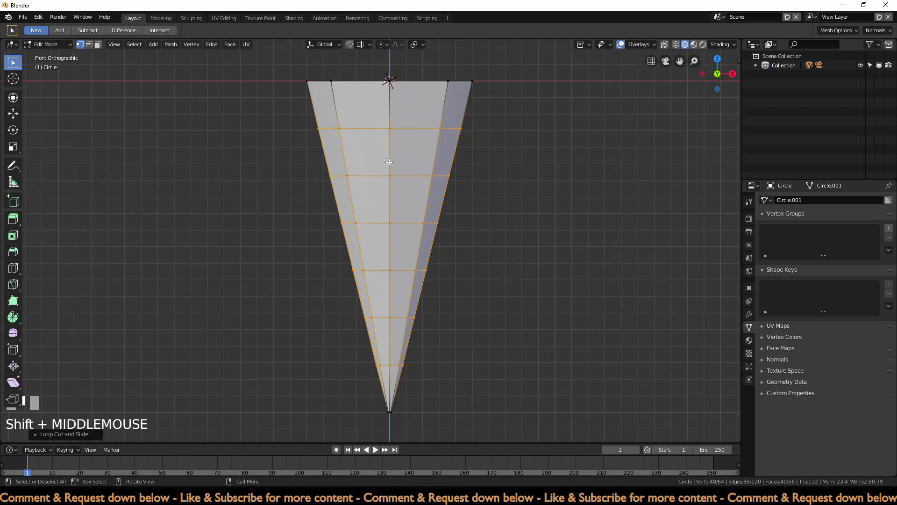
pyautogui.click(664, 45)
pyautogui.click(489, 387)
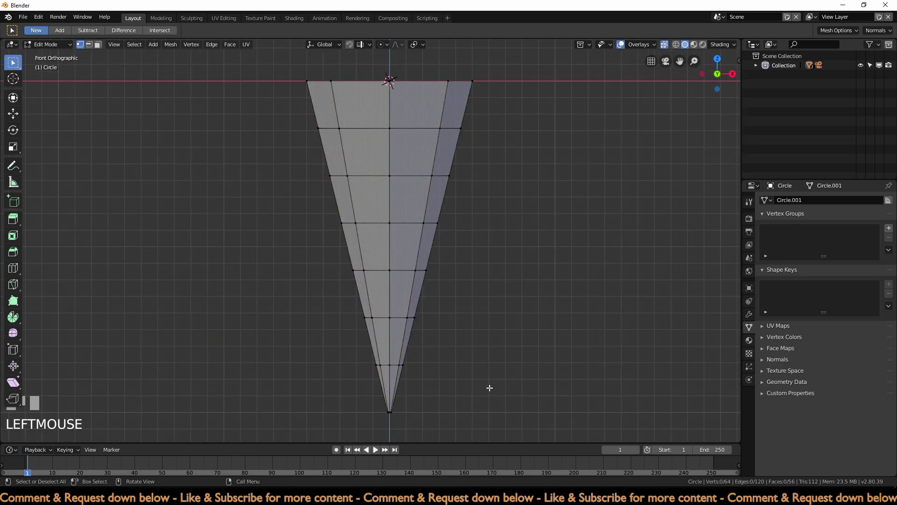
pyautogui.moveTo(241, 107); pyautogui.dragTo(540, 436)
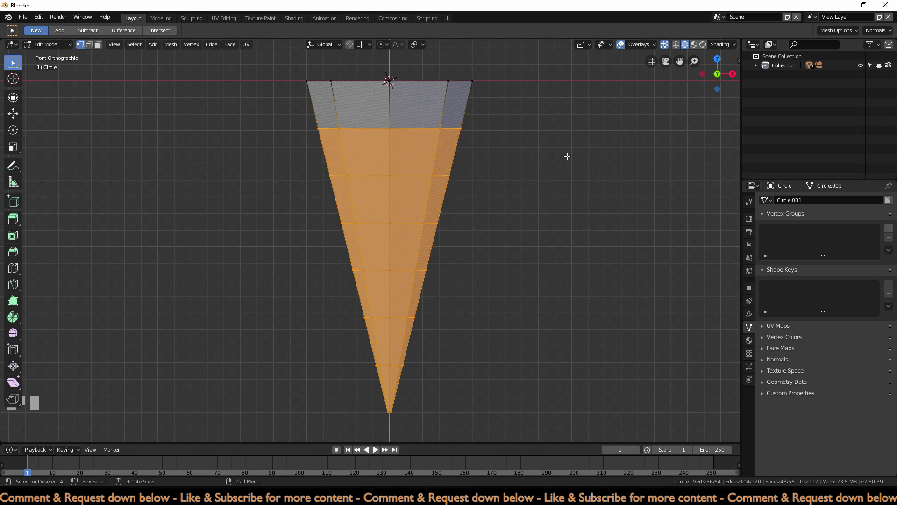
pyautogui.press('r')
pyautogui.press('z')
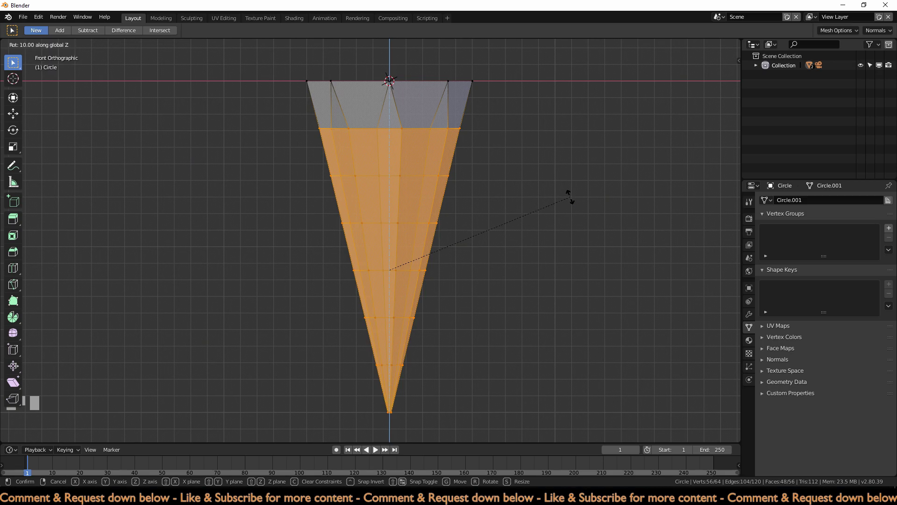
pyautogui.keyDown('ctrl'); pyautogui.click(569, 215); pyautogui.keyUp('ctrl')
# Step: Deselect the first ring below the rim and rotate the remaining lower rings further about the global Z axis
pyautogui.press('b')
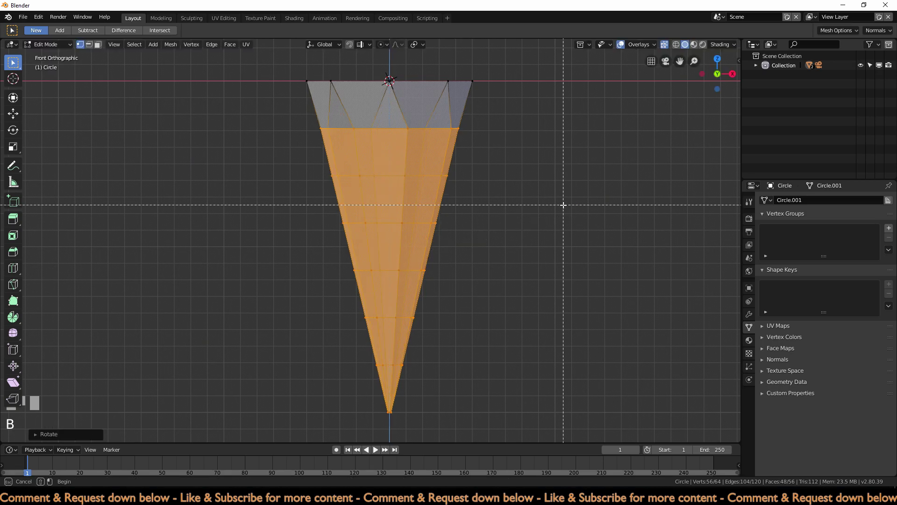
pyautogui.moveTo(278, 110); pyautogui.dragTo(530, 147, button='middle')
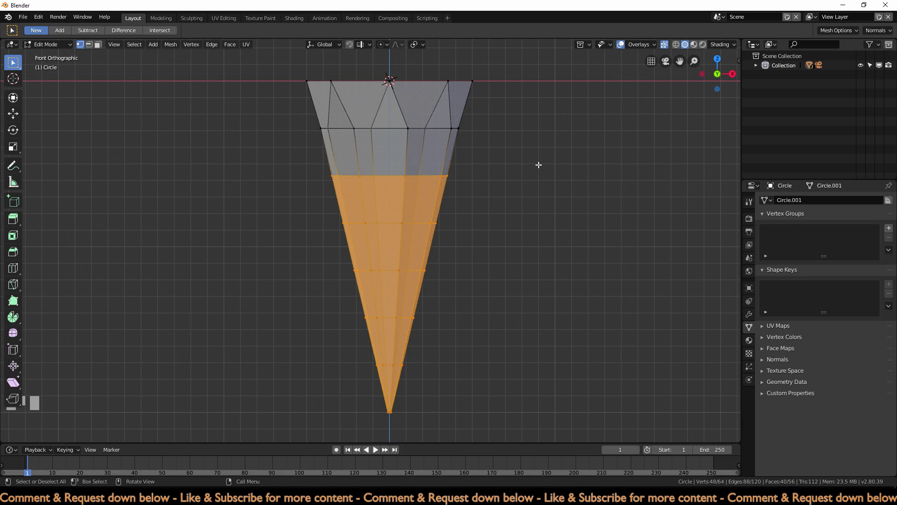
pyautogui.press('r')
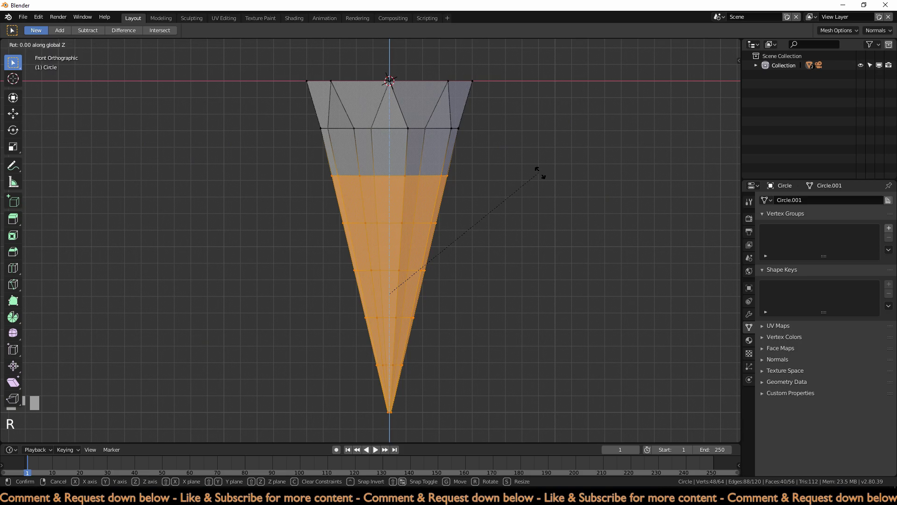
pyautogui.keyDown('ctrl'); pyautogui.click(544, 231); pyautogui.keyUp('ctrl')
# Step: Deselect one more ring at a time down the cone, rotate the remaining lower rings about the global Z axis, and leave Edit Mode
pyautogui.press('b')
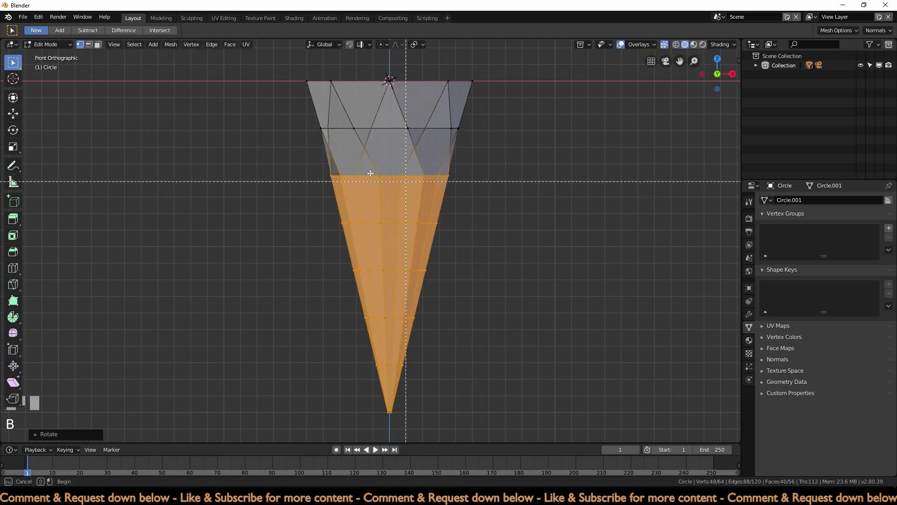
pyautogui.moveTo(293, 166); pyautogui.dragTo(468, 183)
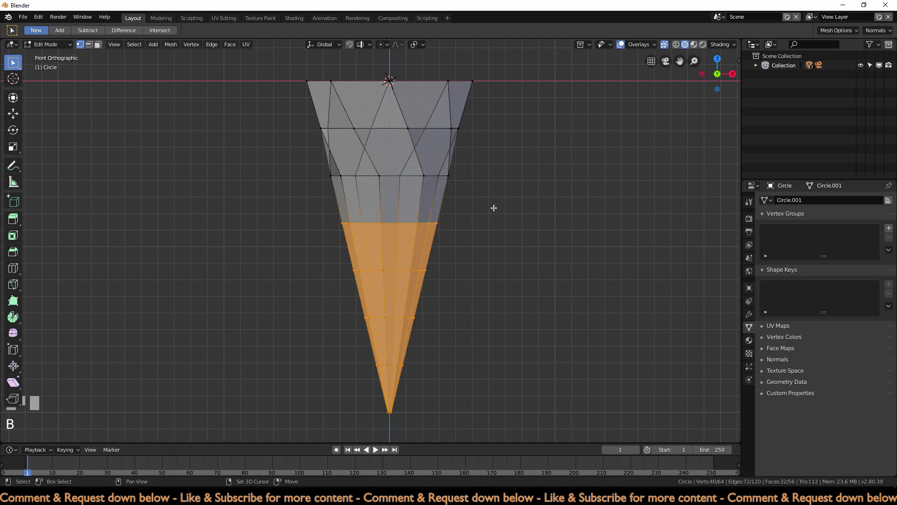
pyautogui.press('r')
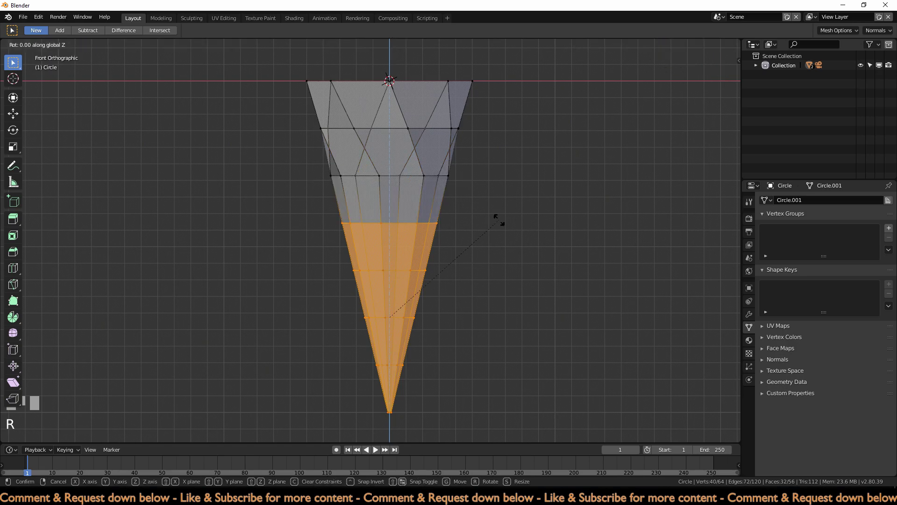
pyautogui.keyDown('ctrl'); pyautogui.click(510, 275); pyautogui.keyUp('ctrl')
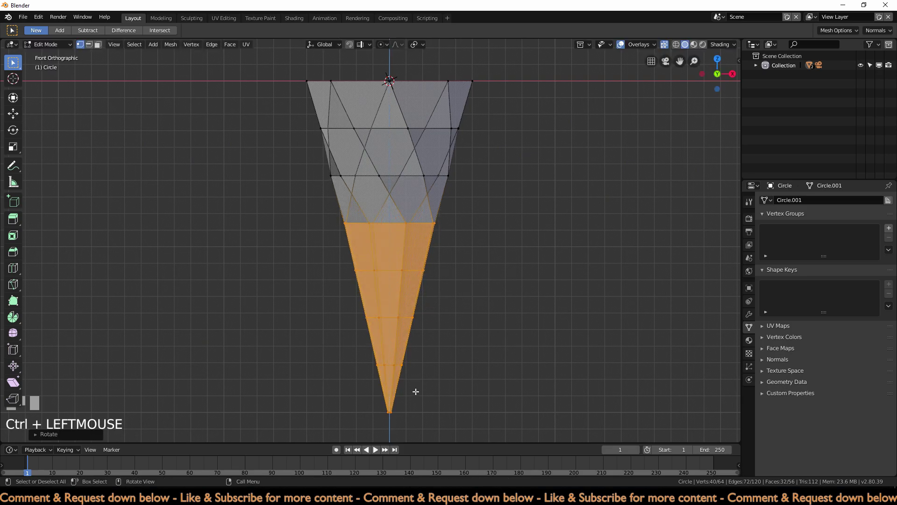
pyautogui.press('Tab')
pyautogui.scroll(1, 548, 302)
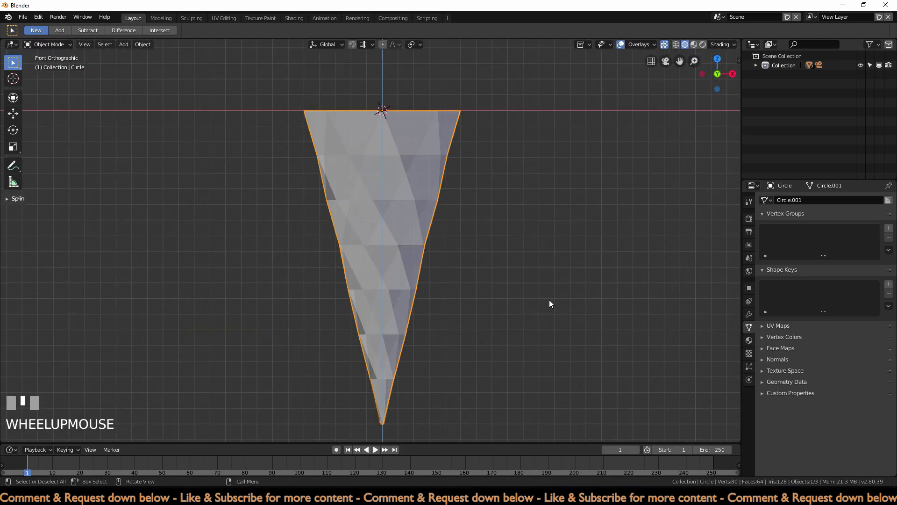
# Step: Add a Wireframe modifier to the twisted cone and save the file as Fluid-part3.blend
pyautogui.click(749, 314)
pyautogui.click(786, 200)
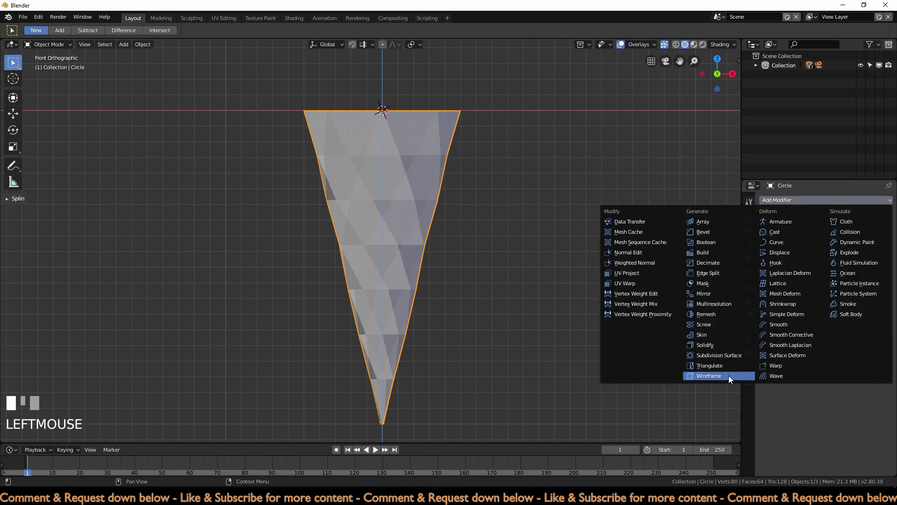
pyautogui.click(705, 375)
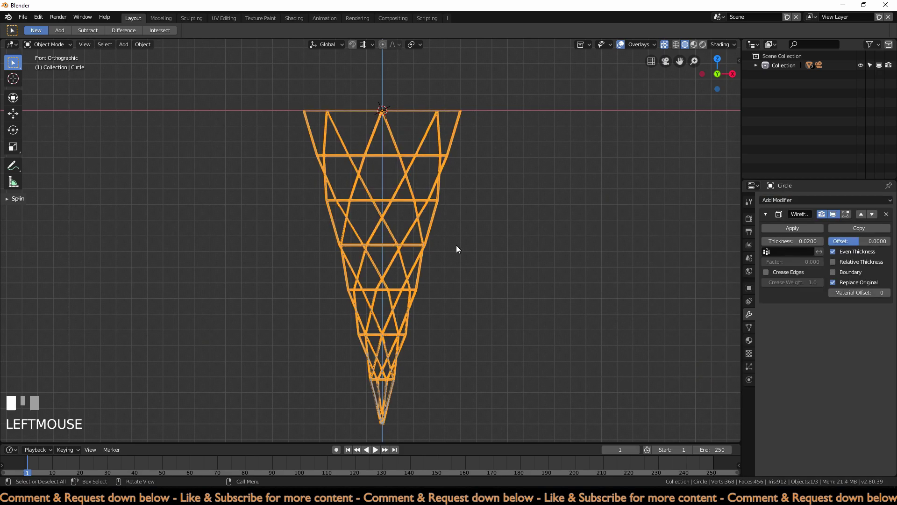
pyautogui.click(474, 237)
pyautogui.moveTo(497, 236); pyautogui.dragTo(475, 242, button='middle')
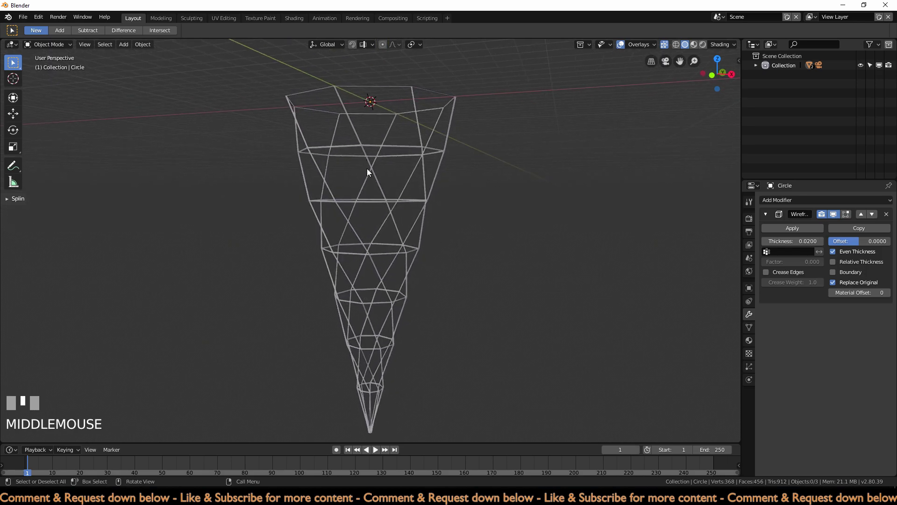
pyautogui.moveTo(449, 202); pyautogui.dragTo(474, 211, button='middle')
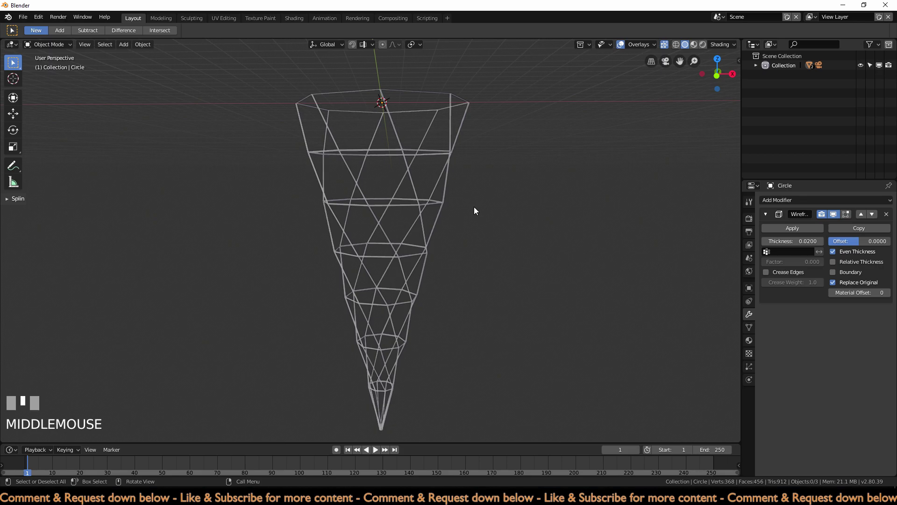
pyautogui.hotkey('ctrl', 's')
pyautogui.click(494, 312)
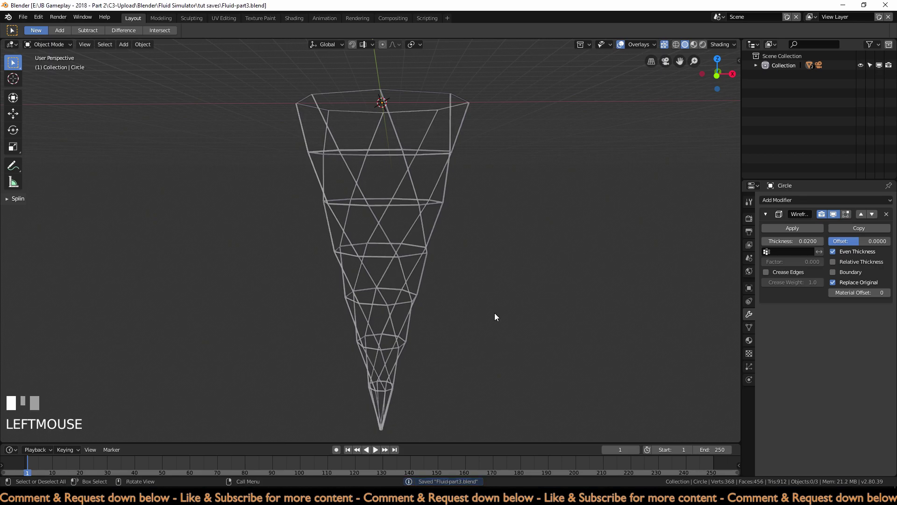
# Step: In front view, move the untwisted cone copy back to the origin with snapping, so it coincides with the wireframe cone
pyautogui.scroll(-3, 495, 312)
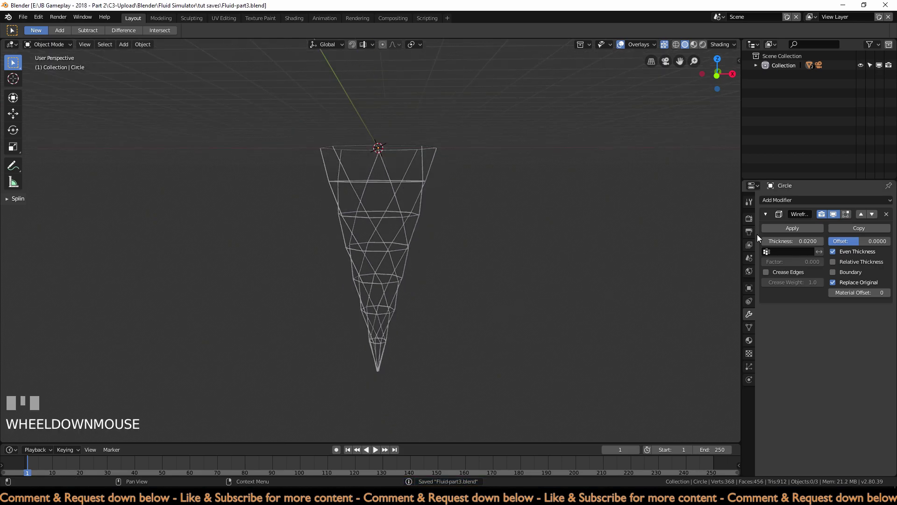
pyautogui.press('KP_1')
pyautogui.scroll(-1, 432, 236)
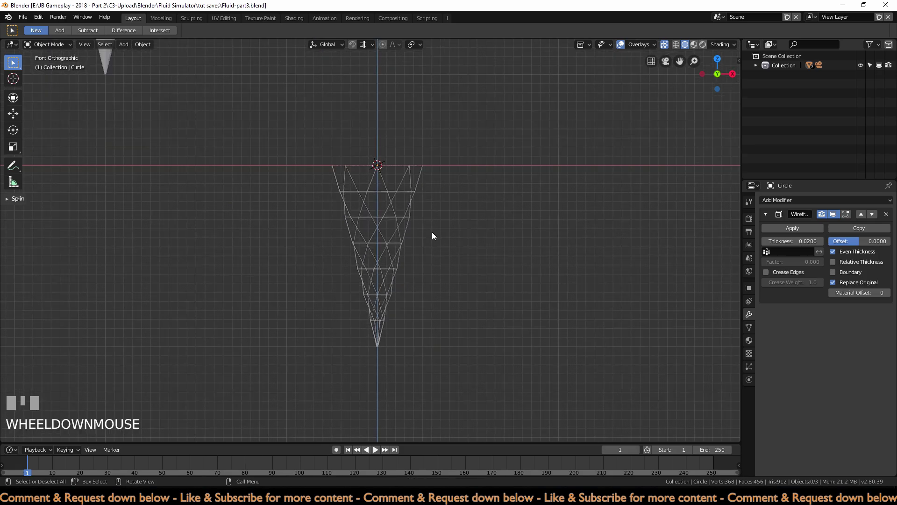
pyautogui.scroll(-3, 432, 236)
pyautogui.click(224, 63)
pyautogui.press('g')
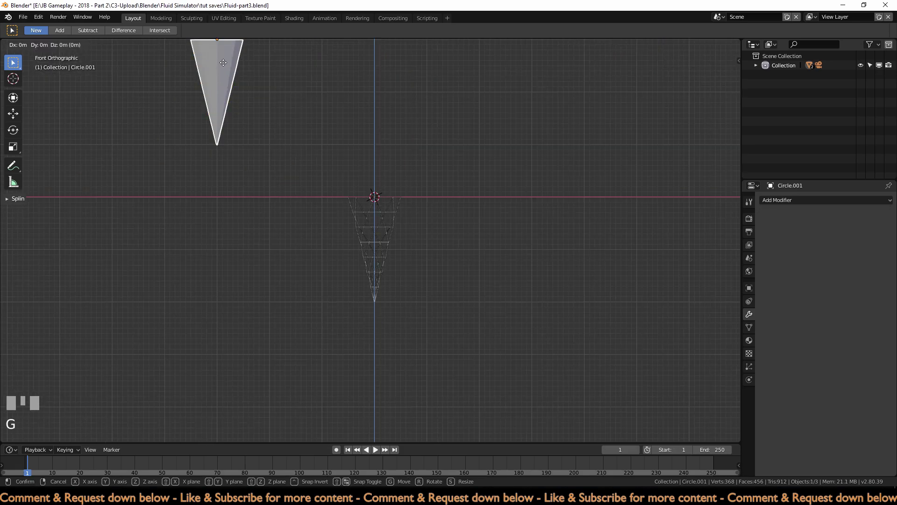
pyautogui.keyDown('ctrl'); pyautogui.click(393, 224); pyautogui.keyUp('ctrl')
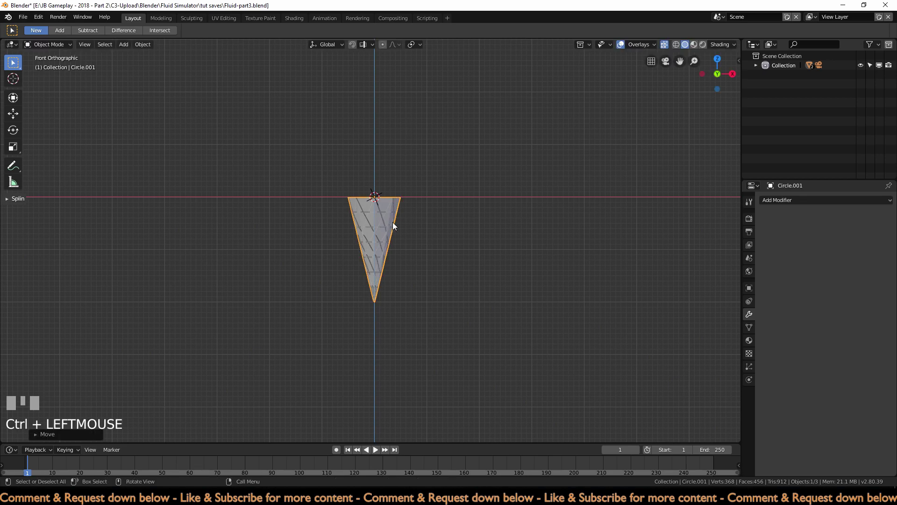
pyautogui.scroll(5, 442, 266)
# Step: Expand the collection in the outliner and rename the wireframe cone object as conegrid
pyautogui.click(756, 65)
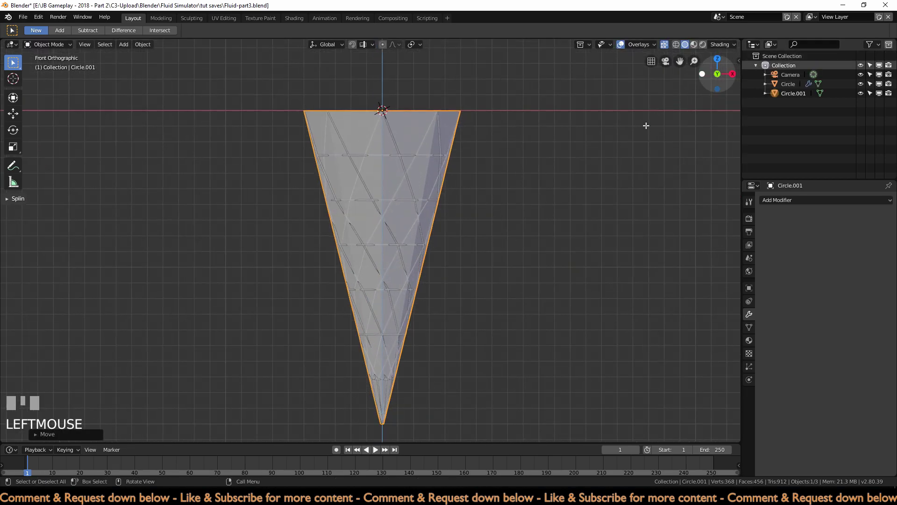
pyautogui.moveTo(517, 216); pyautogui.dragTo(390, 227, button='middle')
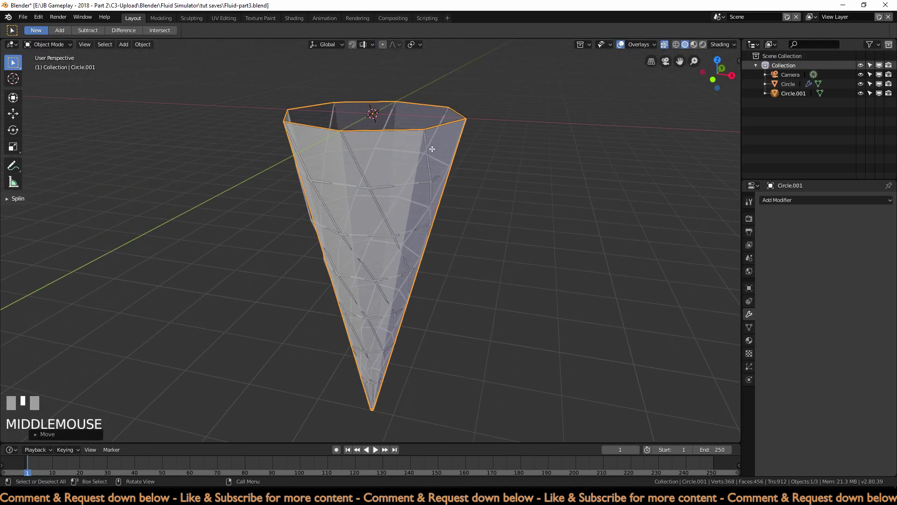
pyautogui.click(423, 201)
pyautogui.click(426, 187)
pyautogui.click(415, 165)
pyautogui.click(407, 165)
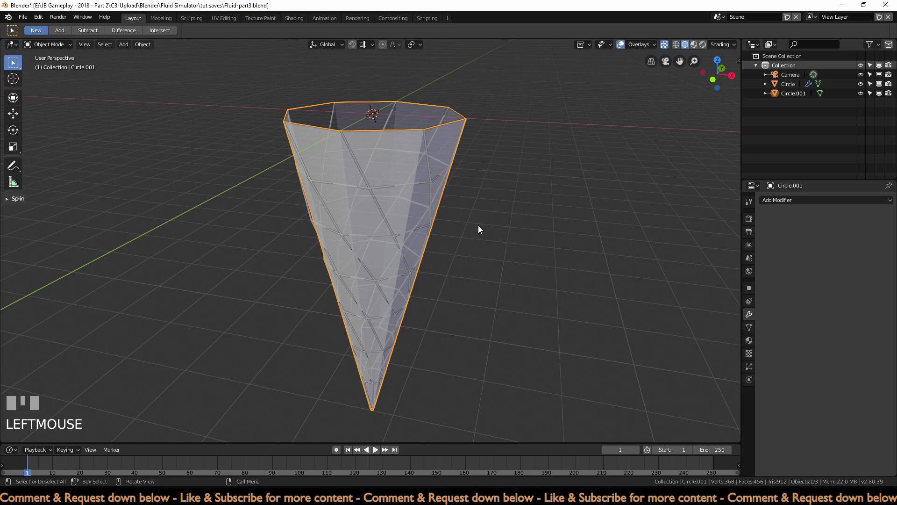
pyautogui.click(785, 84)
pyautogui.click(786, 93)
pyautogui.click(787, 84)
pyautogui.click(789, 93)
pyautogui.click(789, 88)
pyautogui.click(788, 94)
pyautogui.click(788, 87)
pyautogui.doubleClick(788, 87)
pyautogui.write('conegrid')
pyautogui.press('Return')
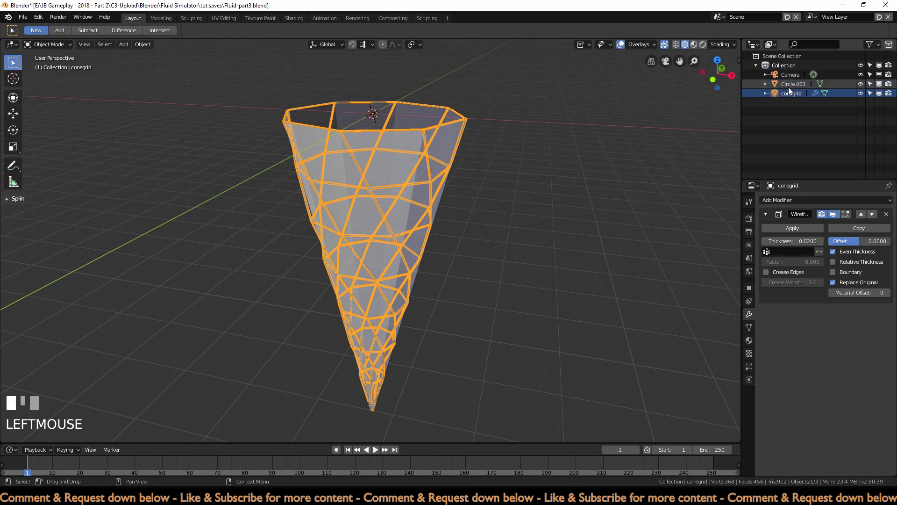
# Step: Rename the untwisted solid cone object as cone and shade it smooth
pyautogui.click(789, 84)
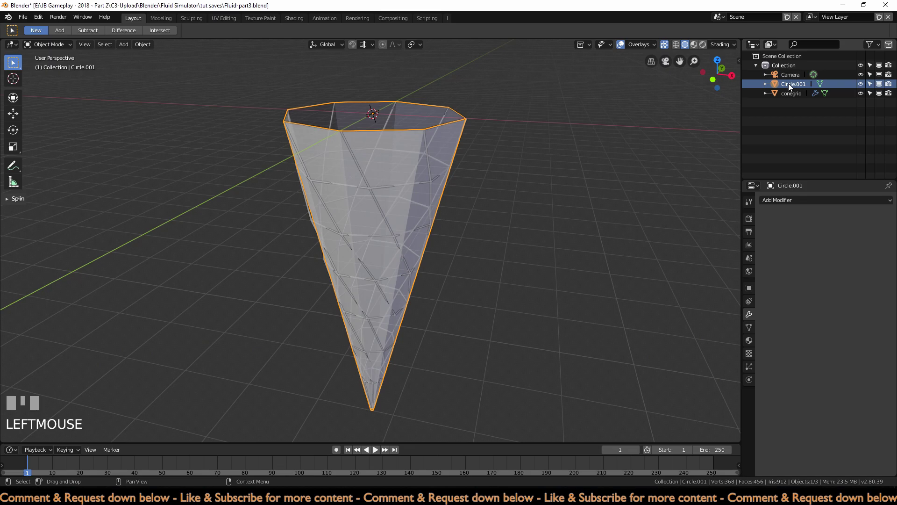
pyautogui.doubleClick(789, 85)
pyautogui.write('cone')
pyautogui.press('Return')
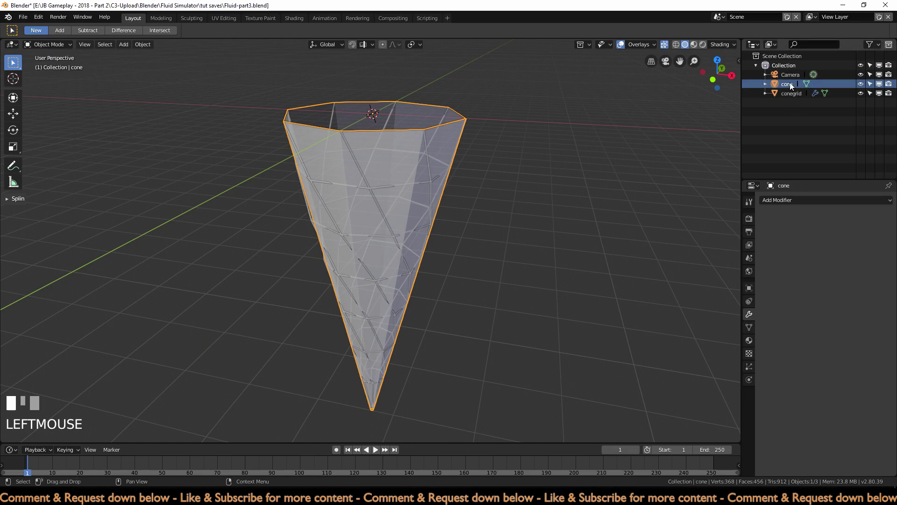
pyautogui.rightClick(390, 167)
pyautogui.click(390, 168)
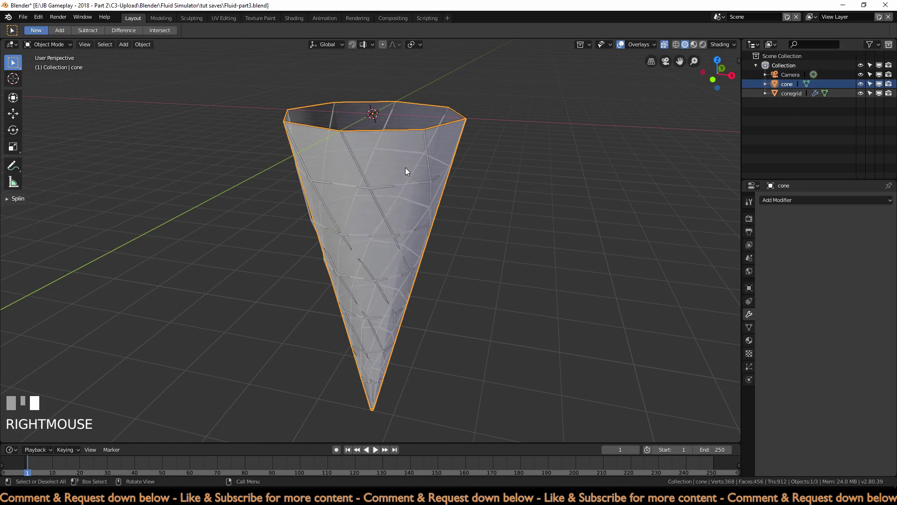
# Step: Add a Subdivision Surface modifier with 2 viewport subdivisions to the solid cone and turn off X-ray
pyautogui.click(795, 200)
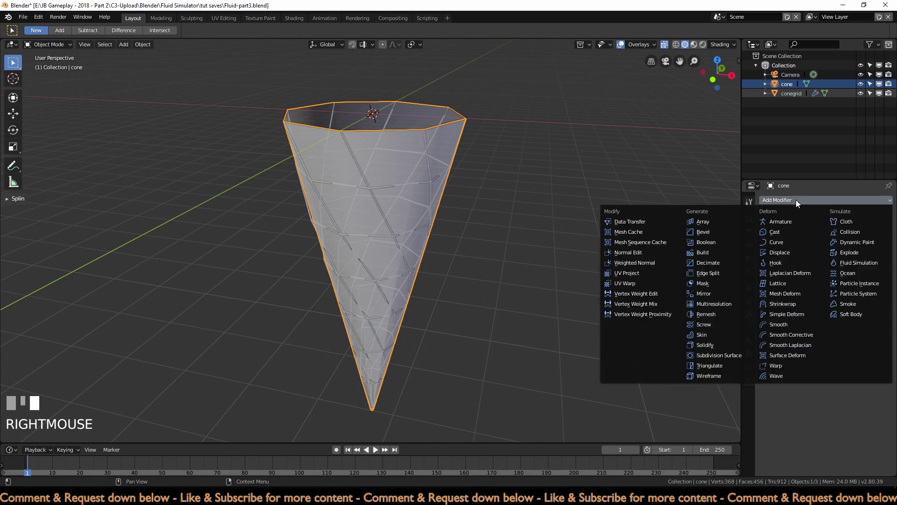
pyautogui.click(725, 355)
pyautogui.click(823, 262)
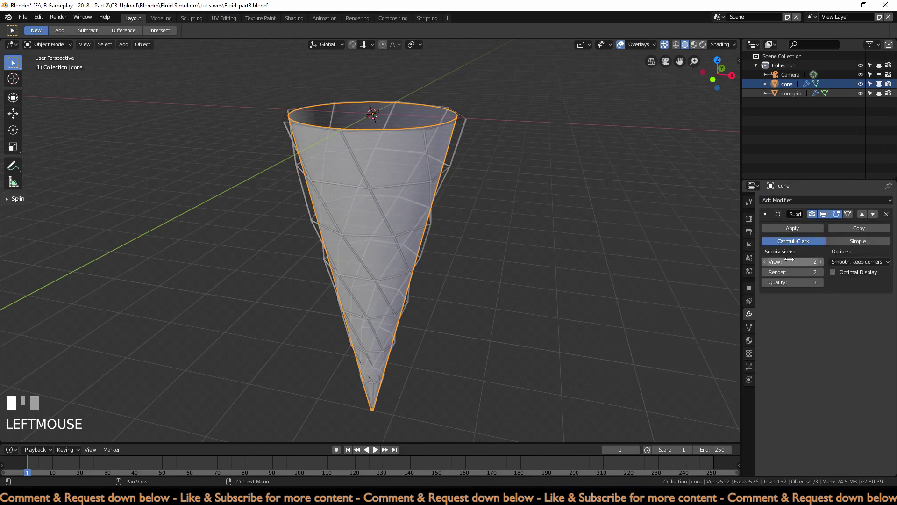
pyautogui.click(665, 45)
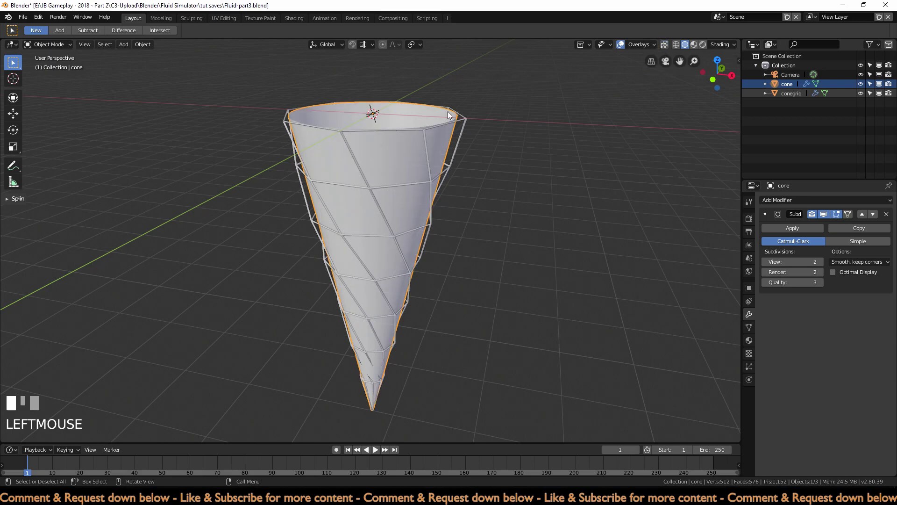
# Step: Add a Subdivision Surface modifier to conegrid and place it above the Wireframe modifier in the stack
pyautogui.click(453, 155)
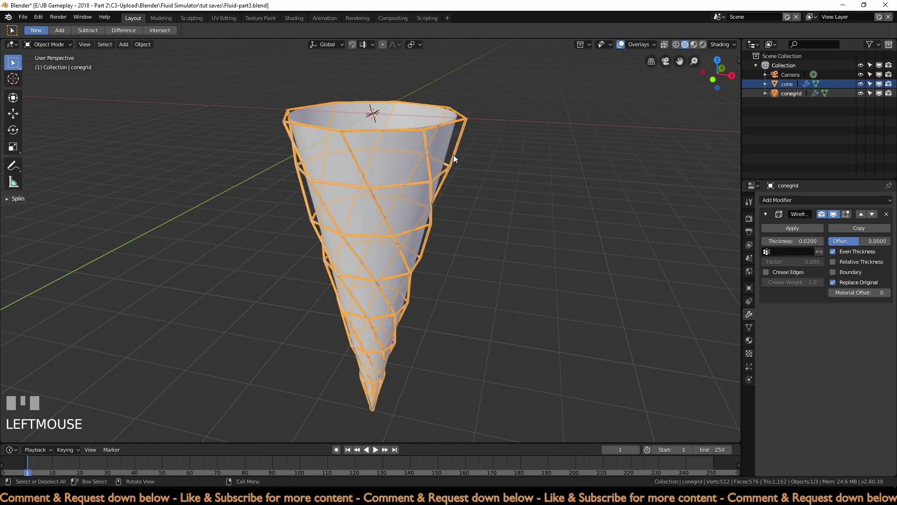
pyautogui.click(797, 93)
pyautogui.click(765, 214)
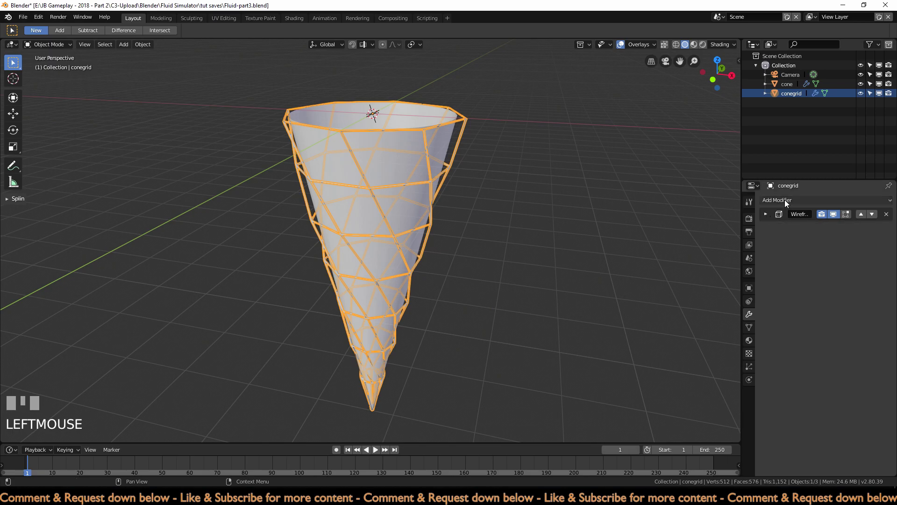
pyautogui.click(784, 200)
pyautogui.click(725, 357)
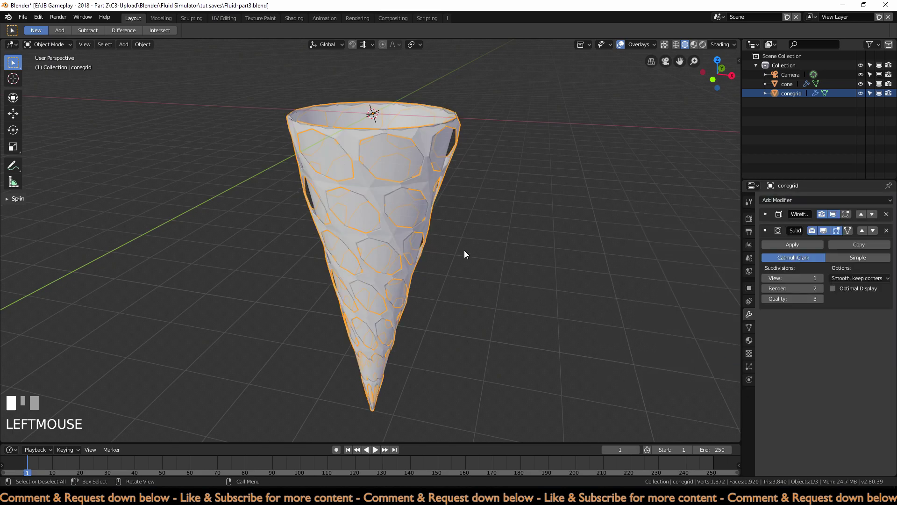
pyautogui.scroll(4, 441, 216)
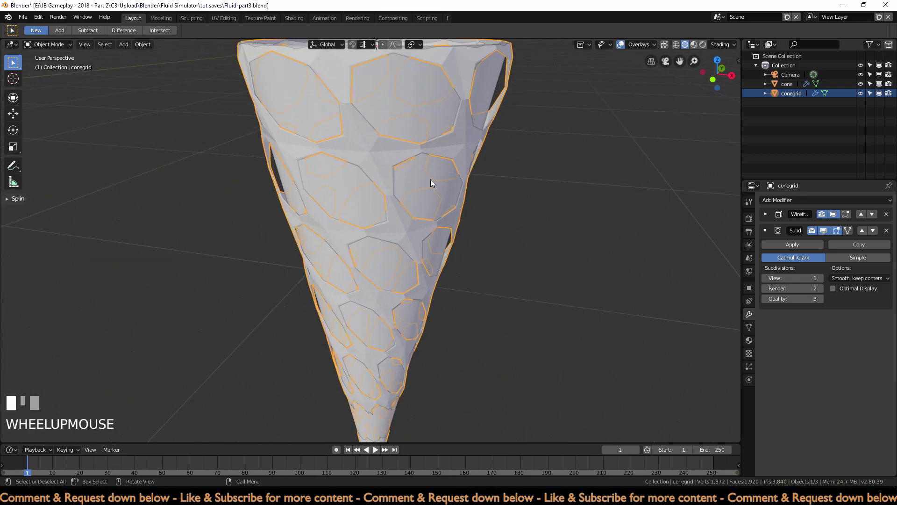
pyautogui.scroll(-4, 597, 221)
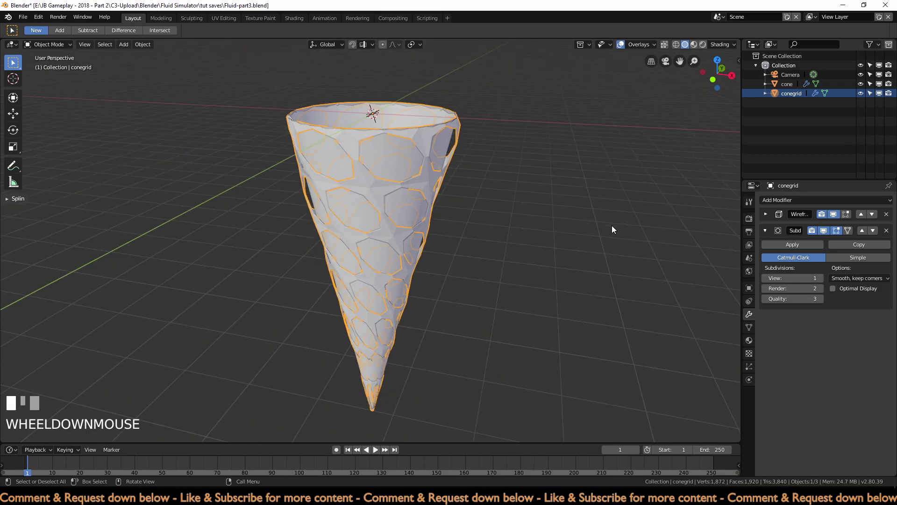
pyautogui.click(861, 230)
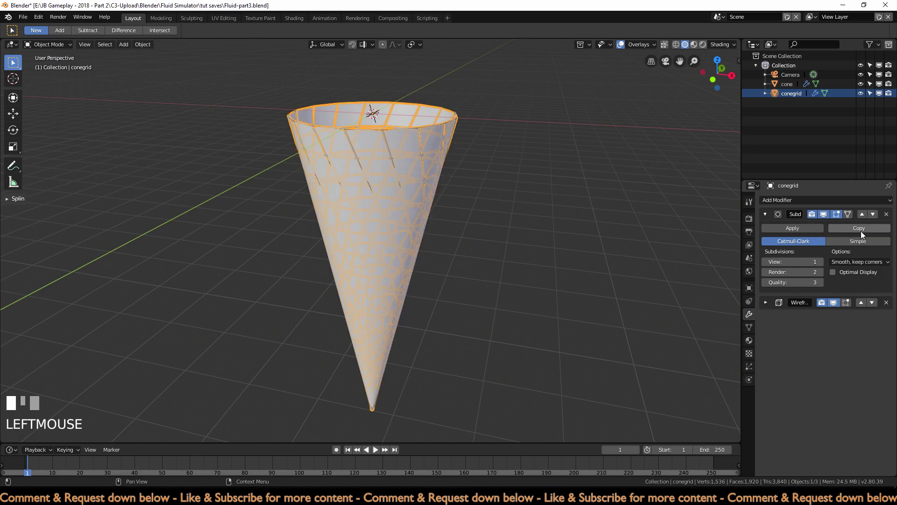
# Step: Hide the solid cone temporarily to examine the conegrid lattice from several angles, and show the solid cone again
pyautogui.click(861, 84)
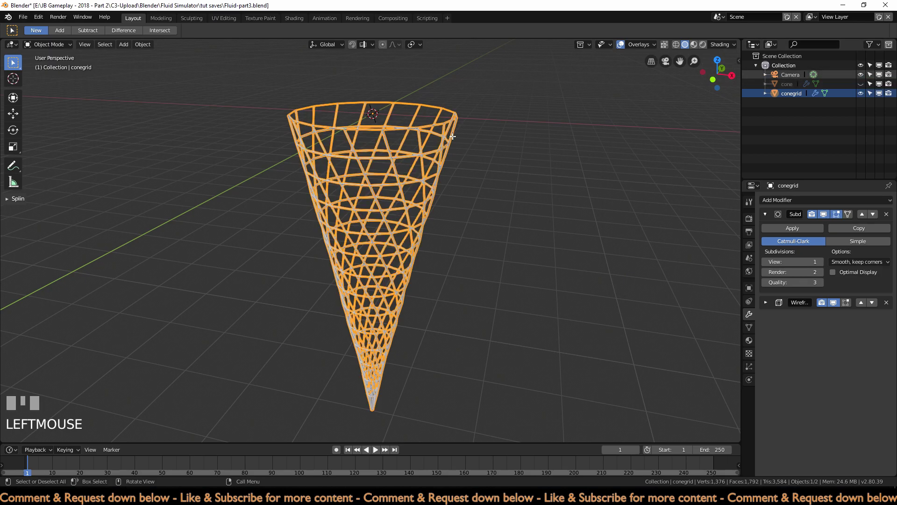
pyautogui.click(523, 200)
pyautogui.moveTo(422, 190); pyautogui.dragTo(735, 210, button='middle')
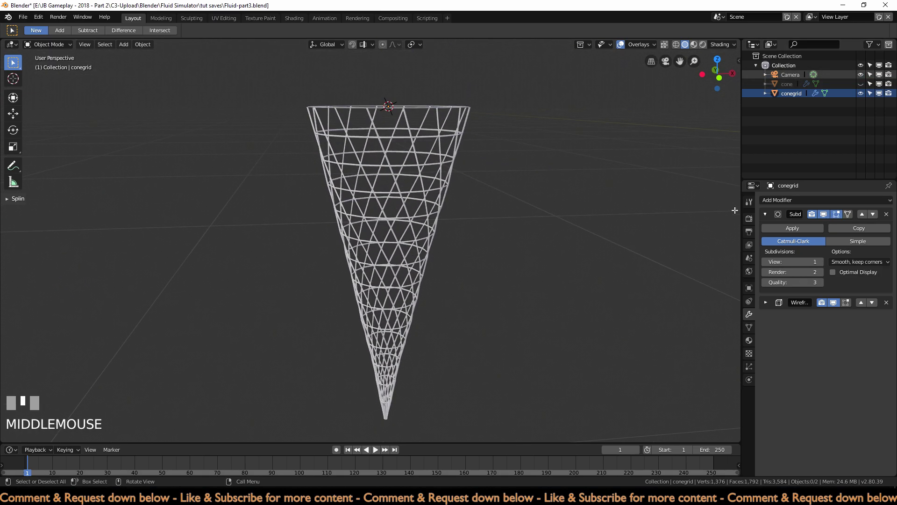
pyautogui.click(824, 214)
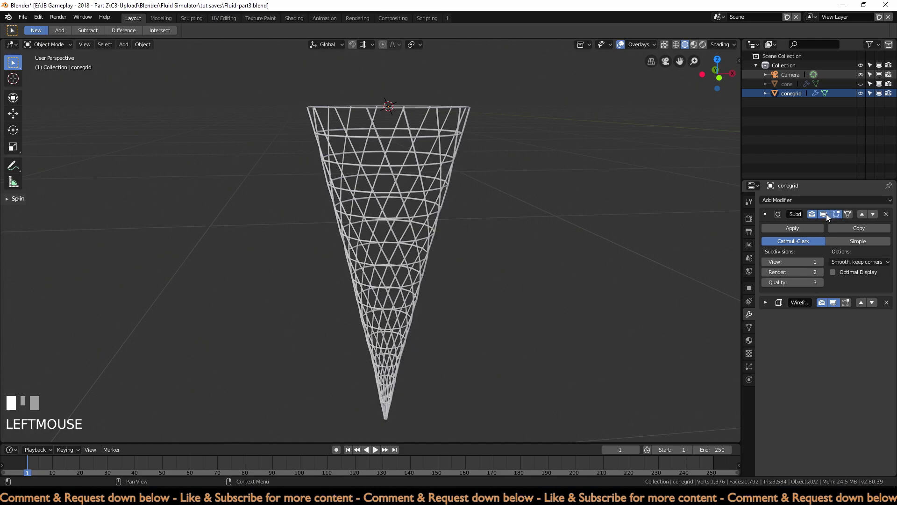
pyautogui.moveTo(675, 242); pyautogui.dragTo(645, 258, button='middle')
pyautogui.click(861, 84)
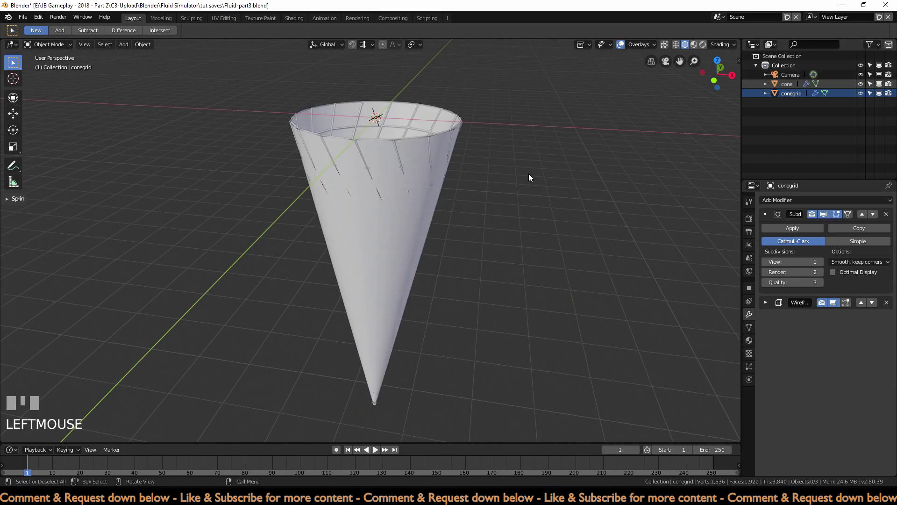
pyautogui.click(766, 215)
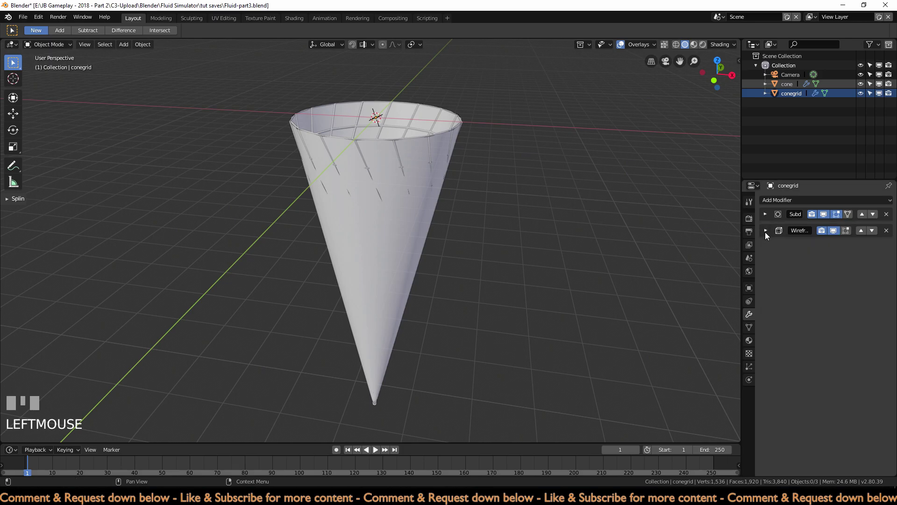
# Step: Set the thickness of conegrid's Wireframe modifier to 0.08
pyautogui.click(765, 230)
pyautogui.moveTo(792, 258)
pyautogui.mouseDown()
pyautogui.moveTo(823, 257)
pyautogui.moveTo(793, 259)
pyautogui.mouseUp()
pyautogui.click(793, 260)
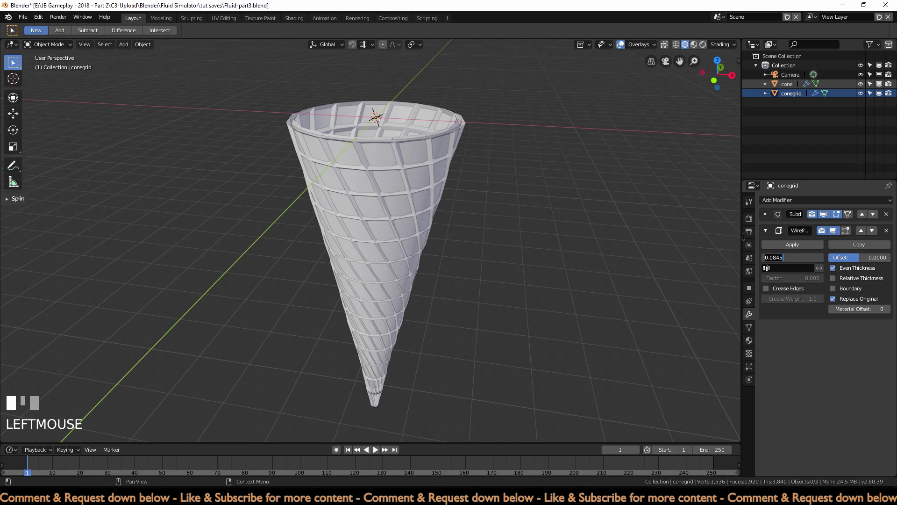
pyautogui.write('.08')
pyautogui.press('Return')
pyautogui.click(765, 230)
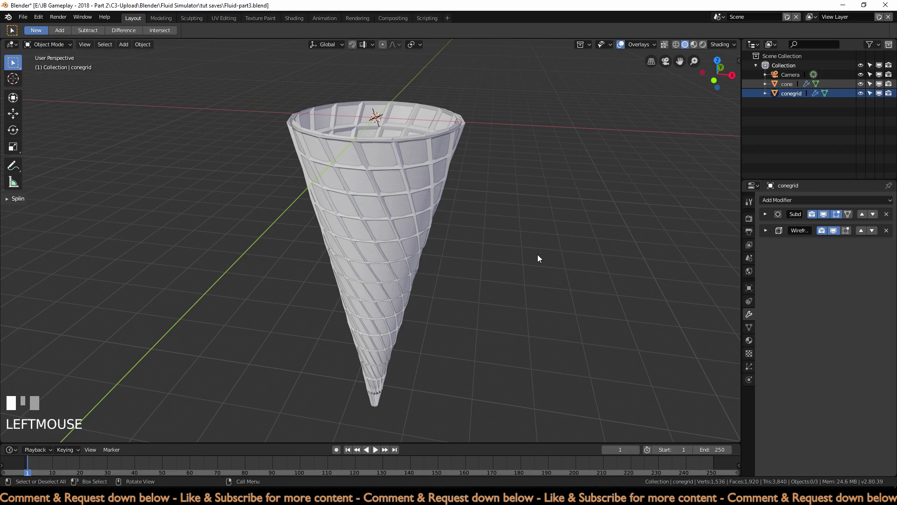
# Step: Turn off Even Thickness in conegrid's Wireframe modifier to clean up the lattice around the cone's tip
pyautogui.keyDown('shift'); pyautogui.moveTo(490, 247); pyautogui.dragTo(497, 285, button='middle'); pyautogui.keyUp('shift')
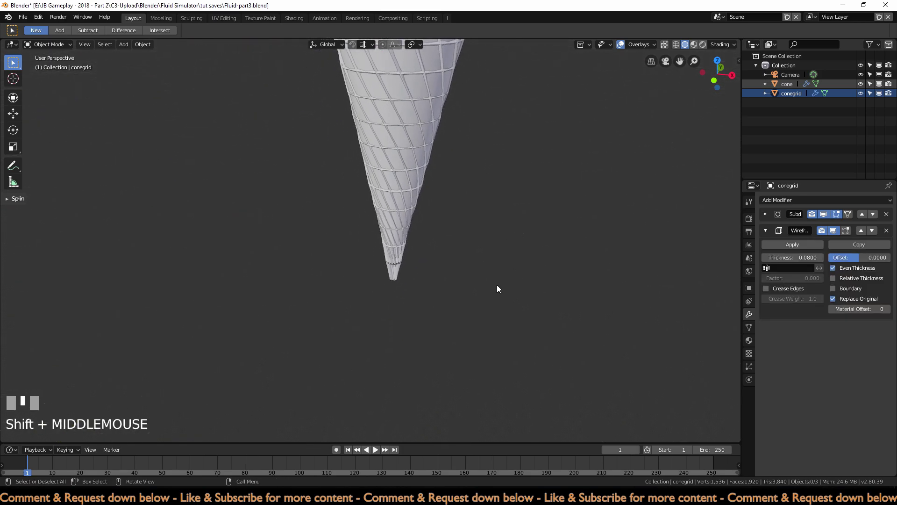
pyautogui.scroll(4, 514, 346)
pyautogui.keyDown('shift'); pyautogui.moveTo(516, 354); pyautogui.dragTo(456, 329, button='middle'); pyautogui.keyUp('shift')
pyautogui.keyDown('shift'); pyautogui.scroll(-2, 439, 67); pyautogui.keyUp('shift')
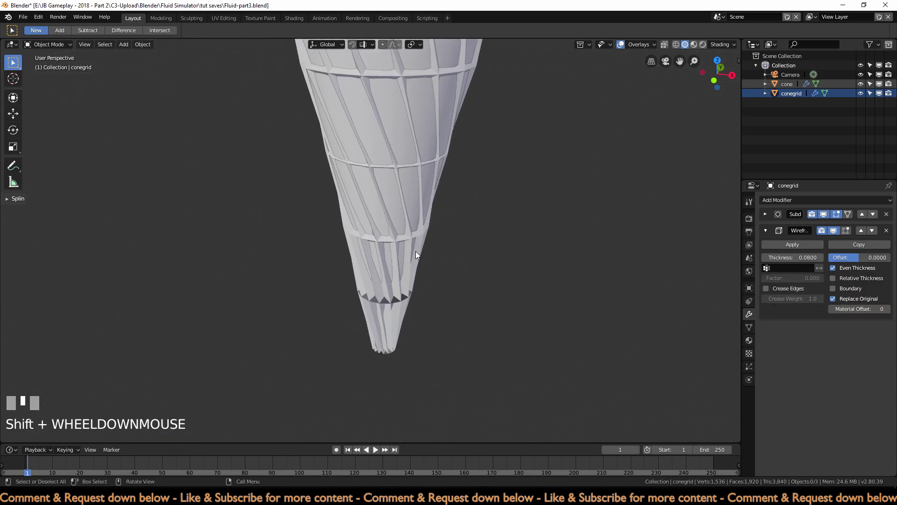
pyautogui.keyDown('shift'); pyautogui.moveTo(437, 357); pyautogui.dragTo(436, 302, button='middle'); pyautogui.keyUp('shift')
pyautogui.scroll(3, 448, 307)
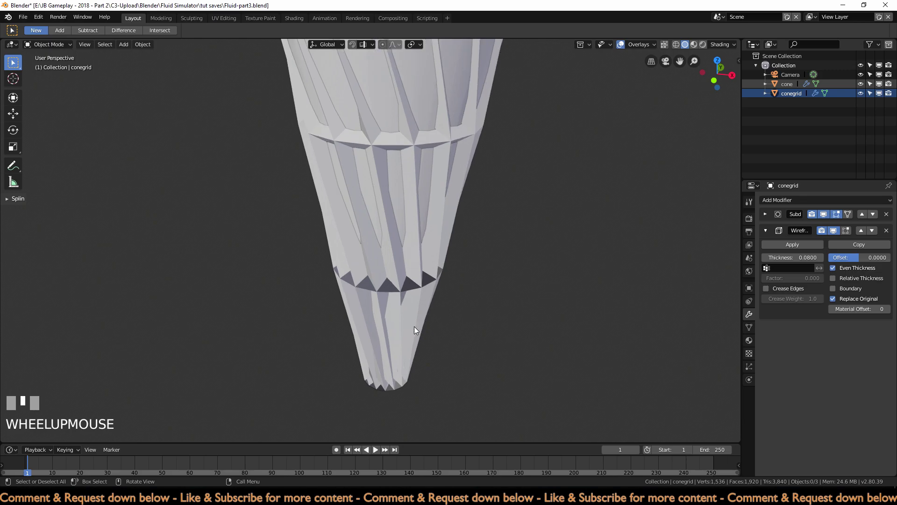
pyautogui.click(832, 269)
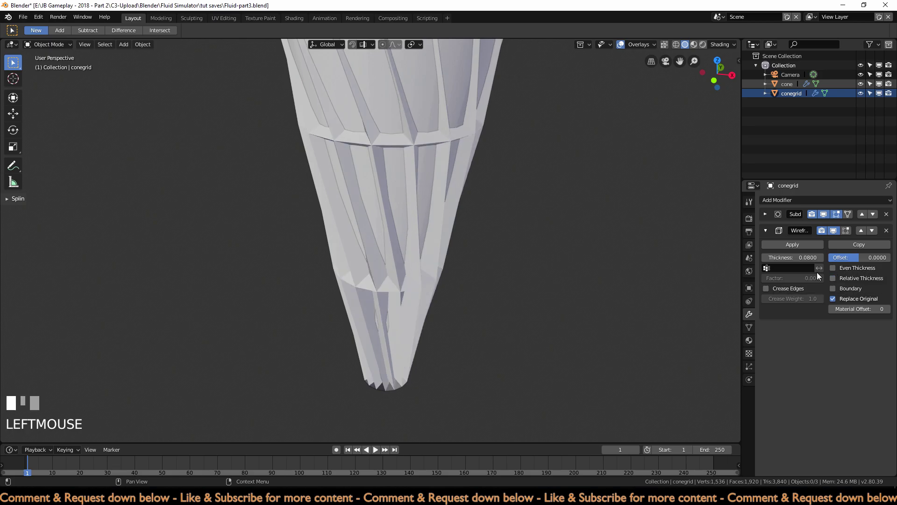
pyautogui.scroll(-1, 473, 319)
pyautogui.scroll(-6, 469, 311)
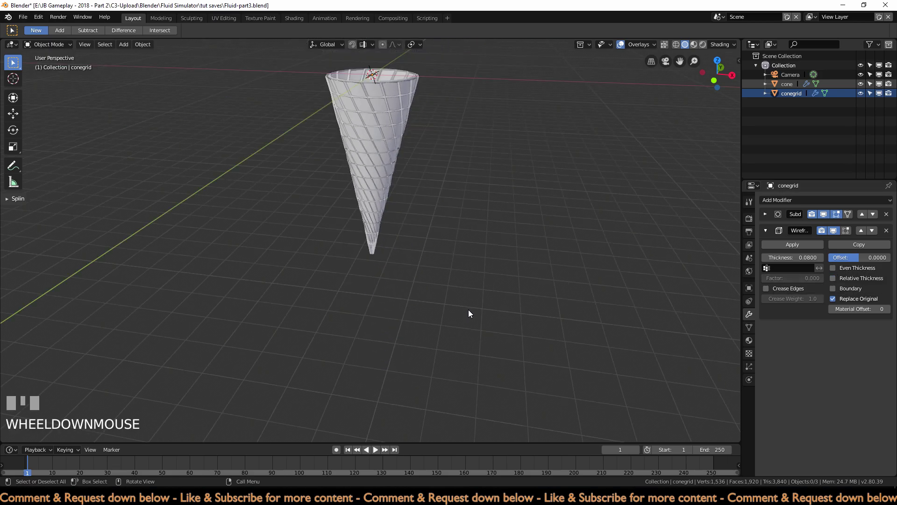
pyautogui.scroll(4, 463, 308)
pyautogui.keyDown('shift'); pyautogui.moveTo(463, 308); pyautogui.dragTo(444, 344, button='middle'); pyautogui.keyUp('shift')
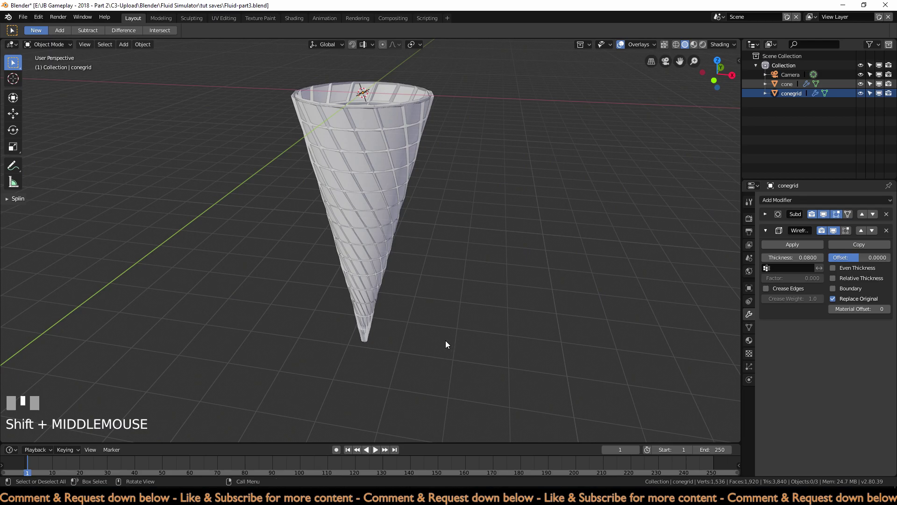
pyautogui.scroll(1, 410, 331)
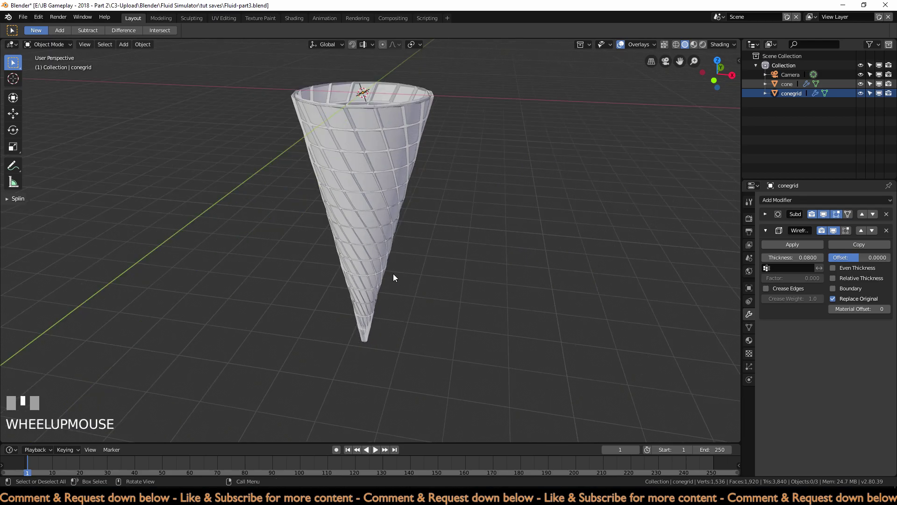
# Step: Enter Edit Mode on the solid cone only, turn on X-ray and select the edge loop around its open rim
pyautogui.press('KP_1')
pyautogui.keyDown('shift'); pyautogui.moveTo(442, 238); pyautogui.dragTo(478, 317, button='middle'); pyautogui.keyUp('shift')
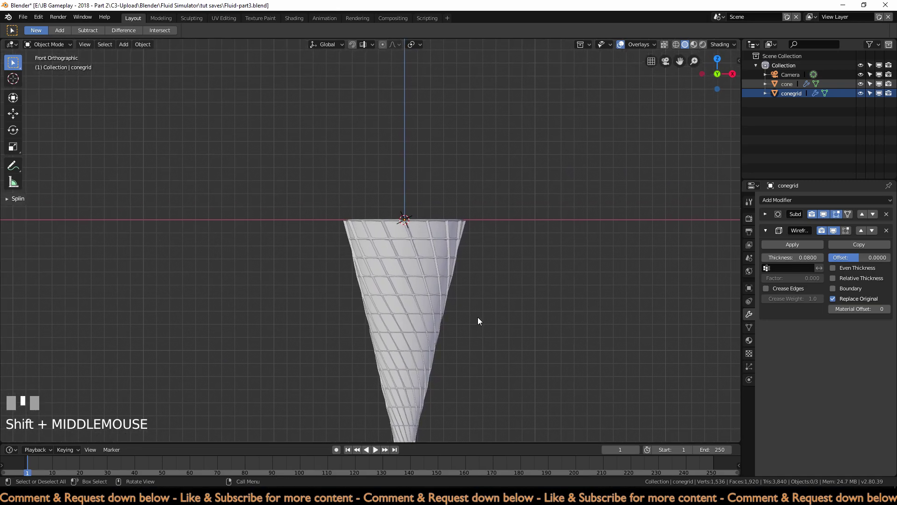
pyautogui.click(423, 231)
pyautogui.moveTo(422, 232); pyautogui.dragTo(504, 254, button='middle')
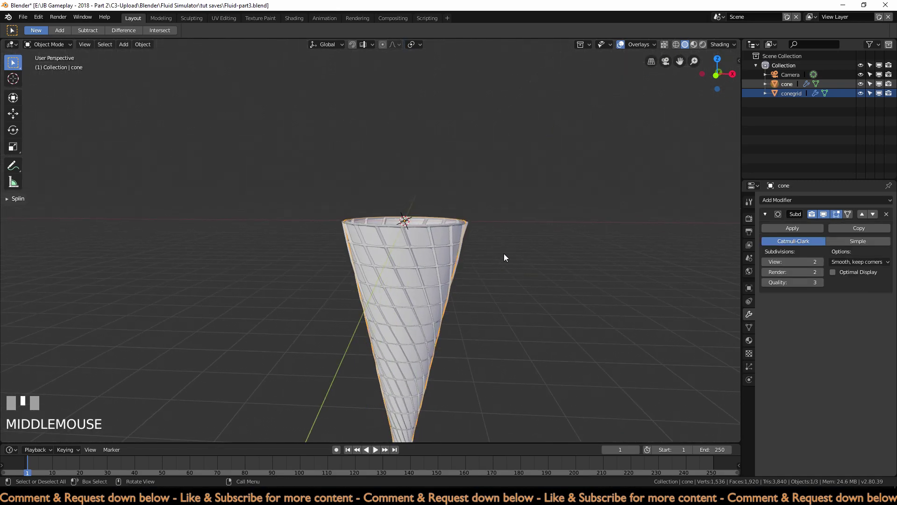
pyautogui.click(787, 83)
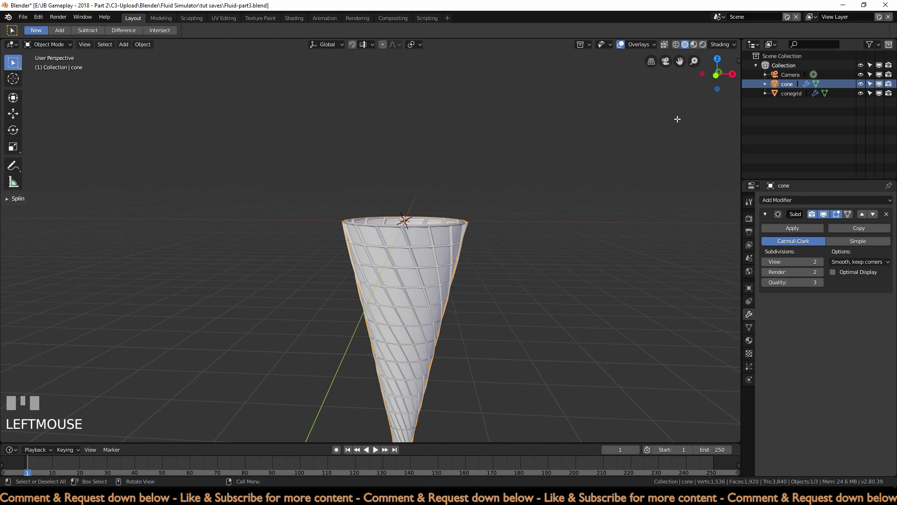
pyautogui.press('KP_1')
pyautogui.keyDown('shift'); pyautogui.moveTo(563, 296); pyautogui.dragTo(528, 292, button='middle'); pyautogui.keyUp('shift')
pyautogui.scroll(4, 528, 292)
pyautogui.press('Tab')
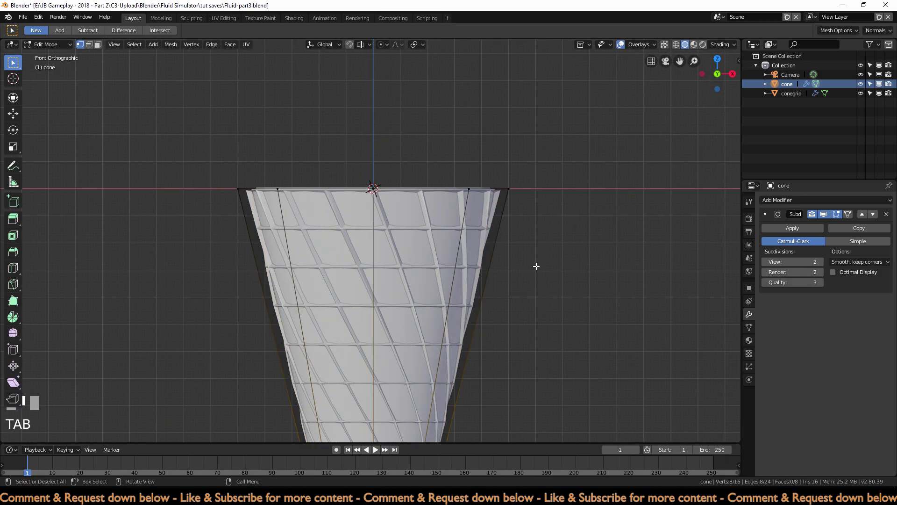
pyautogui.click(664, 45)
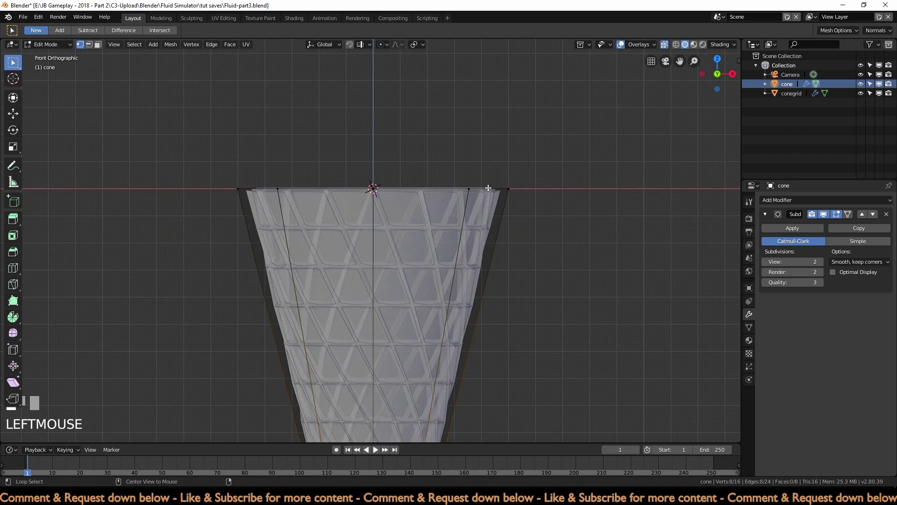
pyautogui.keyDown('alt'); pyautogui.click(426, 187); pyautogui.keyUp('alt')
pyautogui.moveTo(426, 187); pyautogui.dragTo(469, 213, button='middle')
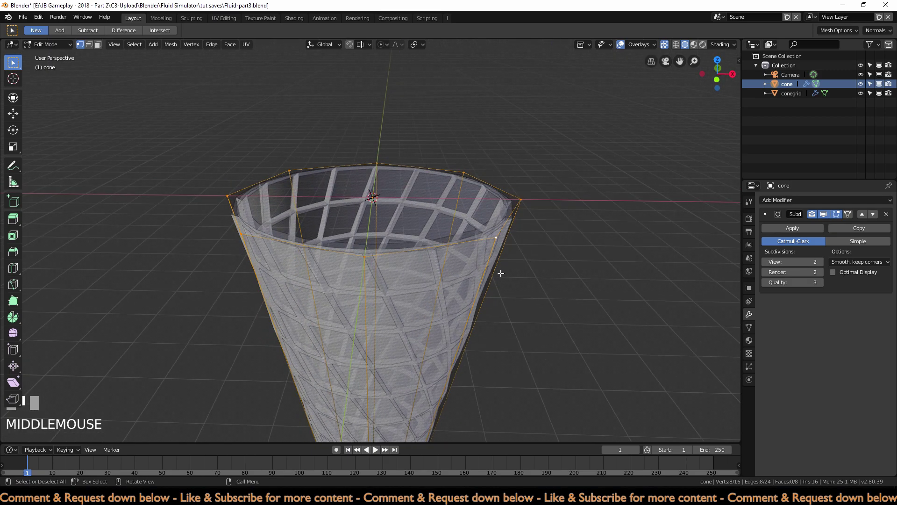
# Step: Extrude the cone's rim loop outward at a scale of 1.1 and extrude it again straight up into a low vertical band
pyautogui.press('KP_1')
pyautogui.press('e')
pyautogui.press('s')
pyautogui.press('ctrl')
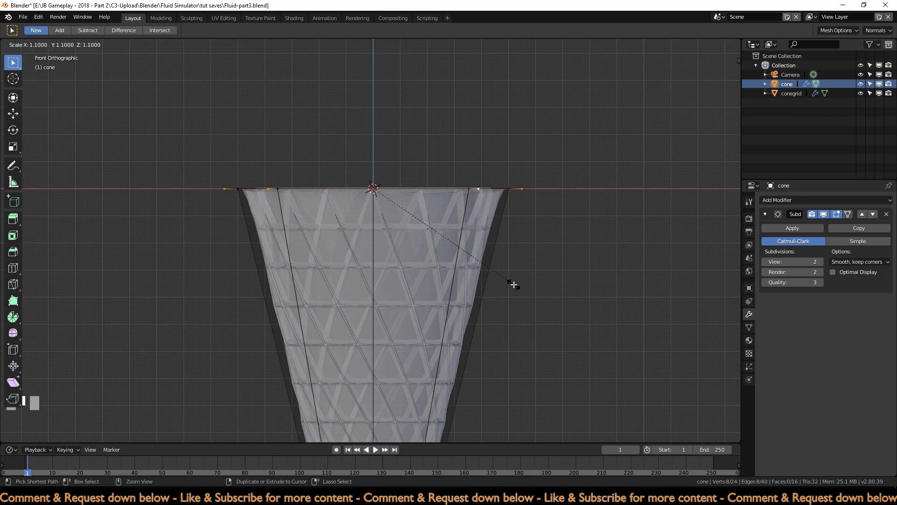
pyautogui.click(514, 284)
pyautogui.press('e')
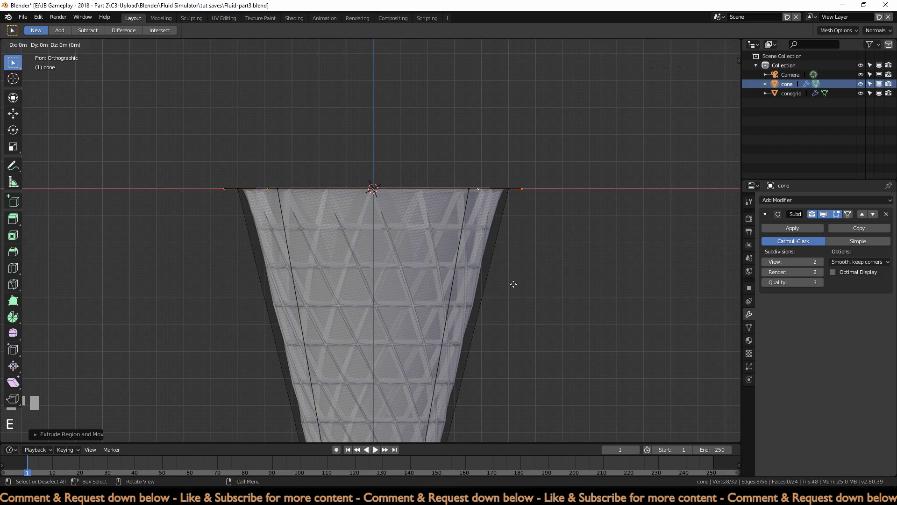
pyautogui.press('ctrl')
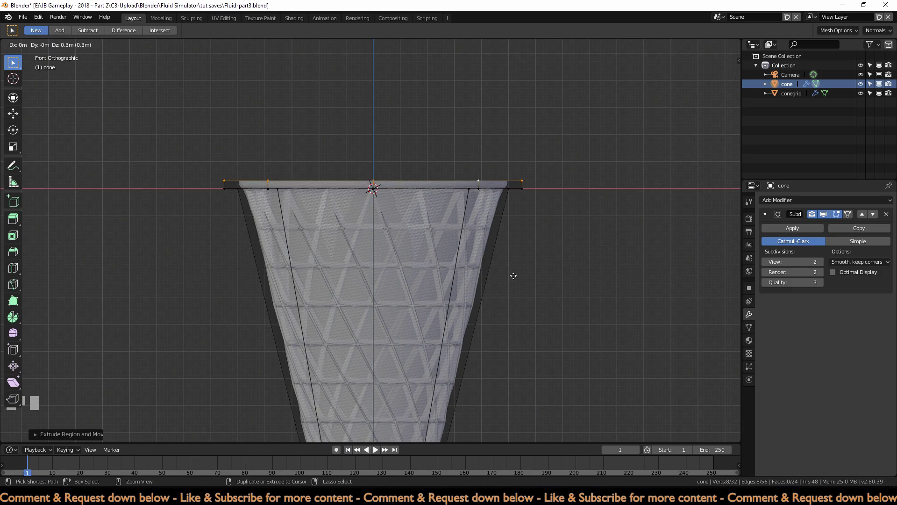
pyautogui.click(514, 272)
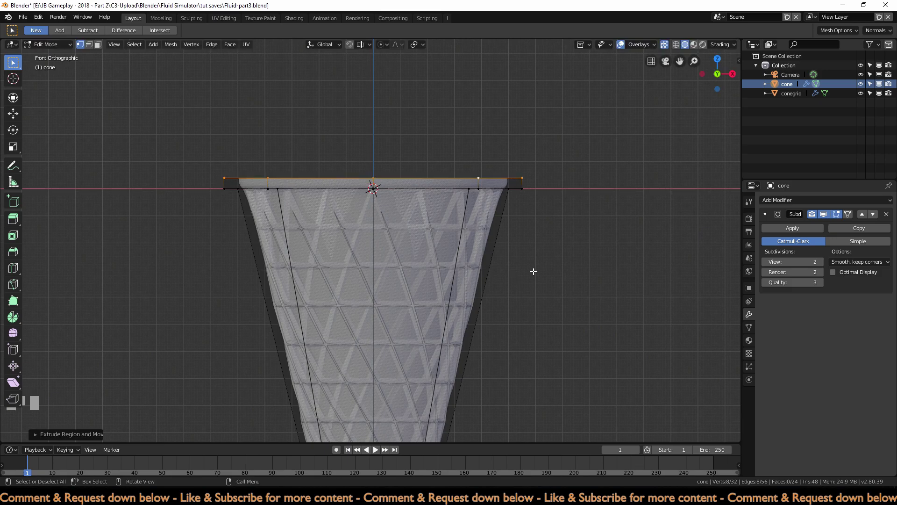
# Step: Extrude the band's upper loop inward to about the original rim width and extrude it down about 0.29 m along Z to close the lip
pyautogui.moveTo(553, 278); pyautogui.dragTo(543, 311, button='middle')
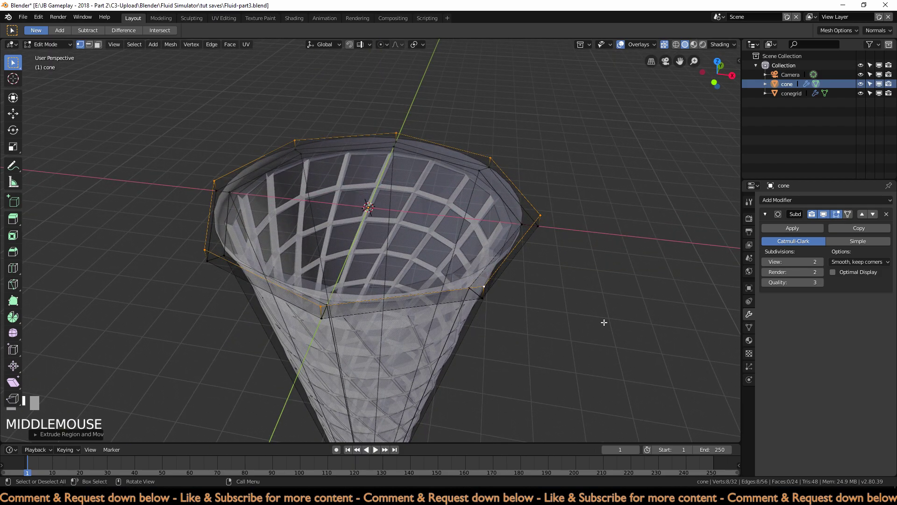
pyautogui.press('e')
pyautogui.press('s')
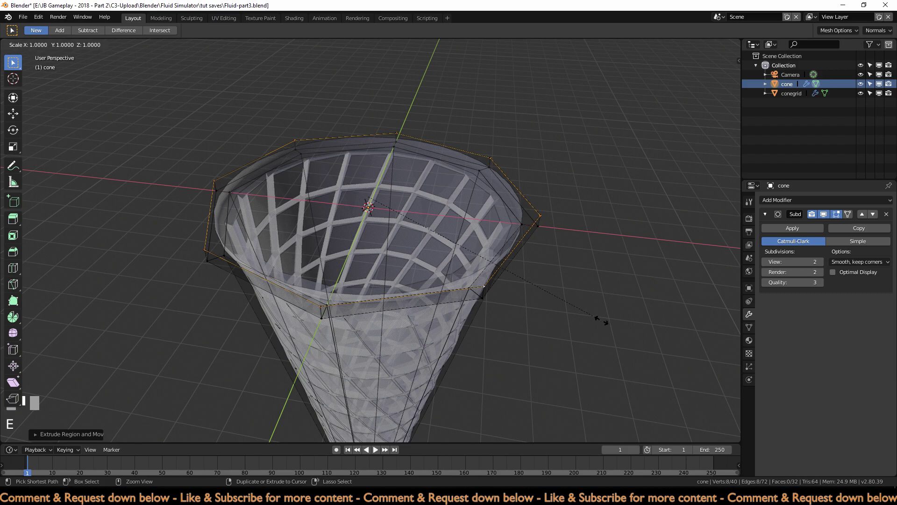
pyautogui.click(571, 305)
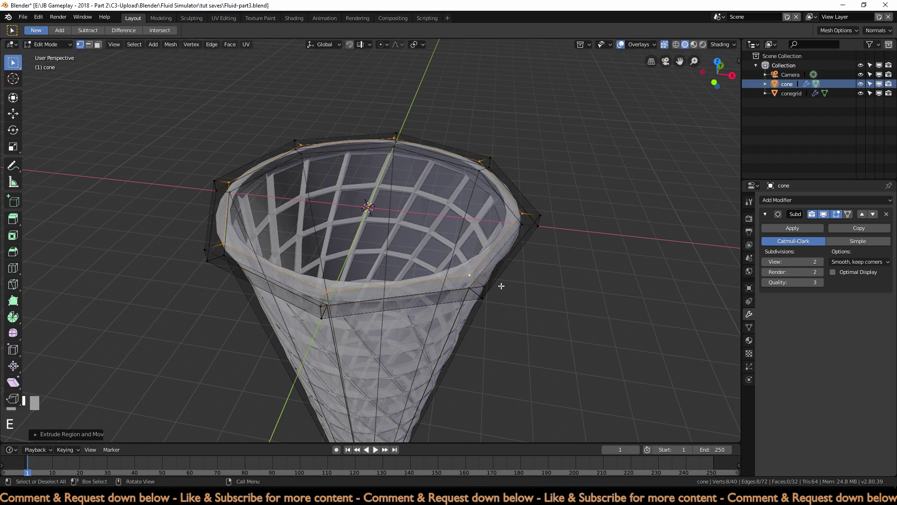
pyautogui.scroll(3, 501, 285)
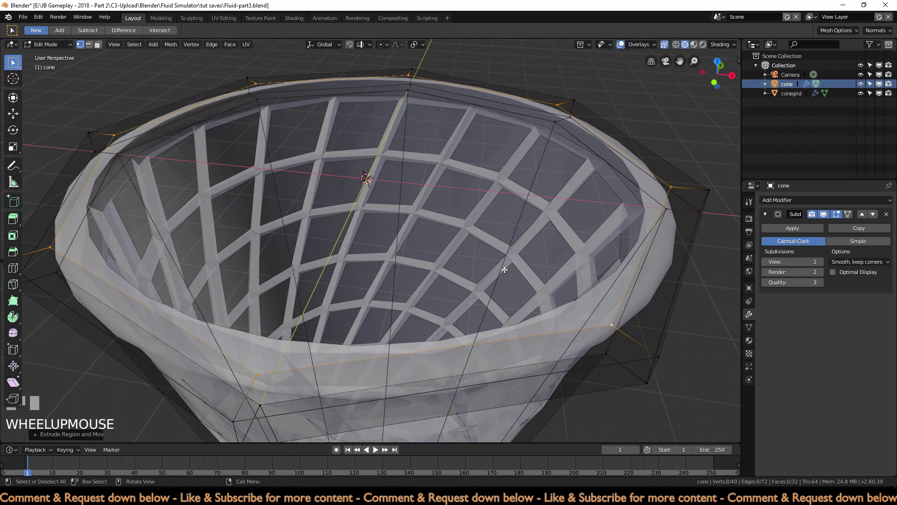
pyautogui.press('e')
pyautogui.press('z')
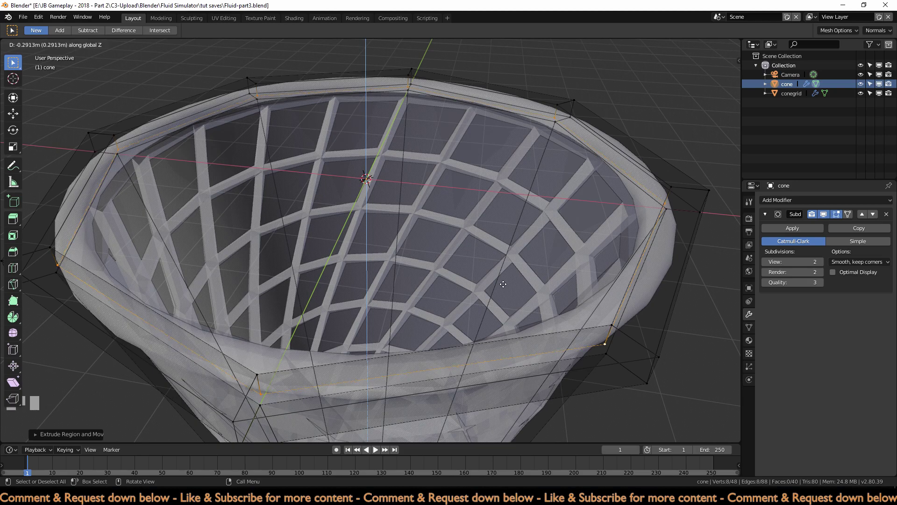
pyautogui.click(503, 285)
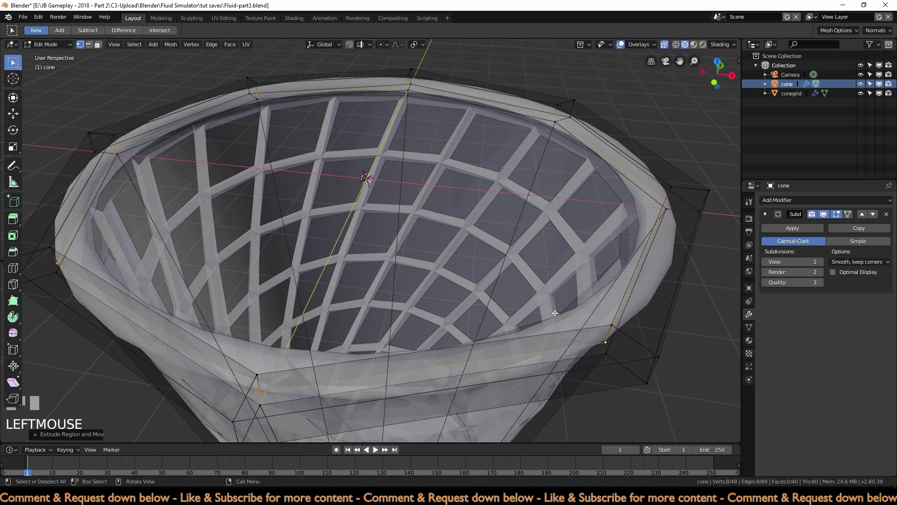
# Step: Return the cone to Object Mode and turn off X-ray to check the shape of the new lip
pyautogui.scroll(-3, 525, 299)
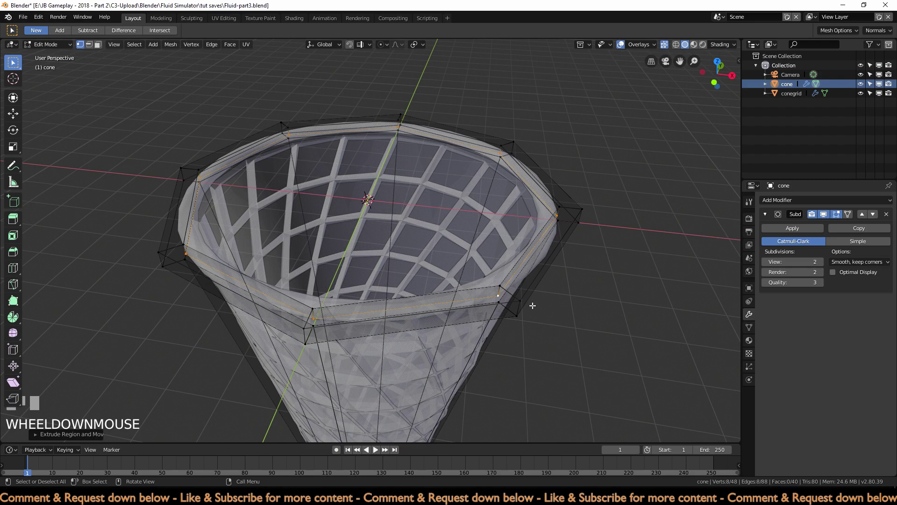
pyautogui.scroll(-2, 533, 305)
pyautogui.press('Tab')
pyautogui.moveTo(530, 307); pyautogui.dragTo(536, 275, button='middle')
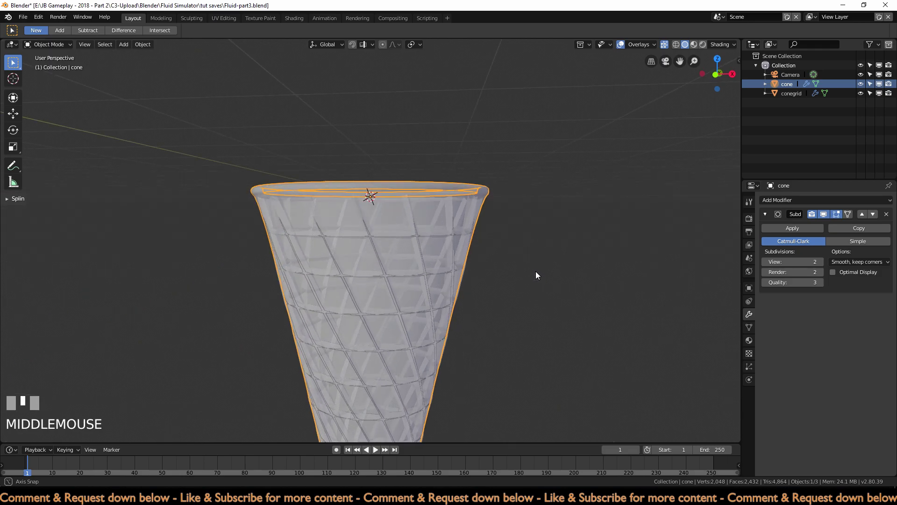
pyautogui.click(664, 44)
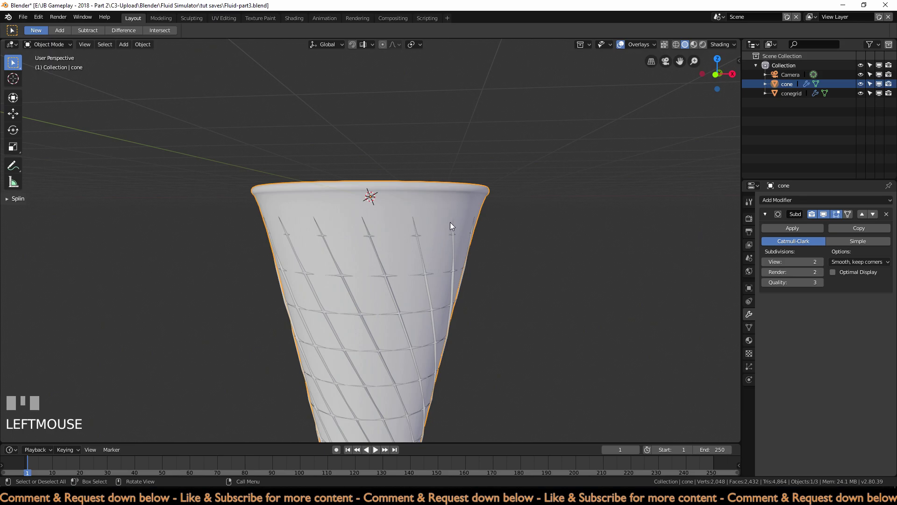
# Step: Add a horizontal loop cut around the cone's body in Edit Mode and slide it up to just beneath the lip, at a factor of about 0.998
pyautogui.press('Tab')
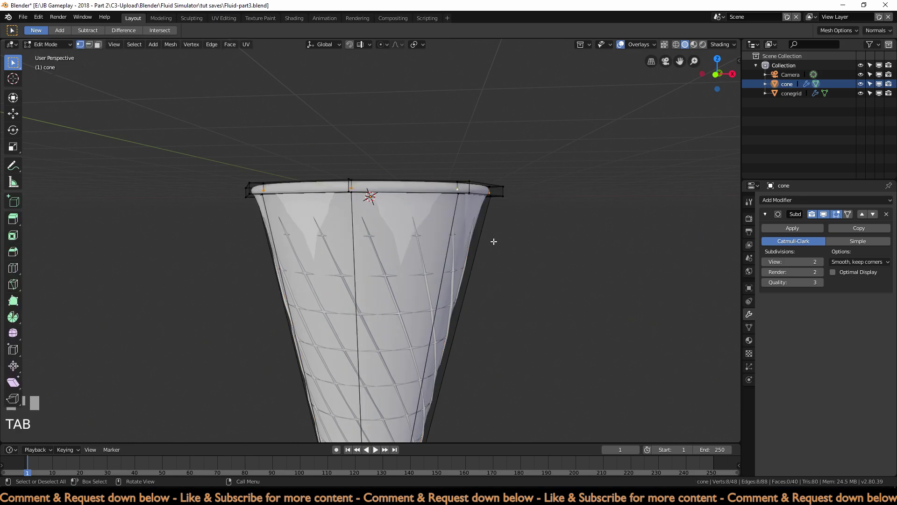
pyautogui.click(514, 252)
pyautogui.hotkey('ctrl', 'r')
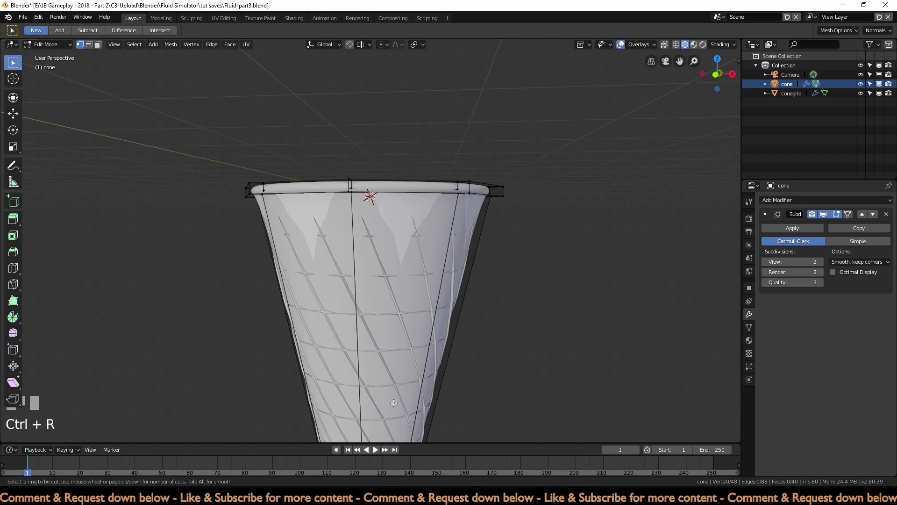
pyautogui.click(401, 380)
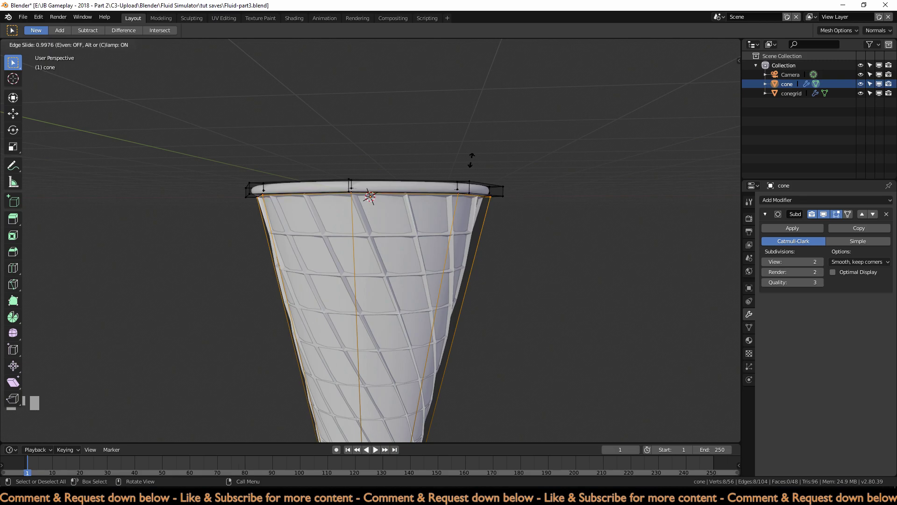
pyautogui.click(471, 160)
pyautogui.scroll(5, 557, 237)
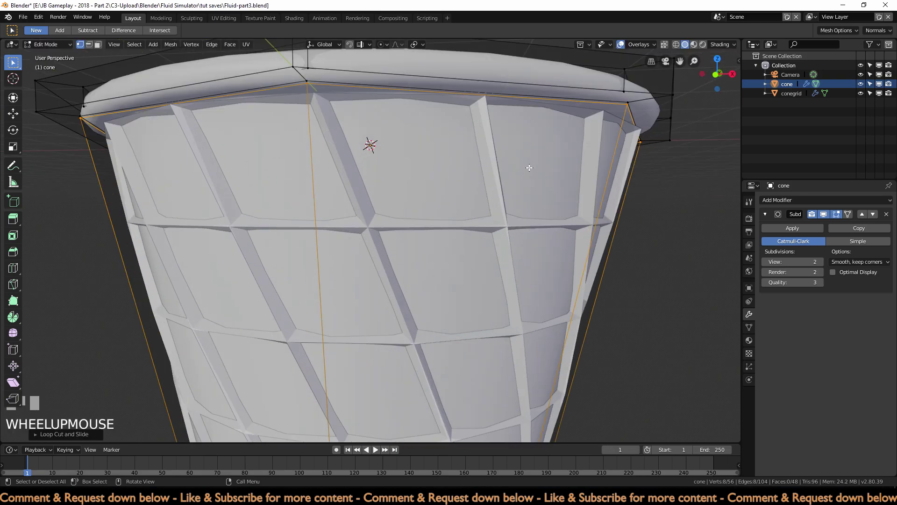
pyautogui.scroll(-3, 541, 160)
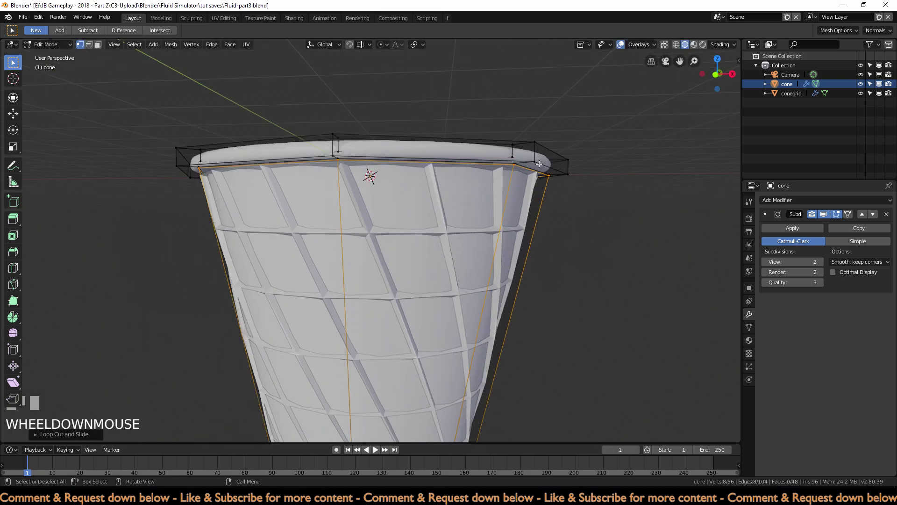
pyautogui.keyDown('shift'); pyautogui.moveTo(541, 160); pyautogui.dragTo(519, 206, button='middle'); pyautogui.keyUp('shift')
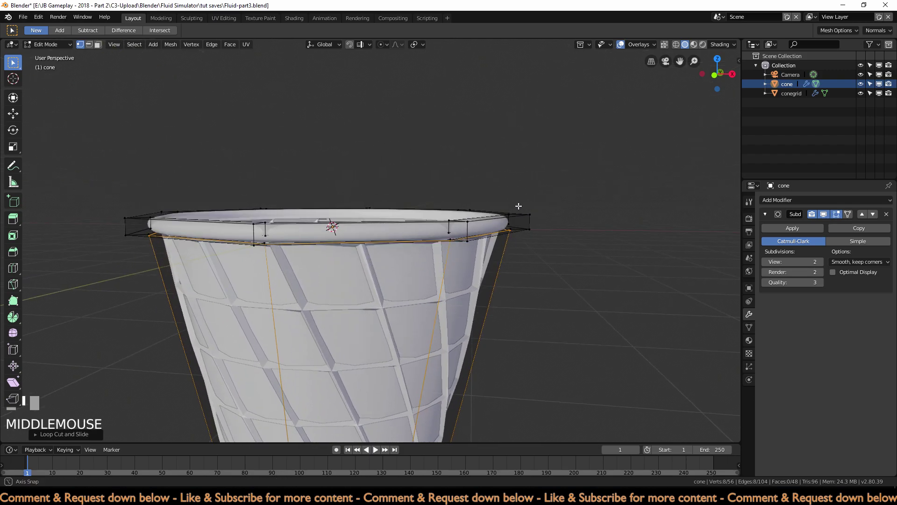
pyautogui.scroll(3, 510, 223)
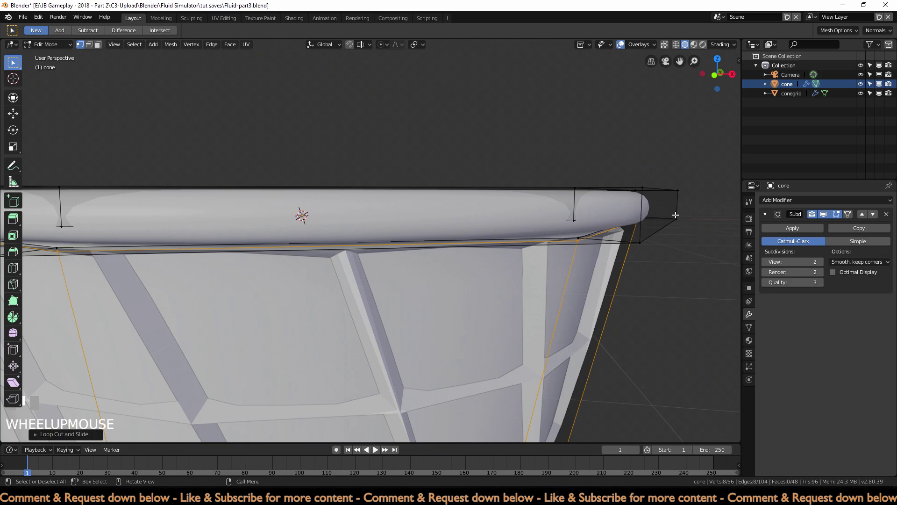
# Step: Add centred loop cuts around the lip's outer side and around its top face, and return the cone to Object Mode
pyautogui.hotkey('ctrl', 'r')
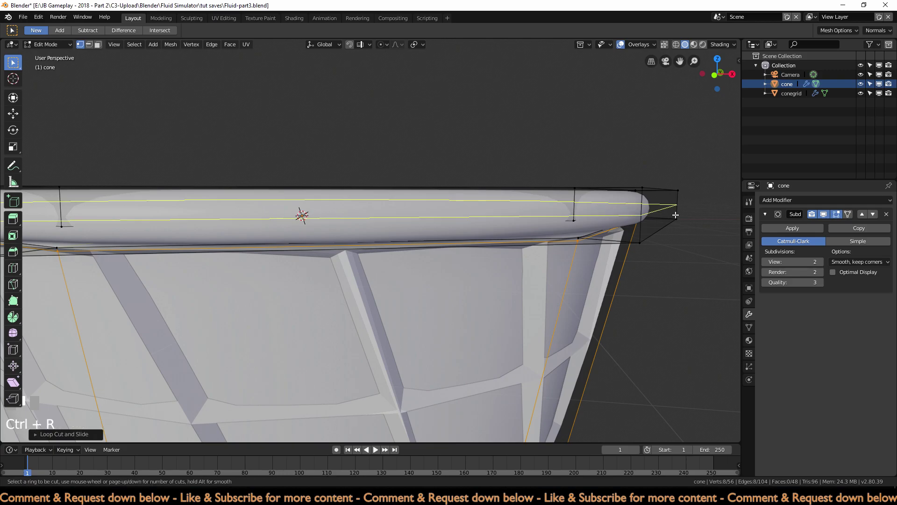
pyautogui.click(675, 213)
pyautogui.click(673, 212)
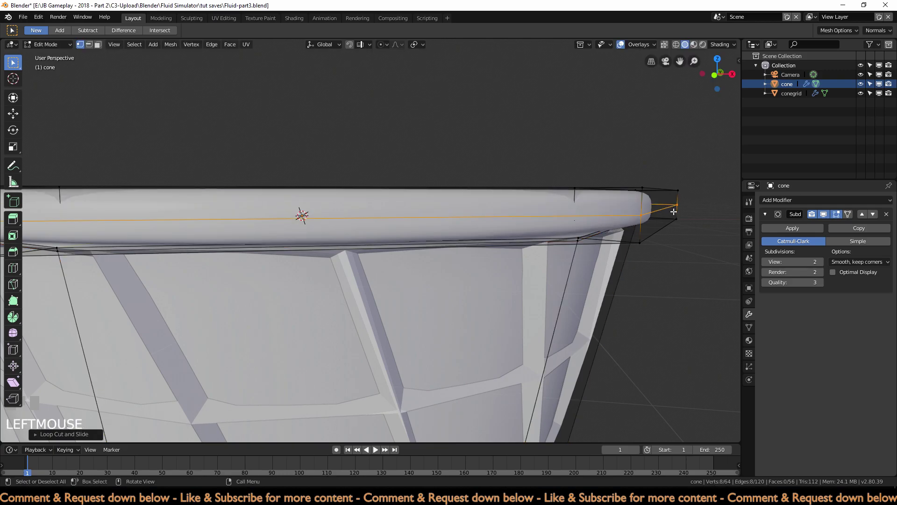
pyautogui.moveTo(666, 285); pyautogui.dragTo(663, 244, button='middle')
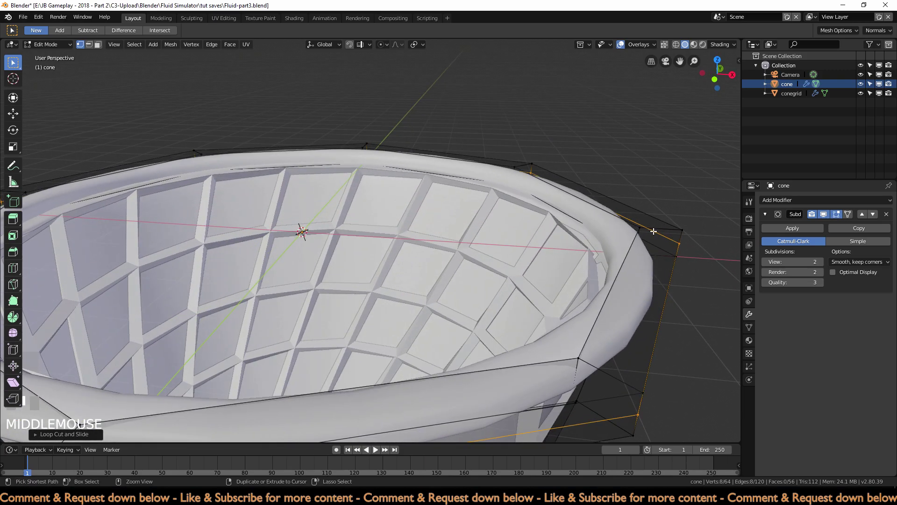
pyautogui.hotkey('ctrl', 'r')
pyautogui.click(654, 231)
pyautogui.click(654, 232)
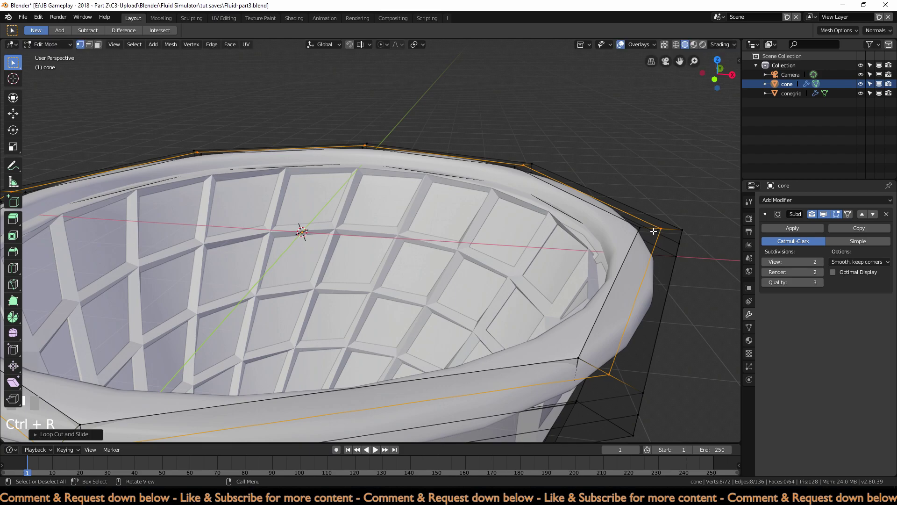
pyautogui.click(654, 231)
pyautogui.scroll(-4, 675, 253)
pyautogui.moveTo(623, 273); pyautogui.dragTo(571, 283, button='middle')
pyautogui.press('Tab')
pyautogui.scroll(2, 571, 283)
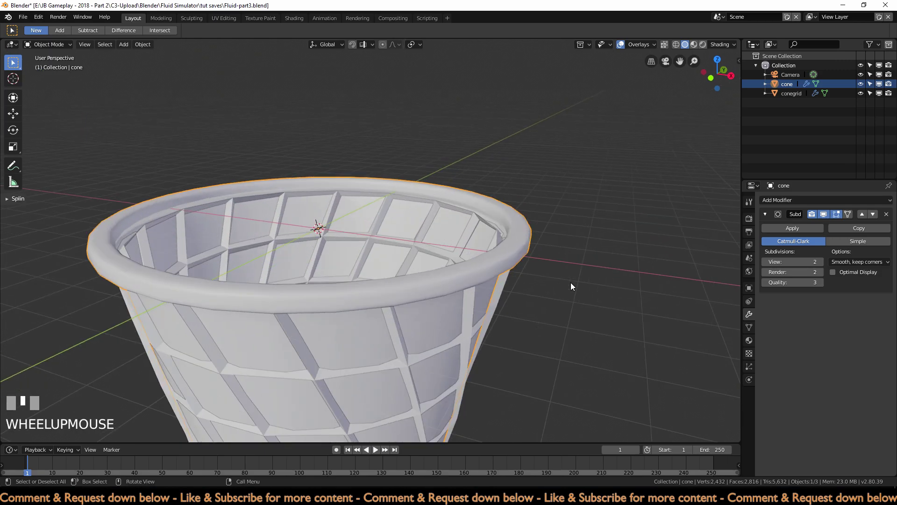
# Step: Try a viewport subdivision level of 3 on the cone's Subdivision Surface modifier and set it back to 2
pyautogui.click(821, 261)
pyautogui.scroll(-5, 528, 378)
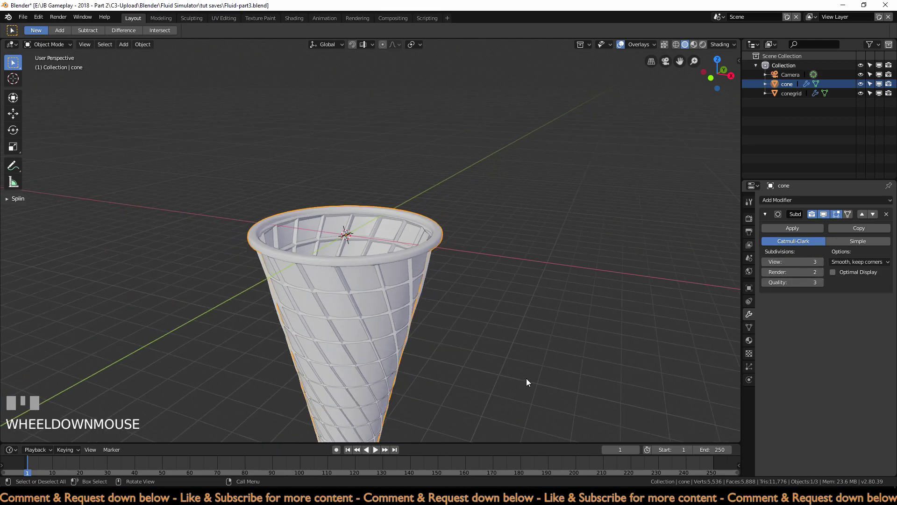
pyautogui.scroll(1, 491, 383)
pyautogui.scroll(4, 490, 384)
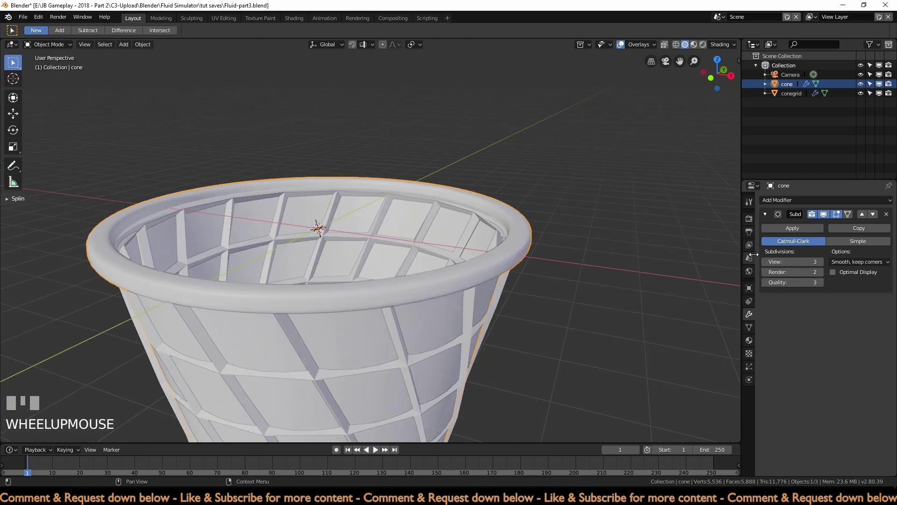
pyautogui.click(764, 261)
pyautogui.scroll(-2, 575, 265)
pyautogui.click(576, 265)
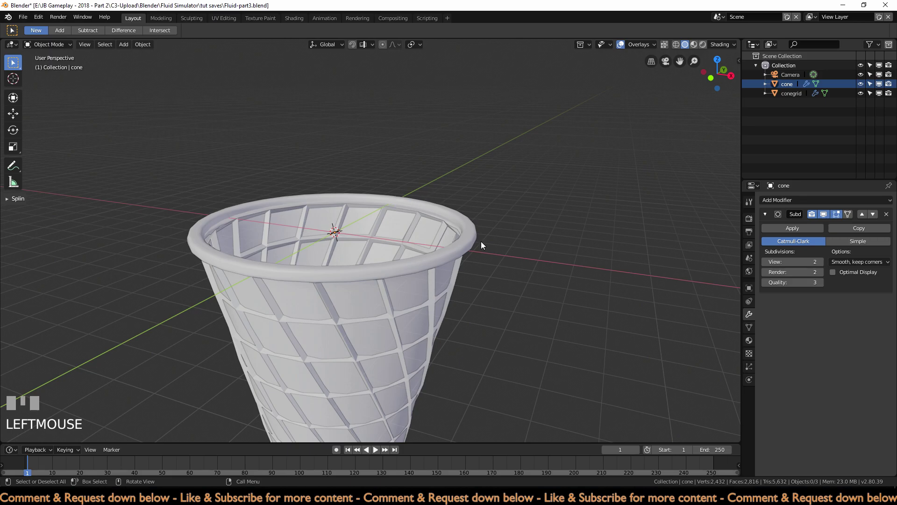
# Step: Select the cone and its grid together and move them straight up in front view until the tip rests at the world origin
pyautogui.scroll(-5, 466, 245)
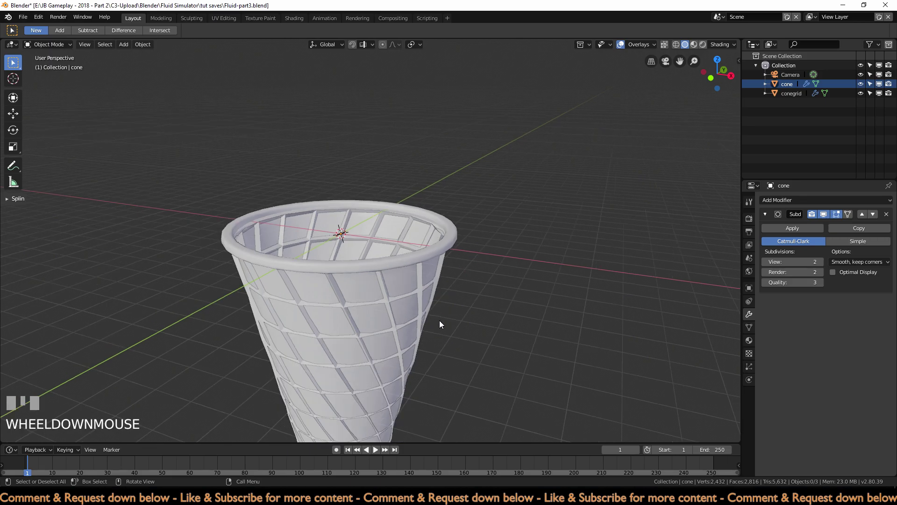
pyautogui.press('b')
pyautogui.moveTo(291, 187); pyautogui.dragTo(405, 255)
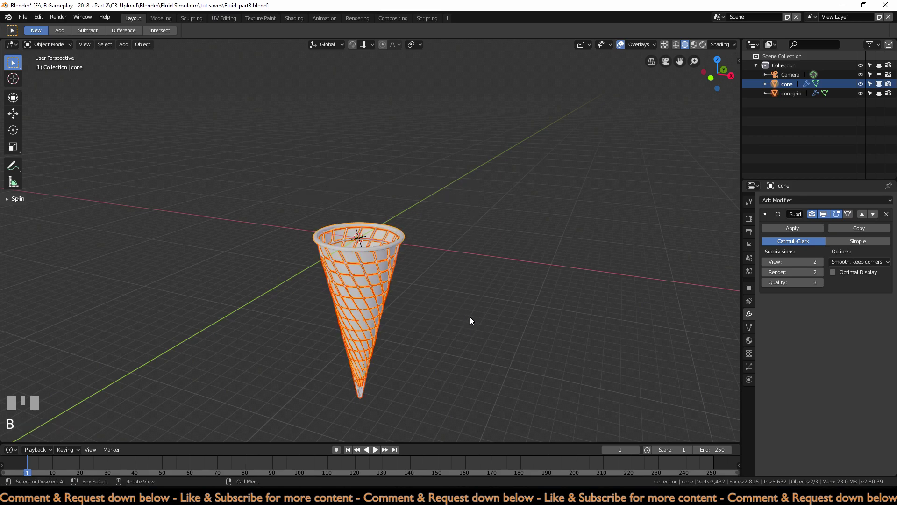
pyautogui.press('KP_1')
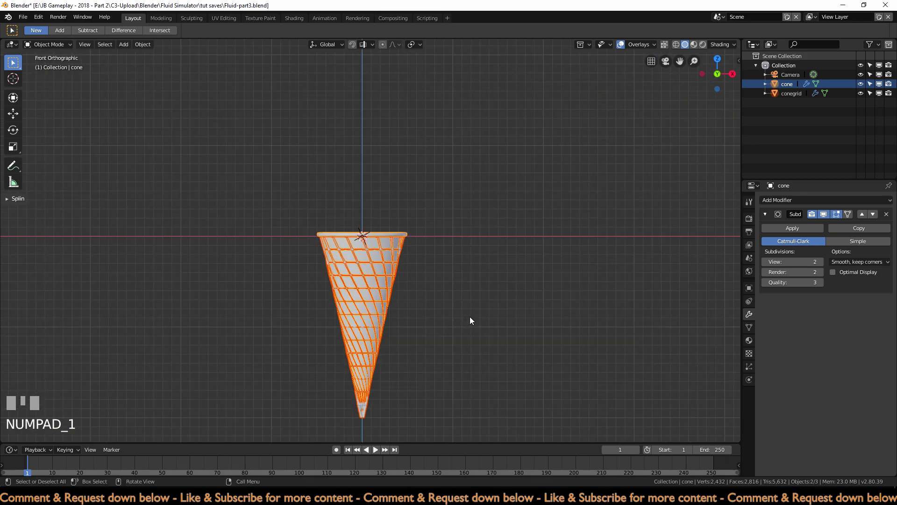
pyautogui.press('g')
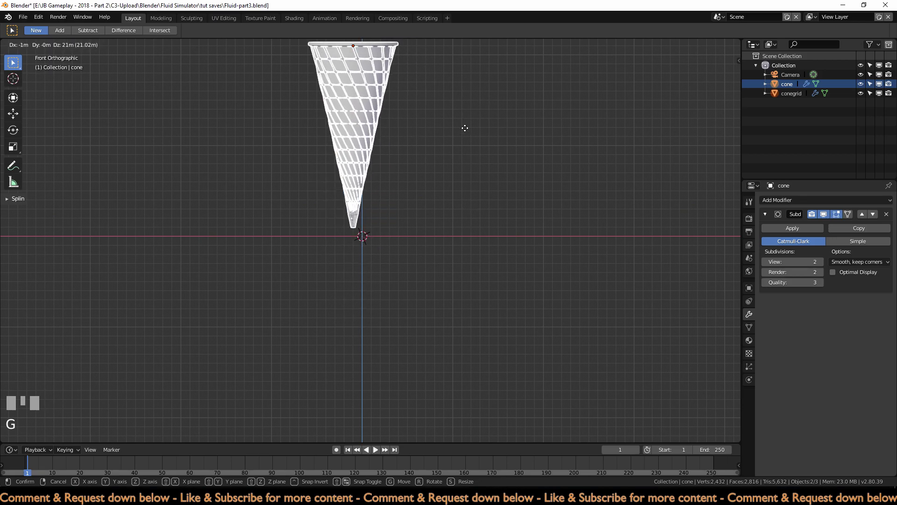
pyautogui.keyDown('ctrl'); pyautogui.click(467, 134); pyautogui.keyUp('ctrl')
pyautogui.moveTo(360, 225); pyautogui.dragTo(457, 278, button='middle')
pyautogui.click(422, 260)
# Step: Add a UV sphere at the world origin and scale it by 5
pyautogui.scroll(-1, 457, 278)
pyautogui.hotkey('shift', 'a')
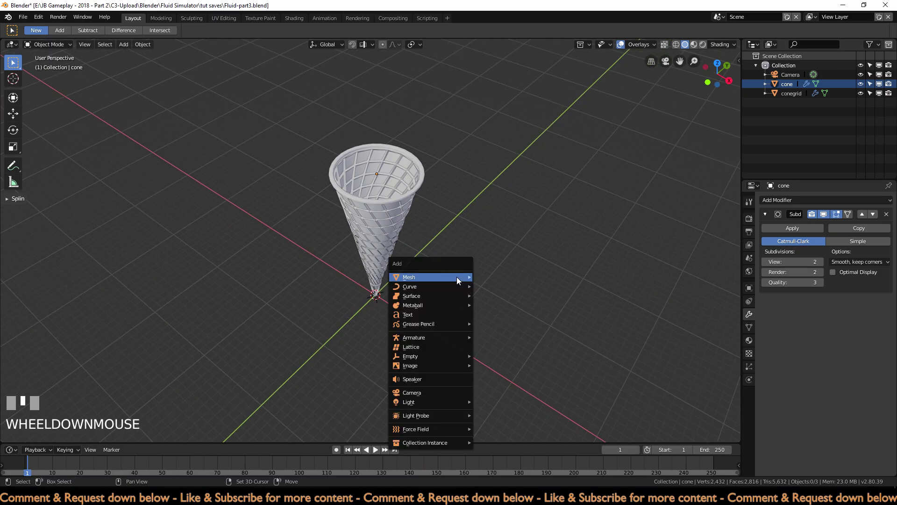
pyautogui.moveTo(457, 279)
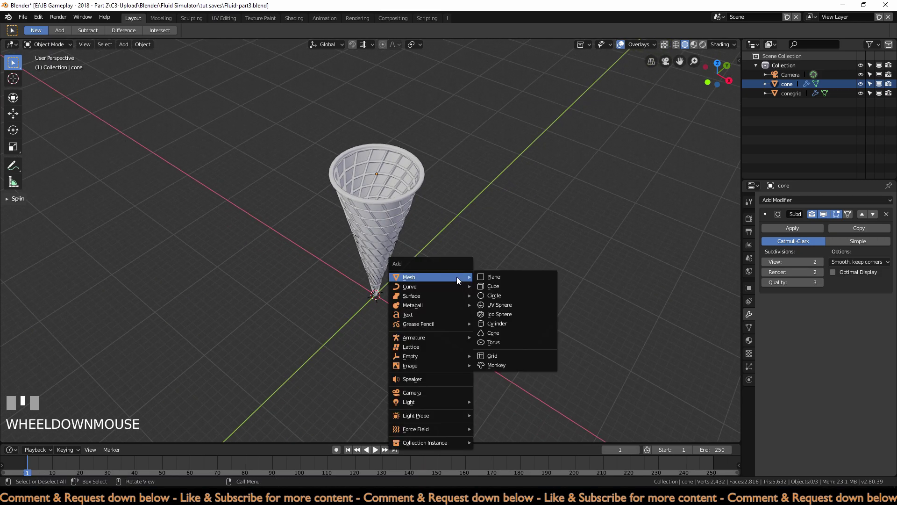
pyautogui.click(510, 306)
pyautogui.press('s')
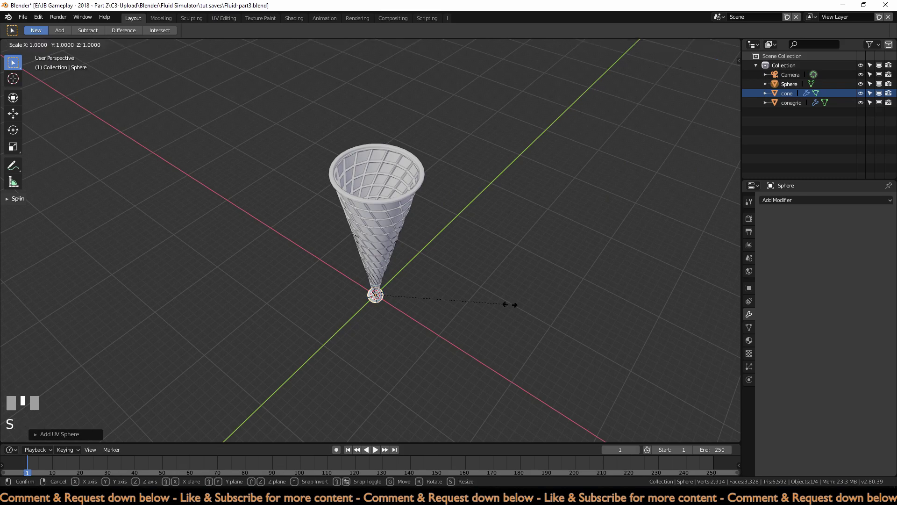
pyautogui.write('5')
pyautogui.press('Return')
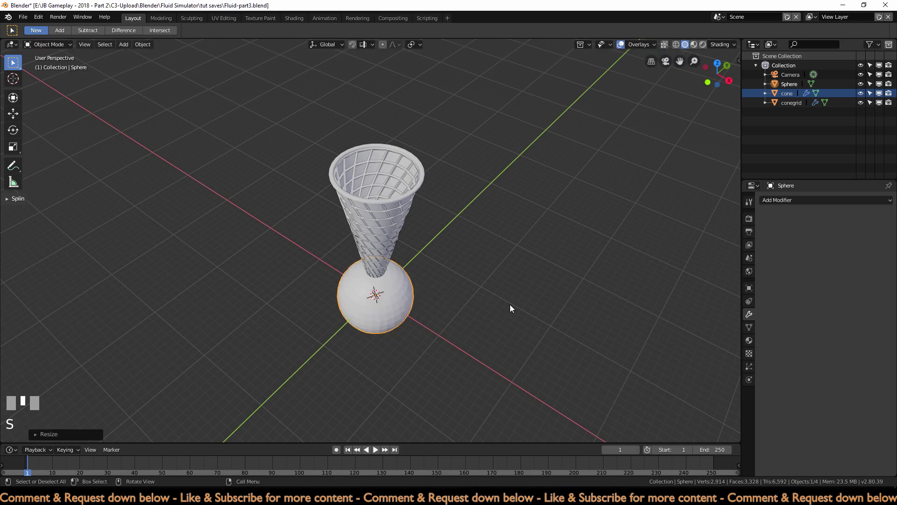
# Step: Move the sphere up along Z in front view to just above the cone's opening
pyautogui.press('KP_1')
pyautogui.press('g')
pyautogui.press('z')
pyautogui.click(528, 113)
pyautogui.scroll(4, 459, 292)
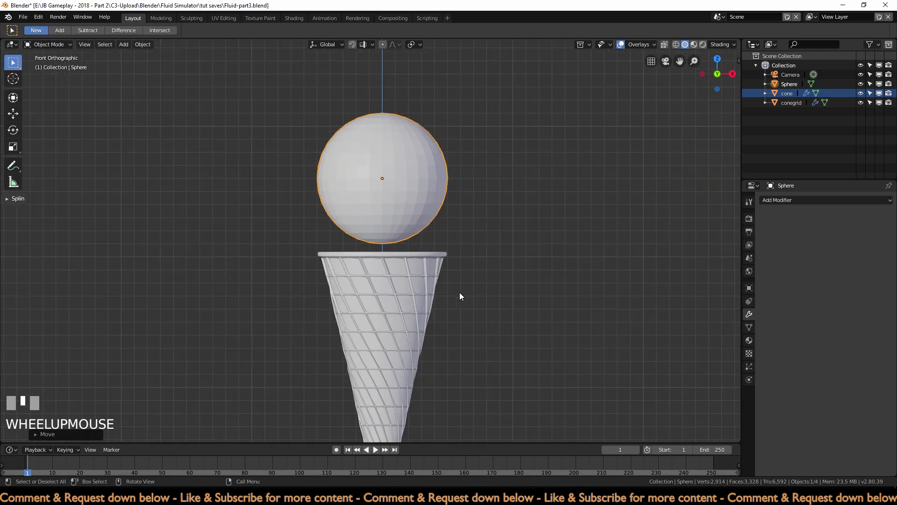
pyautogui.keyDown('shift'); pyautogui.moveTo(509, 236); pyautogui.dragTo(512, 253, button='middle'); pyautogui.keyUp('shift')
# Step: Delete the vertices in the lower part of the sphere in Edit Mode, using X-ray to select through the mesh
pyautogui.press('Tab')
pyautogui.scroll(2, 537, 239)
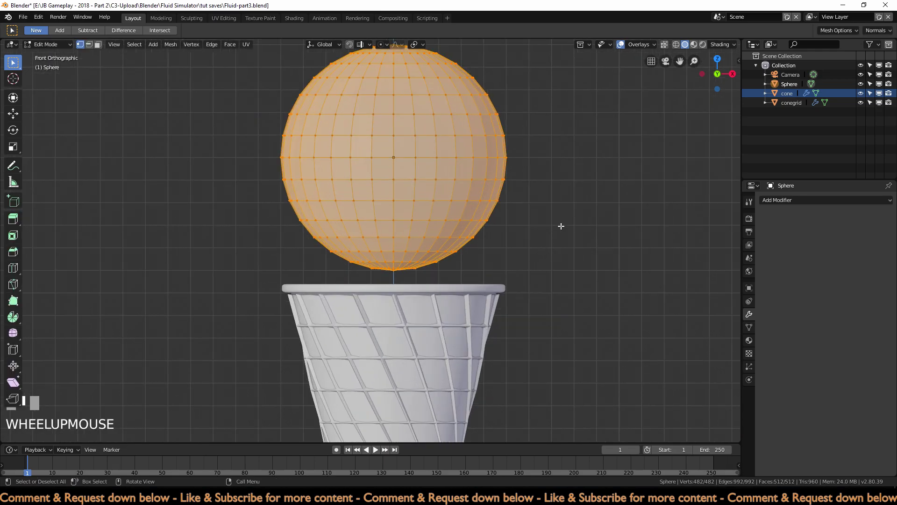
pyautogui.click(658, 45)
pyautogui.click(605, 194)
pyautogui.press('b')
pyautogui.moveTo(543, 277); pyautogui.dragTo(276, 205)
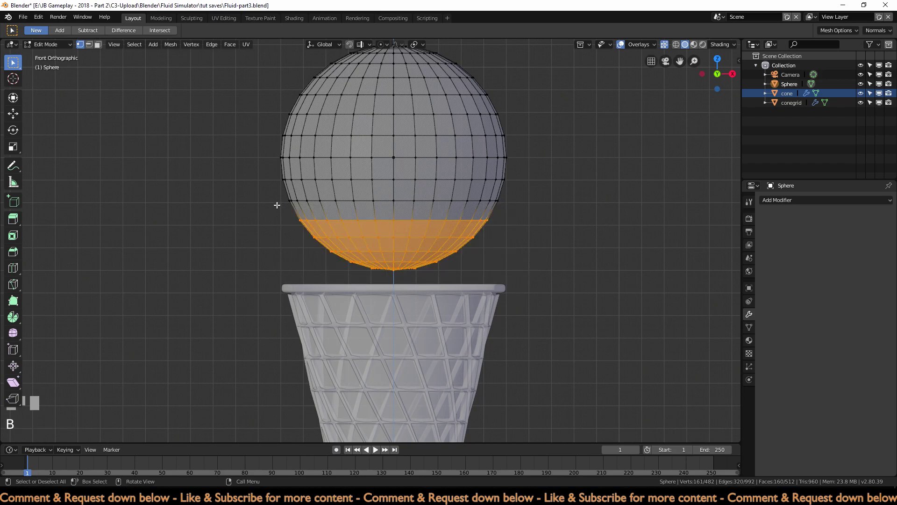
pyautogui.press('x')
pyautogui.click(276, 206)
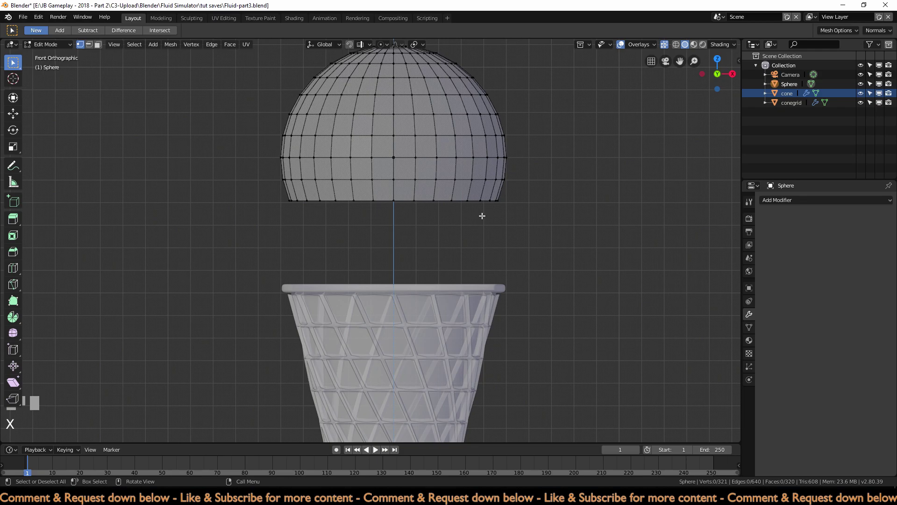
# Step: Extrude the sphere's open bottom edge loop outward to about 1.2 times its width and lower it slightly along Z into a flared skirt
pyautogui.scroll(-4, 482, 216)
pyautogui.scroll(5, 482, 216)
pyautogui.moveTo(482, 216); pyautogui.dragTo(477, 232, button='middle')
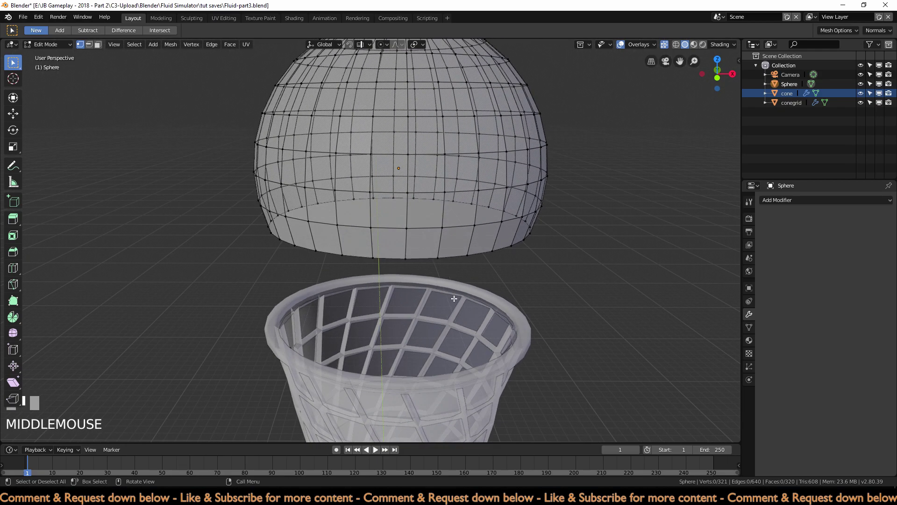
pyautogui.keyDown('alt'); pyautogui.click(416, 258); pyautogui.keyUp('alt')
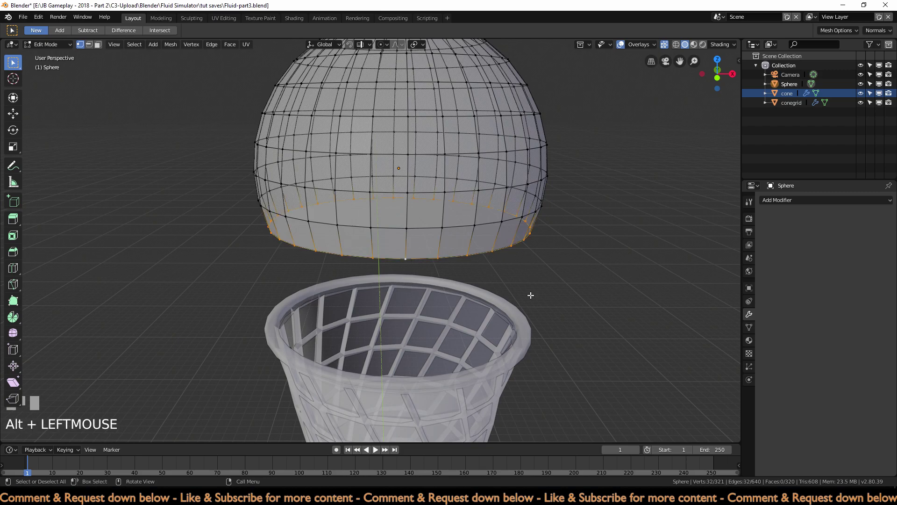
pyautogui.press('KP_1')
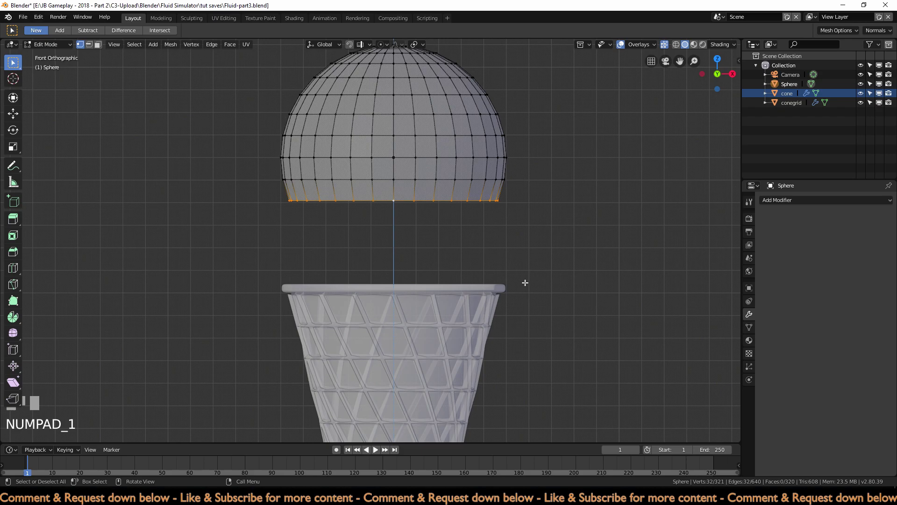
pyautogui.press('e')
pyautogui.press('s')
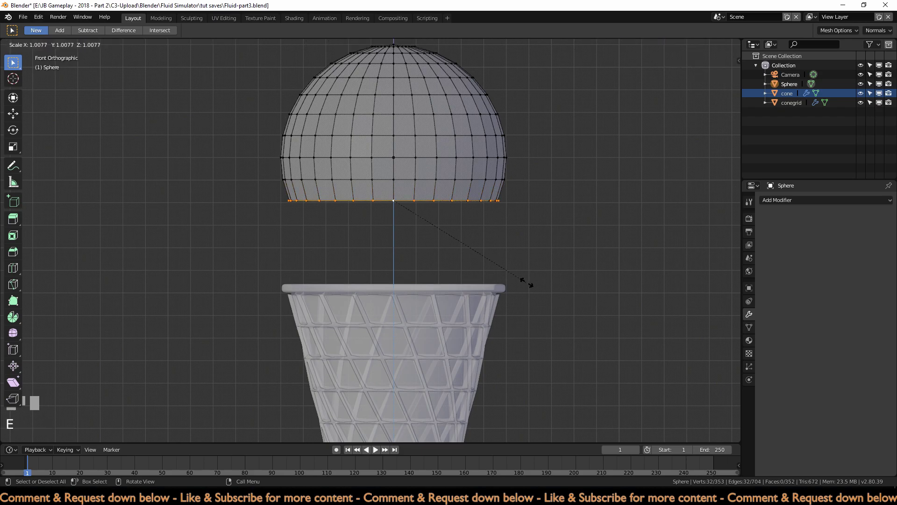
pyautogui.click(541, 283)
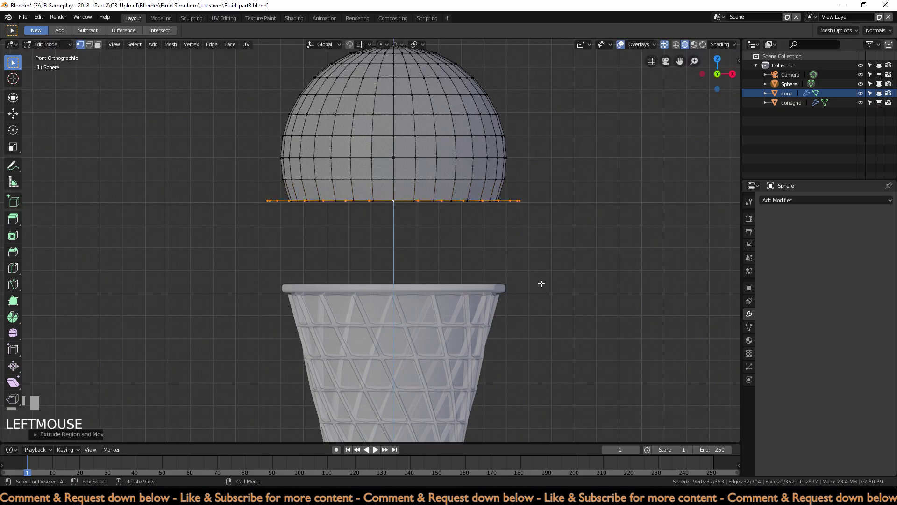
pyautogui.press('g')
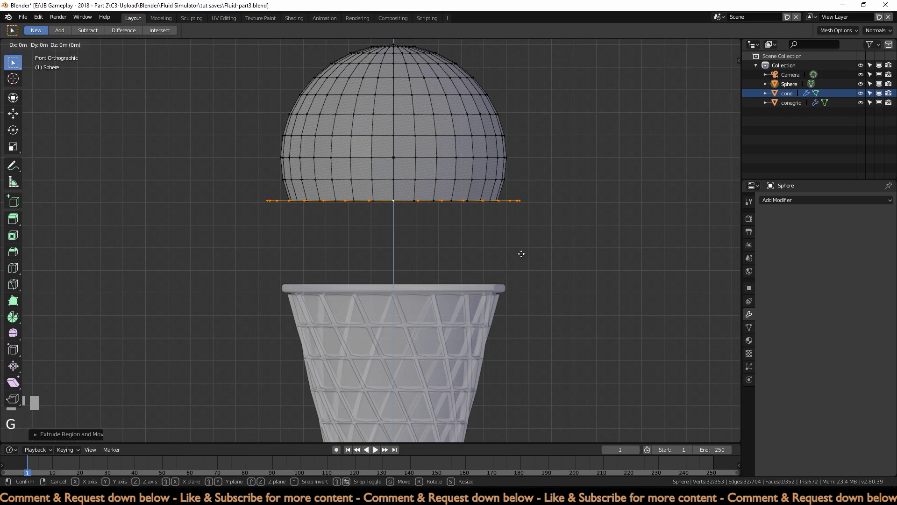
pyautogui.press('z')
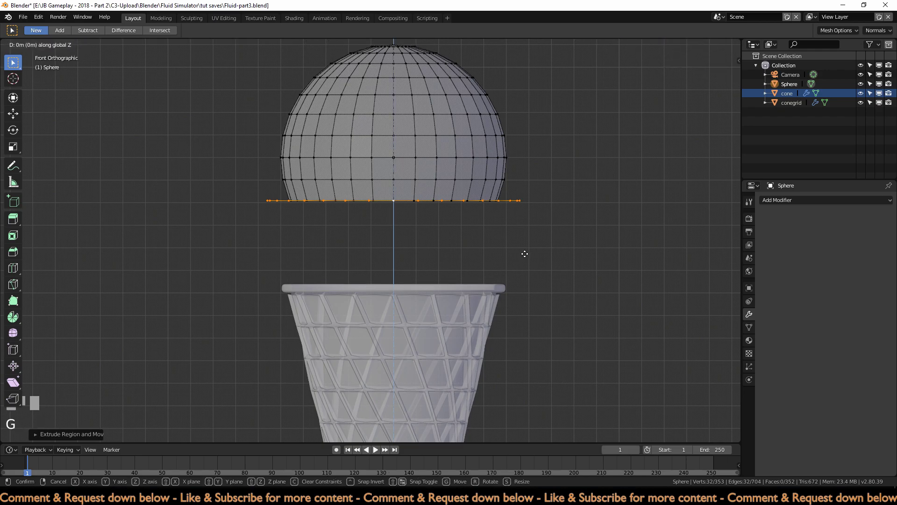
pyautogui.click(520, 263)
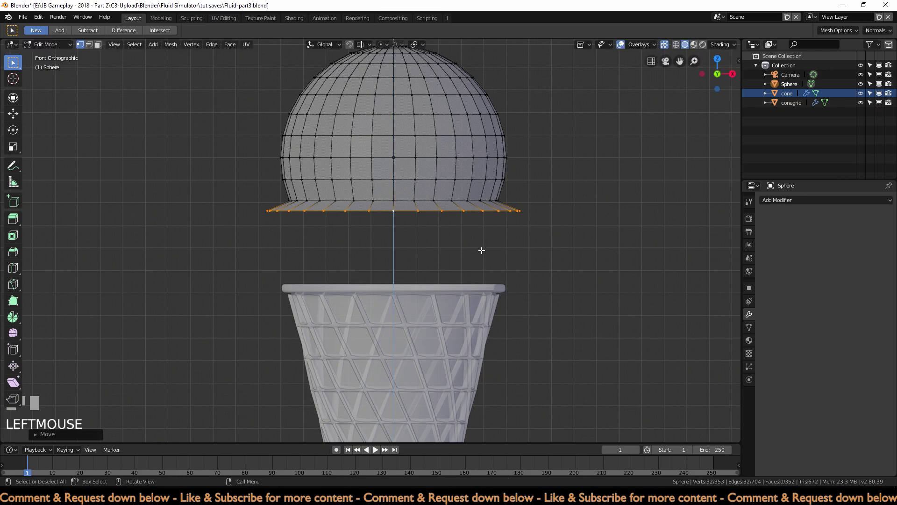
# Step: Extrude the skirt's outer edge loop down about 0.87 m along Z
pyautogui.press('e')
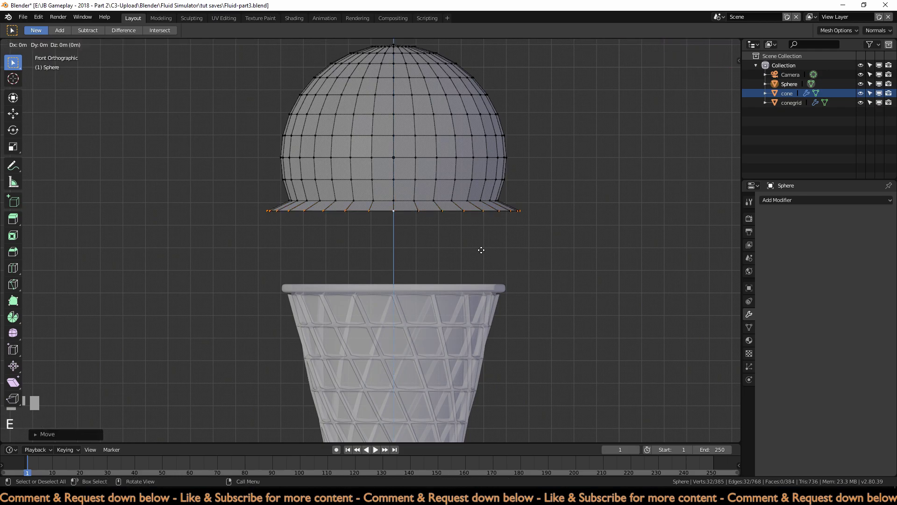
pyautogui.press('z')
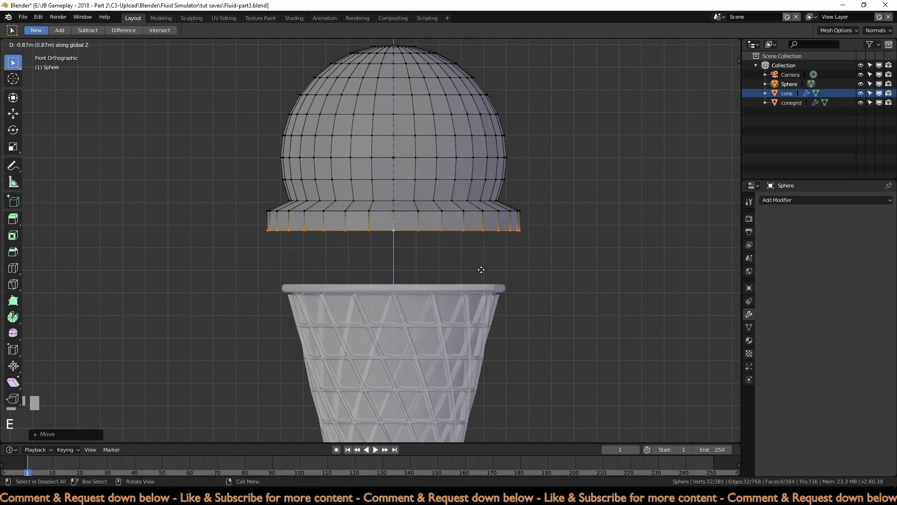
pyautogui.click(482, 269)
# Step: Extrude the bottom edge loop inward four times as progressively smaller rings across the scoop's underside
pyautogui.moveTo(496, 260); pyautogui.dragTo(476, 255, button='middle')
pyautogui.press('e')
pyautogui.press('s')
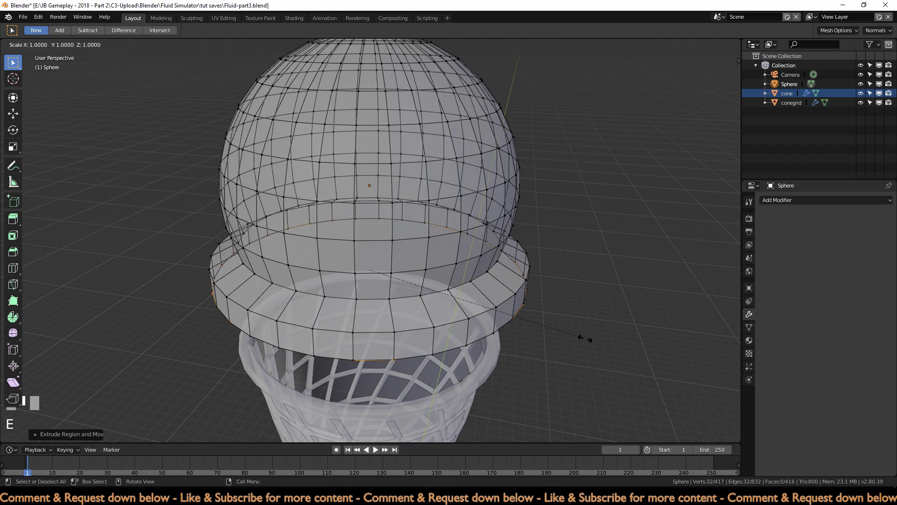
pyautogui.click(555, 316)
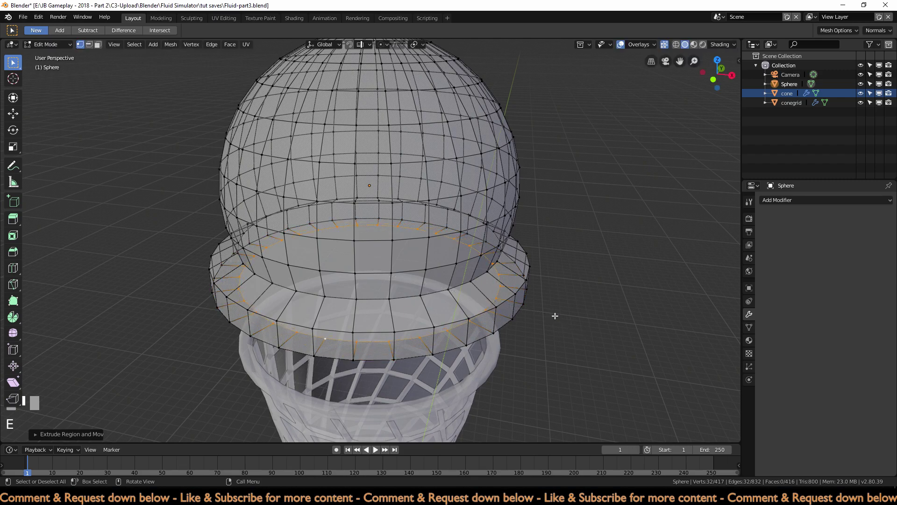
pyautogui.press('e')
pyautogui.click(513, 303)
pyautogui.press('e')
pyautogui.press('s')
pyautogui.click(476, 294)
pyautogui.press('e')
pyautogui.press('s')
pyautogui.click(420, 279)
# Step: Extrude the innermost ring and scale it to 0 to close the centre of the scoop's underside
pyautogui.scroll(4, 469, 314)
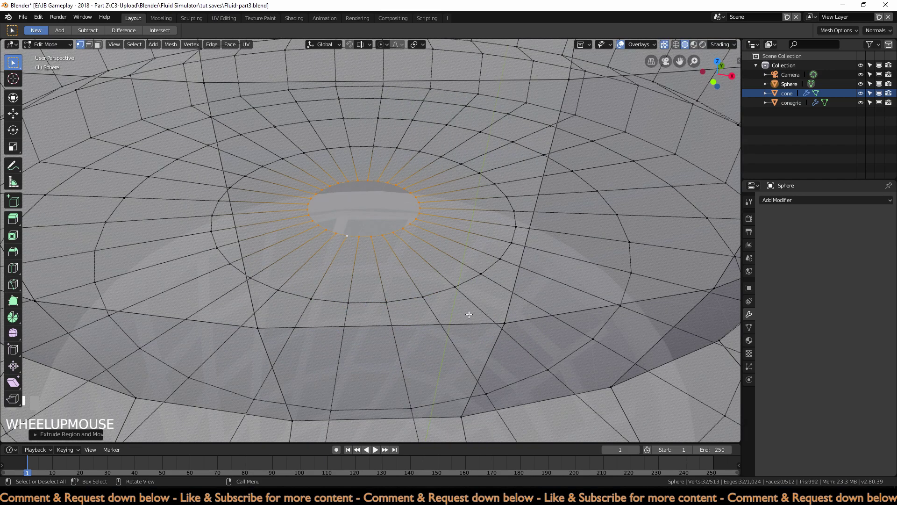
pyautogui.press('e')
pyautogui.press('s')
pyautogui.press('ctrl')
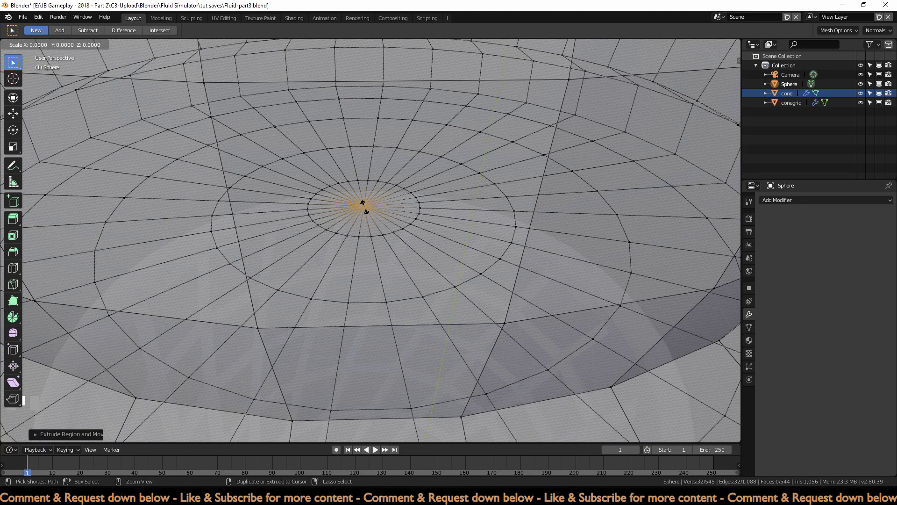
pyautogui.keyDown('ctrl'); pyautogui.click(364, 206); pyautogui.keyUp('ctrl')
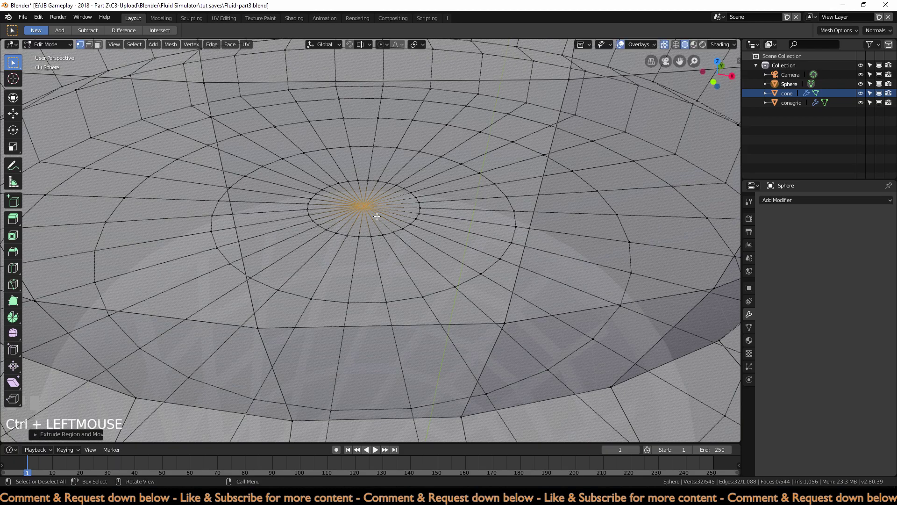
# Step: Remove the double vertices at the centre of the scoop's underside and leave Edit Mode
pyautogui.rightClick(359, 209)
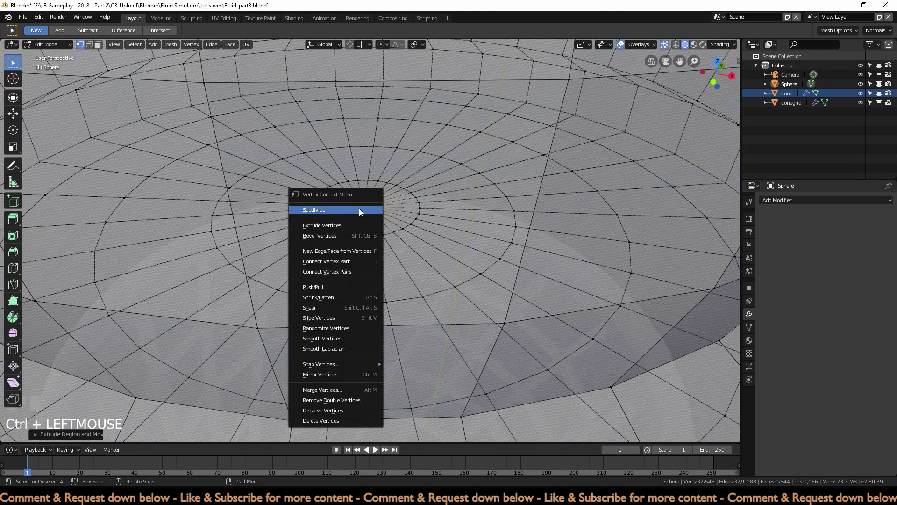
pyautogui.click(323, 399)
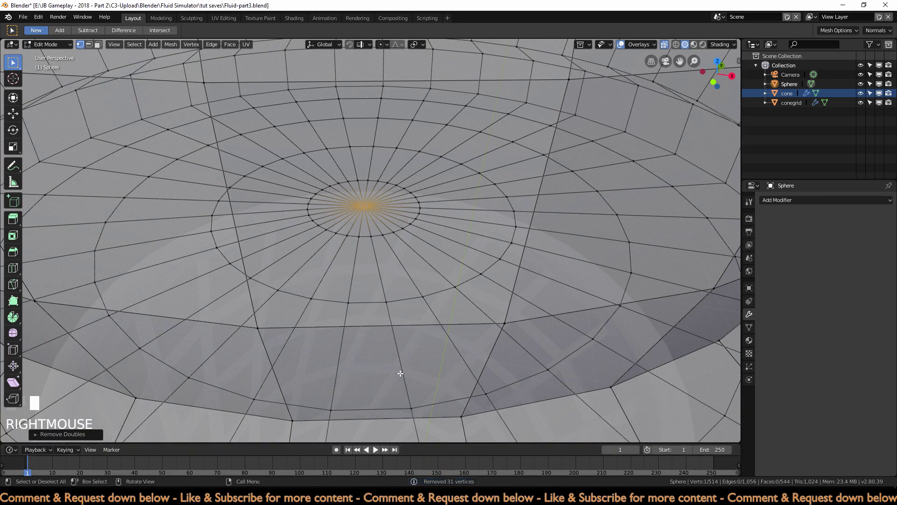
pyautogui.scroll(-2, 392, 289)
pyautogui.scroll(-6, 391, 289)
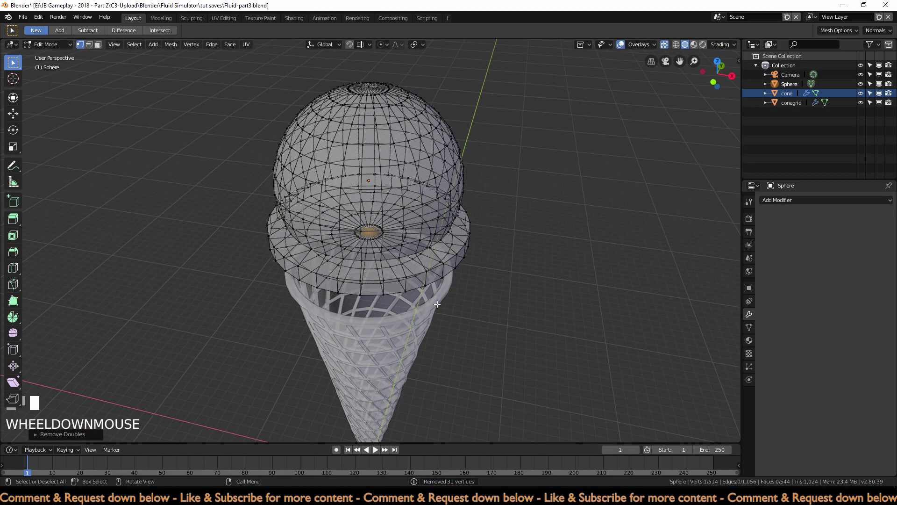
pyautogui.press('Tab')
# Step: Rename the Sphere object as fake
pyautogui.scroll(-2, 519, 326)
pyautogui.scroll(-3, 518, 325)
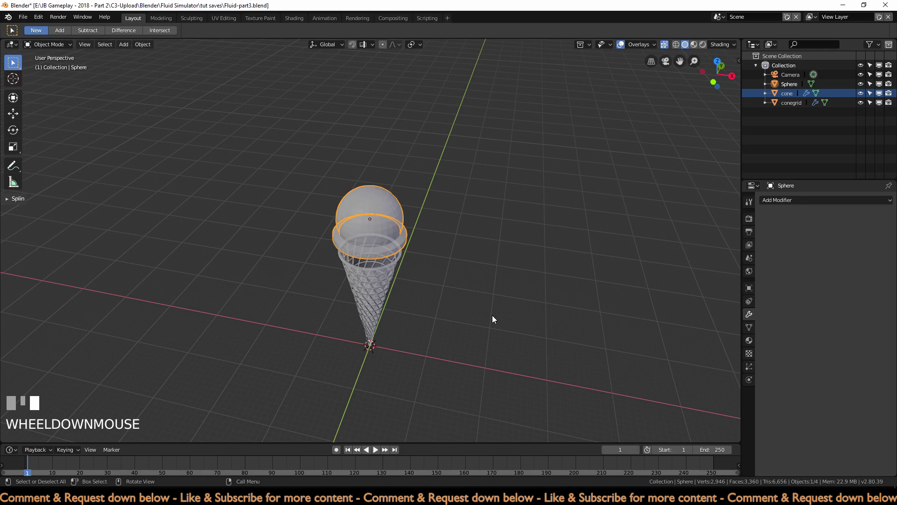
pyautogui.scroll(5, 495, 319)
pyautogui.doubleClick(786, 85)
pyautogui.write('fake')
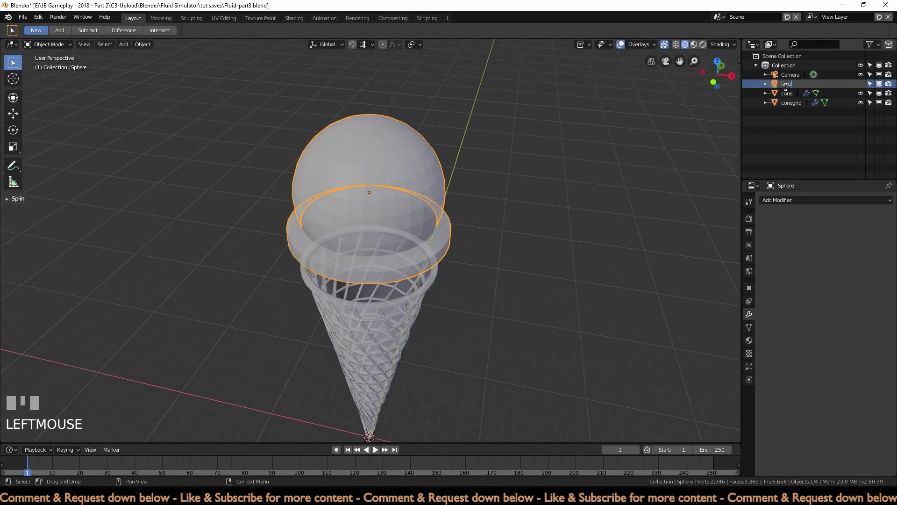
pyautogui.press('Return')
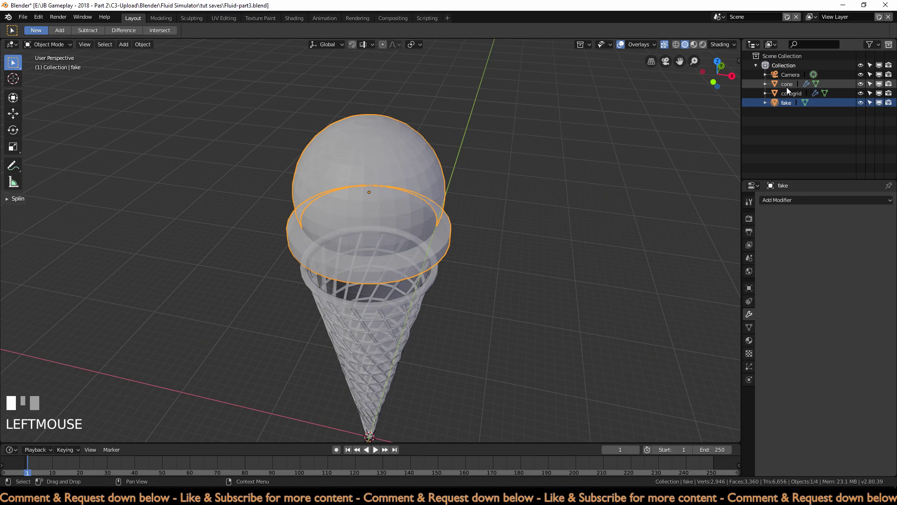
# Step: Add a cube and scale it up uniformly until it is clearly wider than the scoop
pyautogui.scroll(-4, 602, 260)
pyautogui.hotkey('shift', 'a')
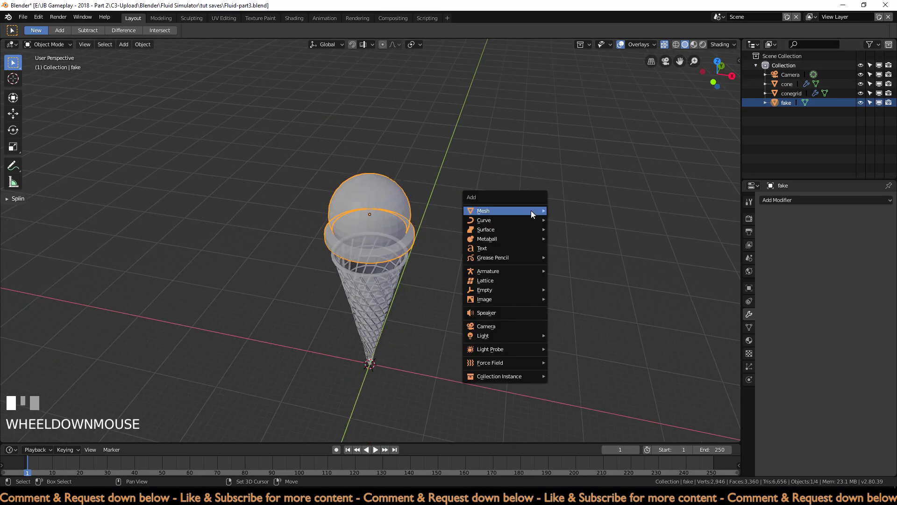
pyautogui.moveTo(561, 208)
pyautogui.click(594, 218)
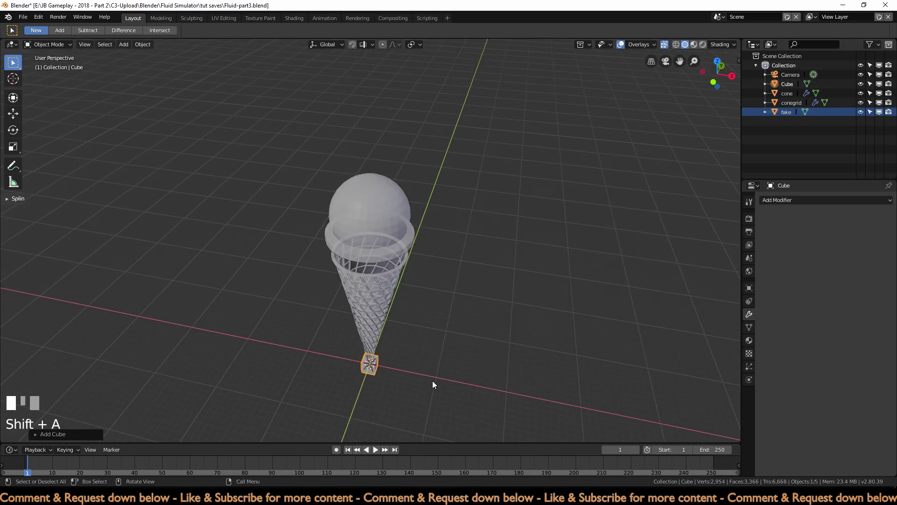
pyautogui.press('s')
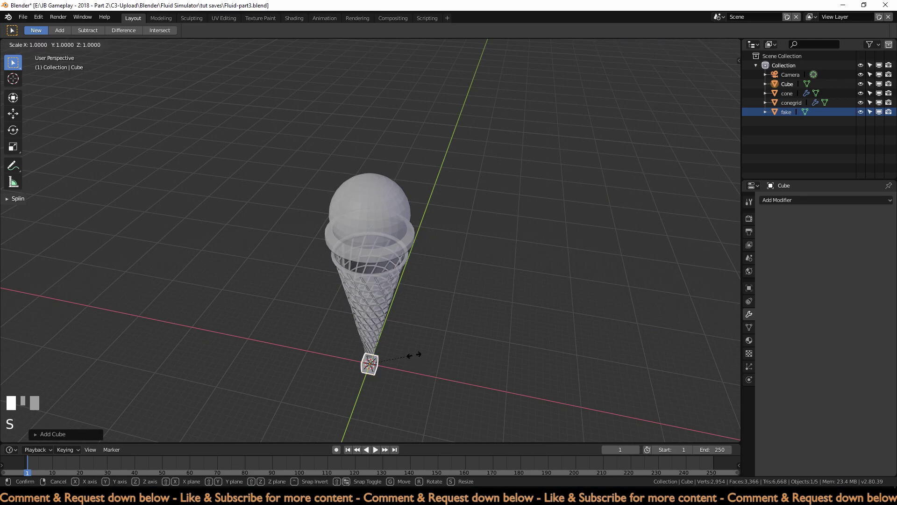
pyautogui.click(415, 355)
# Step: Raise the cube along Z in the front view so it surrounds the scoop above the cone
pyautogui.press('KP_1')
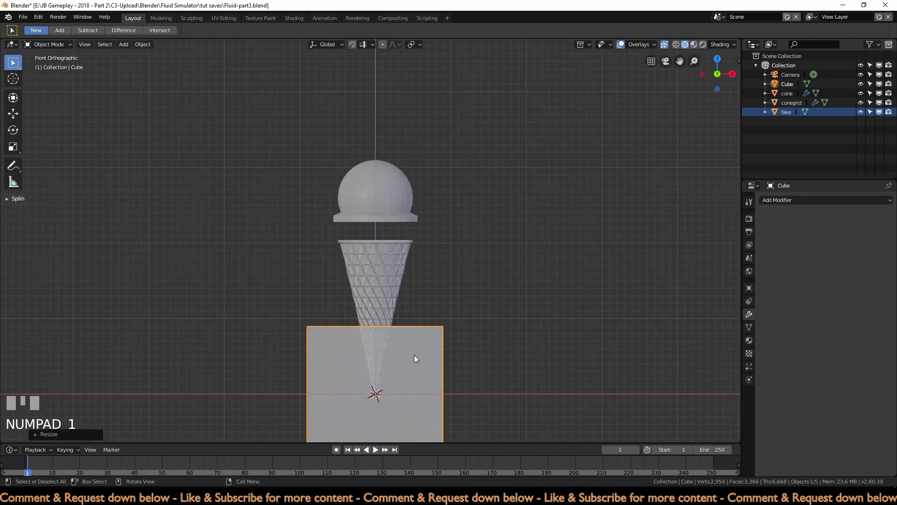
pyautogui.press('g')
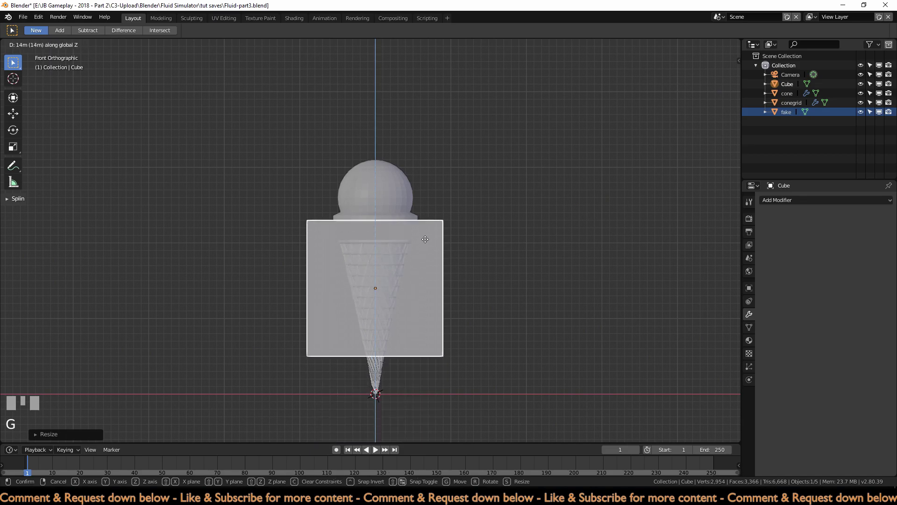
pyautogui.keyDown('ctrl'); pyautogui.click(422, 179); pyautogui.keyUp('ctrl')
# Step: In wireframe display, move the cube 0.5 m up along Z so its bottom face sits just below the scoop's flared edge
pyautogui.scroll(8, 483, 257)
pyautogui.keyDown('shift'); pyautogui.moveTo(483, 257); pyautogui.dragTo(428, 264, button='middle'); pyautogui.keyUp('shift')
pyautogui.press('z')
pyautogui.click(363, 269)
pyautogui.keyDown('shift'); pyautogui.moveTo(363, 269); pyautogui.dragTo(392, 314, button='middle'); pyautogui.keyUp('shift')
pyautogui.scroll(5, 437, 356)
pyautogui.keyDown('shift'); pyautogui.moveTo(466, 372); pyautogui.dragTo(463, 356, button='middle'); pyautogui.keyUp('shift')
pyautogui.scroll(2, 463, 354)
pyautogui.press('g')
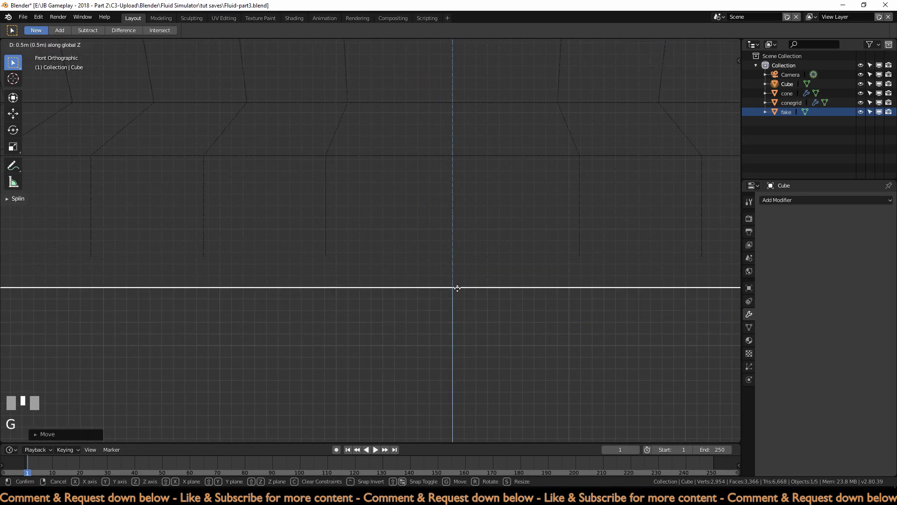
pyautogui.keyDown('ctrl'); pyautogui.click(438, 290); pyautogui.keyUp('ctrl')
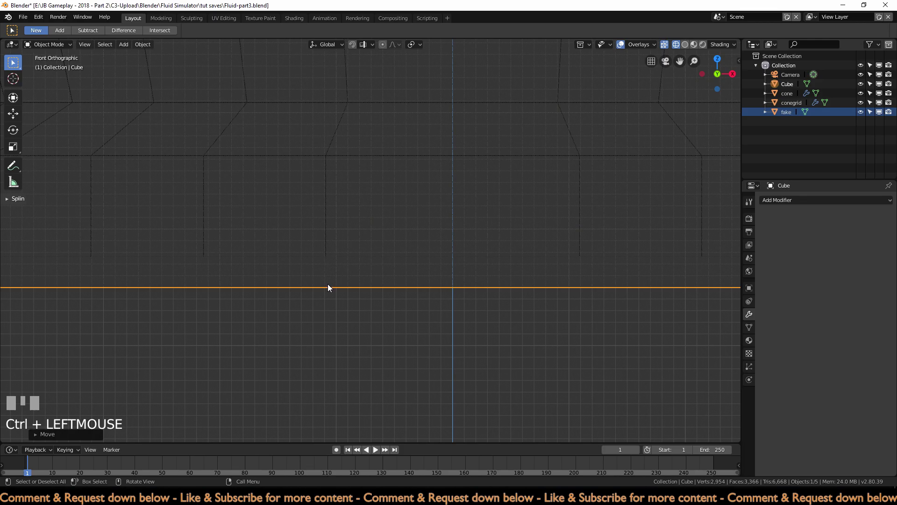
pyautogui.scroll(-5, 364, 312)
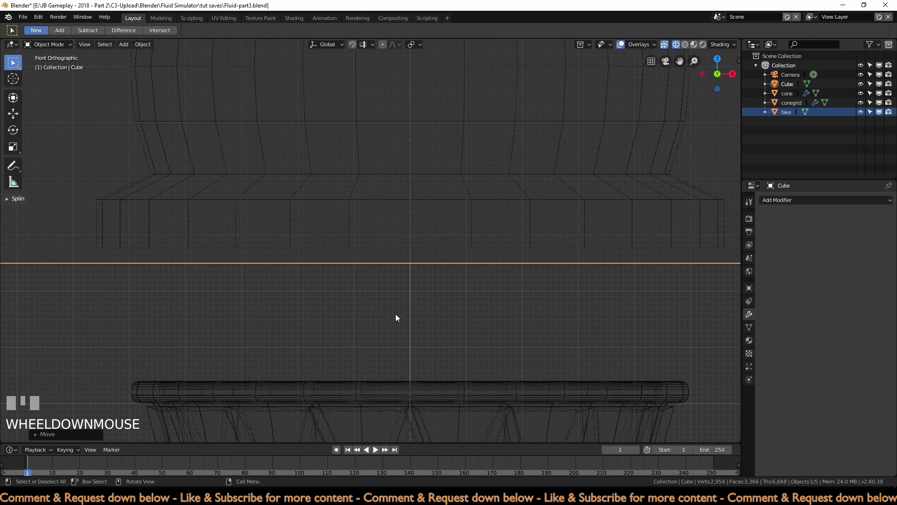
# Step: Enable fluid physics on the fake scoop and set its type to Fluid
pyautogui.moveTo(405, 313)
pyautogui.mouseDown(button='middle')
pyautogui.moveTo(422, 310)
pyautogui.moveTo(416, 321)
pyautogui.mouseUp(button='middle')
pyautogui.click(408, 196)
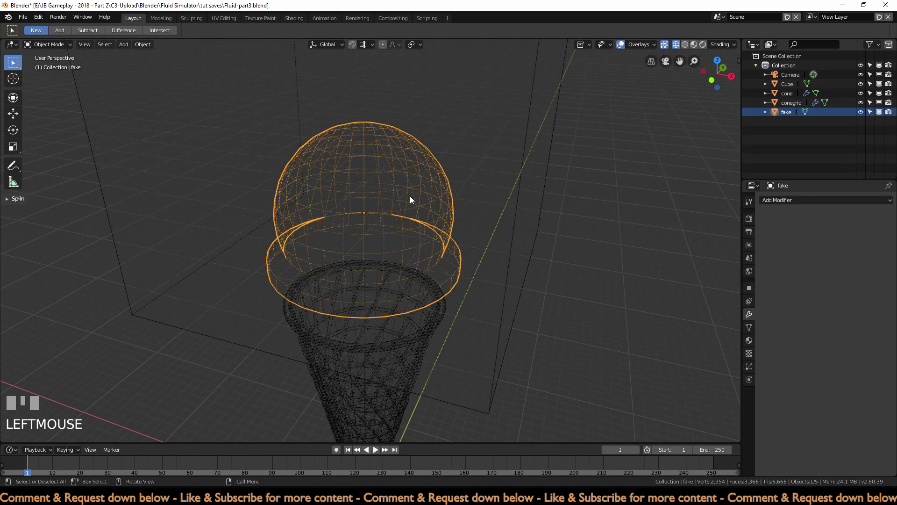
pyautogui.click(747, 380)
pyautogui.click(855, 222)
pyautogui.click(847, 281)
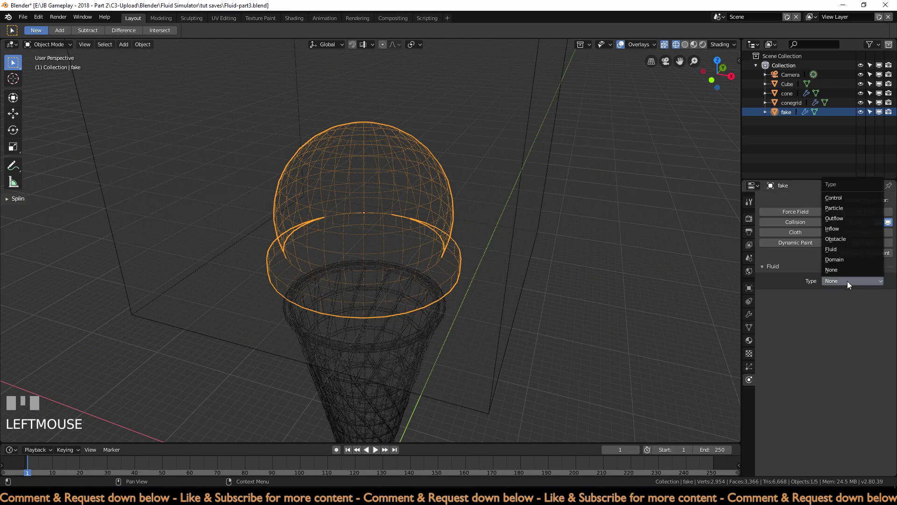
pyautogui.click(843, 249)
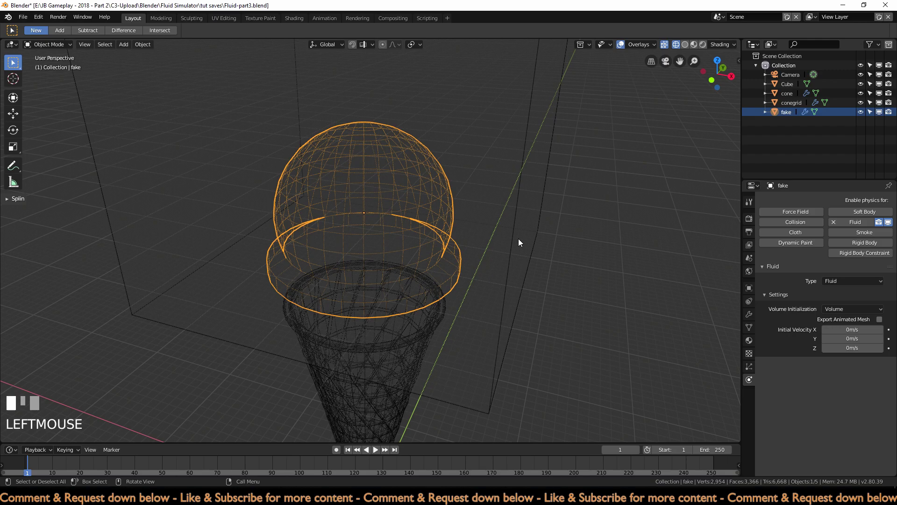
# Step: Enable fluid physics on the cube with type Domain and save the file
pyautogui.click(537, 228)
pyautogui.click(860, 223)
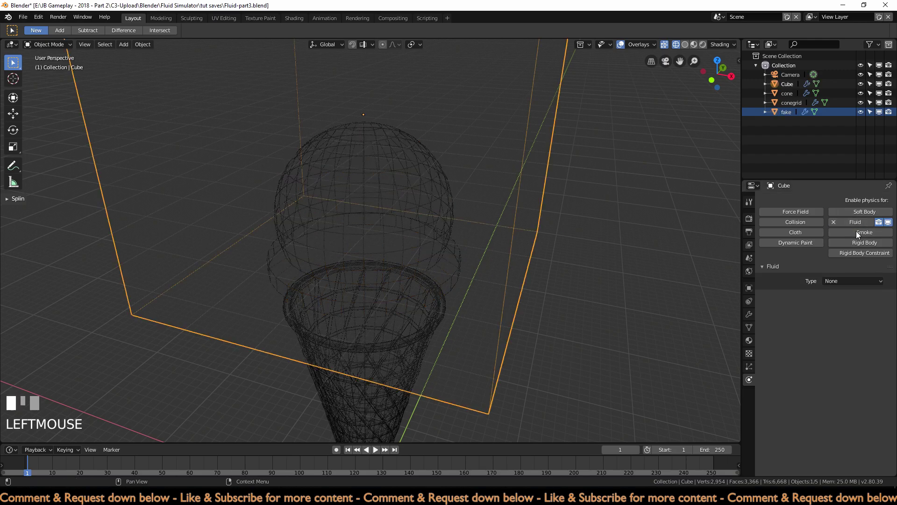
pyautogui.click(849, 278)
pyautogui.click(854, 261)
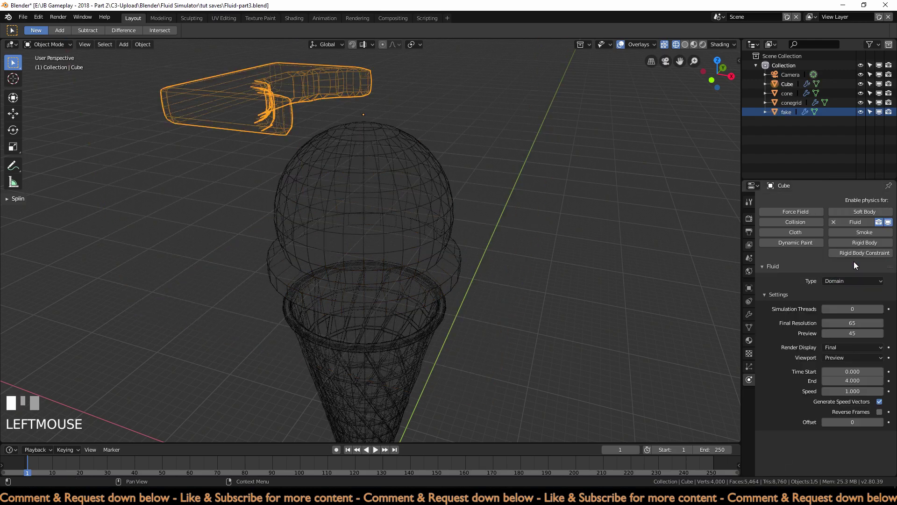
pyautogui.hotkey('ctrl', 's')
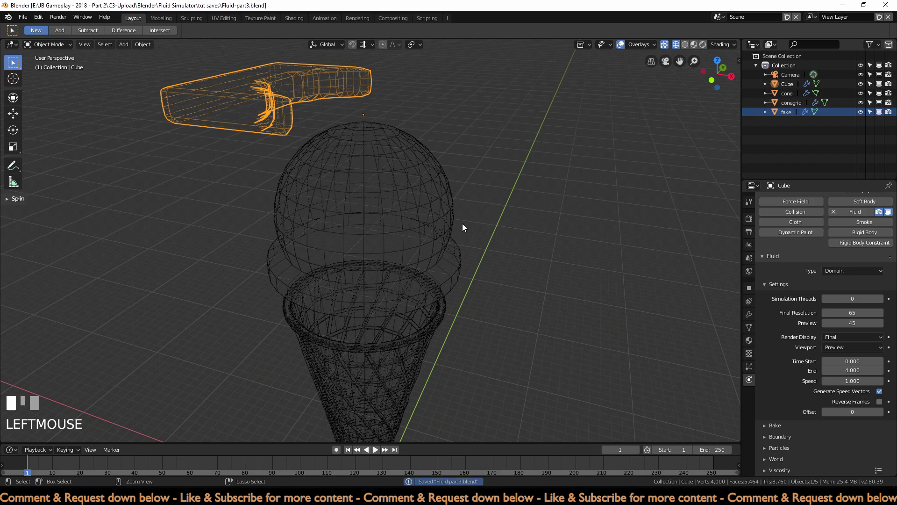
# Step: Set the domain's final resolution to 100 and expand its viscosity settings
pyautogui.click(846, 313)
pyautogui.write('100')
pyautogui.press('Return')
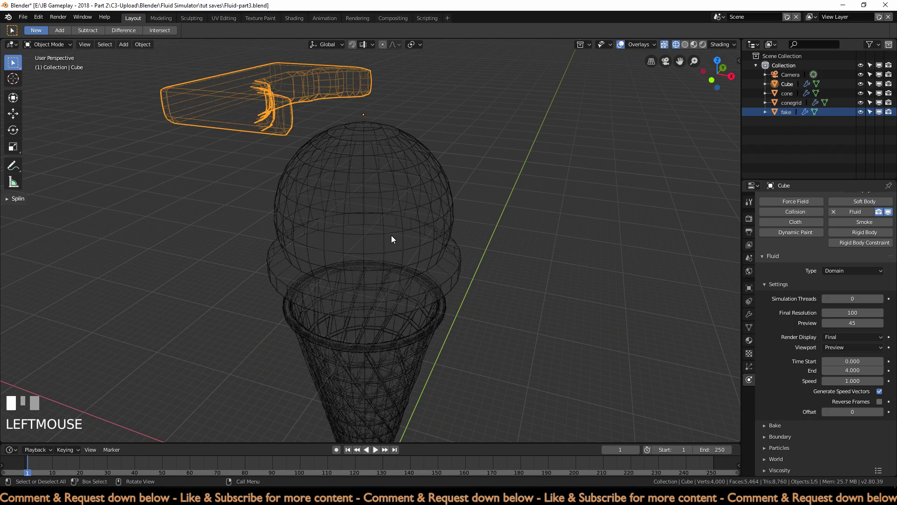
pyautogui.click(787, 470)
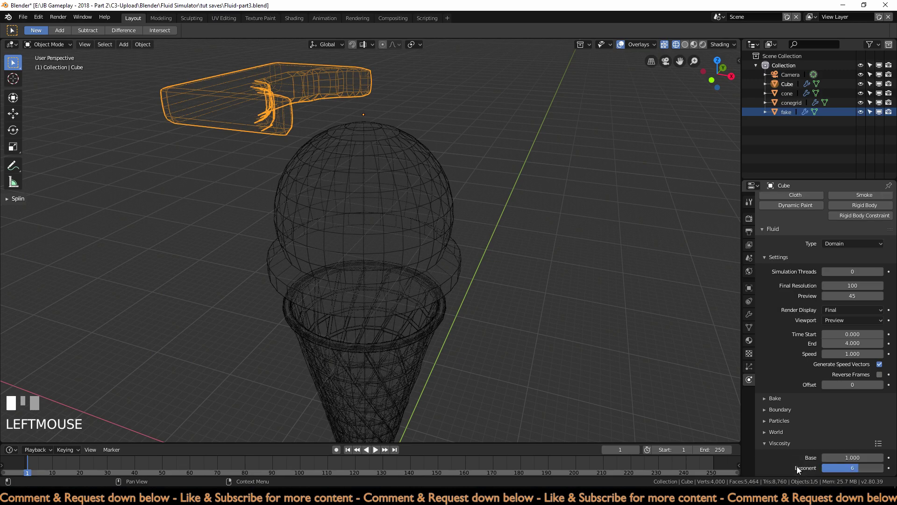
# Step: Try the Honing and Oil viscosity presets on the domain
pyautogui.click(878, 444)
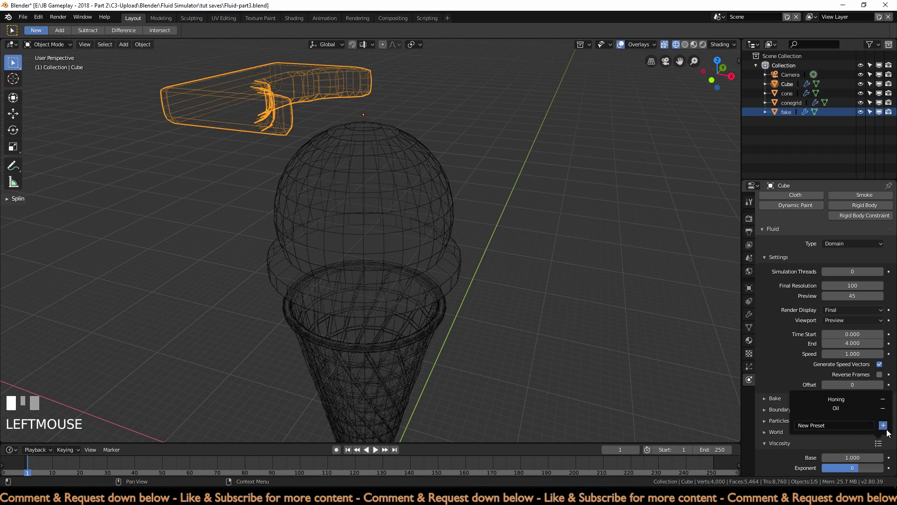
pyautogui.click(851, 399)
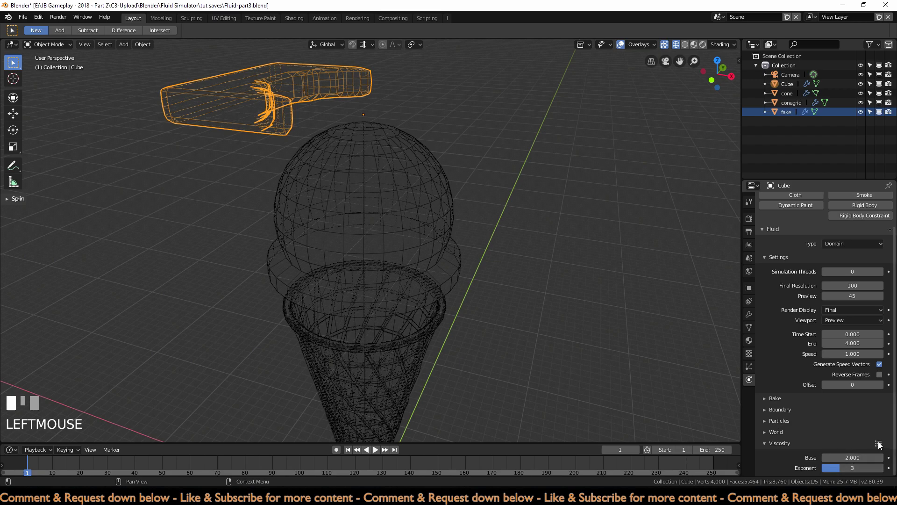
pyautogui.click(878, 443)
pyautogui.click(837, 407)
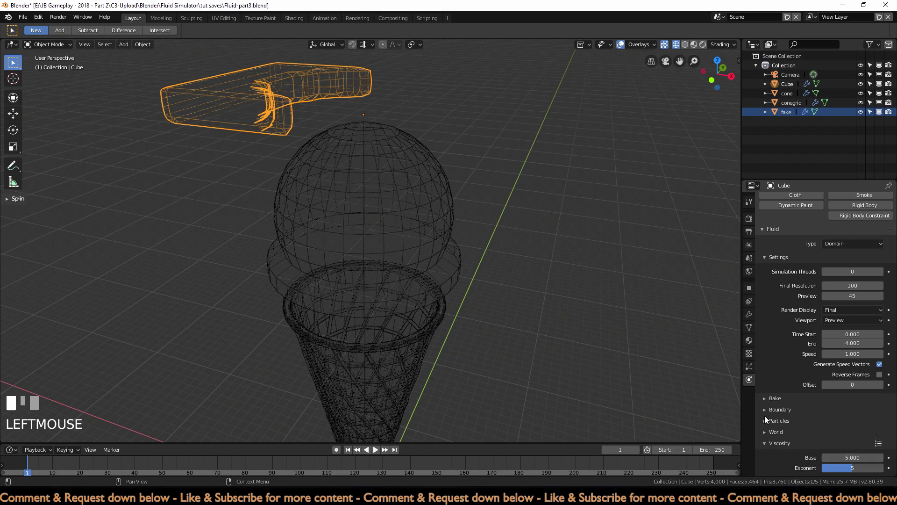
# Step: Set the domain's viscosity exponent to 0 and base to 10
pyautogui.click(877, 443)
pyautogui.moveTo(852, 467); pyautogui.dragTo(823, 468)
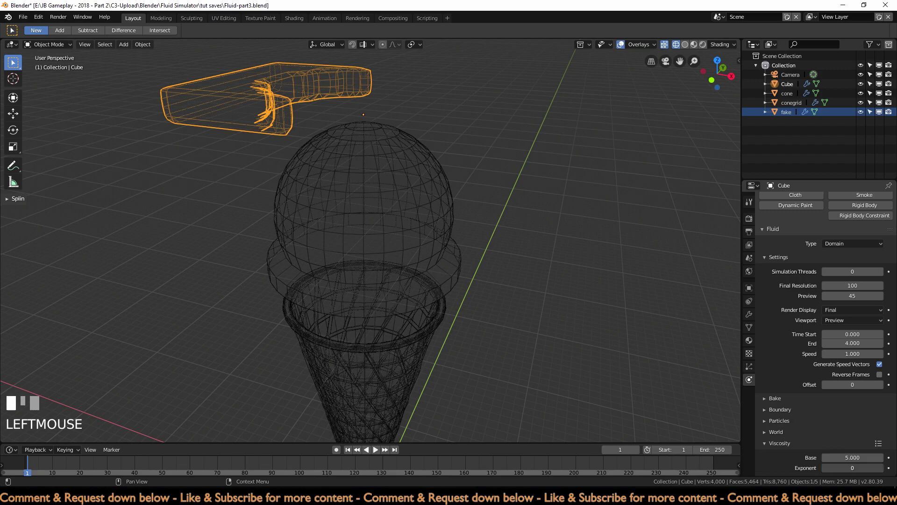
pyautogui.click(834, 458)
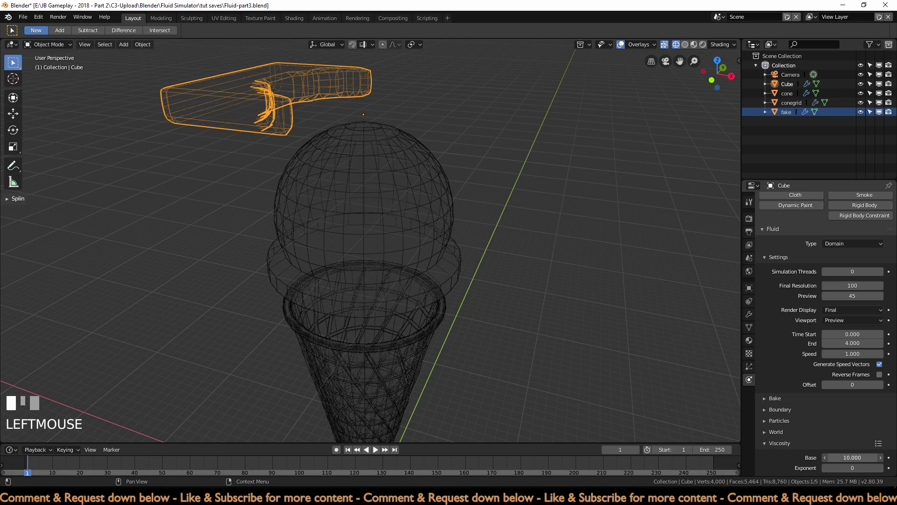
# Step: Save the file and start baking the domain's fluid simulation
pyautogui.click(775, 398)
pyautogui.hotkey('ctrl', 's')
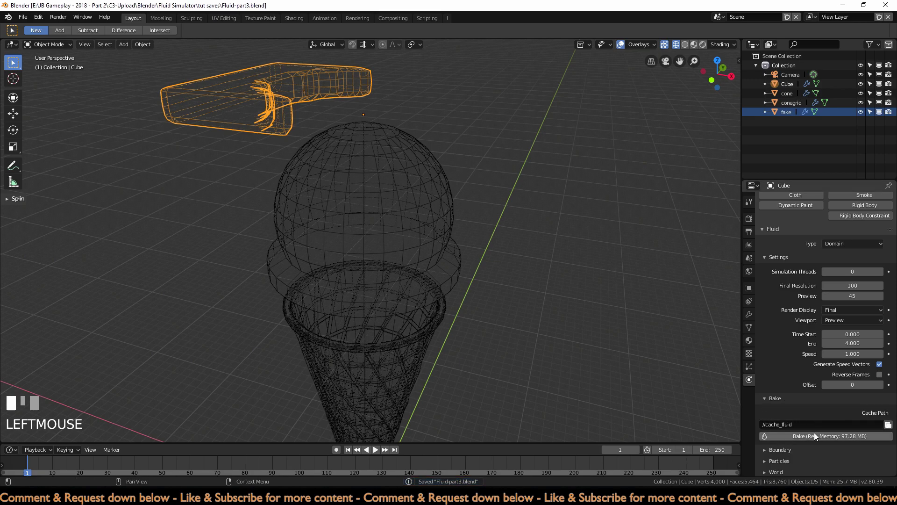
pyautogui.click(814, 435)
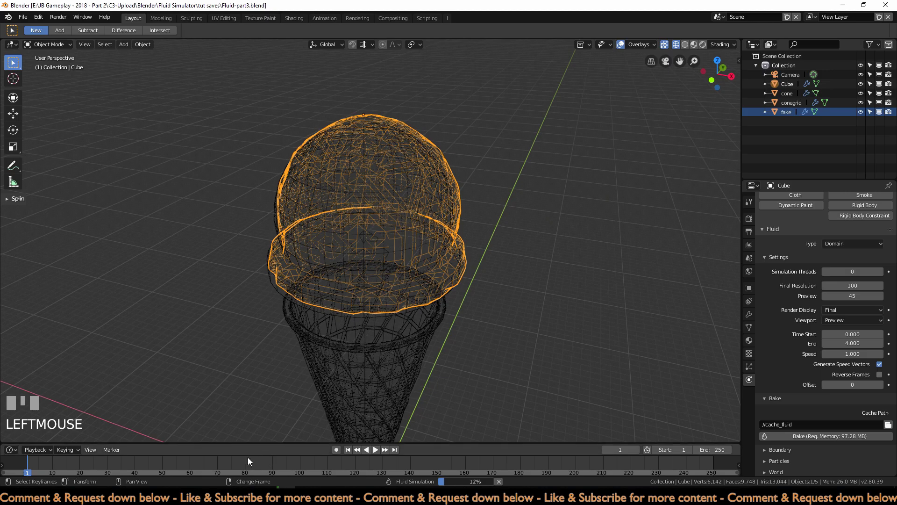
# Step: Show the scene in solid shading from the front and hide the fake scoop in the viewport
pyautogui.moveTo(443, 412); pyautogui.dragTo(478, 398, button='middle')
pyautogui.press('KP_1')
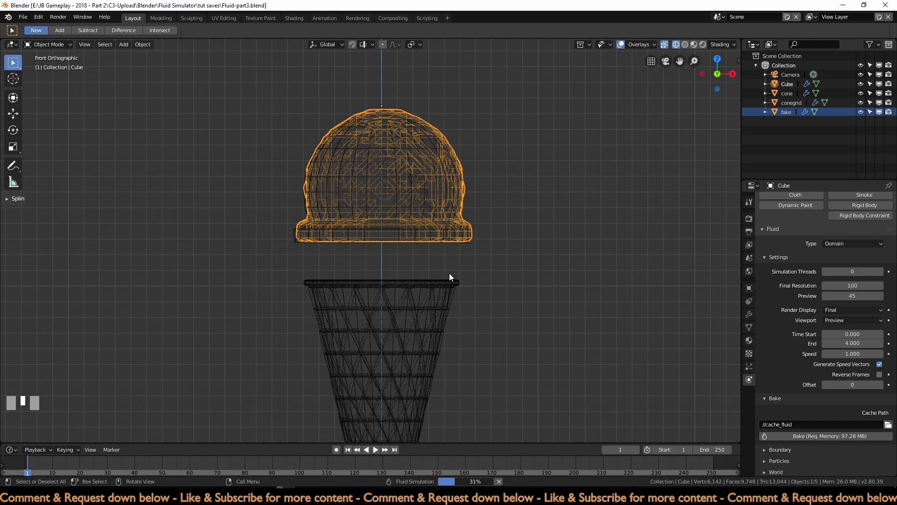
pyautogui.press('z')
pyautogui.click(517, 279)
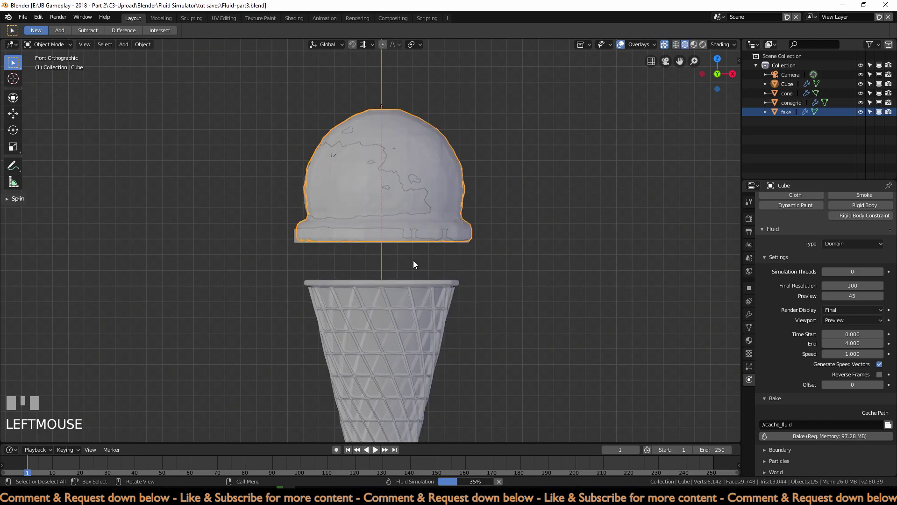
pyautogui.click(358, 192)
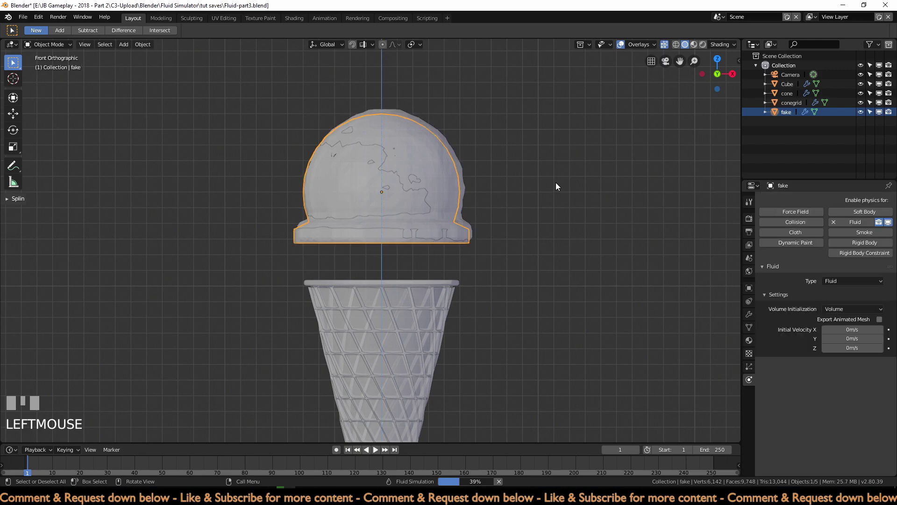
pyautogui.click(860, 112)
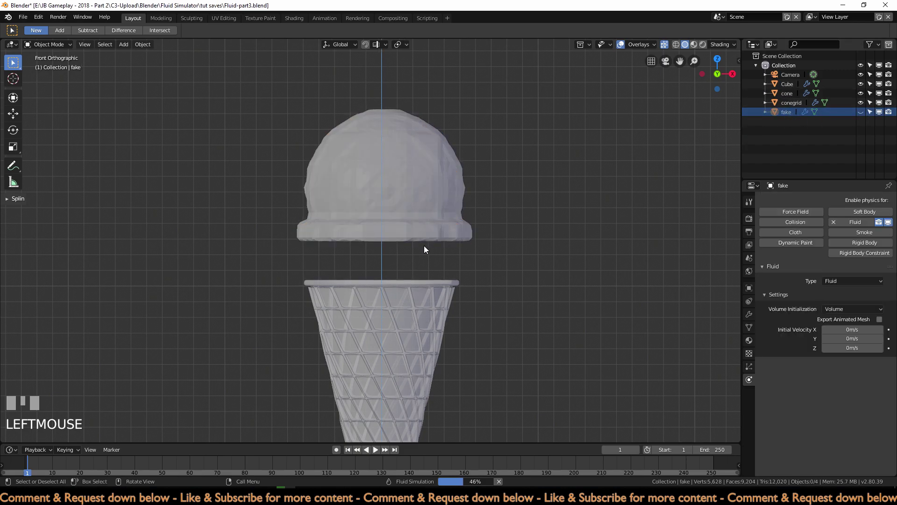
# Step: Preview the baked frames on the timeline, cancel the running bake and return to frame 1
pyautogui.moveTo(31, 467); pyautogui.dragTo(53, 467, button='right')
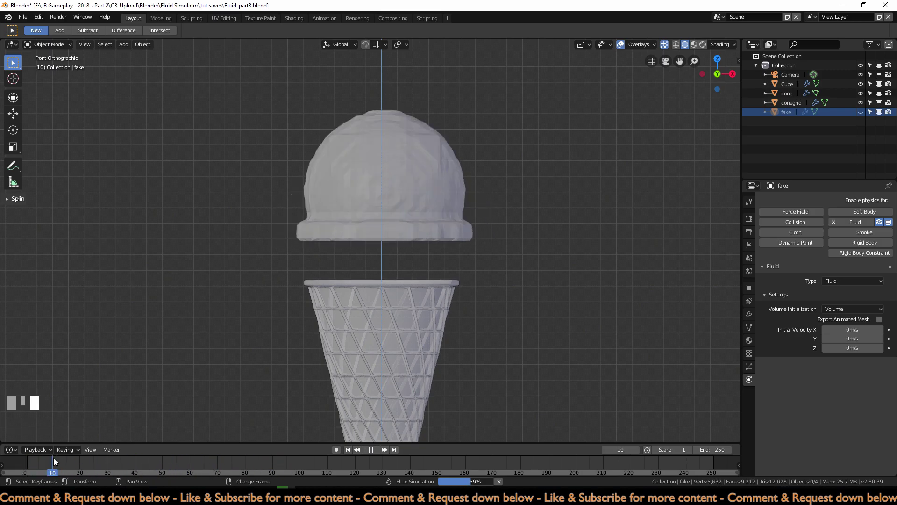
pyautogui.click(499, 482)
pyautogui.moveTo(80, 465); pyautogui.dragTo(28, 465, button='right')
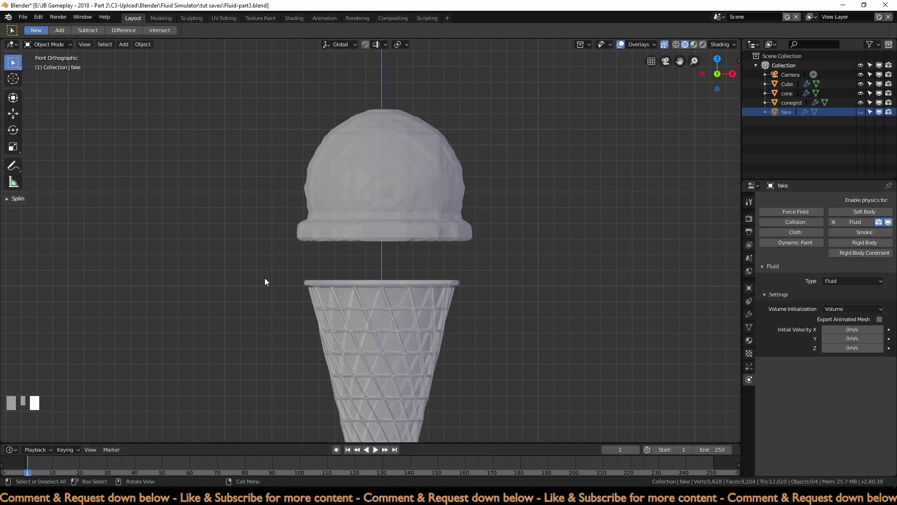
# Step: Apply the domain's Fluidsim modifier at frame 44 with its viewport display set to Final
pyautogui.rightClick(301, 192)
pyautogui.moveTo(29, 470); pyautogui.dragTo(145, 462, button='right')
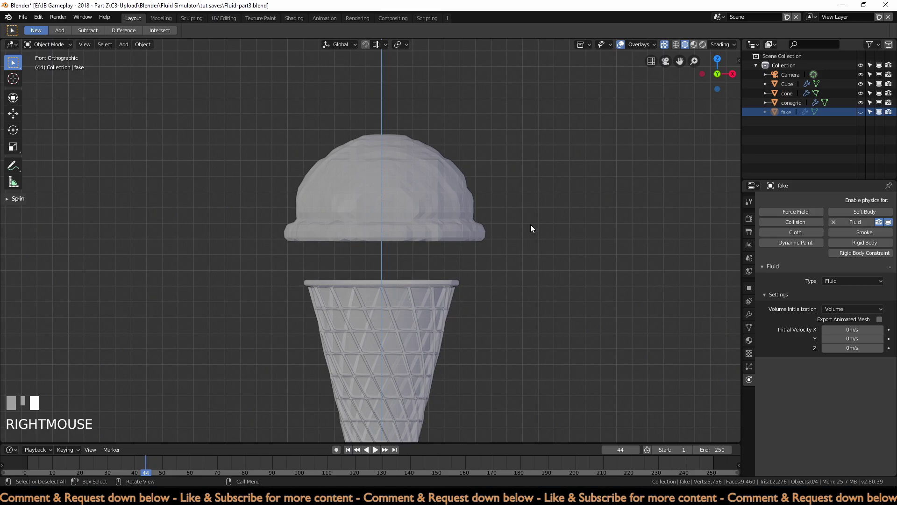
pyautogui.click(462, 198)
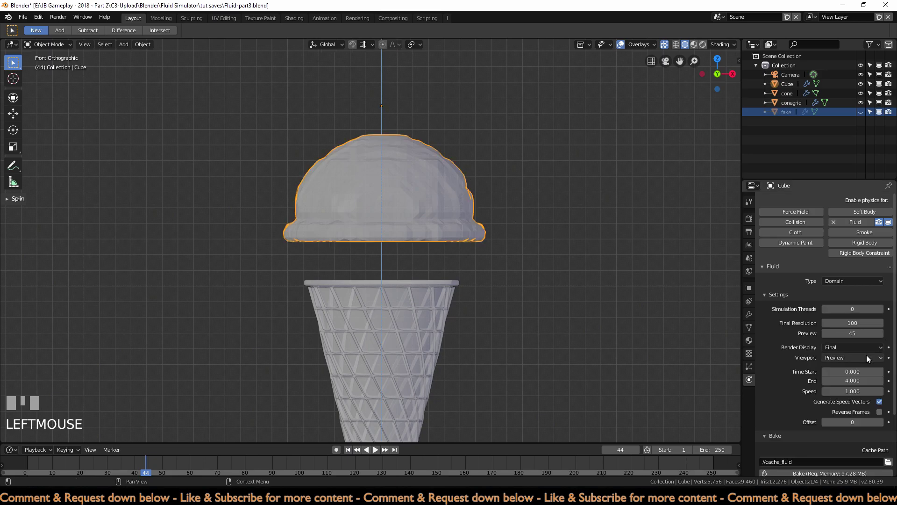
pyautogui.click(852, 358)
pyautogui.click(835, 326)
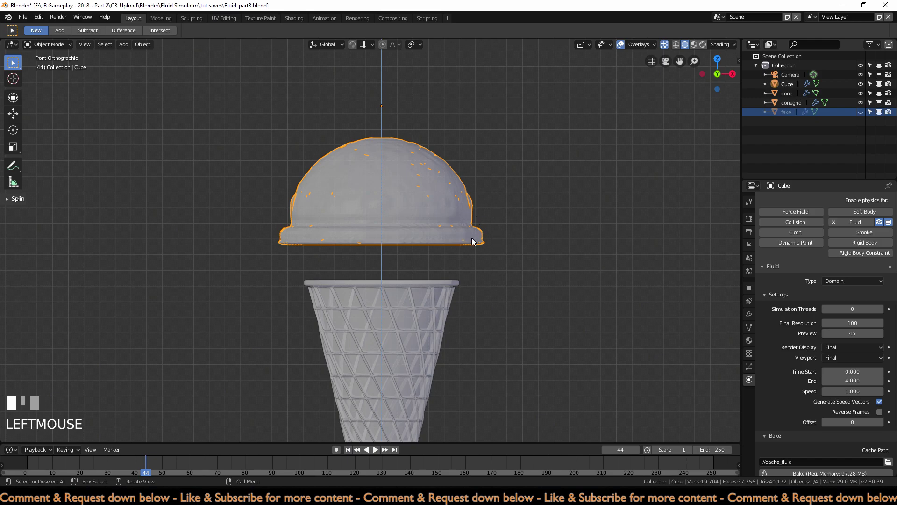
pyautogui.click(749, 314)
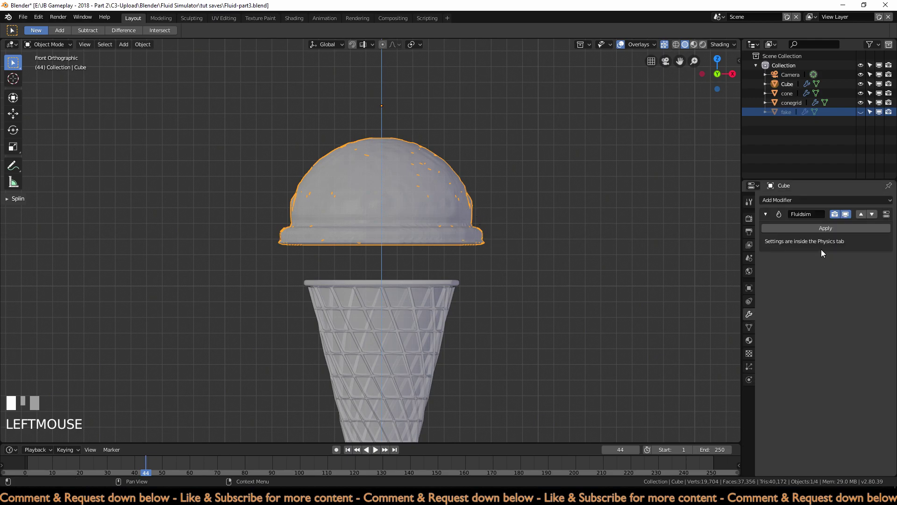
pyautogui.click(825, 228)
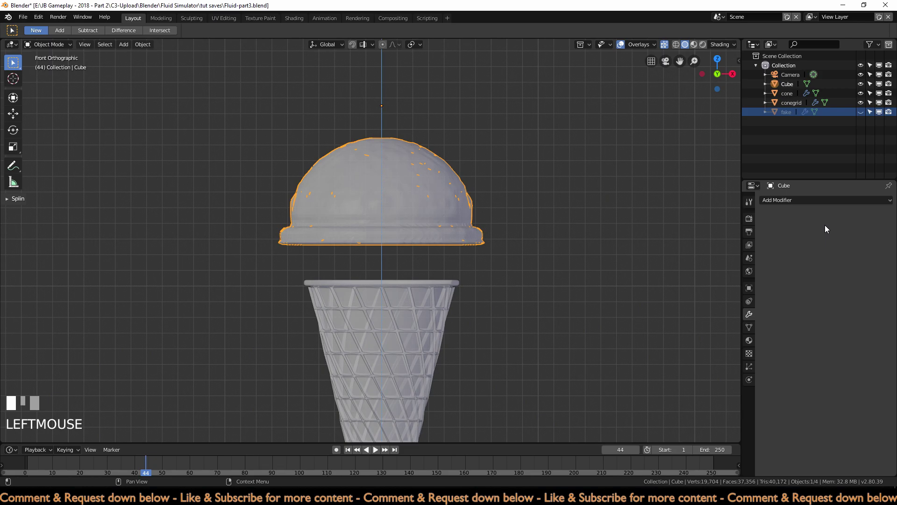
# Step: Unhide the fake scoop and delete it from the scene
pyautogui.click(860, 112)
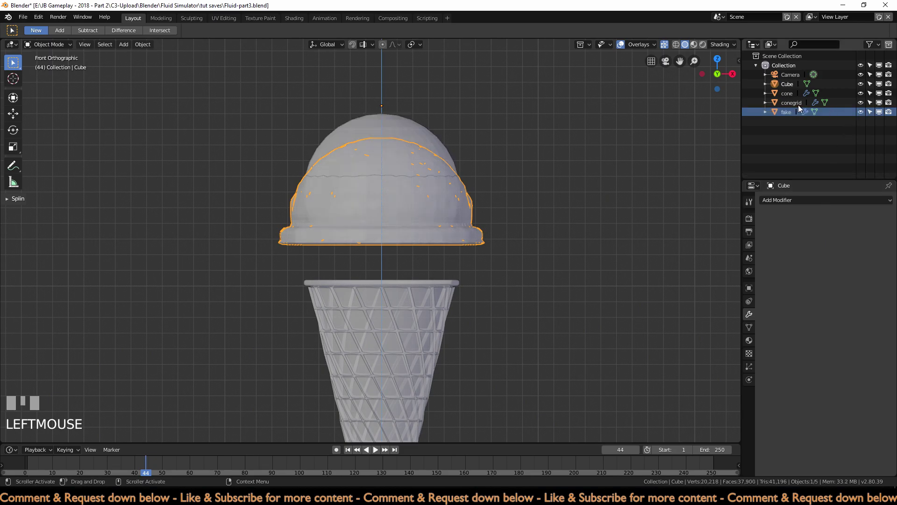
pyautogui.click(418, 130)
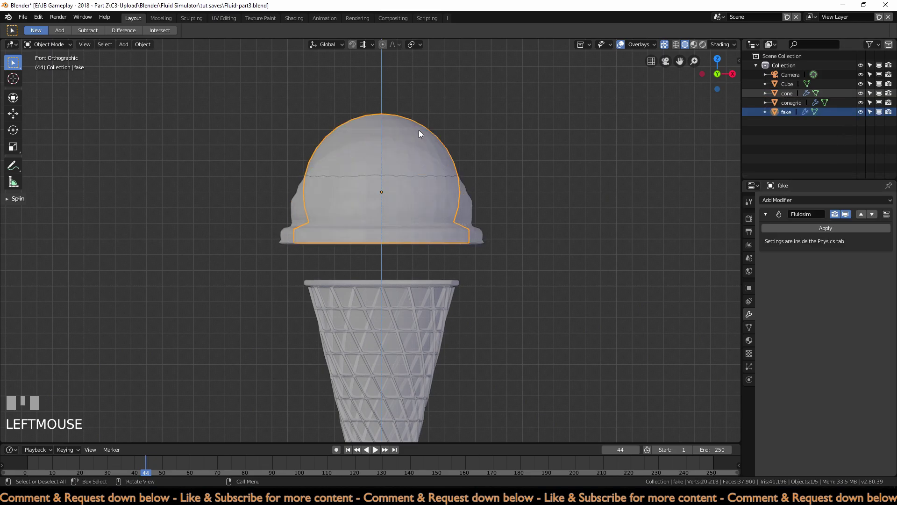
pyautogui.press('Delete')
# Step: Select the melted scoop mesh and shade it smooth
pyautogui.click(413, 162)
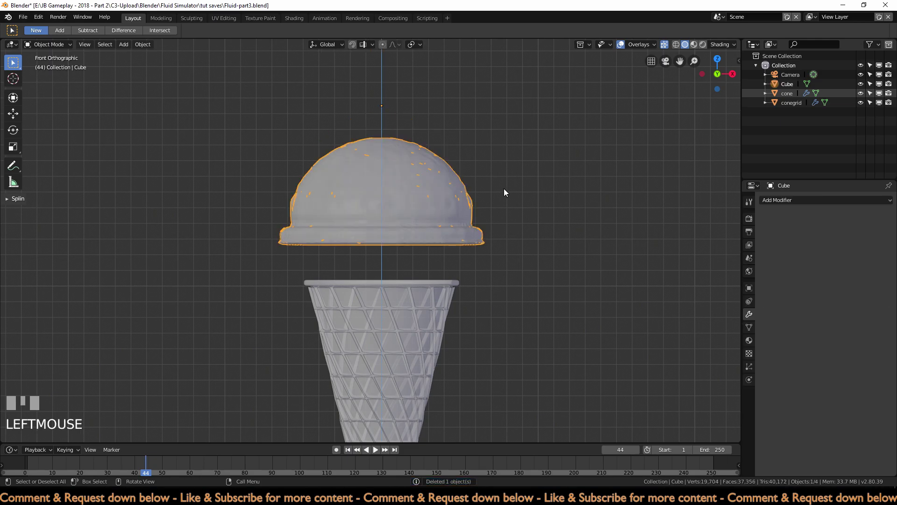
pyautogui.press('g')
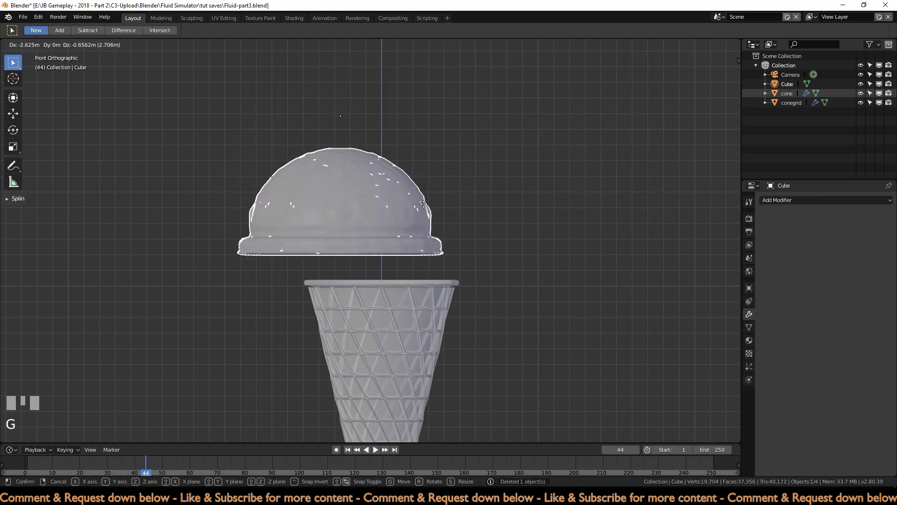
pyautogui.press('Escape')
pyautogui.keyDown('alt'); pyautogui.moveTo(469, 197); pyautogui.dragTo(542, 185); pyautogui.keyUp('alt')
pyautogui.scroll(3, 511, 225)
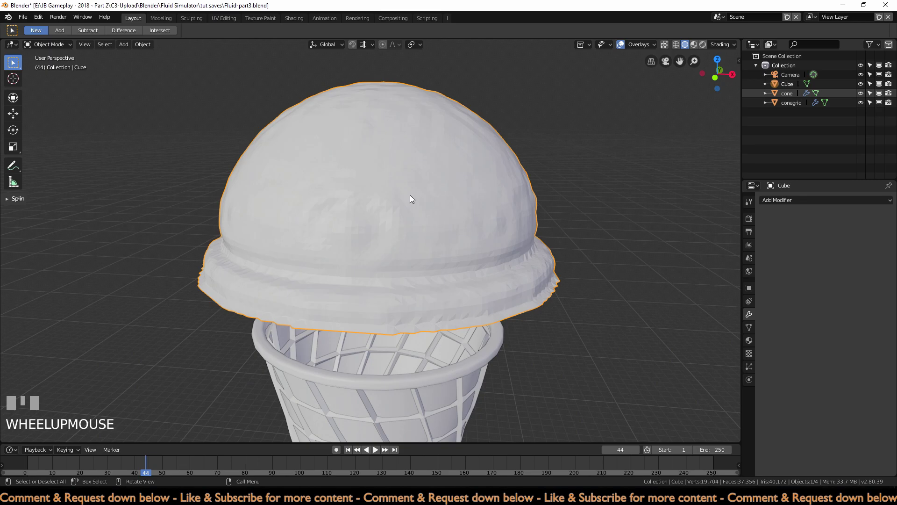
pyautogui.rightClick(452, 185)
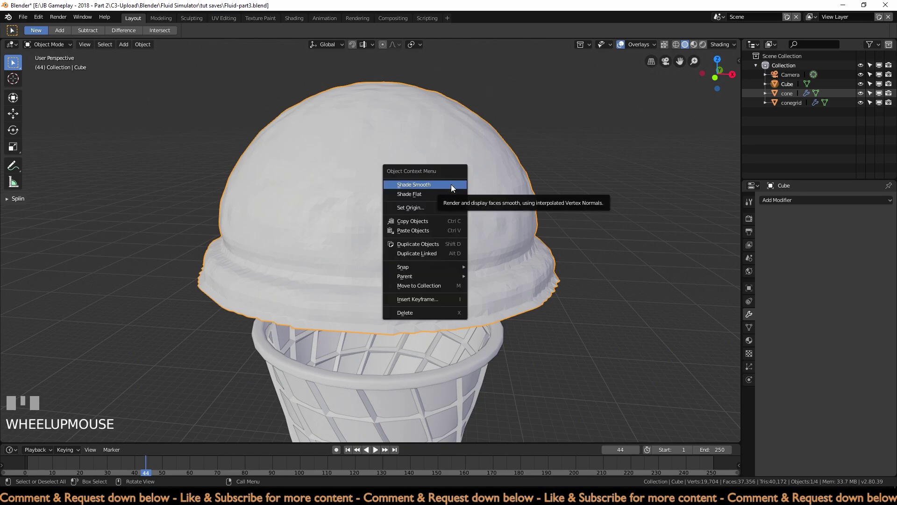
pyautogui.rightClick(451, 184)
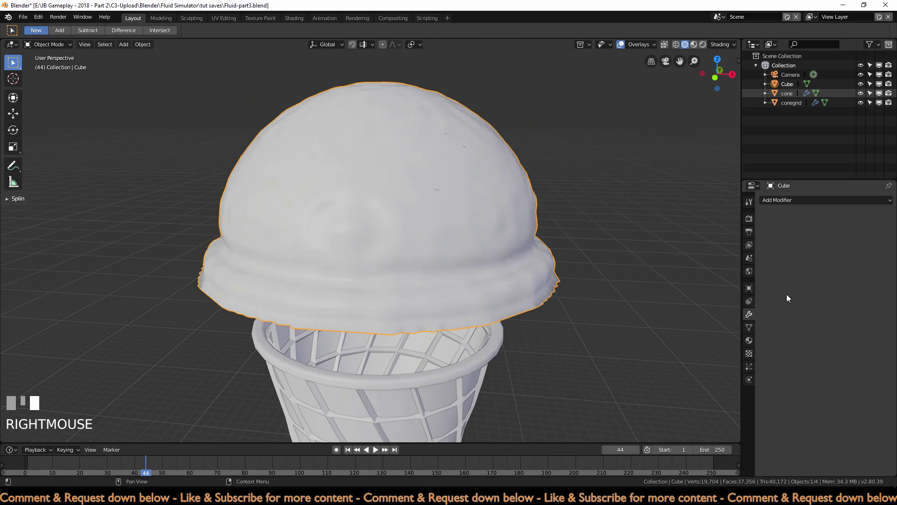
# Step: Add a Smooth modifier with 3 repeats to the melted scoop and apply it
pyautogui.click(794, 201)
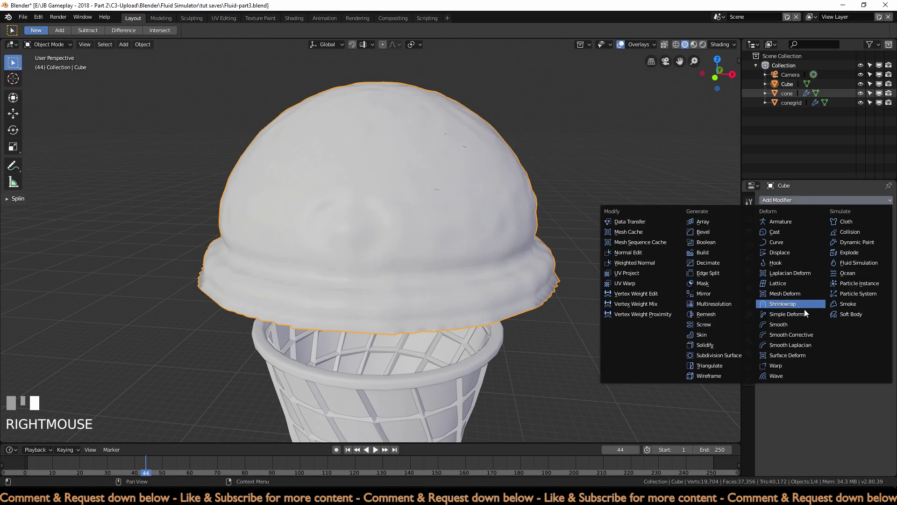
pyautogui.click(793, 325)
pyautogui.click(887, 251)
pyautogui.click(886, 251)
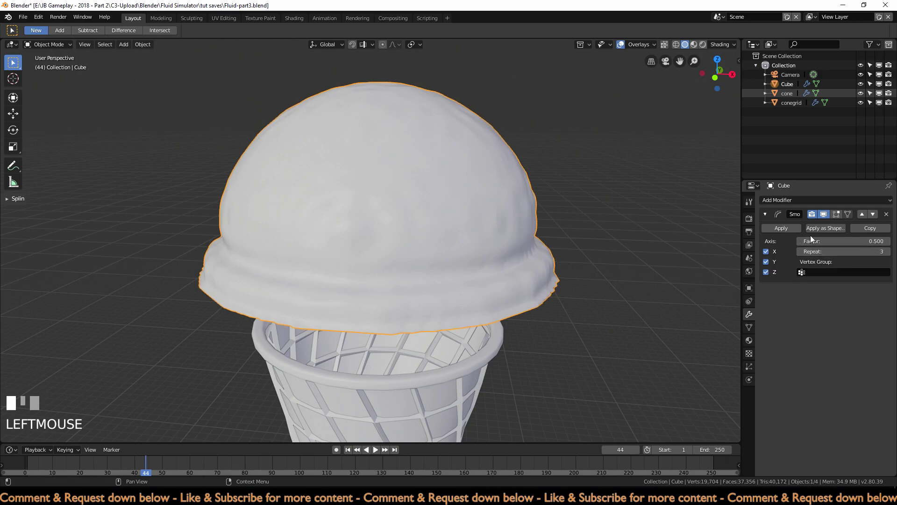
pyautogui.click(793, 229)
# Step: Smooth the scoop a second time with another applied Smooth modifier at 3 repeats, and check its surface
pyautogui.click(813, 200)
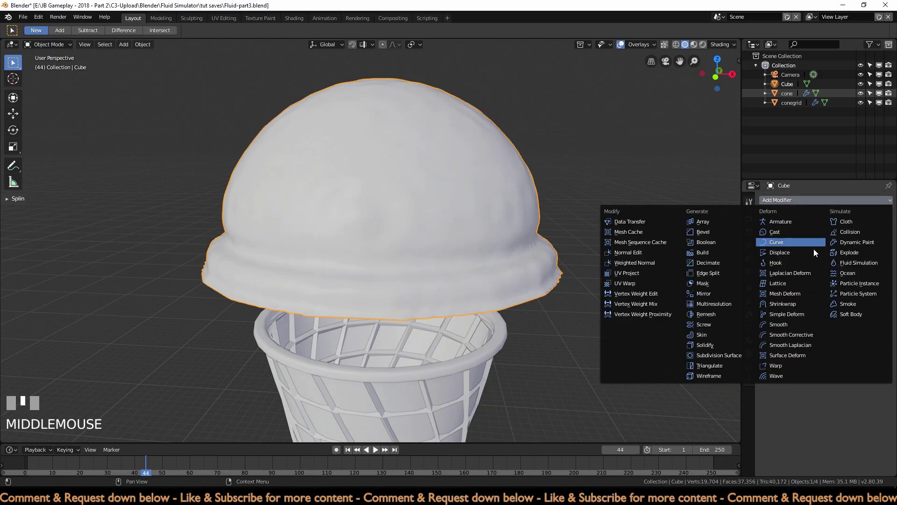
pyautogui.click(793, 323)
pyautogui.click(886, 251)
pyautogui.click(886, 252)
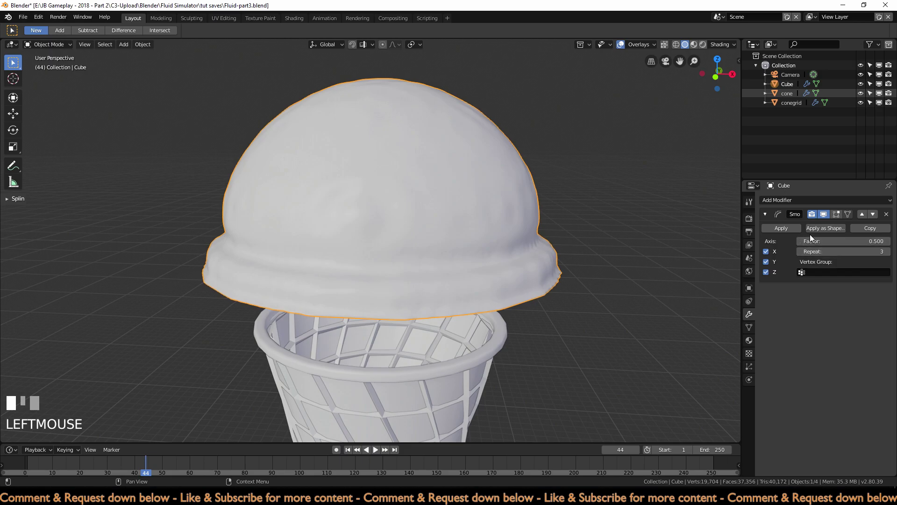
pyautogui.click(787, 228)
pyautogui.click(636, 284)
pyautogui.moveTo(636, 284); pyautogui.dragTo(438, 229, button='middle')
pyautogui.click(347, 310)
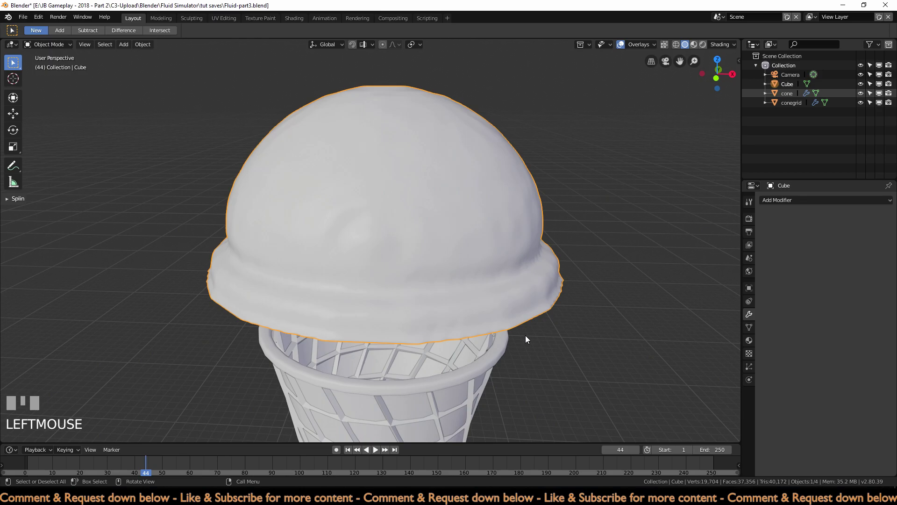
pyautogui.moveTo(525, 335); pyautogui.dragTo(527, 324, button='middle')
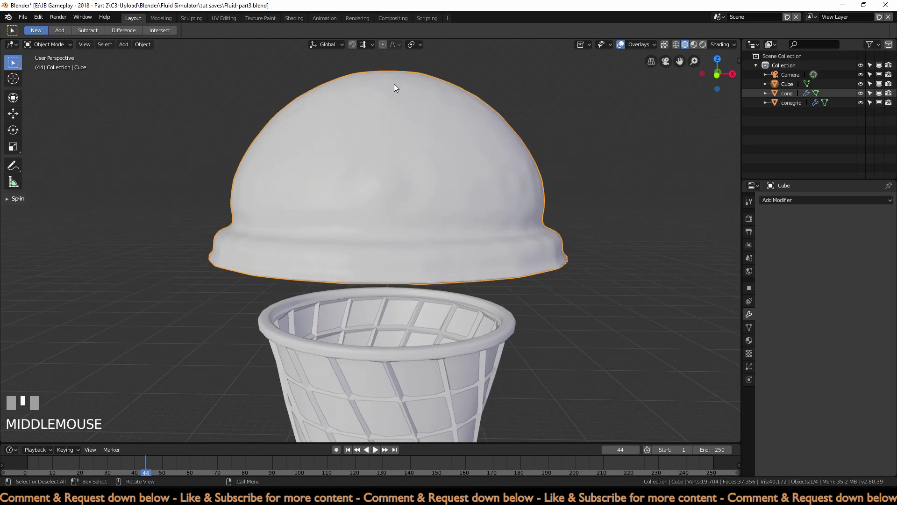
pyautogui.moveTo(430, 170); pyautogui.dragTo(465, 201, button='middle')
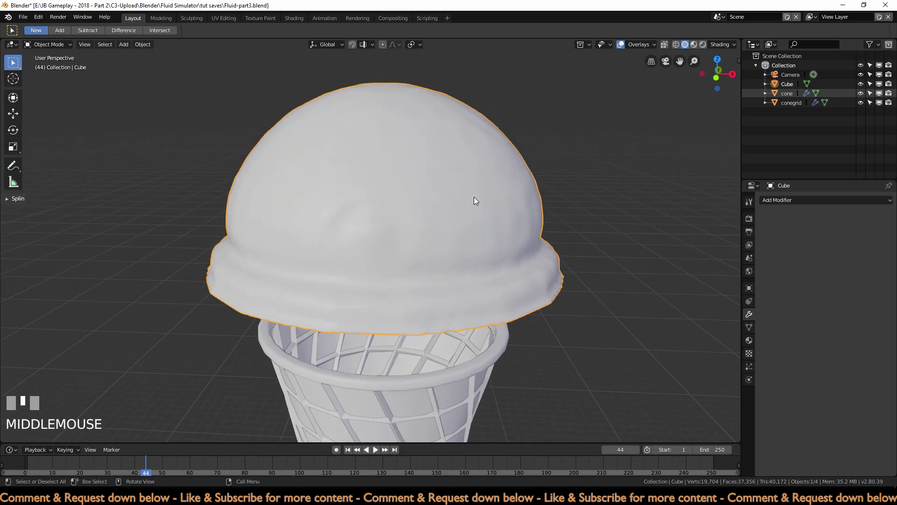
# Step: Start editing the scoop's mesh from the front with nothing selected and proportional editing enabled
pyautogui.press('KP_1')
pyautogui.press('Tab')
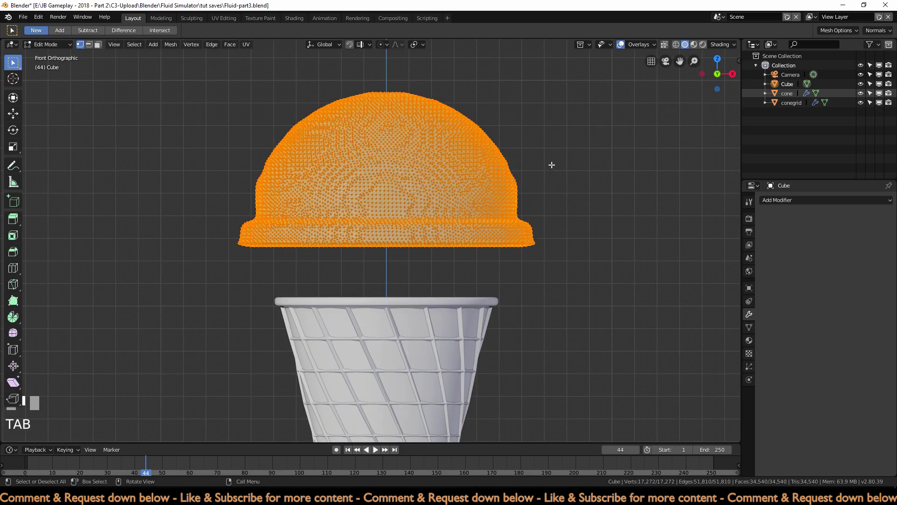
pyautogui.click(575, 148)
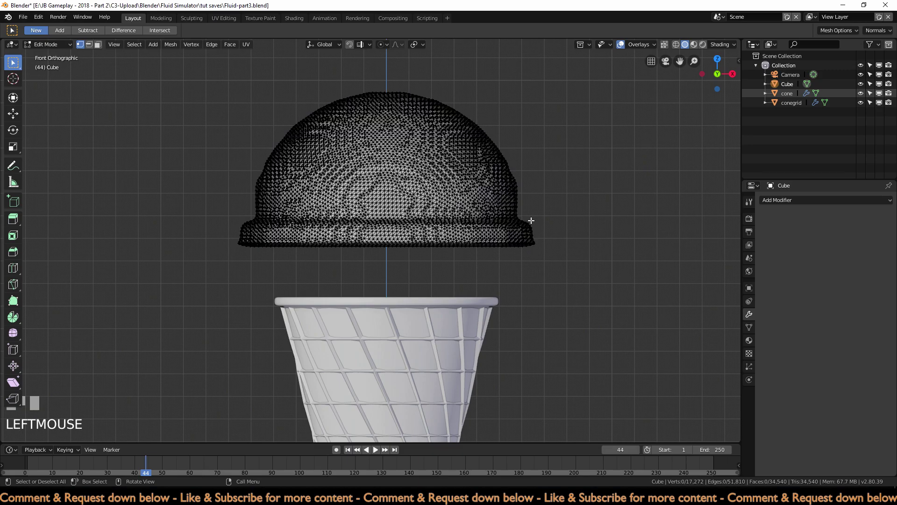
pyautogui.click(383, 44)
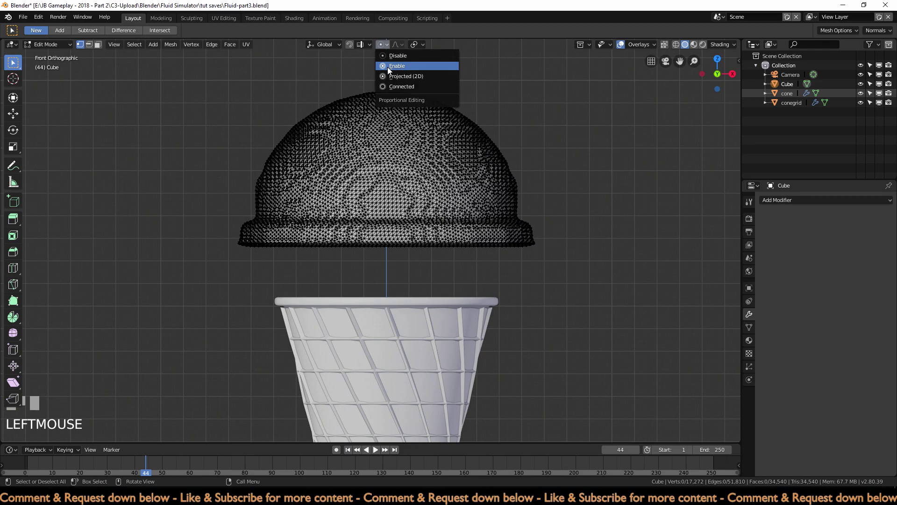
pyautogui.click(388, 66)
pyautogui.rightClick(374, 151)
pyautogui.click(488, 160)
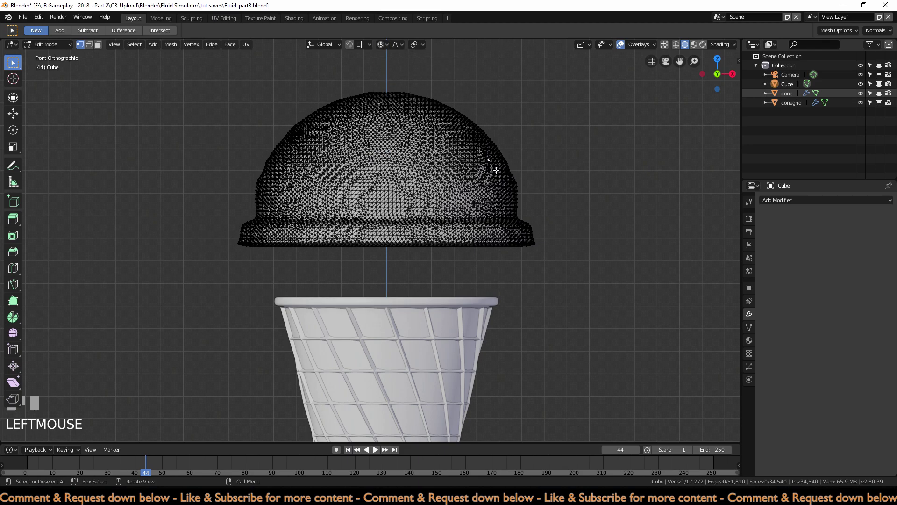
pyautogui.press('g')
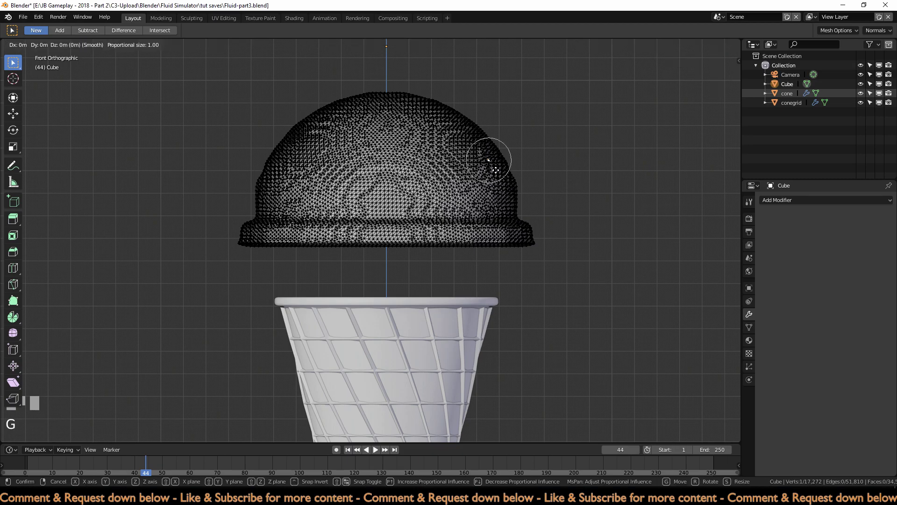
pyautogui.scroll(3, 496, 170)
pyautogui.scroll(4, 500, 169)
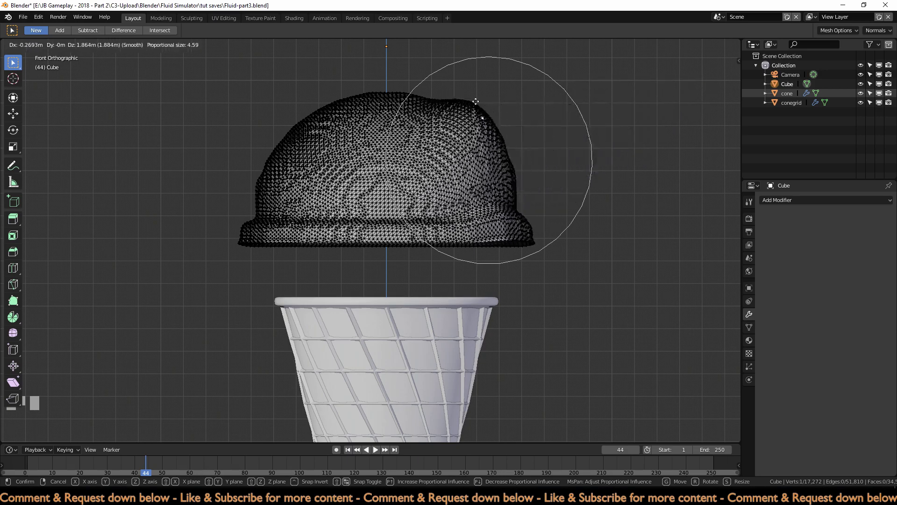
pyautogui.press('Escape')
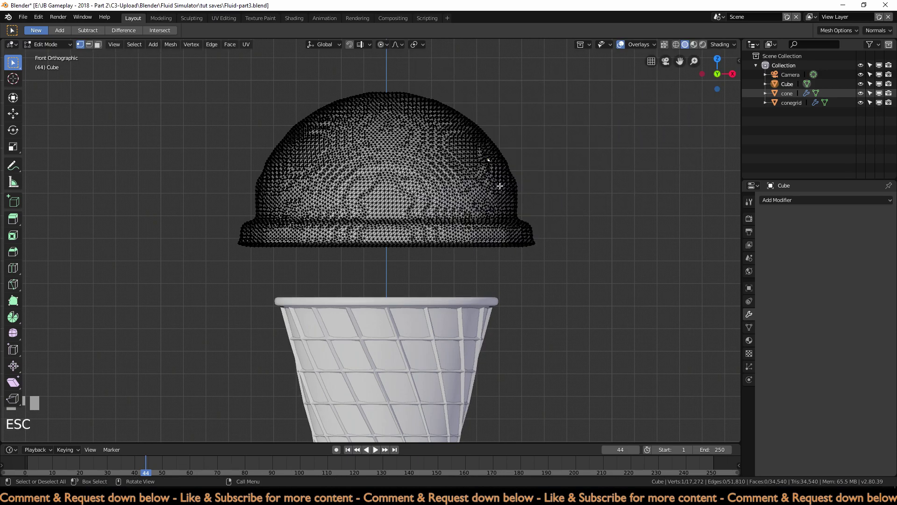
# Step: Set the proportional editing falloff to Random and clear the vertex selection
pyautogui.click(396, 44)
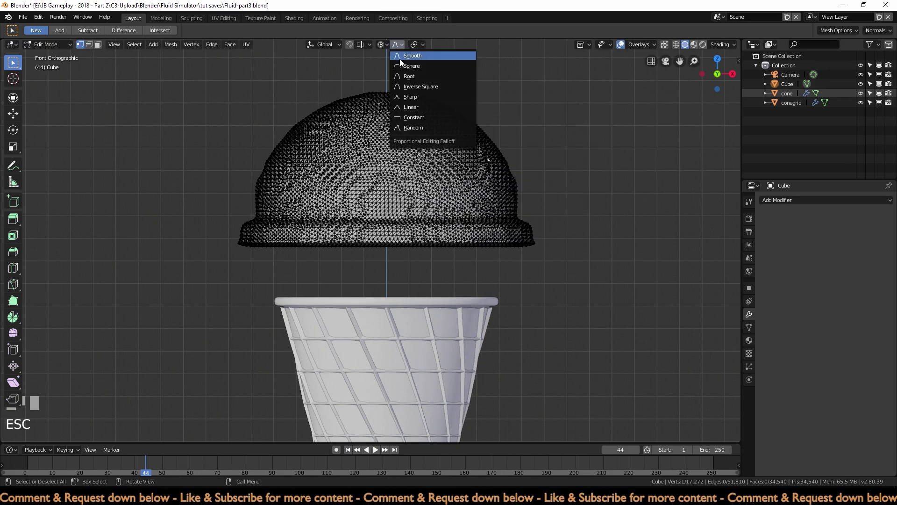
pyautogui.click(408, 126)
pyautogui.click(588, 196)
# Step: Select all vertices of the scoop's flared bottom rim from the front, with X-ray enabled
pyautogui.scroll(3, 565, 228)
pyautogui.scroll(-3, 565, 228)
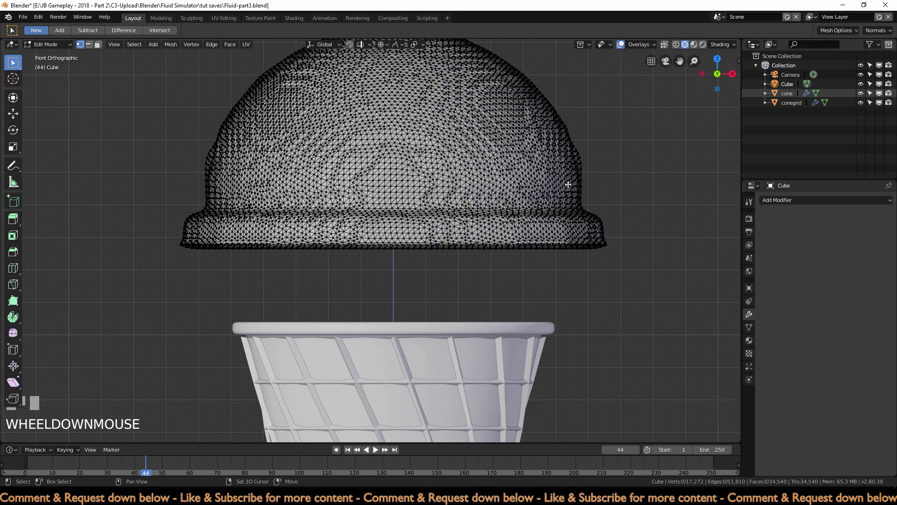
pyautogui.moveTo(565, 227); pyautogui.dragTo(617, 231, button='middle')
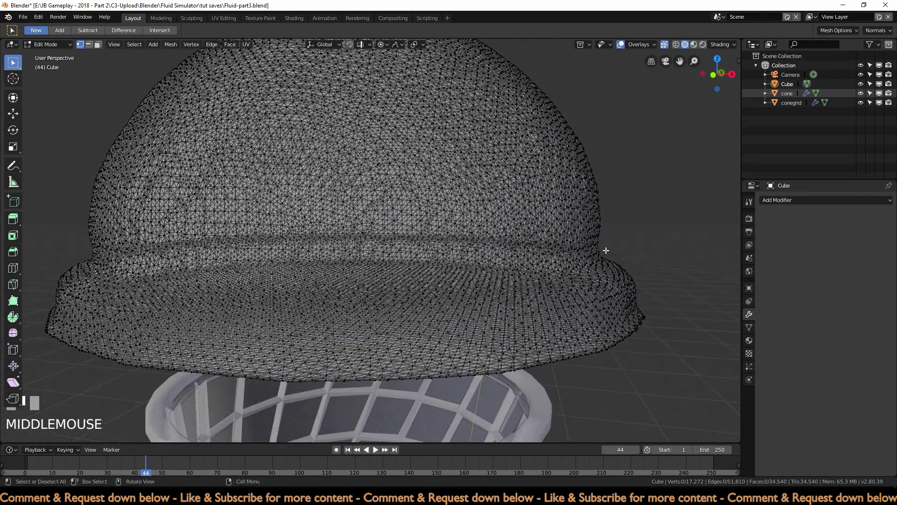
pyautogui.press('KP_1')
pyautogui.moveTo(650, 330); pyautogui.dragTo(146, 238)
pyautogui.scroll(6, 574, 341)
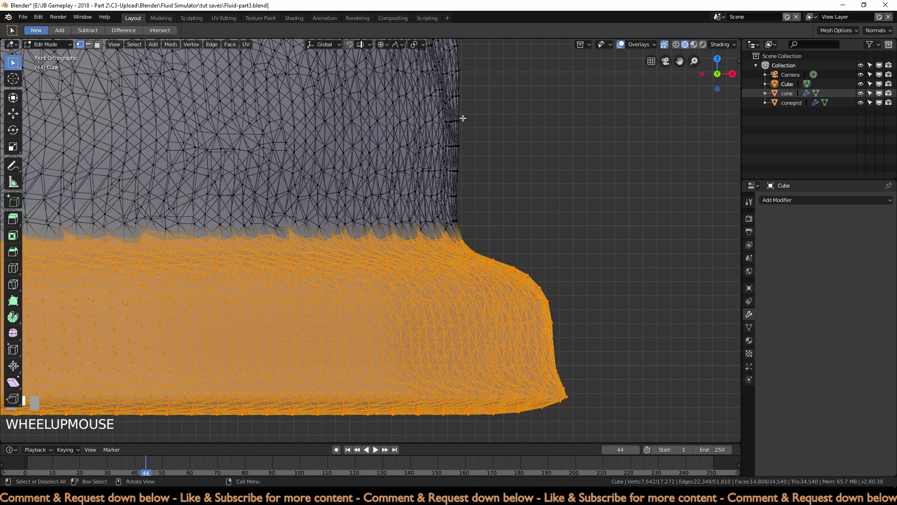
pyautogui.scroll(-5, 422, 163)
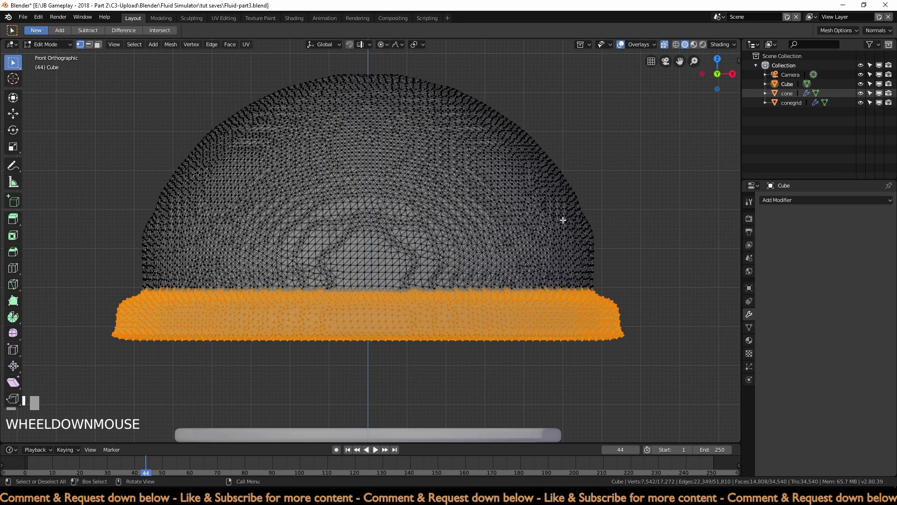
pyautogui.press('s')
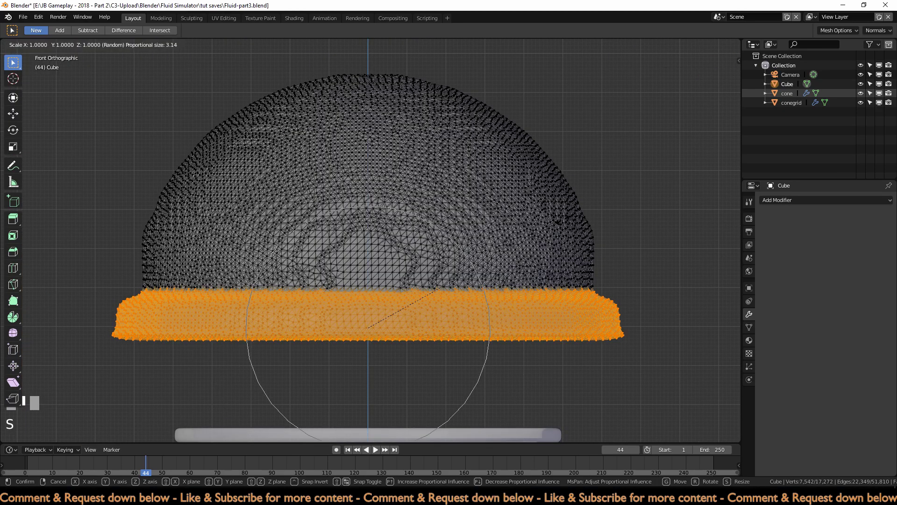
pyautogui.scroll(12, 628, 218)
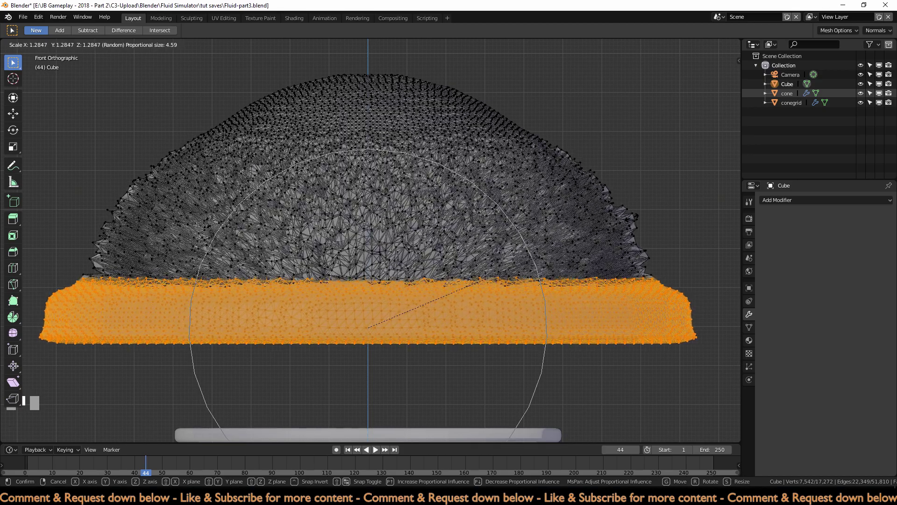
pyautogui.scroll(-4, 629, 219)
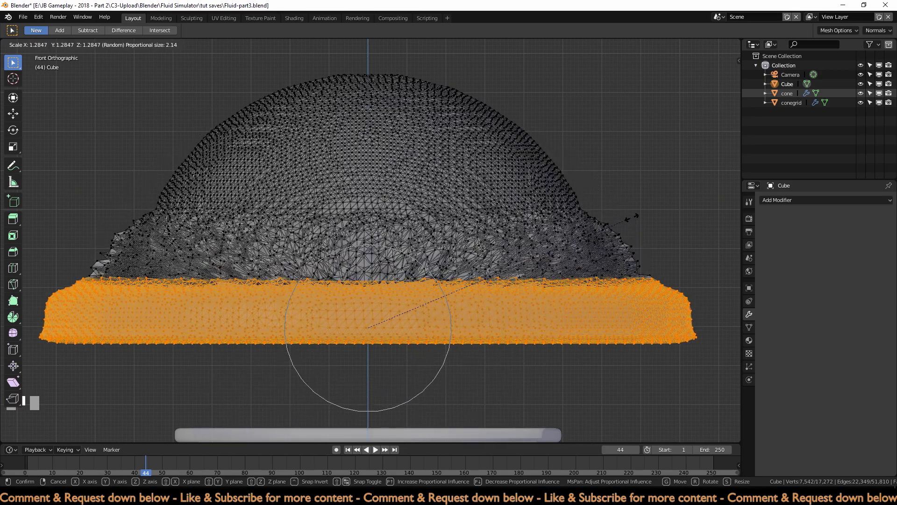
pyautogui.scroll(8, 629, 219)
pyautogui.scroll(-16, 629, 218)
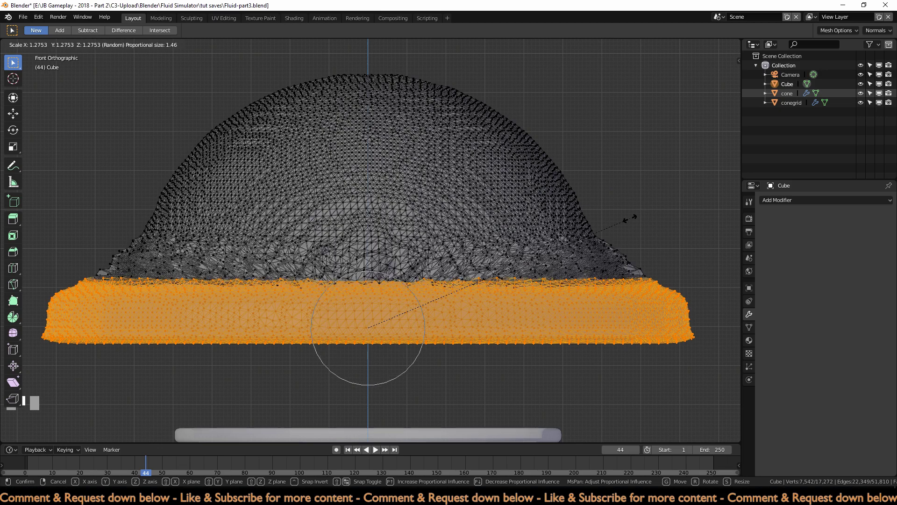
pyautogui.press('Escape')
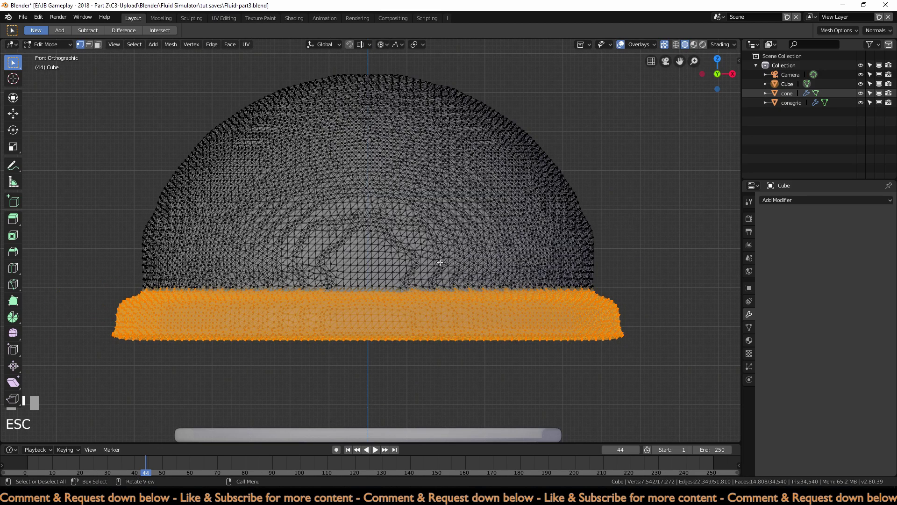
# Step: Scale the selected bottom rim up by about 1.04 with Random falloff at proportional size 7.40, and check the scoop's surface
pyautogui.press('s')
pyautogui.scroll(-6, 439, 263)
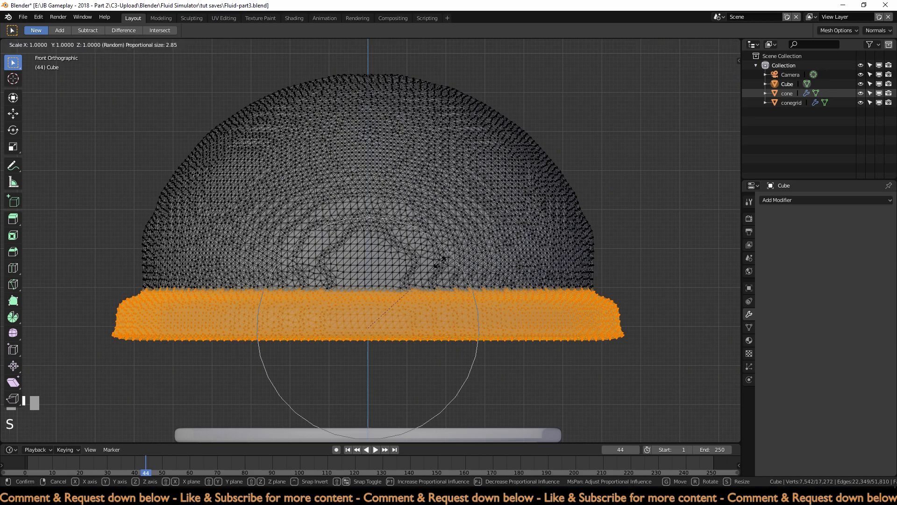
pyautogui.scroll(-2, 440, 263)
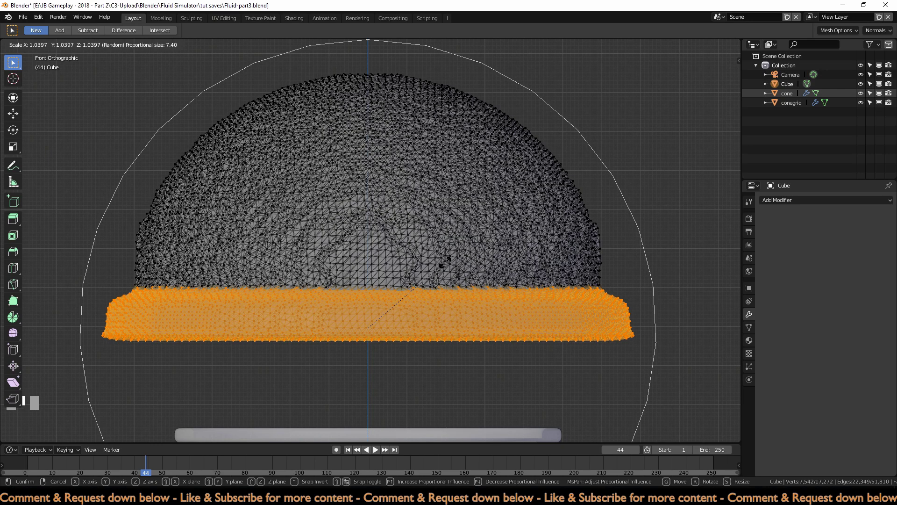
pyautogui.click(445, 262)
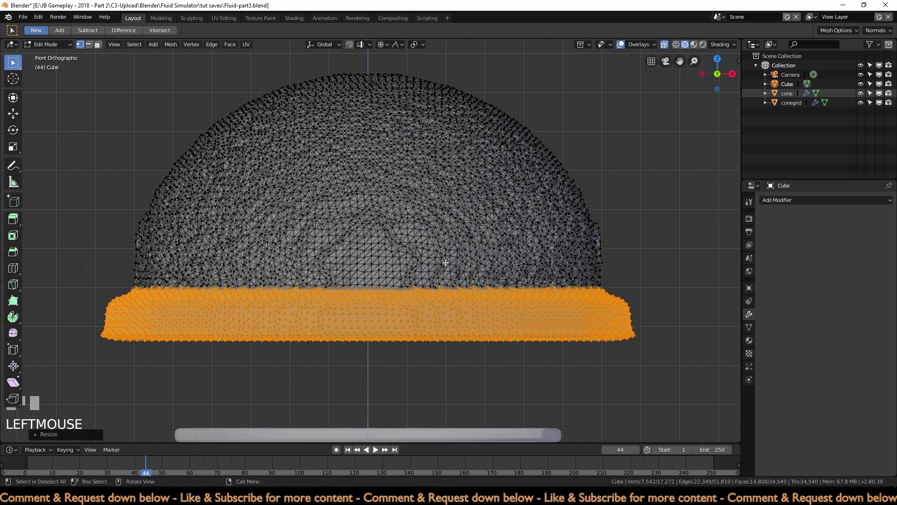
pyautogui.press('Tab')
pyautogui.moveTo(612, 243); pyautogui.dragTo(613, 248, button='middle')
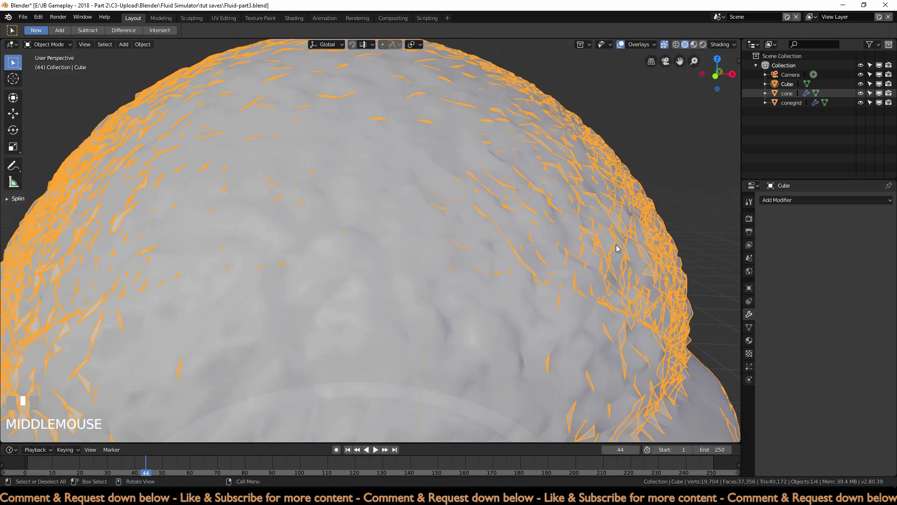
pyautogui.scroll(-4, 575, 317)
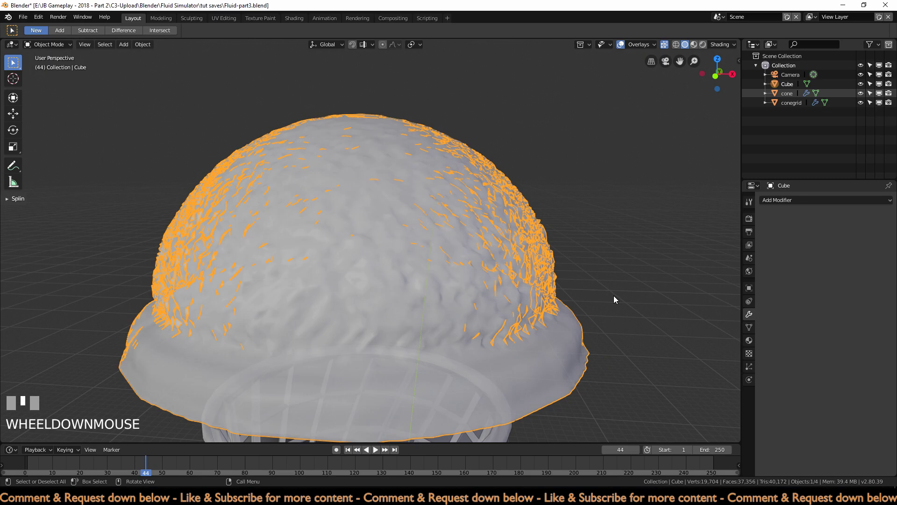
# Step: Select all vertices of the scoop's dome above the rim from the front view in Edit Mode
pyautogui.press('KP_1')
pyautogui.press('Tab')
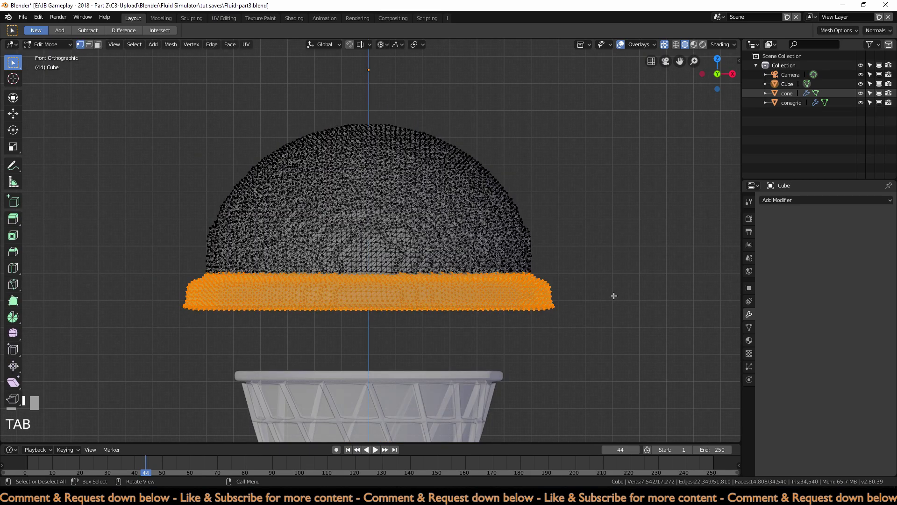
pyautogui.click(603, 242)
pyautogui.press('b')
pyautogui.moveTo(122, 91); pyautogui.dragTo(597, 273)
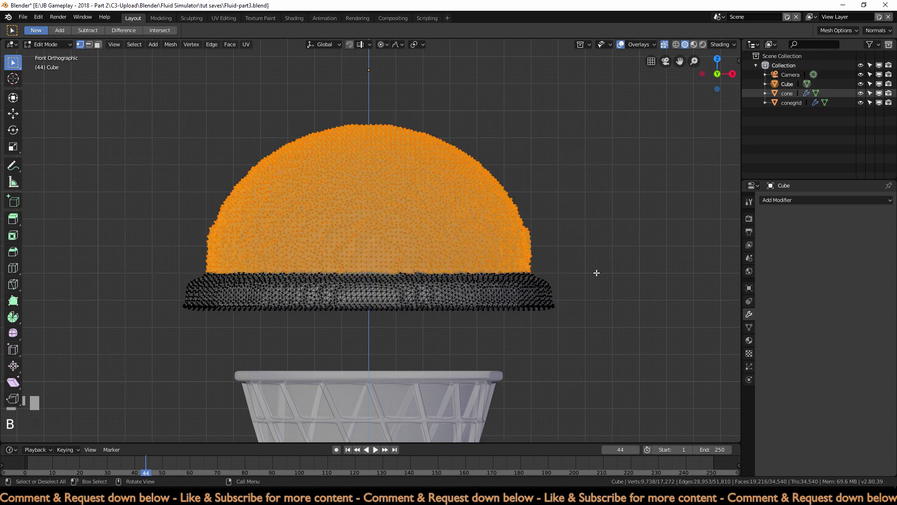
# Step: Scale the selected dome up by about 1.09 with Random proportional falloff at size 7.40
pyautogui.keyDown('shift'); pyautogui.moveTo(587, 323); pyautogui.dragTo(497, 297, button='middle'); pyautogui.keyUp('shift')
pyautogui.scroll(6, 524, 290)
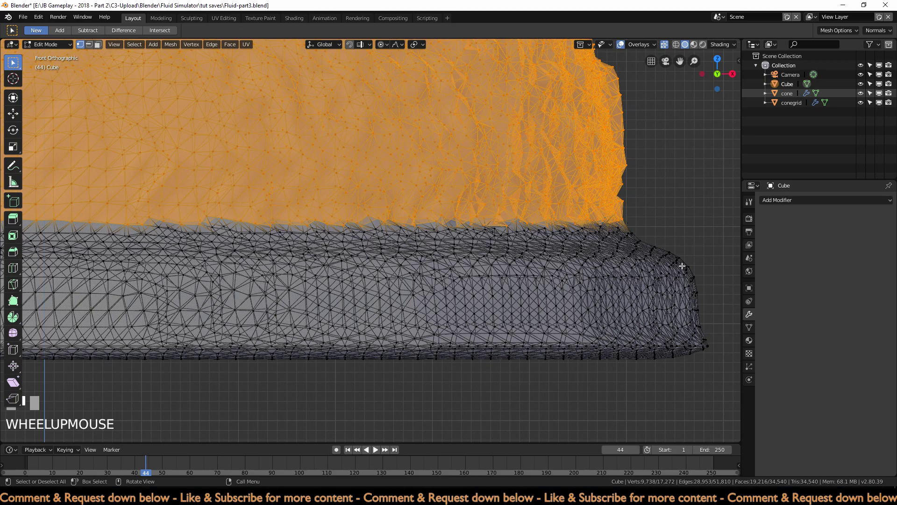
pyautogui.scroll(-6, 340, 240)
pyautogui.keyDown('shift'); pyautogui.moveTo(341, 240); pyautogui.dragTo(447, 229, button='middle'); pyautogui.keyUp('shift')
pyautogui.scroll(1, 527, 295)
pyautogui.scroll(1, 533, 280)
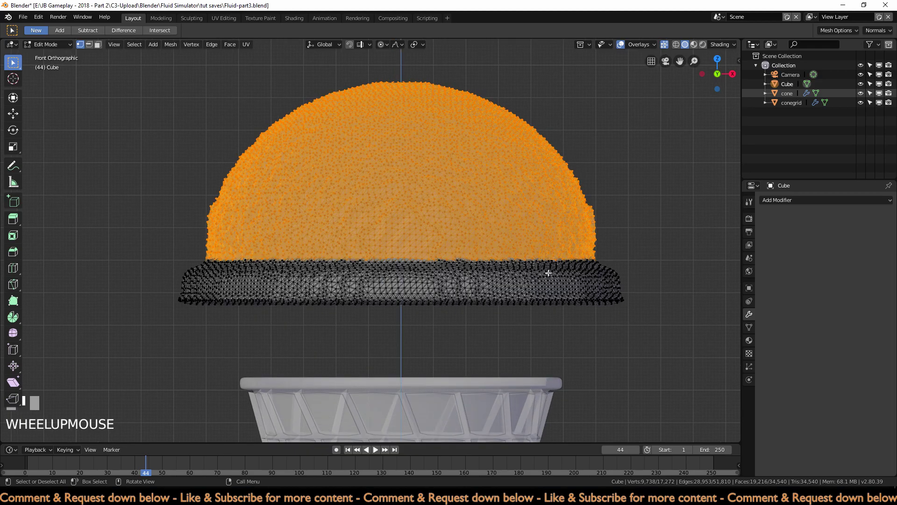
pyautogui.press('s')
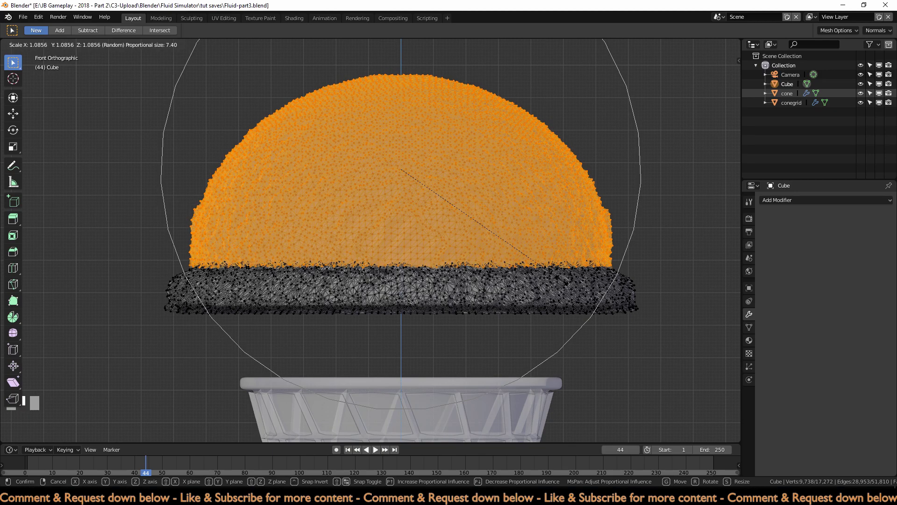
pyautogui.click(537, 264)
# Step: Return to Object Mode, turn off X-ray and inspect the scoop's dome and rim with the object deselected
pyautogui.press('Tab')
pyautogui.moveTo(607, 350); pyautogui.dragTo(626, 315, button='middle')
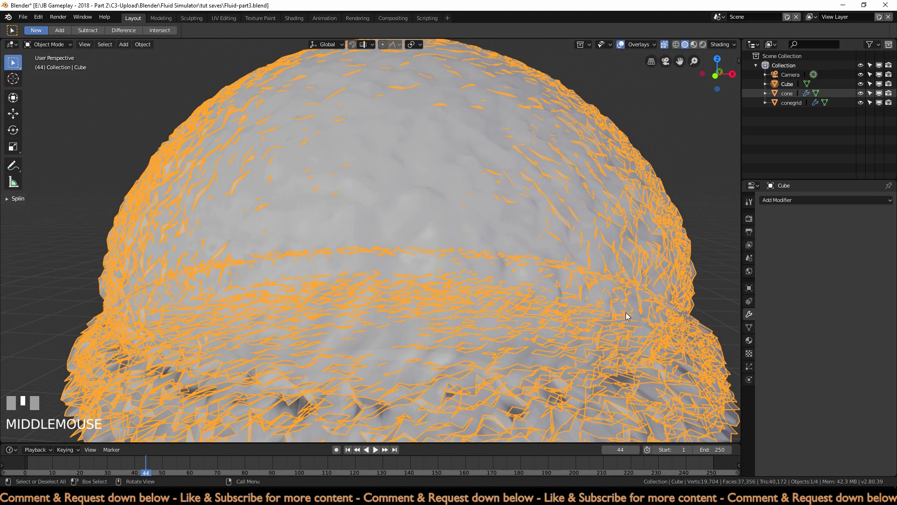
pyautogui.click(674, 274)
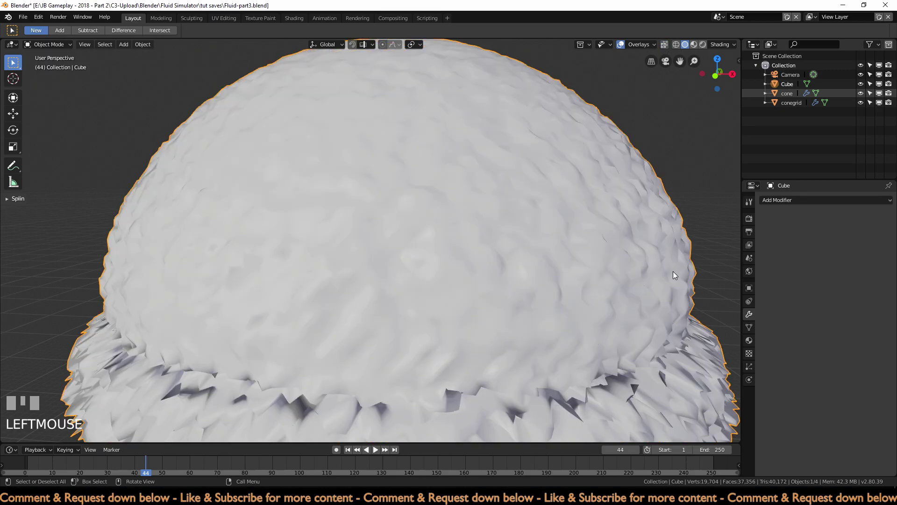
pyautogui.scroll(-4, 663, 273)
pyautogui.moveTo(651, 270); pyautogui.dragTo(634, 301, button='middle')
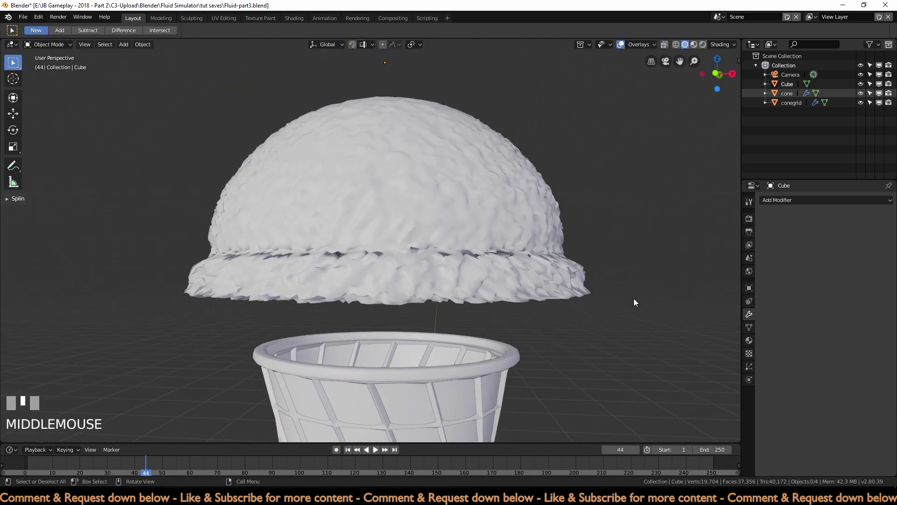
# Step: Smooth the roughened scoop with a Smooth modifier at 5 repeats and apply the modifier
pyautogui.click(568, 288)
pyautogui.click(800, 200)
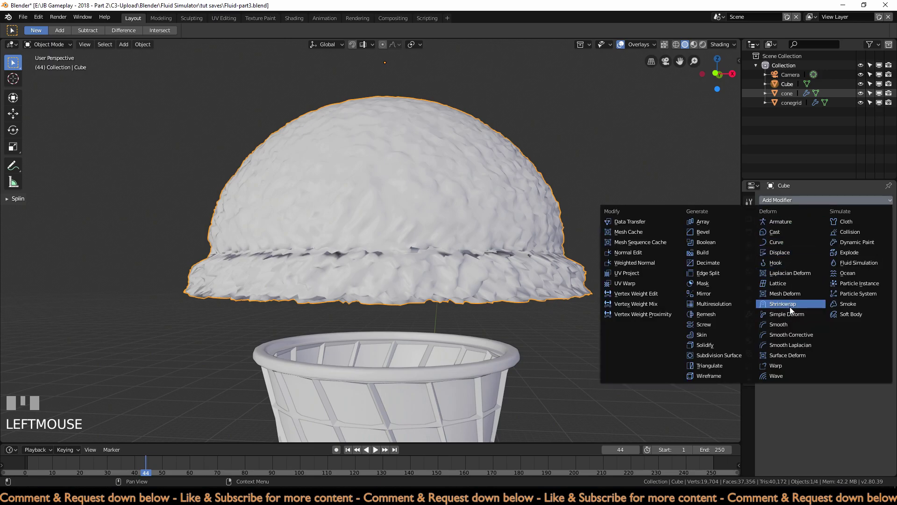
pyautogui.click(791, 323)
pyautogui.click(889, 251)
pyautogui.click(888, 251)
pyautogui.click(889, 251)
pyautogui.click(889, 252)
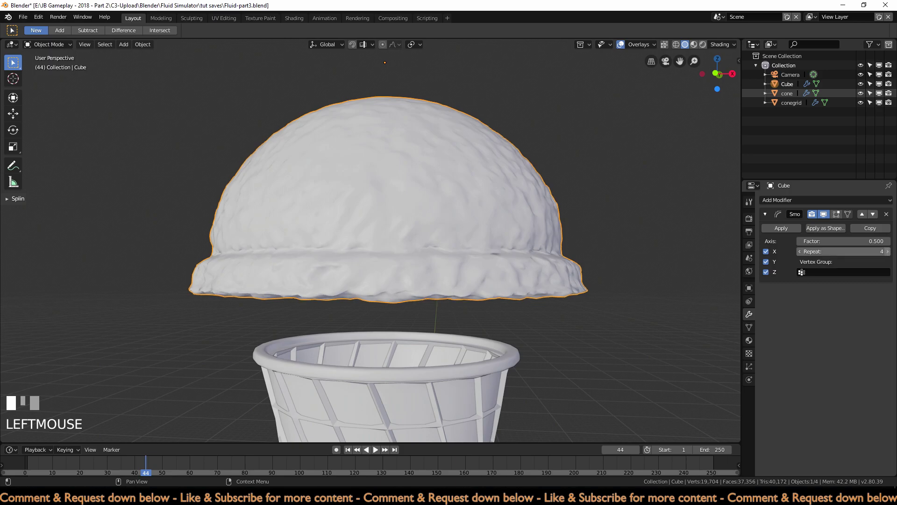
pyautogui.moveTo(498, 253); pyautogui.dragTo(537, 265, button='middle')
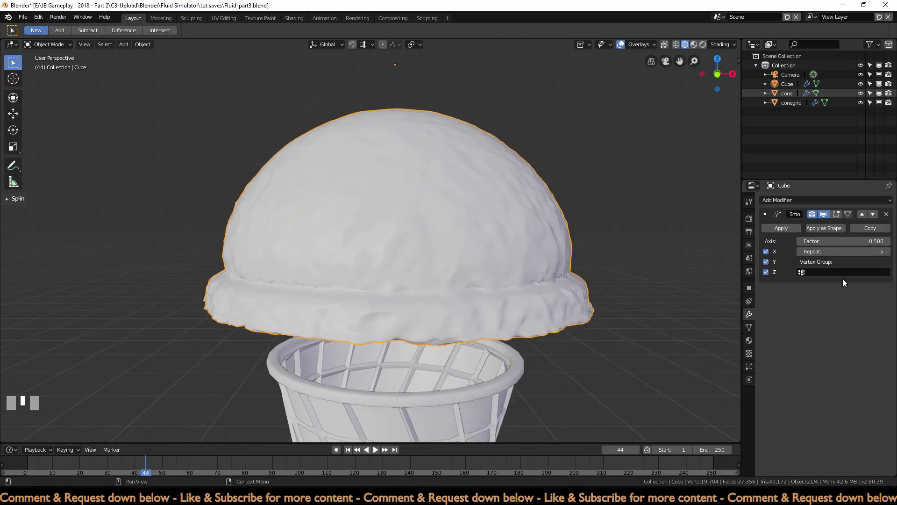
pyautogui.click(778, 228)
# Step: Add a Subdivision Surface modifier with 2 viewport subdivisions to the scoop and save the file
pyautogui.scroll(-2, 632, 341)
pyautogui.click(785, 200)
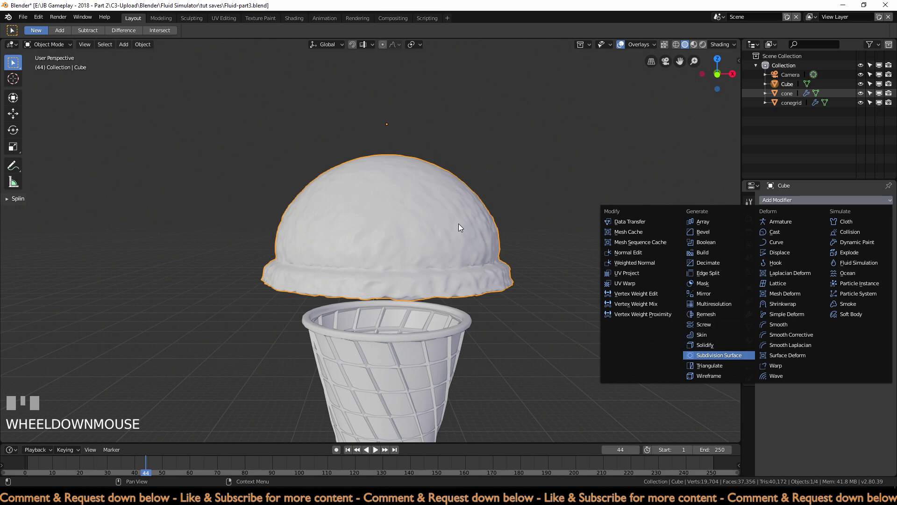
pyautogui.press('Return')
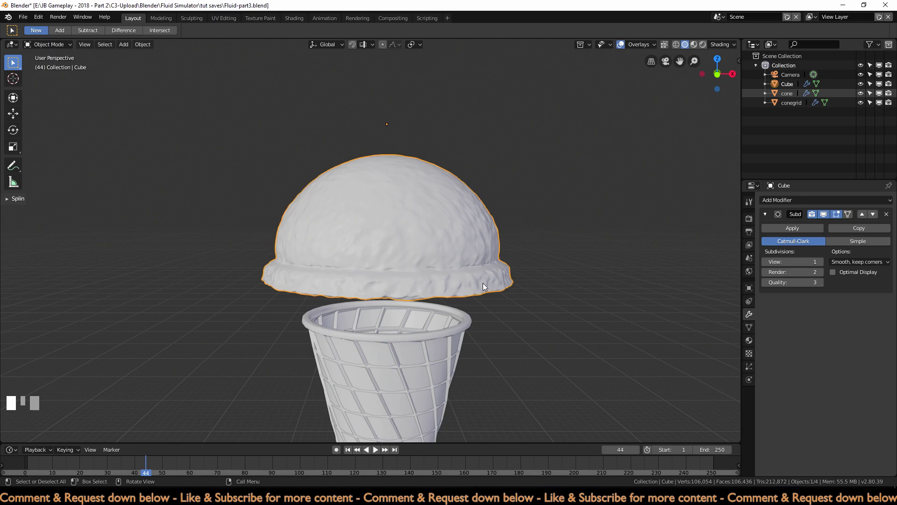
pyautogui.scroll(3, 633, 320)
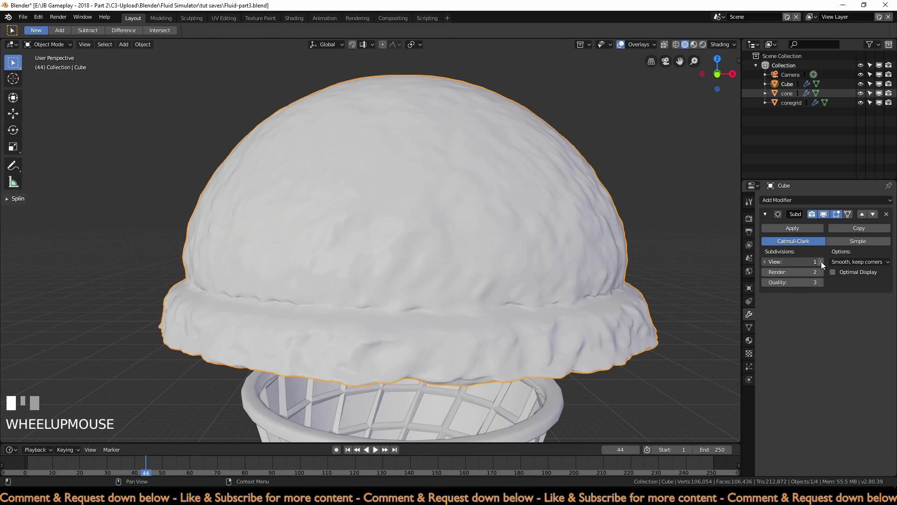
pyautogui.click(583, 216)
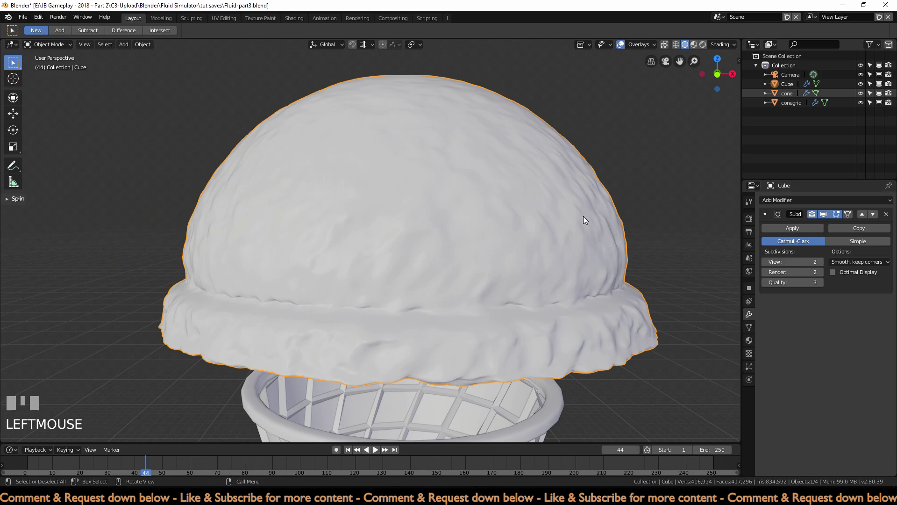
pyautogui.hotkey('ctrl', 's')
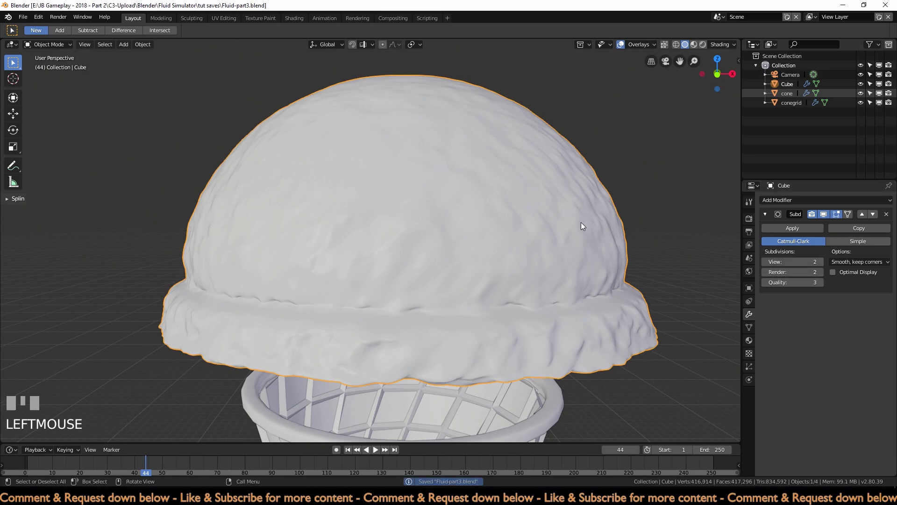
# Step: Set both the viewport and render subdivisions of the scoop's Subdivision Surface modifier to 3
pyautogui.click(823, 260)
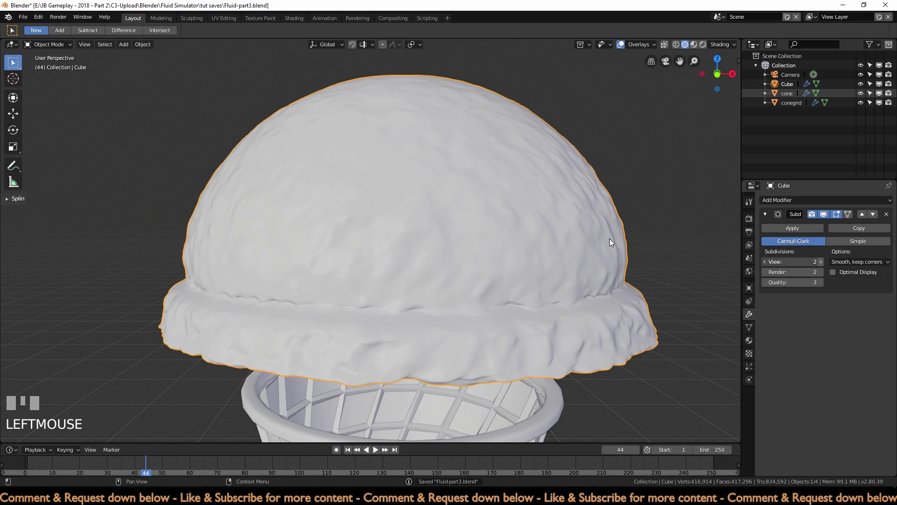
pyautogui.click(819, 272)
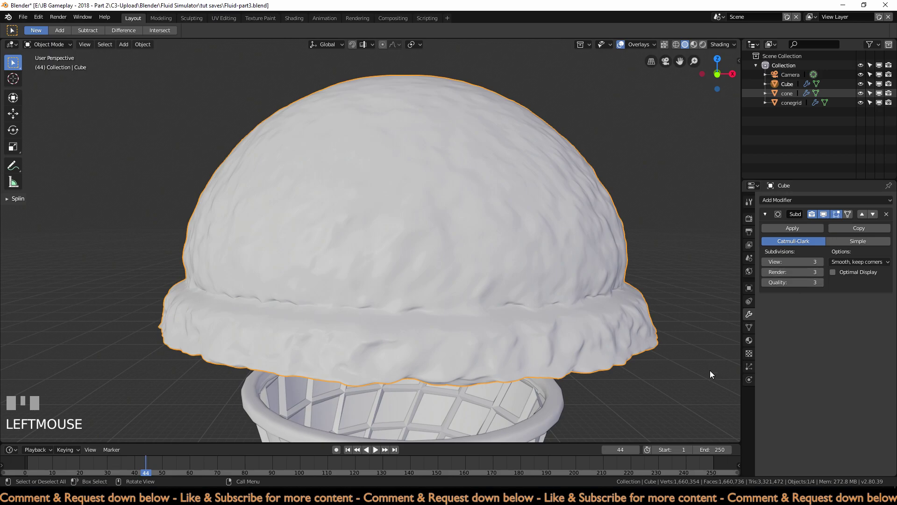
pyautogui.scroll(-3, 623, 321)
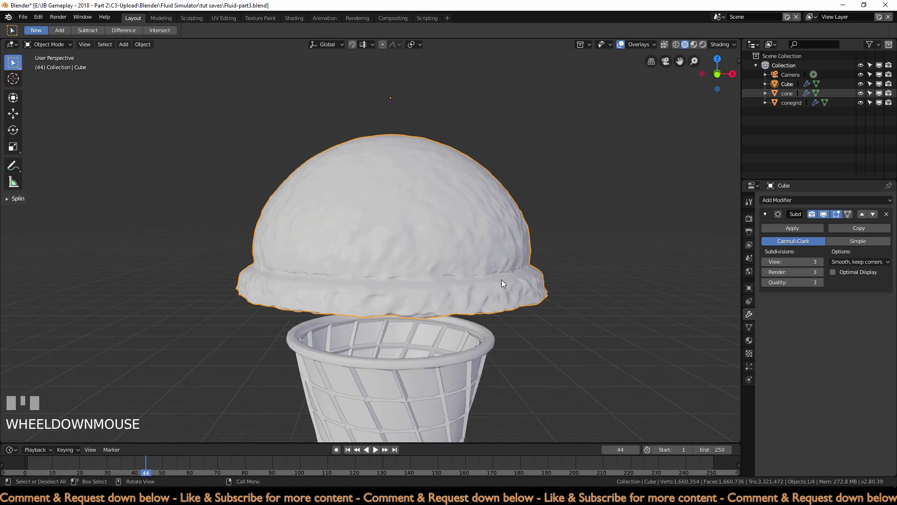
# Step: Scale the scoop to 0.9 along the global X axis from the front view
pyautogui.press('KP_1')
pyautogui.keyDown('shift'); pyautogui.moveTo(515, 303); pyautogui.dragTo(513, 276, button='middle'); pyautogui.keyUp('shift')
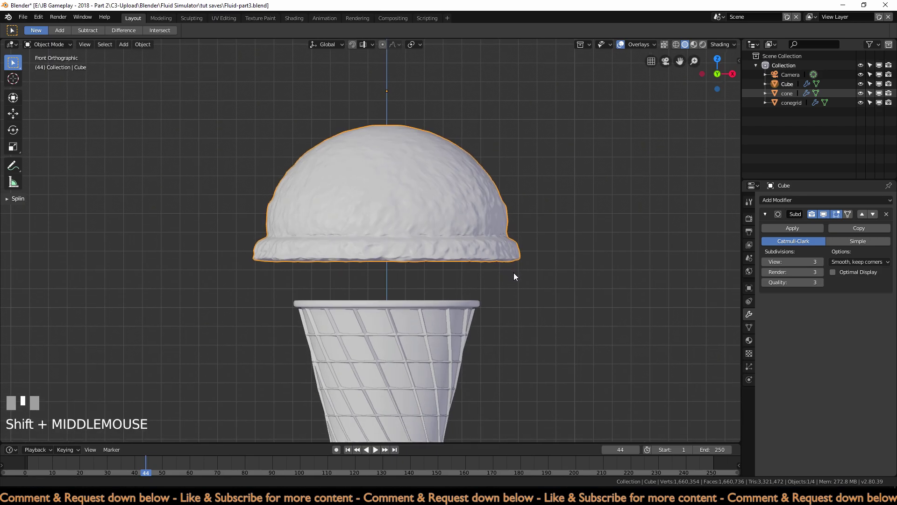
pyautogui.scroll(1, 397, 219)
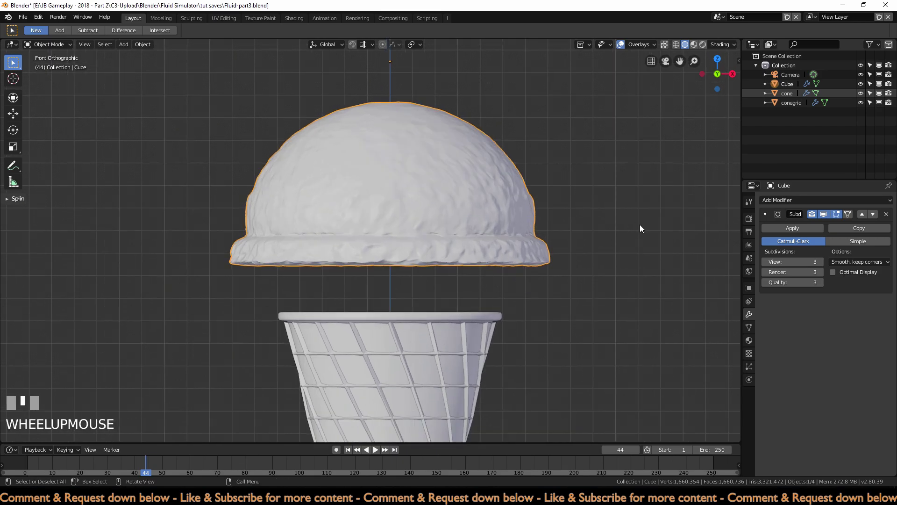
pyautogui.press('s')
pyautogui.press('x')
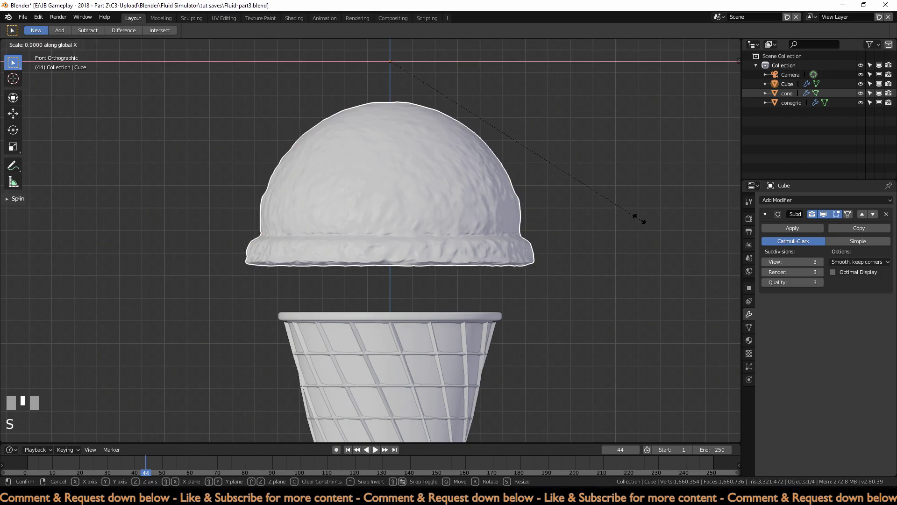
pyautogui.click(634, 216)
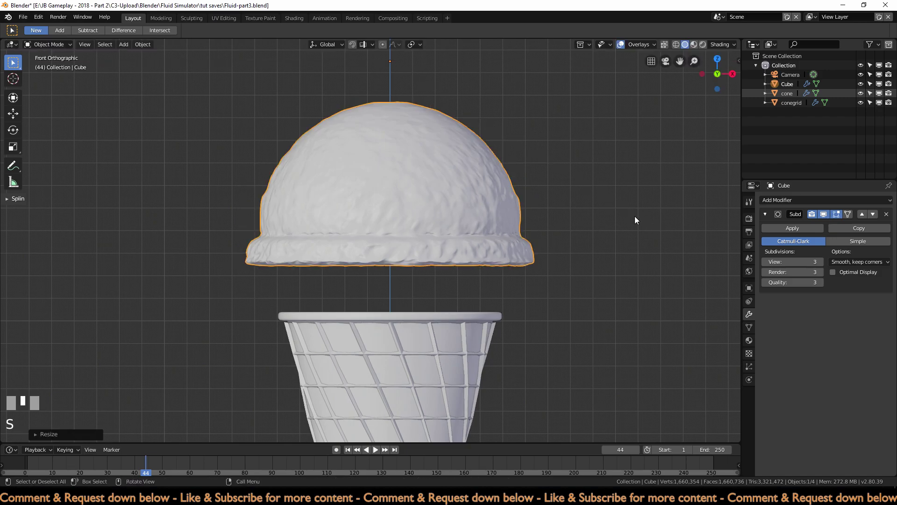
# Step: Scale the scoop down along the global Y axis from the right view to match its reduced X width
pyautogui.press('KP_3')
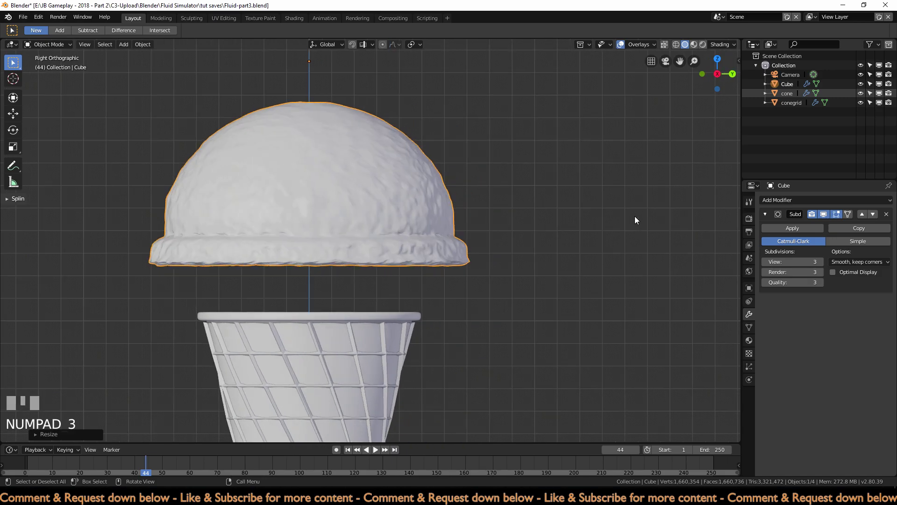
pyautogui.press('s')
pyautogui.press('y')
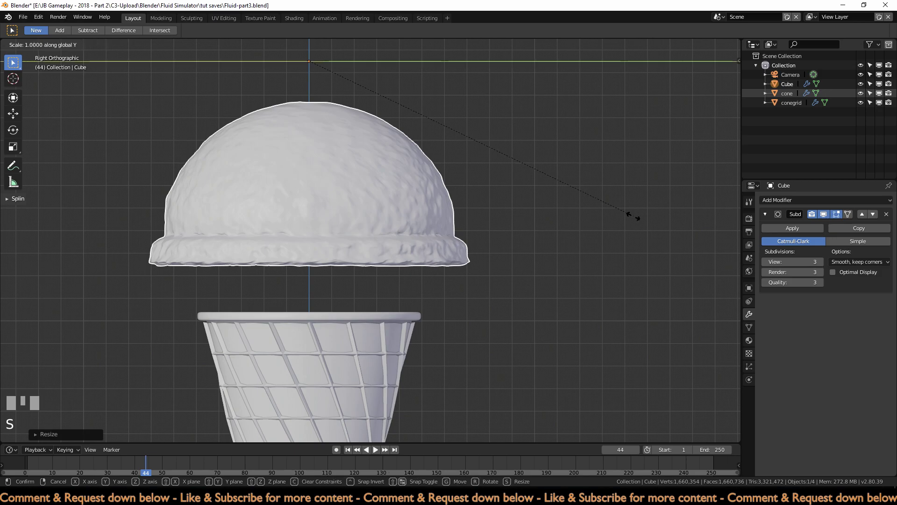
pyautogui.keyDown('ctrl'); pyautogui.click(603, 204); pyautogui.keyUp('ctrl')
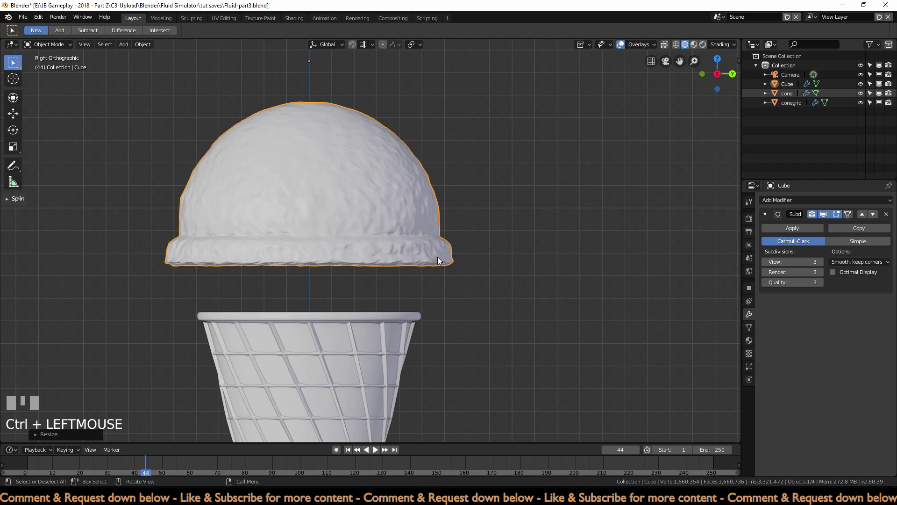
# Step: Lower the scoop about 2.32 m along the global Z axis onto the cone's rim from the front view
pyautogui.press('KP_1')
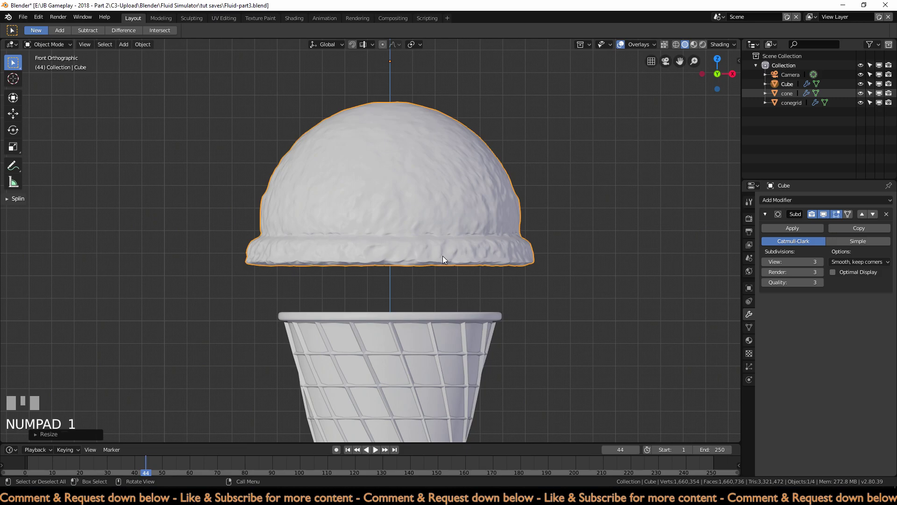
pyautogui.press('g')
pyautogui.press('z')
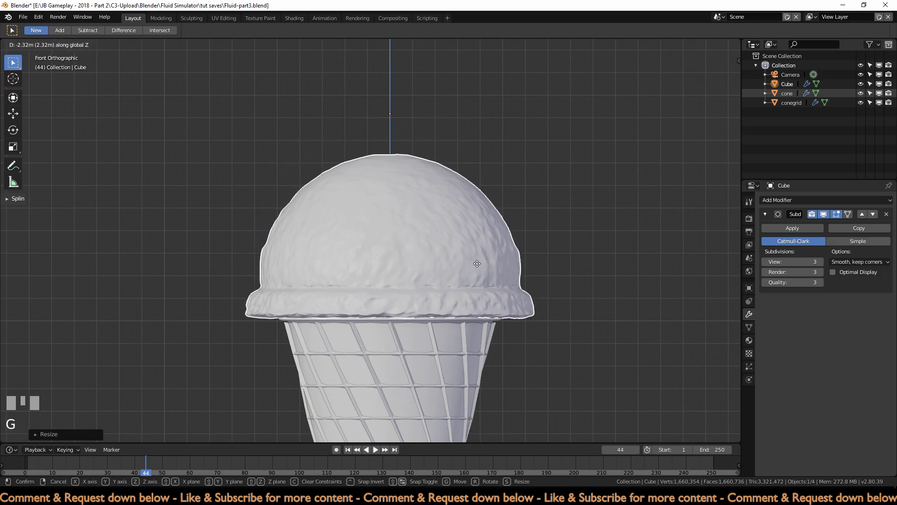
pyautogui.click(476, 263)
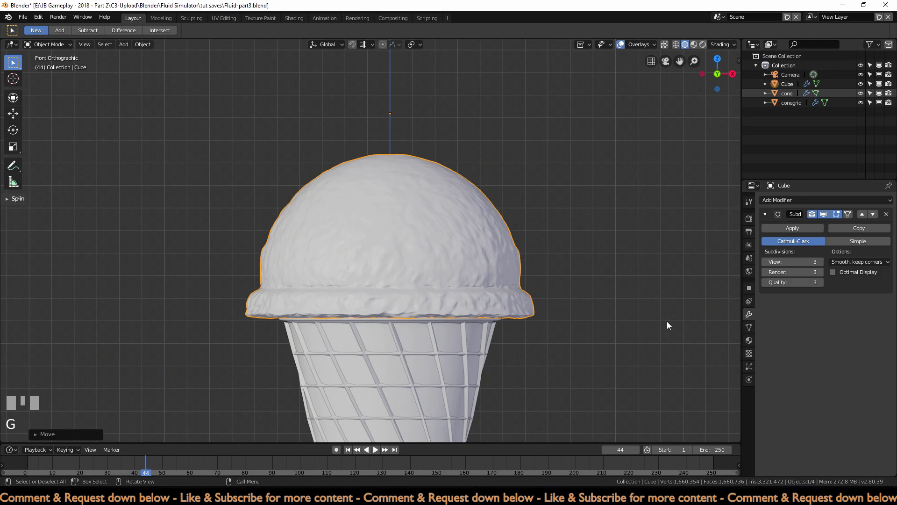
# Step: Scale the scoop uniformly to about 0.86 and lower it about 1.1 m along Z onto the cone's rim
pyautogui.press('s')
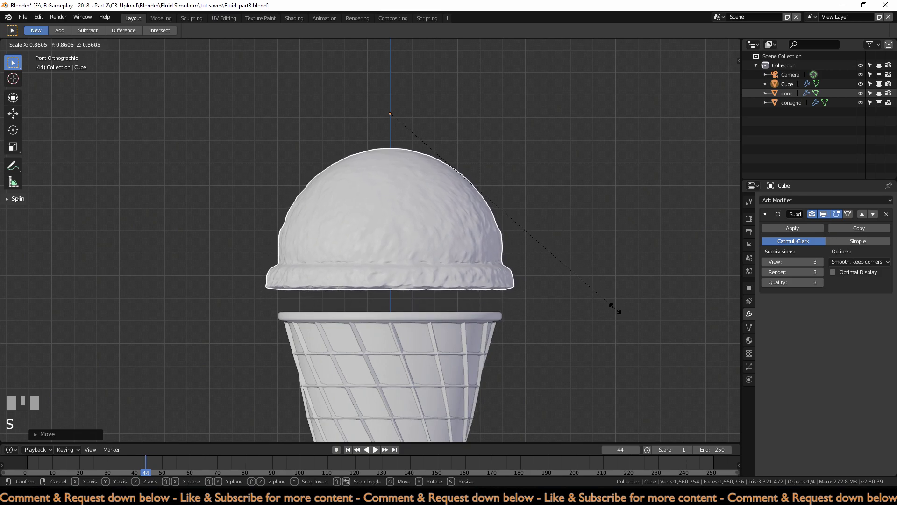
pyautogui.click(612, 310)
pyautogui.keyDown('shift'); pyautogui.moveTo(612, 309); pyautogui.dragTo(561, 307, button='middle'); pyautogui.keyUp('shift')
pyautogui.scroll(2, 560, 307)
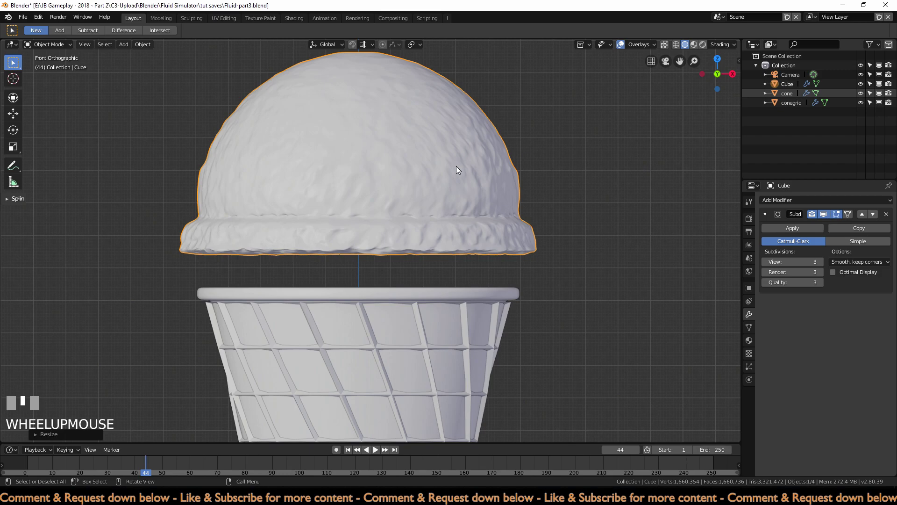
pyautogui.press('g')
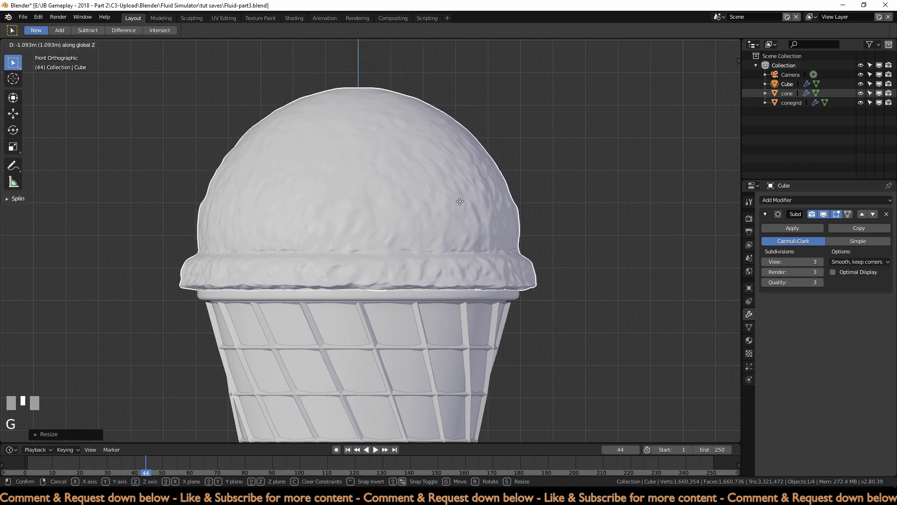
pyautogui.click(459, 202)
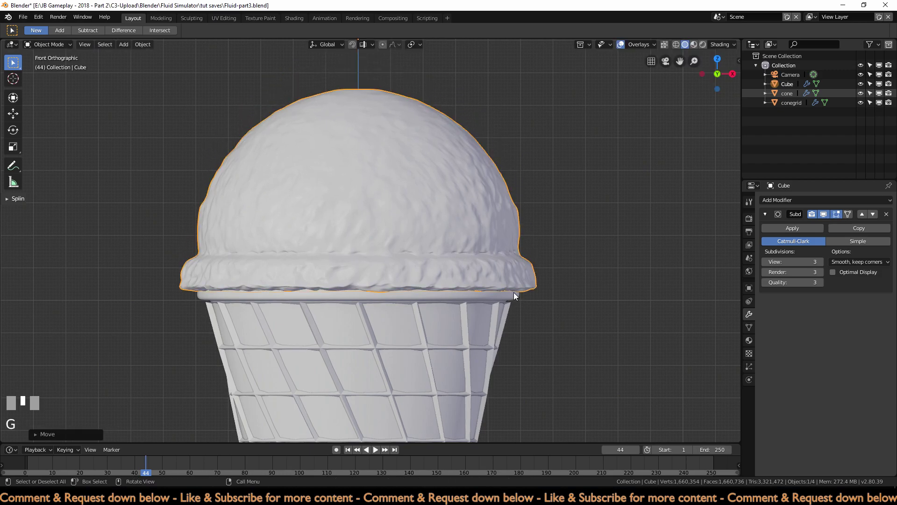
# Step: Shrink the scoop slightly and lower it about 0.47 m along Z so it sits on the cone's rim
pyautogui.moveTo(729, 282); pyautogui.dragTo(660, 290, button='middle')
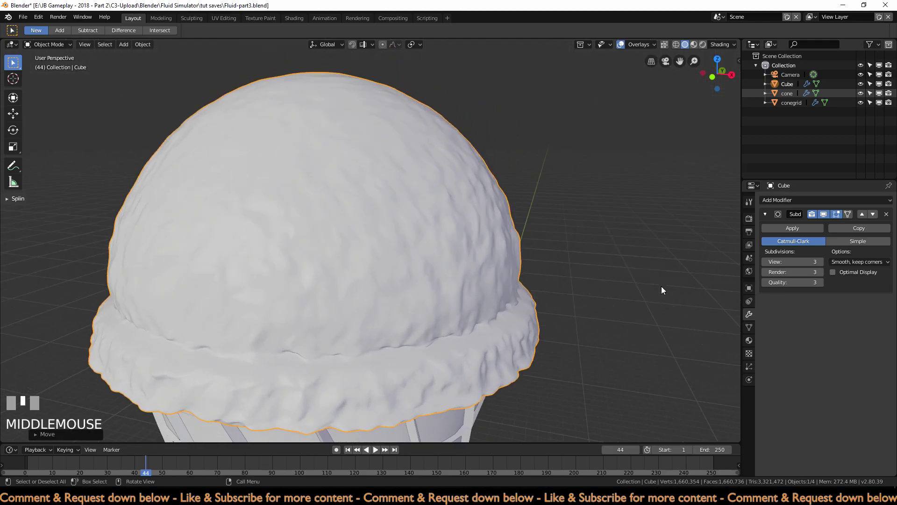
pyautogui.press('KP_0')
pyautogui.moveTo(404, 195); pyautogui.dragTo(451, 310, button='middle')
pyautogui.scroll(4, 440, 351)
pyautogui.moveTo(440, 351); pyautogui.dragTo(461, 304, button='middle')
pyautogui.scroll(4, 612, 315)
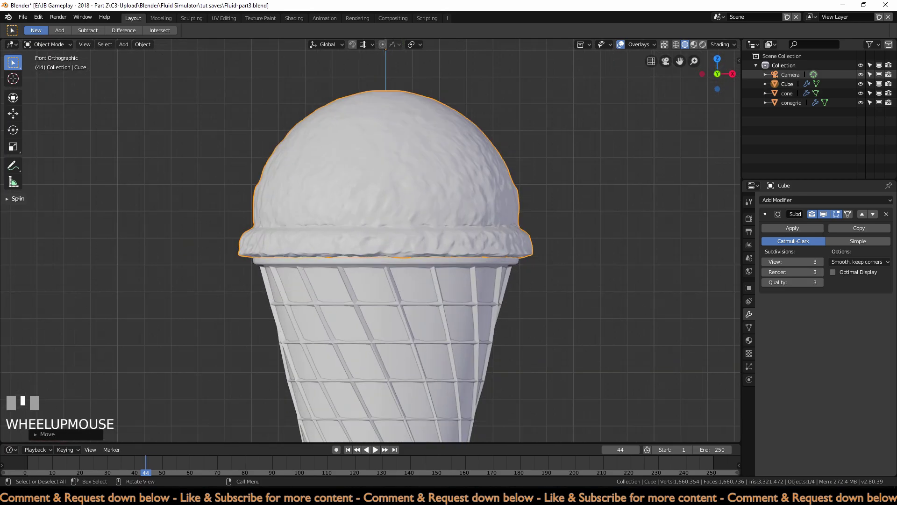
pyautogui.press('s')
pyautogui.click(628, 295)
pyautogui.press('g')
pyautogui.press('z')
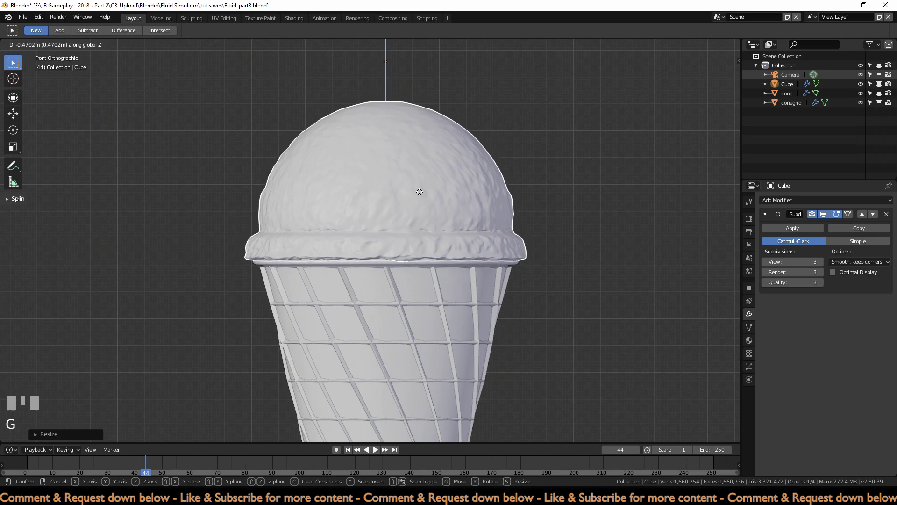
pyautogui.click(419, 191)
# Step: Rename the scoop object from Cube to "icecream" and deselect it
pyautogui.scroll(-5, 546, 304)
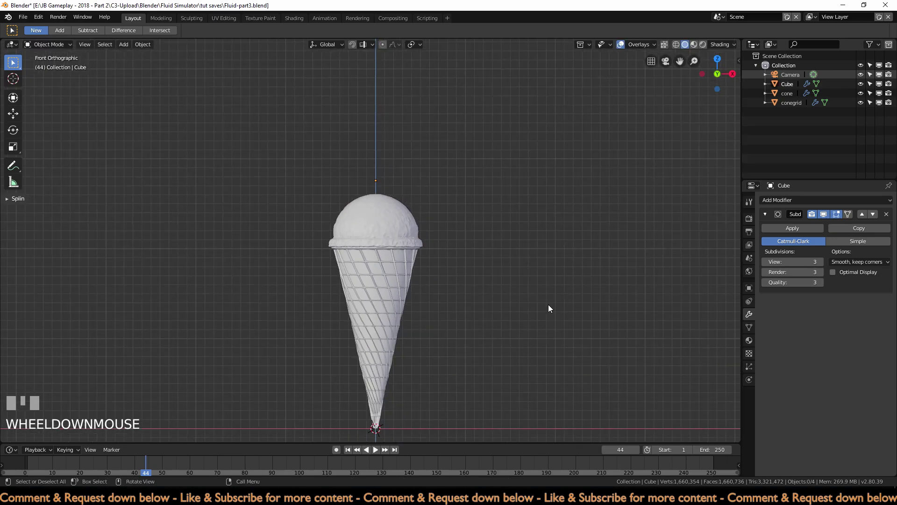
pyautogui.scroll(4, 548, 304)
pyautogui.moveTo(547, 300); pyautogui.dragTo(514, 301, button='middle')
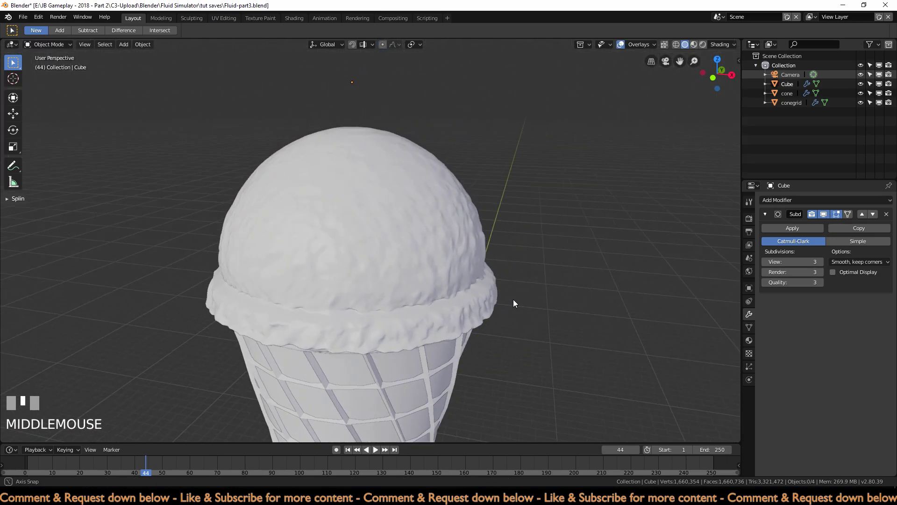
pyautogui.keyDown('shift'); pyautogui.moveTo(518, 358); pyautogui.dragTo(483, 63, button='middle'); pyautogui.keyUp('shift')
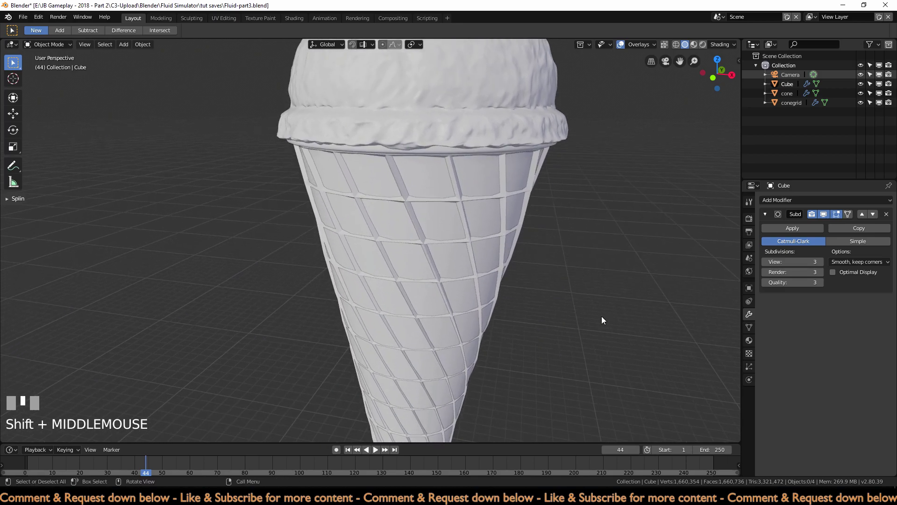
pyautogui.scroll(-3, 601, 316)
pyautogui.doubleClick(787, 84)
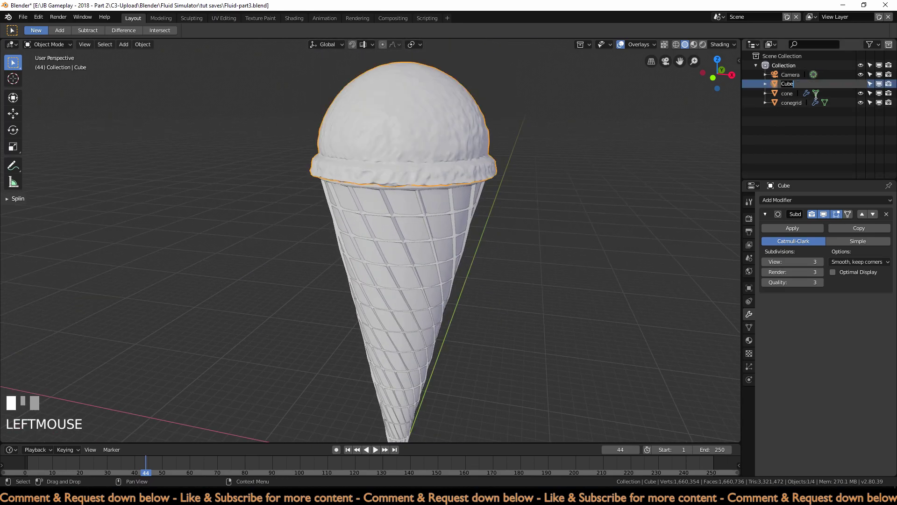
pyautogui.write('icecream')
pyautogui.press('Return')
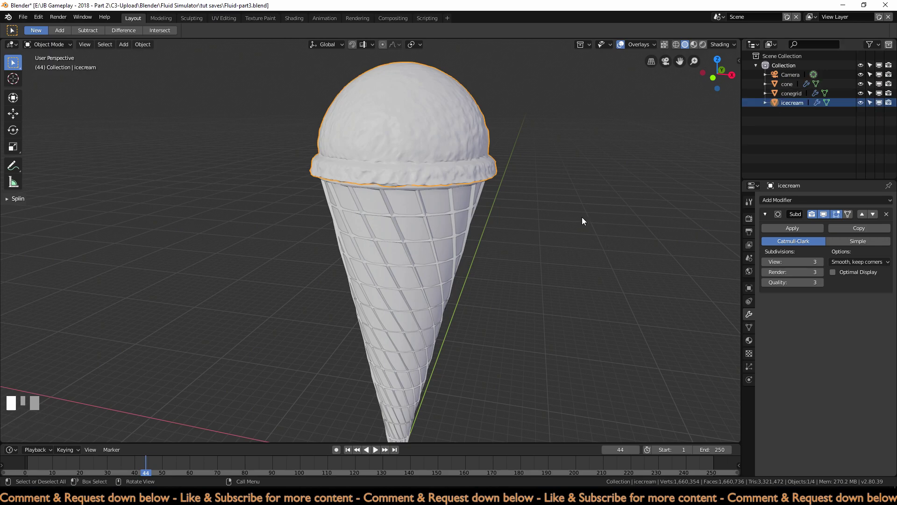
pyautogui.moveTo(581, 218); pyautogui.dragTo(579, 193, button='middle')
pyautogui.click(586, 189)
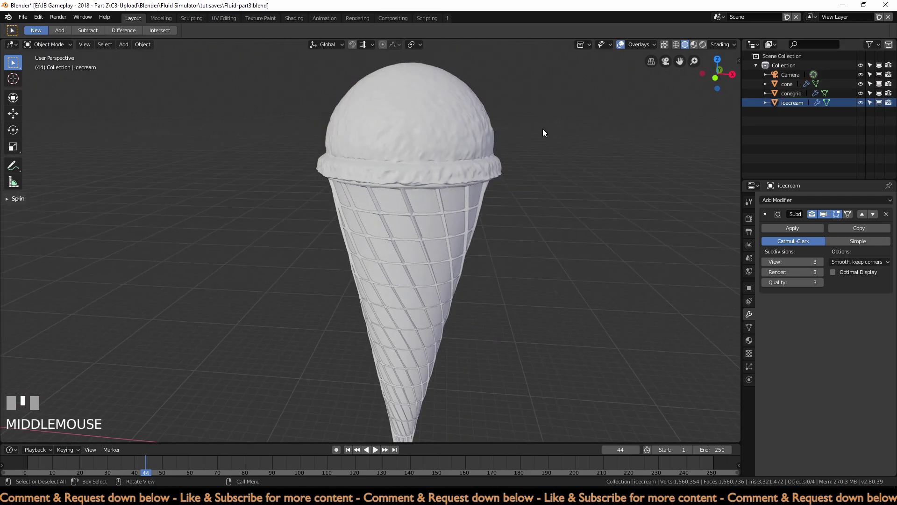
# Step: Set the viewport subdivisions of the scoop's Subdivision Surface modifier to 0
pyautogui.scroll(-5, 537, 151)
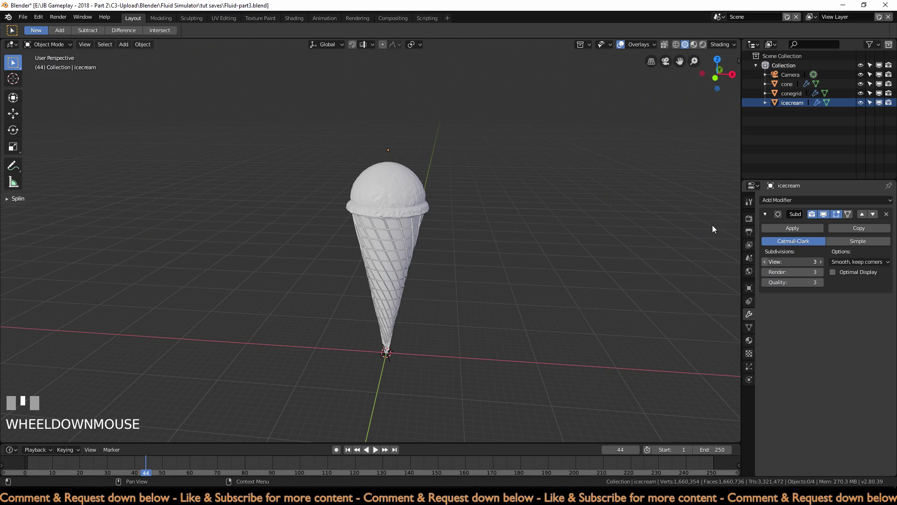
pyautogui.click(766, 262)
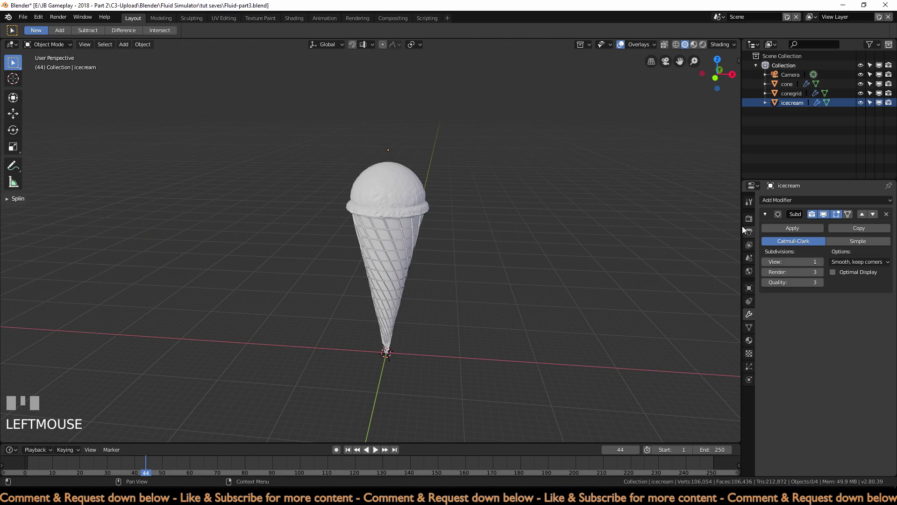
pyautogui.click(765, 262)
pyautogui.click(765, 261)
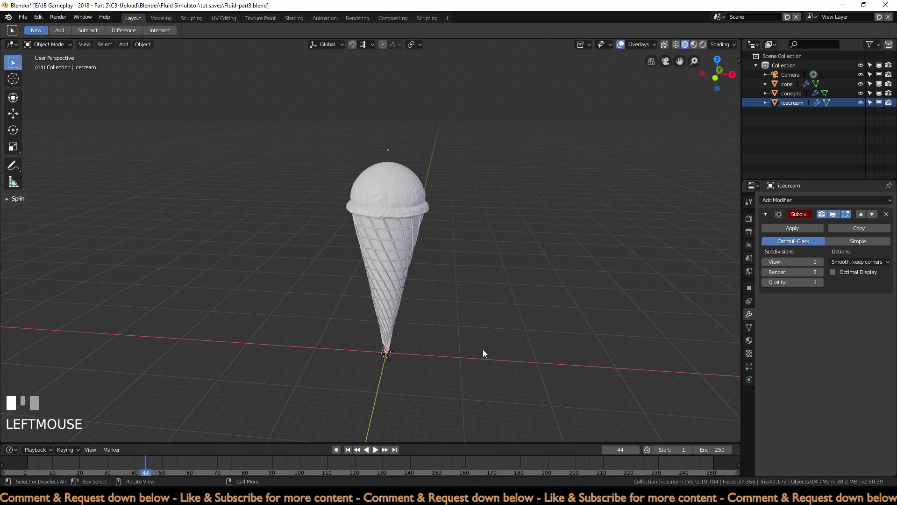
# Step: Add a mesh cylinder at the cone's tip and scale it up uniformly to roughly the scoop's width
pyautogui.keyDown('shift'); pyautogui.moveTo(481, 349); pyautogui.dragTo(476, 313); pyautogui.keyUp('shift')
pyautogui.scroll(3, 472, 323)
pyautogui.scroll(-3, 486, 299)
pyautogui.keyDown('shift'); pyautogui.moveTo(463, 284); pyautogui.dragTo(461, 276, button='middle'); pyautogui.keyUp('shift')
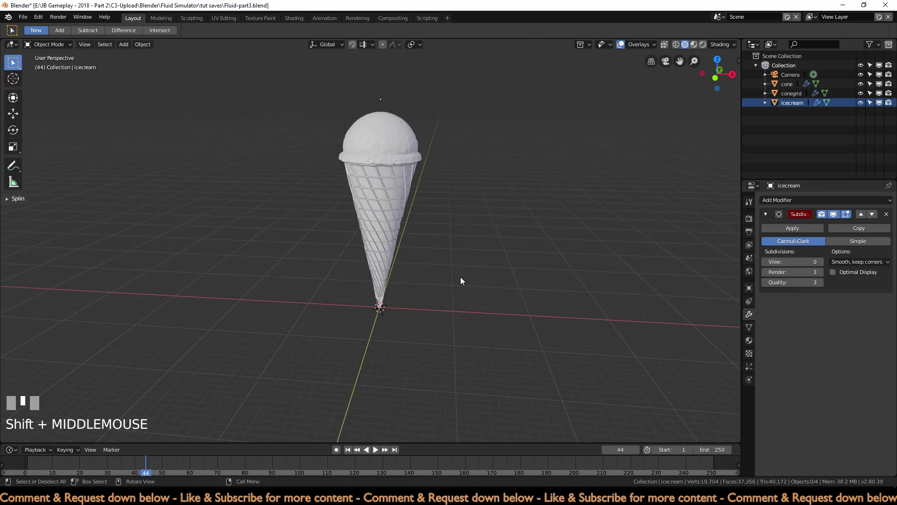
pyautogui.hotkey('shift', 'a')
pyautogui.moveTo(461, 278)
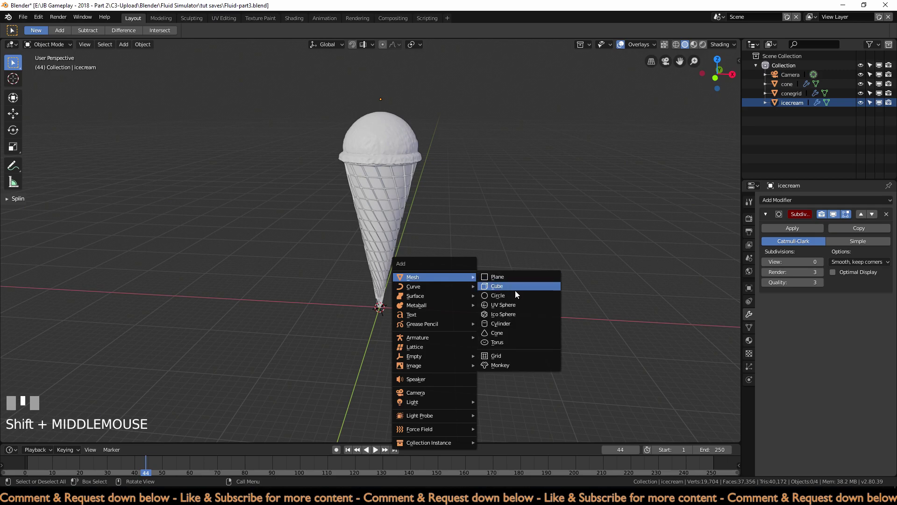
pyautogui.click(520, 324)
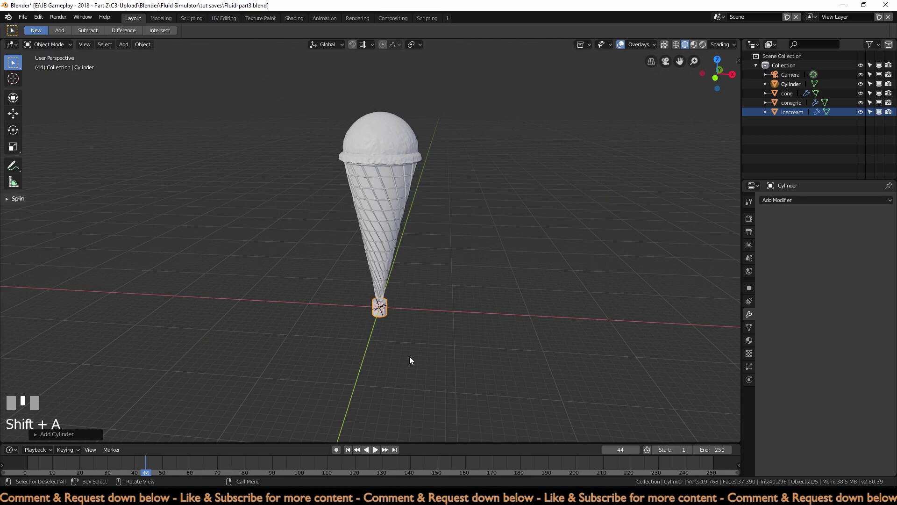
pyautogui.press('s')
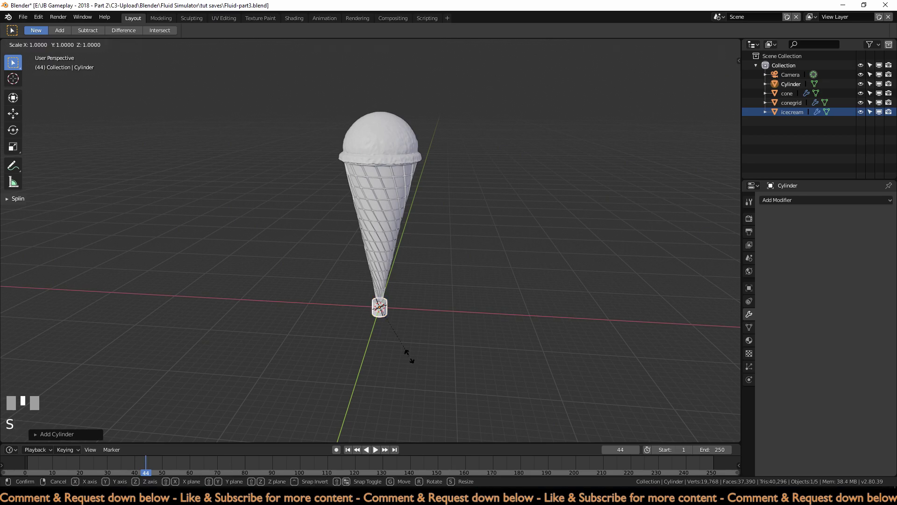
pyautogui.click(411, 357)
# Step: Flatten the cylinder along Z into a disc in the front view and raise it along Z to just above the scoop
pyautogui.press('KP_1')
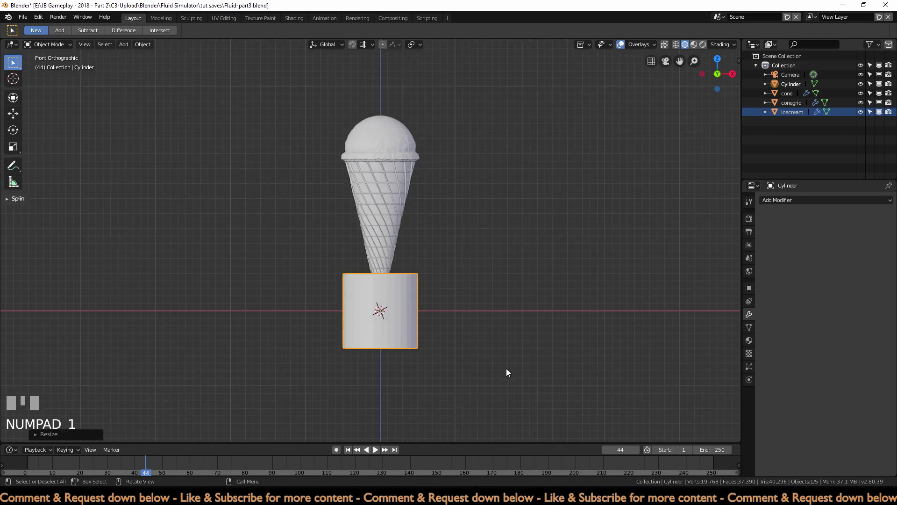
pyautogui.press('s')
pyautogui.press('z')
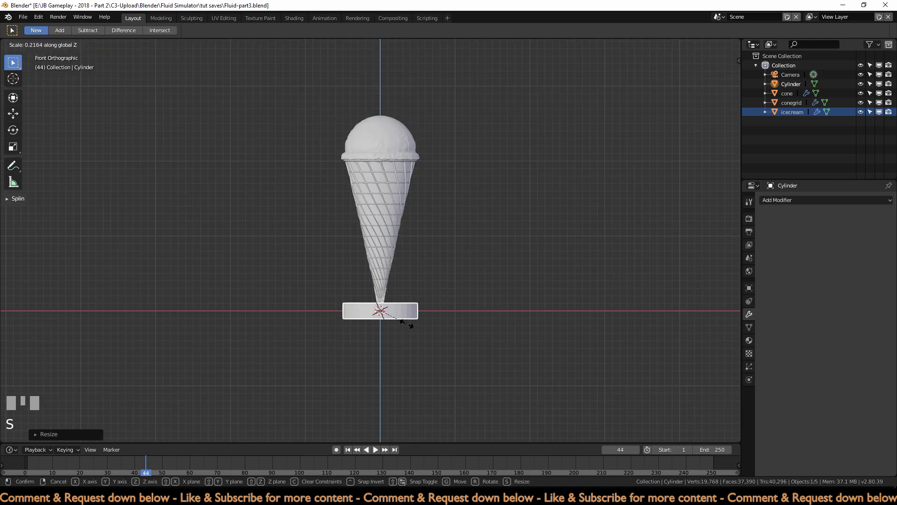
pyautogui.click(394, 318)
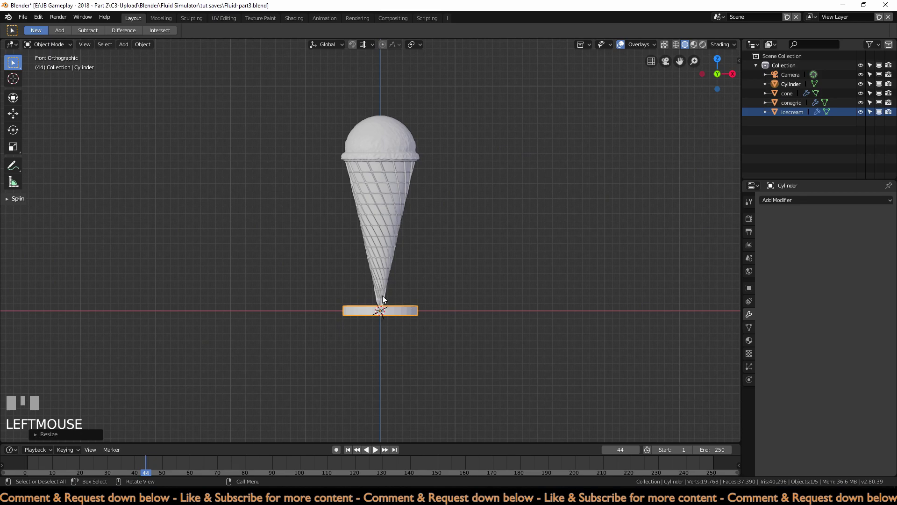
pyautogui.press('g')
pyautogui.press('z')
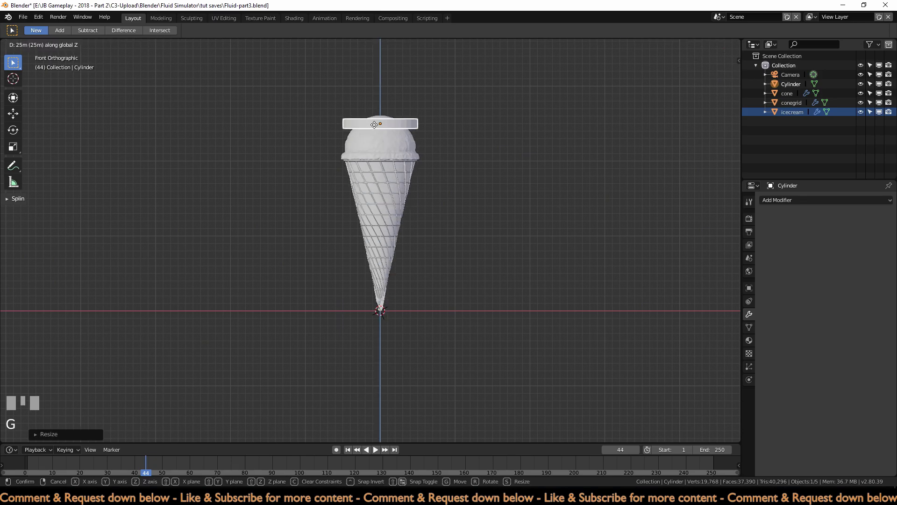
pyautogui.keyDown('ctrl'); pyautogui.click(371, 113); pyautogui.keyUp('ctrl')
pyautogui.keyDown('shift'); pyautogui.moveTo(441, 158); pyautogui.dragTo(438, 247, button='middle'); pyautogui.keyUp('shift')
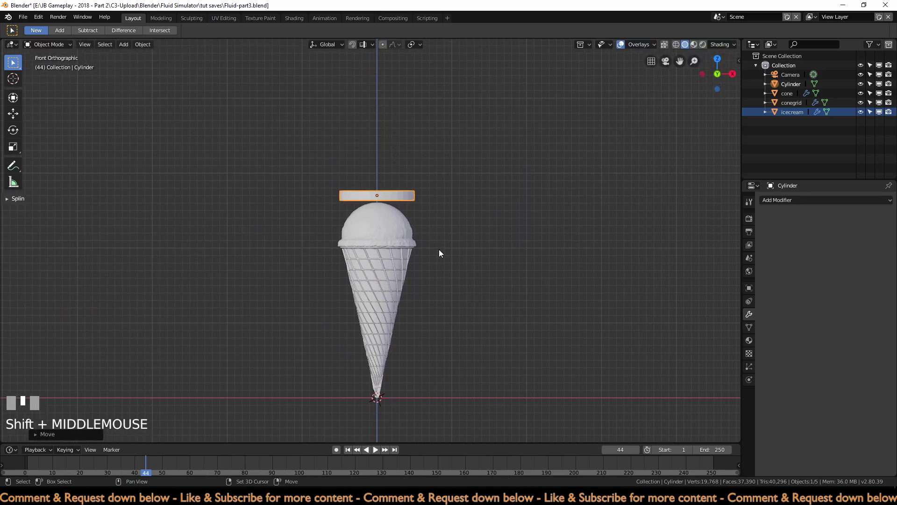
# Step: Thin the cylinder disc further along the global Z axis to a little under half its thickness
pyautogui.scroll(5, 495, 236)
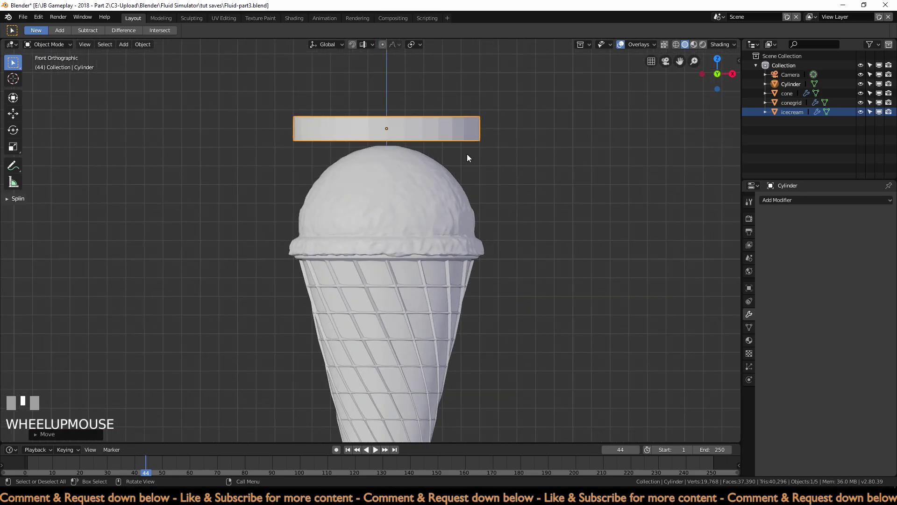
pyautogui.keyDown('shift'); pyautogui.moveTo(466, 158); pyautogui.dragTo(467, 177, button='middle'); pyautogui.keyUp('shift')
pyautogui.press('s')
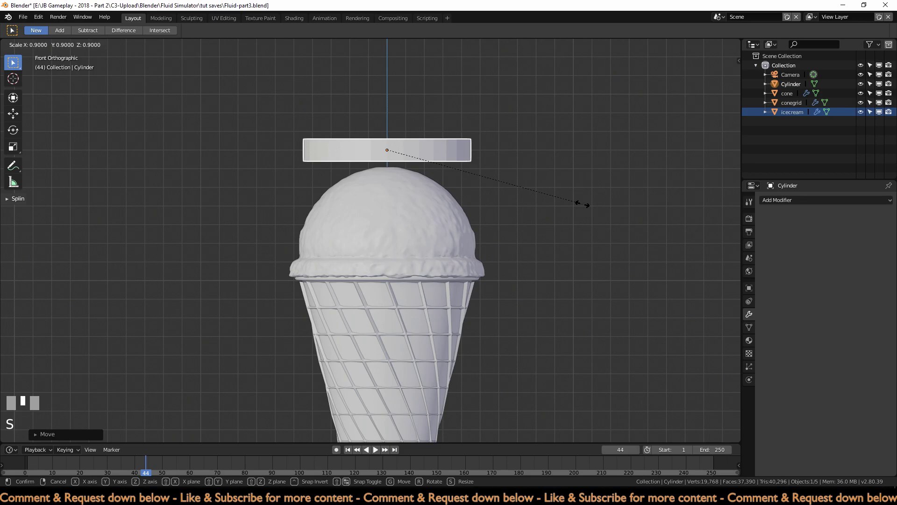
pyautogui.press('Escape')
pyautogui.press('s')
pyautogui.press('z')
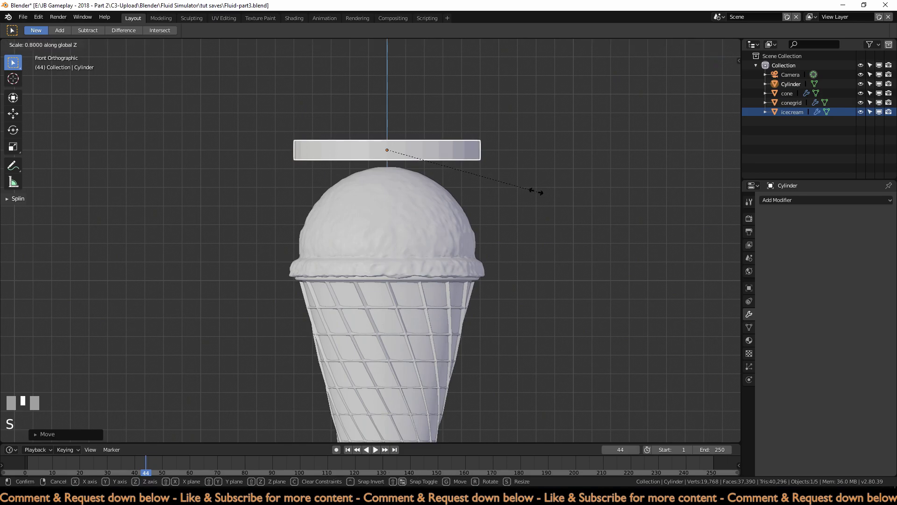
pyautogui.keyDown('ctrl'); pyautogui.click(422, 174); pyautogui.keyUp('ctrl')
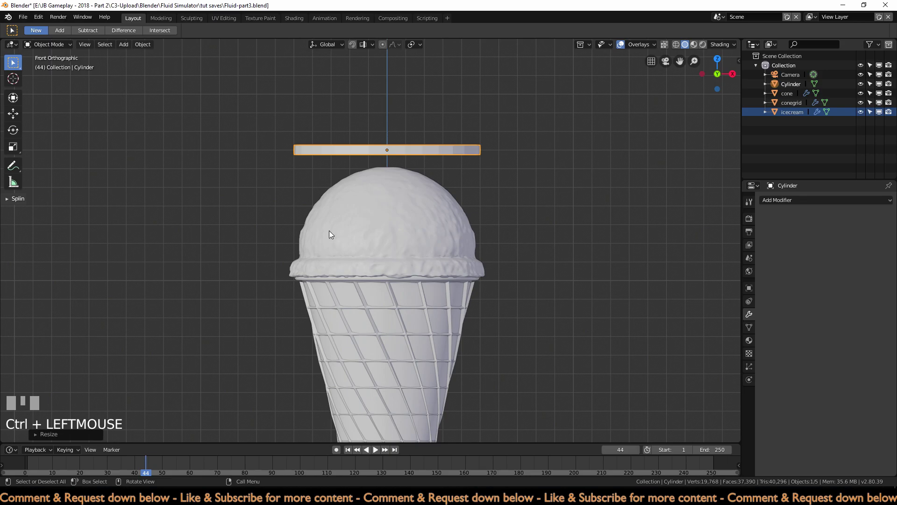
# Step: Add a mesh cube at the cone's tip and scale it up uniformly by 9
pyautogui.scroll(-2, 464, 247)
pyautogui.hotkey('shift', 'a')
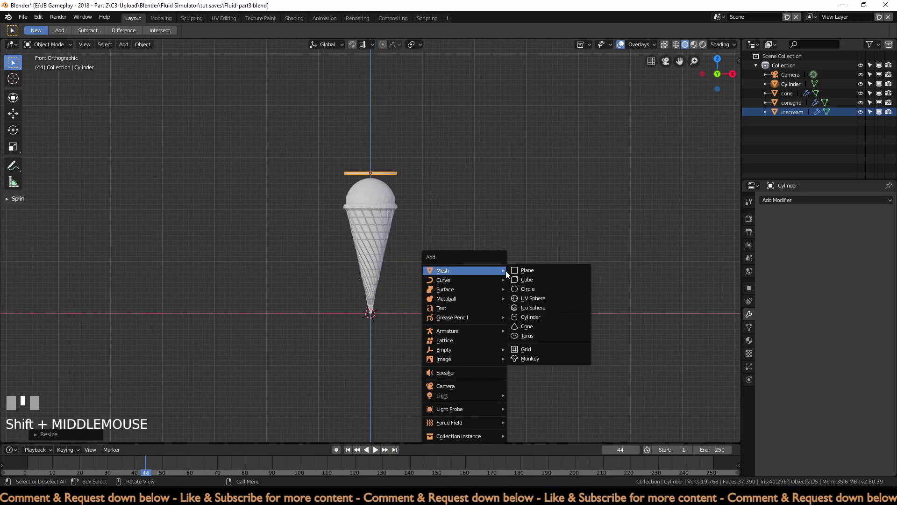
pyautogui.click(522, 280)
pyautogui.press('s')
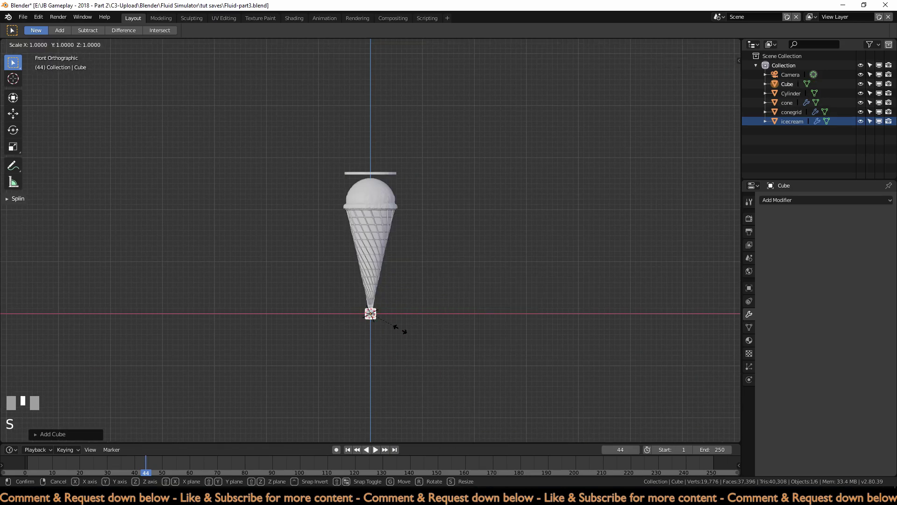
pyautogui.press('9')
pyautogui.click(400, 329)
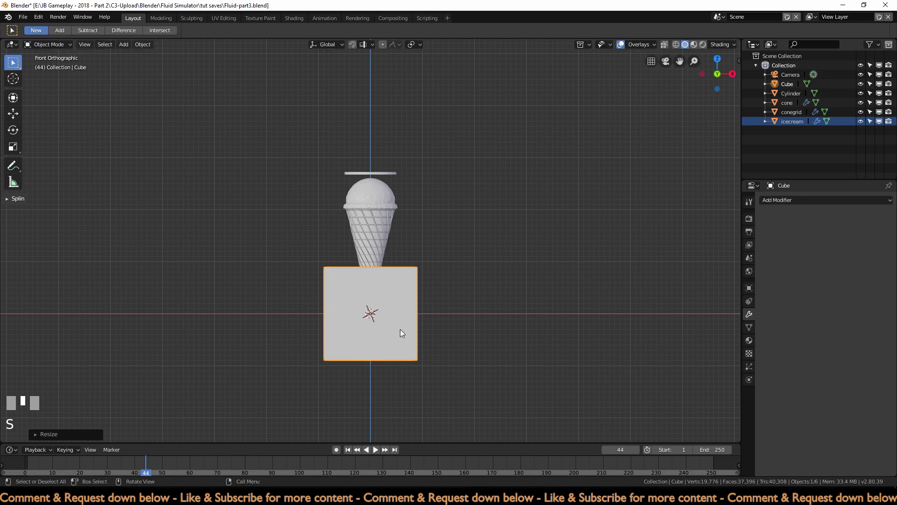
# Step: Switch the viewport to wireframe and raise the cube about 28 m along Z so it encloses the disc and scoop
pyautogui.press('z')
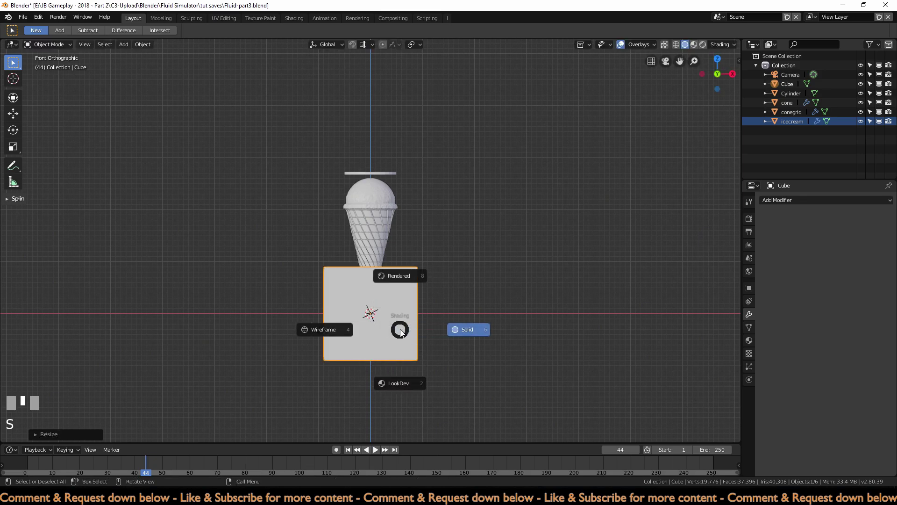
pyautogui.click(338, 330)
pyautogui.press('g')
pyautogui.press('z')
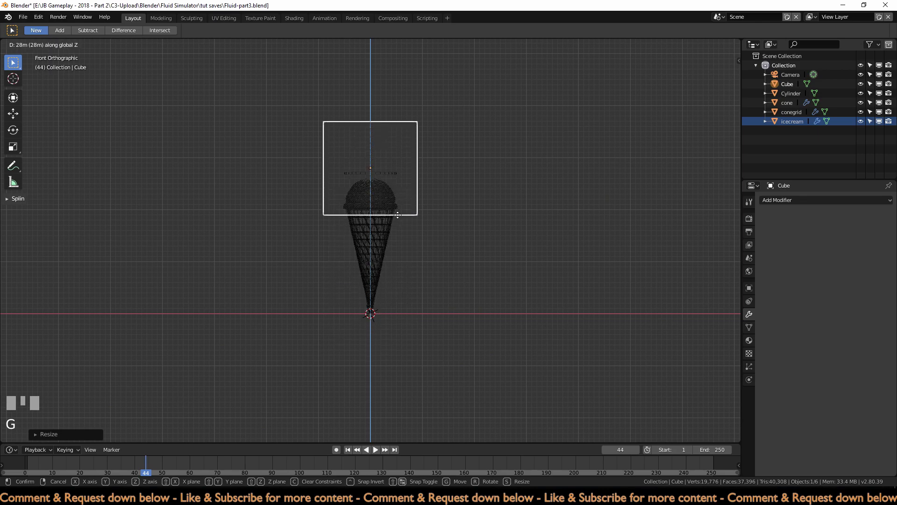
pyautogui.keyDown('ctrl'); pyautogui.click(380, 233); pyautogui.keyUp('ctrl')
pyautogui.keyDown('shift'); pyautogui.moveTo(380, 234); pyautogui.dragTo(413, 248, button='middle'); pyautogui.keyUp('shift')
pyautogui.scroll(3, 431, 295)
pyautogui.scroll(4, 426, 266)
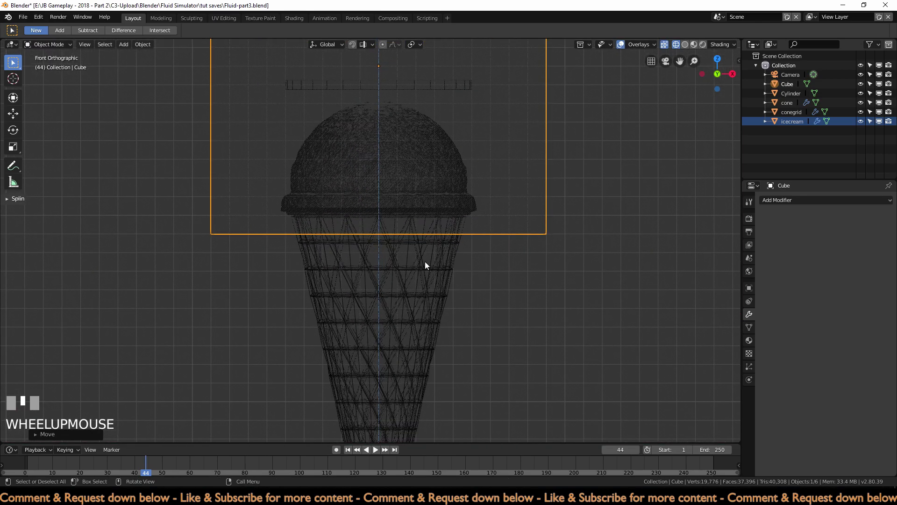
pyautogui.scroll(3, 464, 216)
pyautogui.keyDown('shift'); pyautogui.moveTo(463, 306); pyautogui.dragTo(582, 352, button='middle'); pyautogui.keyUp('shift')
pyautogui.scroll(-2, 578, 347)
pyautogui.scroll(-1, 506, 287)
pyautogui.keyDown('shift'); pyautogui.moveTo(441, 189); pyautogui.dragTo(446, 292, button='middle'); pyautogui.keyUp('shift')
pyautogui.scroll(-3, 446, 292)
# Step: Disable proportional editing and lower the cube's top vertices 6 m along Z to a little above the disc
pyautogui.press('Tab')
pyautogui.click(524, 200)
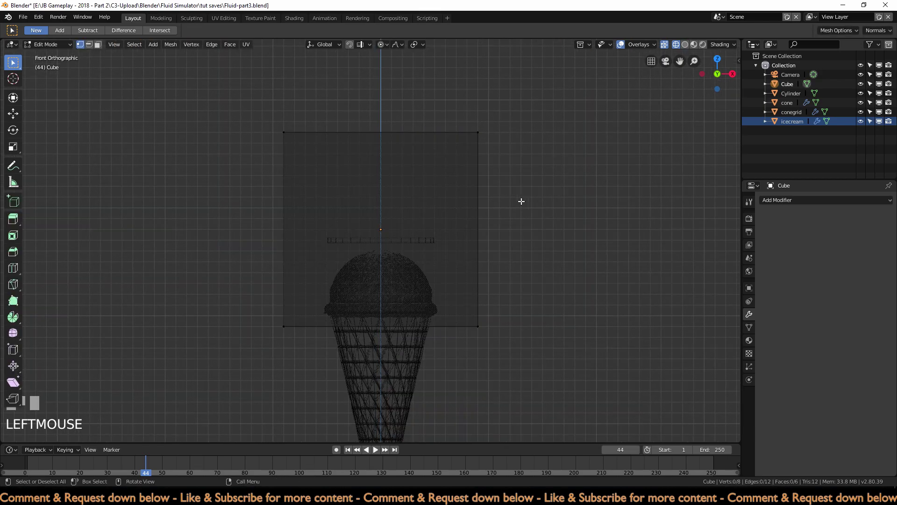
pyautogui.press('b')
pyautogui.moveTo(224, 94); pyautogui.dragTo(523, 155)
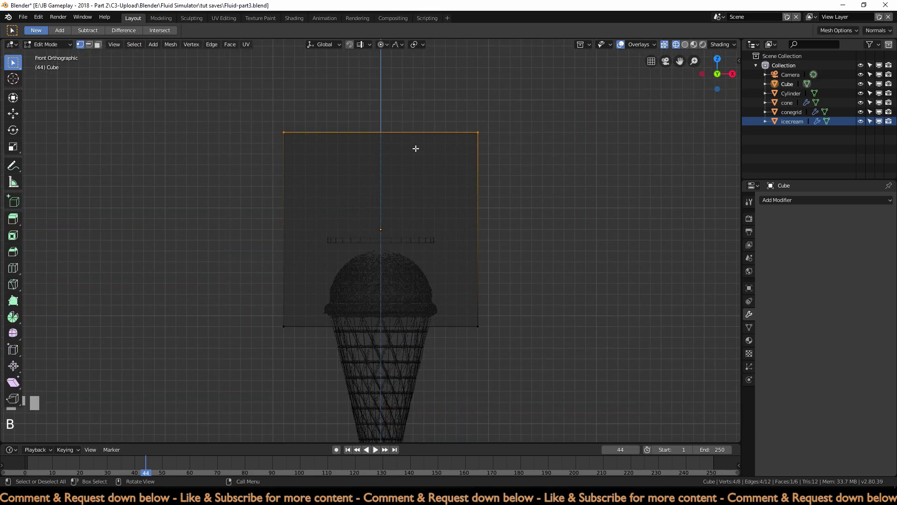
pyautogui.press('g')
pyautogui.press('Escape')
pyautogui.click(384, 46)
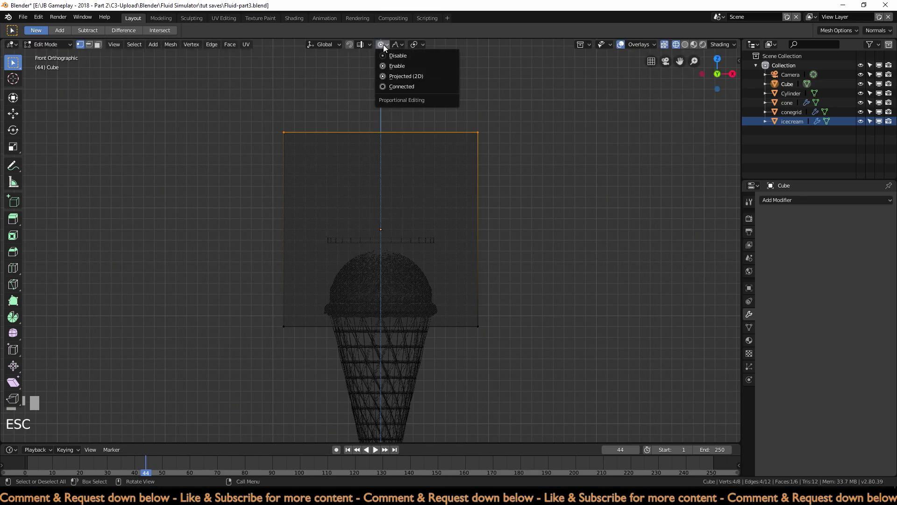
pyautogui.click(396, 55)
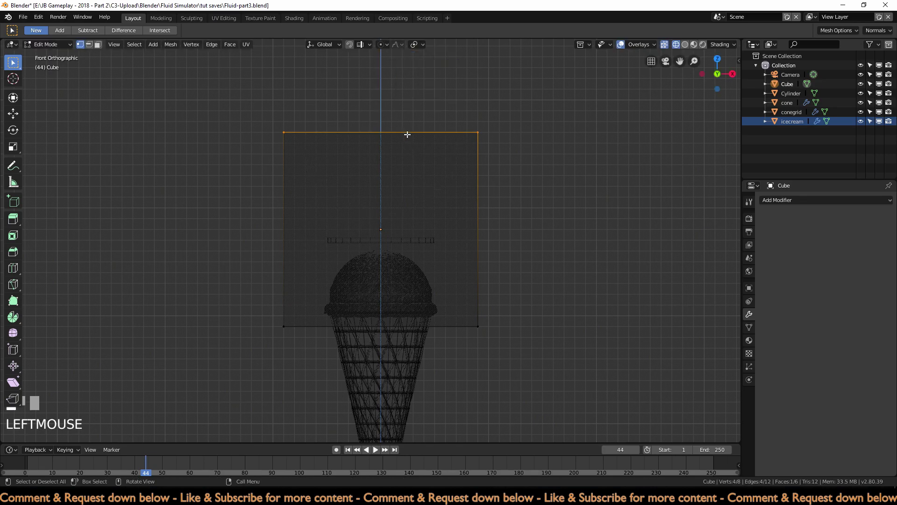
pyautogui.press('g')
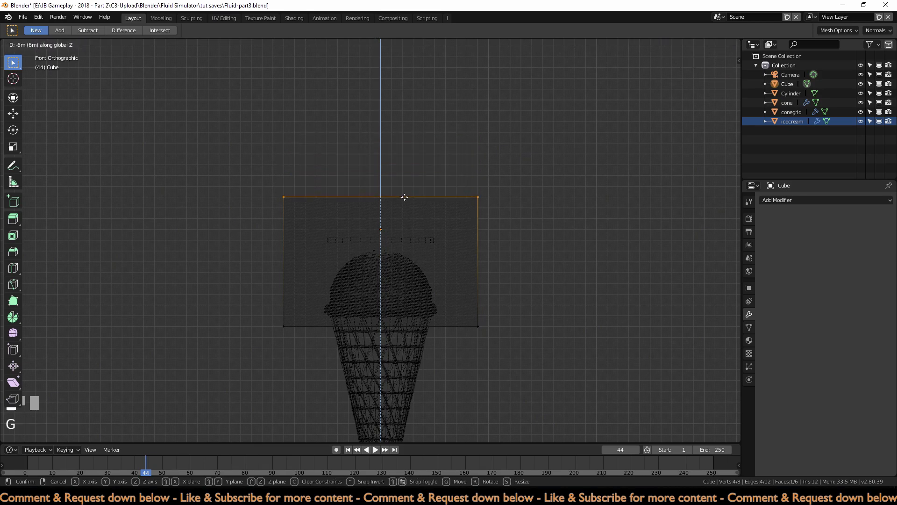
pyautogui.click(405, 197)
pyautogui.moveTo(561, 292); pyautogui.dragTo(518, 276, button='middle')
pyautogui.press('Tab')
# Step: Enable fluid physics on the cylinder disc and set its type to Fluid
pyautogui.click(411, 206)
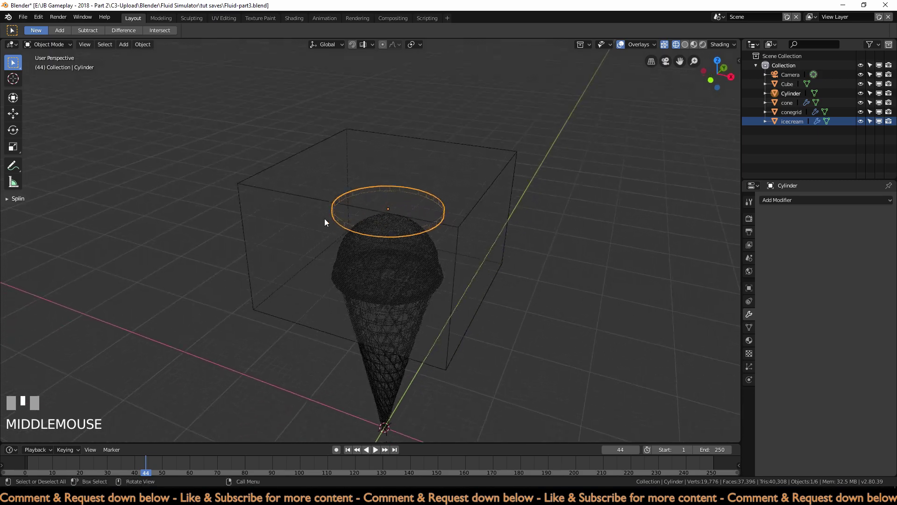
pyautogui.click(749, 379)
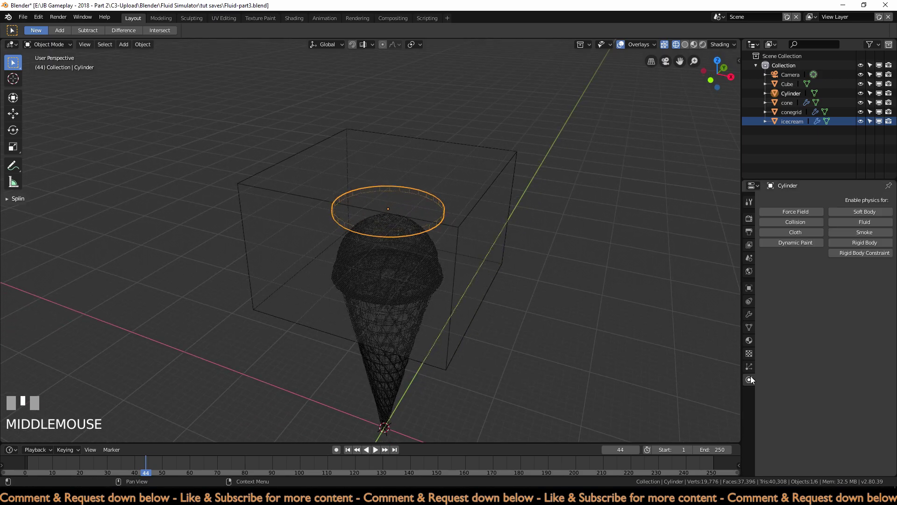
pyautogui.click(881, 226)
pyautogui.click(856, 281)
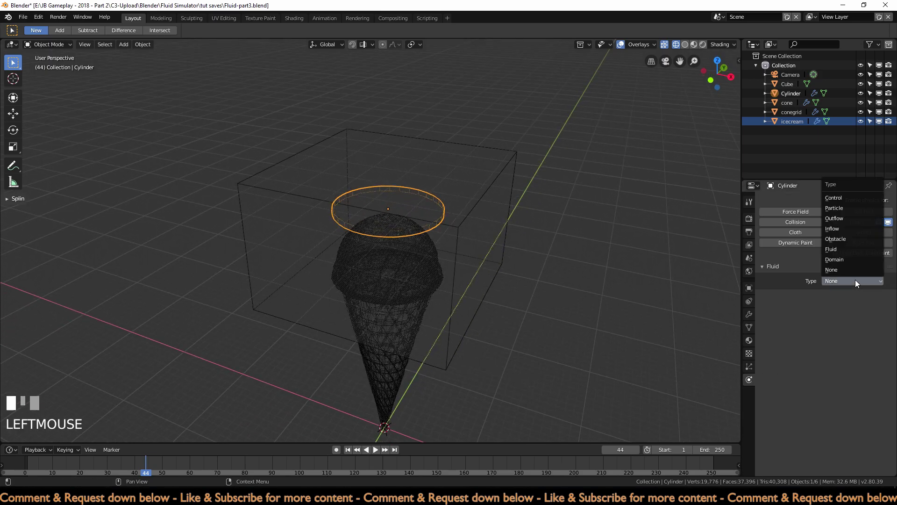
pyautogui.click(850, 247)
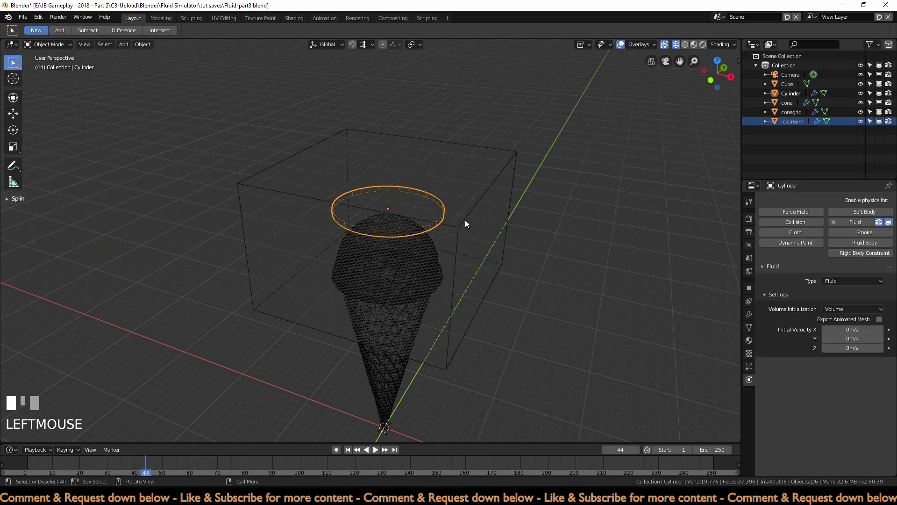
# Step: Enable fluid physics on the enclosing cube and set its type to Domain
pyautogui.click(513, 169)
pyautogui.click(871, 222)
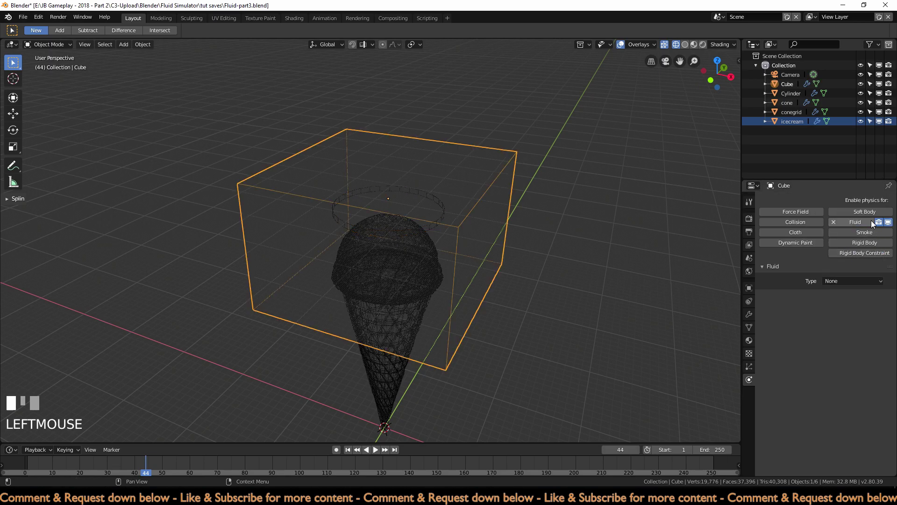
pyautogui.click(843, 280)
pyautogui.click(844, 255)
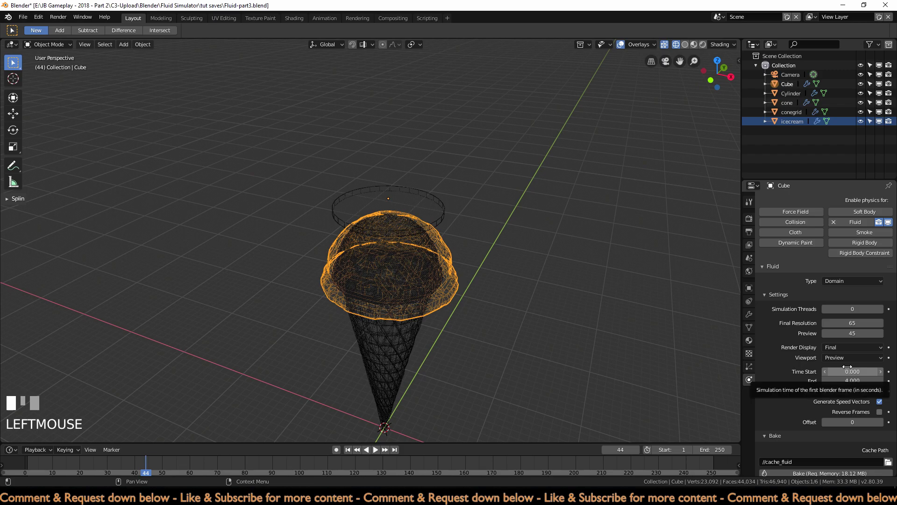
# Step: Set the domain's viscosity to base 9 and exponent 1, and its final resolution to 100
pyautogui.scroll(-4, 836, 369)
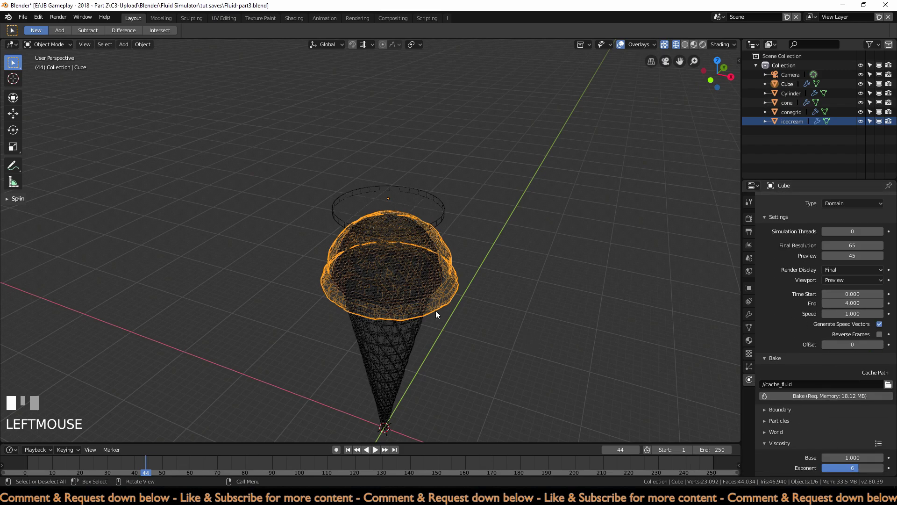
pyautogui.moveTo(862, 467); pyautogui.dragTo(829, 467)
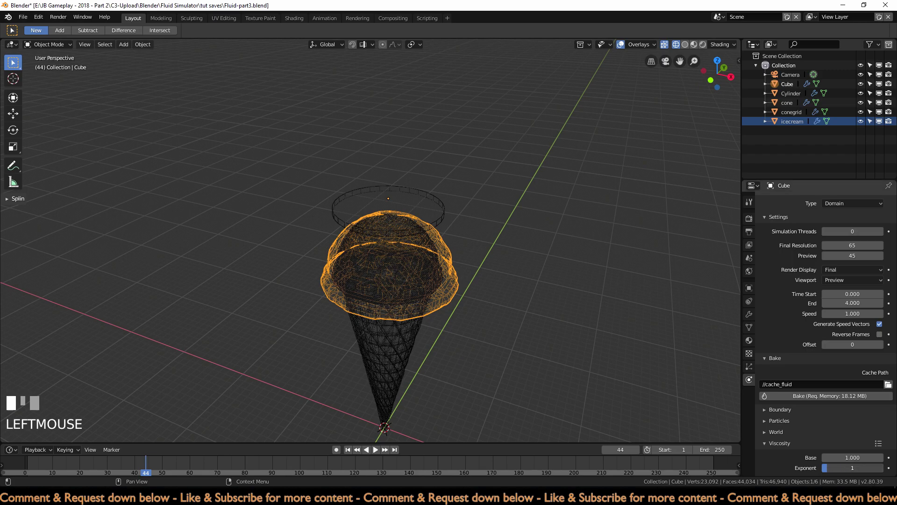
pyautogui.click(841, 458)
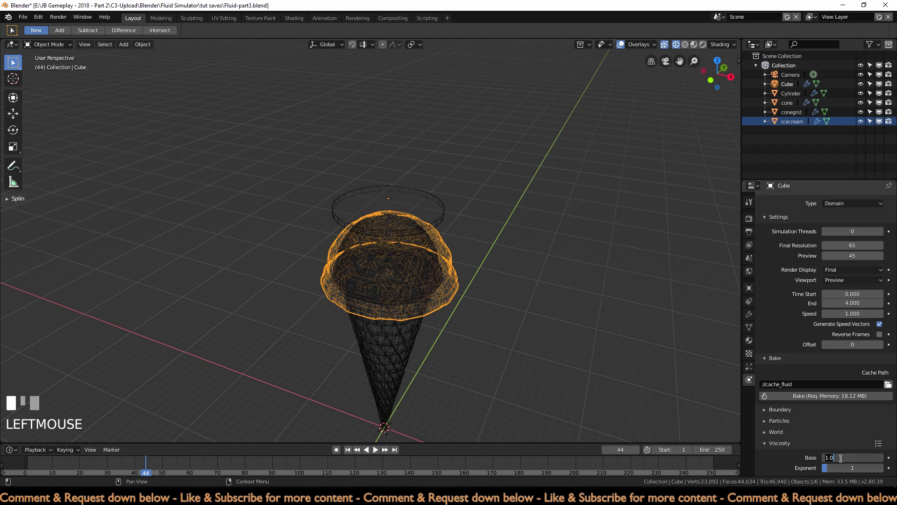
pyautogui.press('Return')
pyautogui.scroll(1, 701, 350)
pyautogui.click(865, 245)
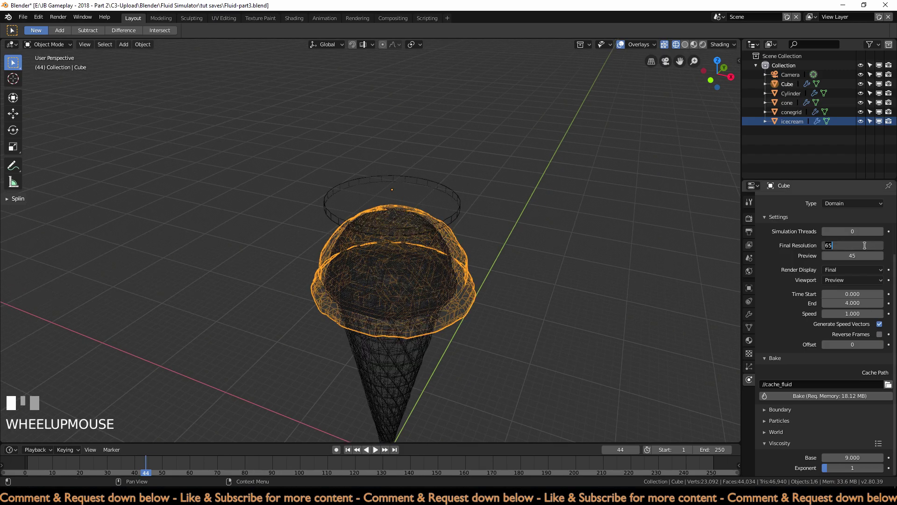
pyautogui.write('100')
pyautogui.press('Return')
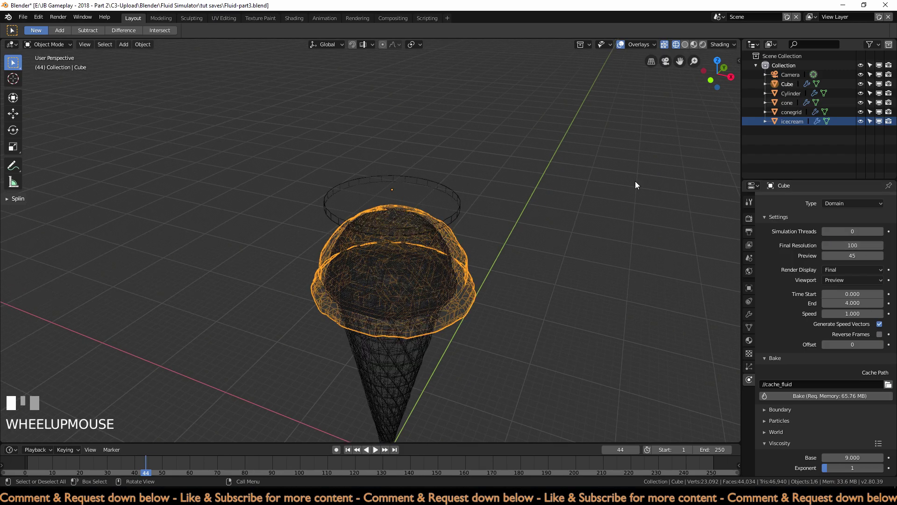
# Step: Save the file and start baking the domain's fluid simulation
pyautogui.hotkey('ctrl', 's')
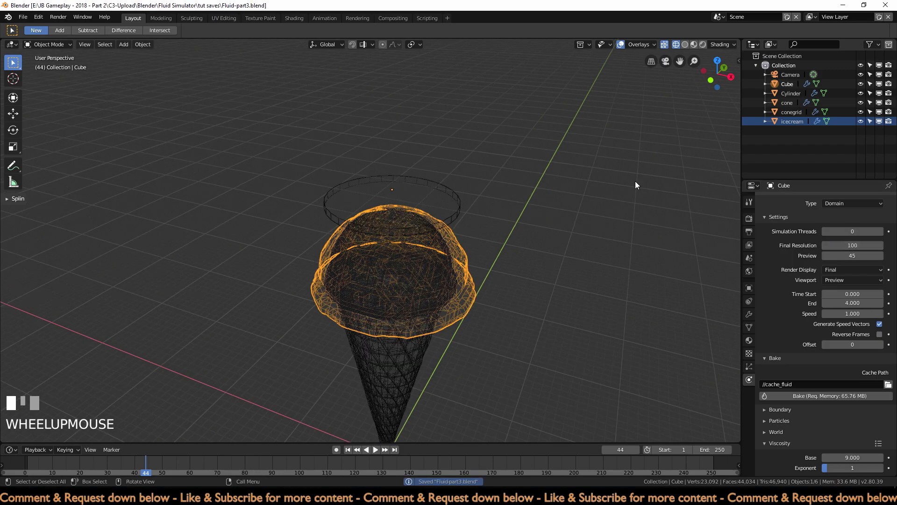
pyautogui.click(839, 397)
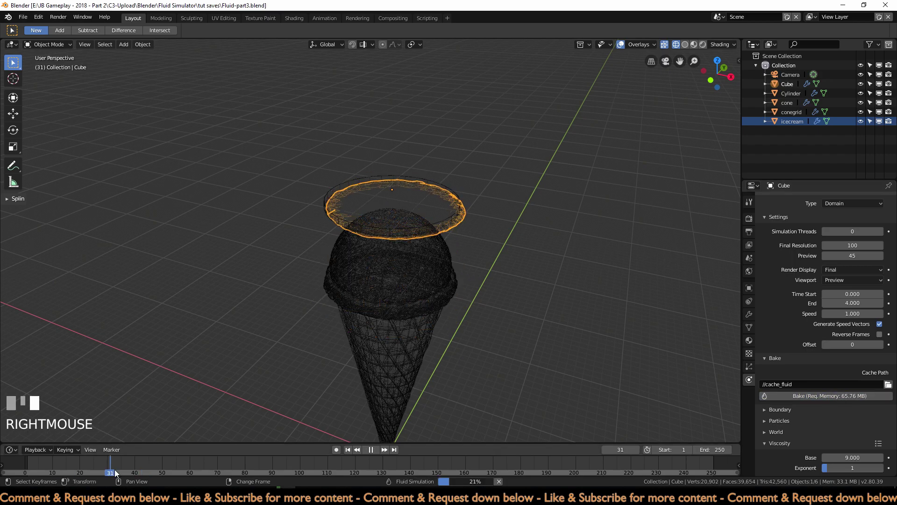
# Step: Scrub the timeline to frame 58 and switch to solid shading to examine how the fluid meets the scoop
pyautogui.moveTo(113, 472)
pyautogui.mouseDown(button='right')
pyautogui.moveTo(225, 472)
pyautogui.moveTo(90, 468)
pyautogui.moveTo(119, 468)
pyautogui.mouseUp(button='right')
pyautogui.moveTo(298, 385); pyautogui.dragTo(319, 375, button='middle')
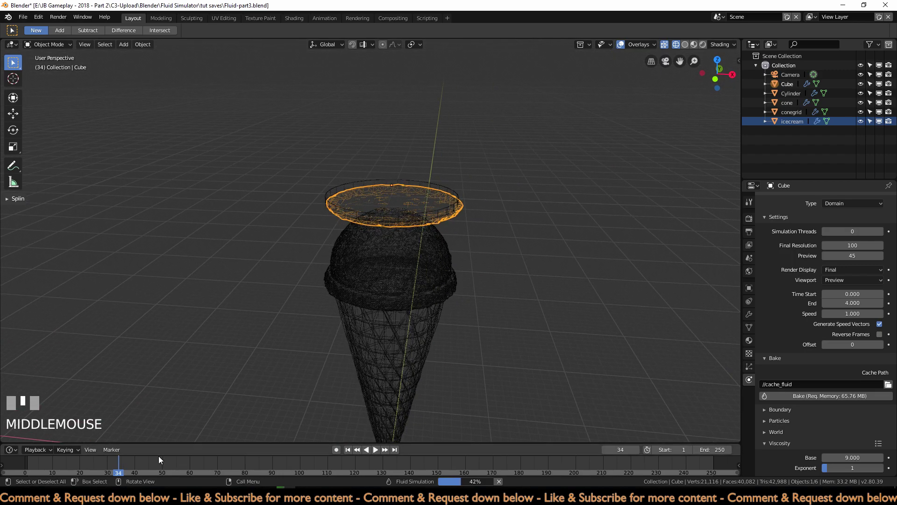
pyautogui.moveTo(123, 455); pyautogui.dragTo(185, 460, button='right')
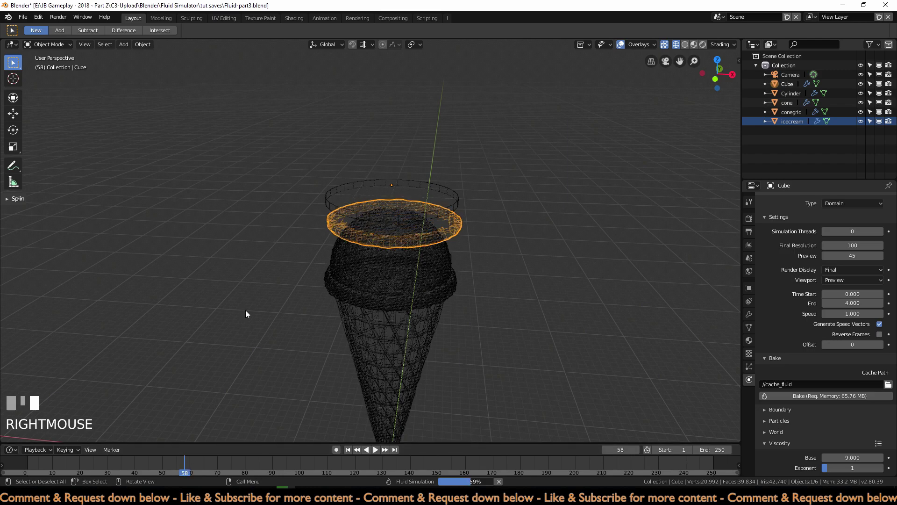
pyautogui.press('z')
pyautogui.click(296, 311)
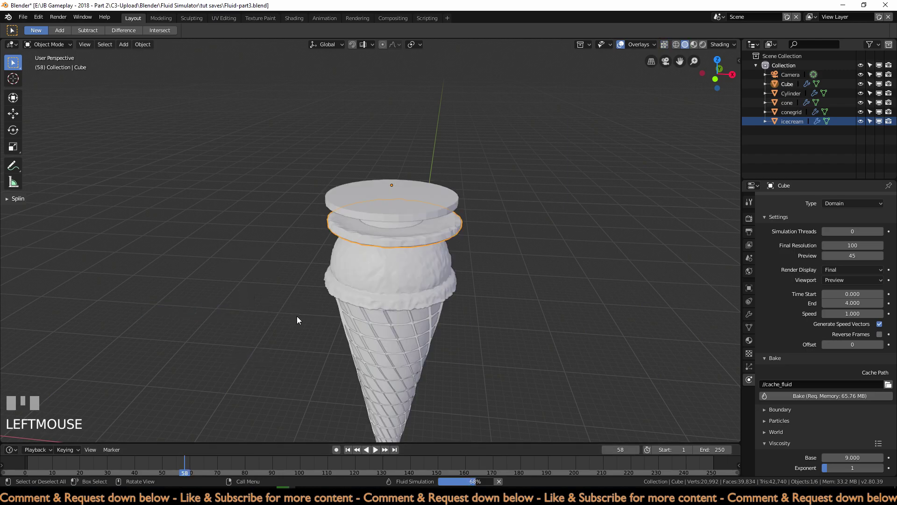
pyautogui.scroll(2, 405, 350)
# Step: Rename the cylinder disc to "fake" and hide it in the viewport
pyautogui.click(469, 184)
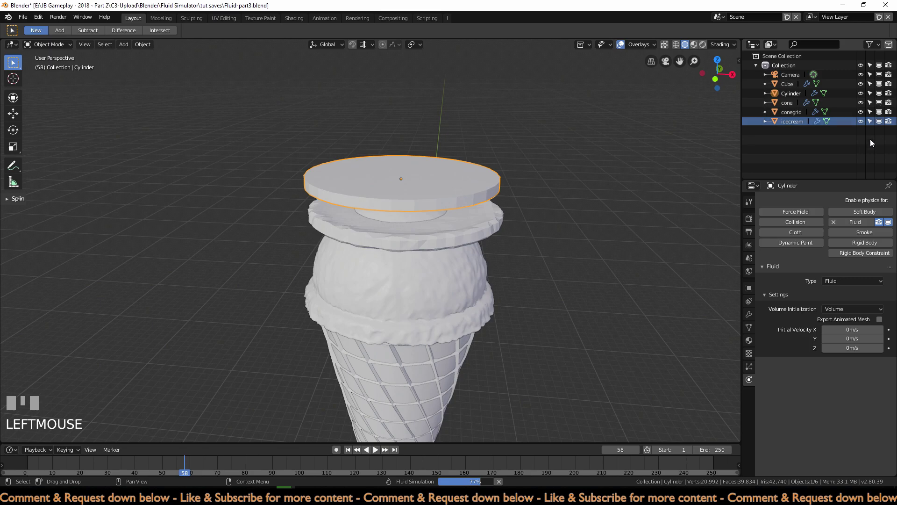
pyautogui.click(778, 94)
pyautogui.doubleClick(778, 92)
pyautogui.write('ake')
pyautogui.press('Return')
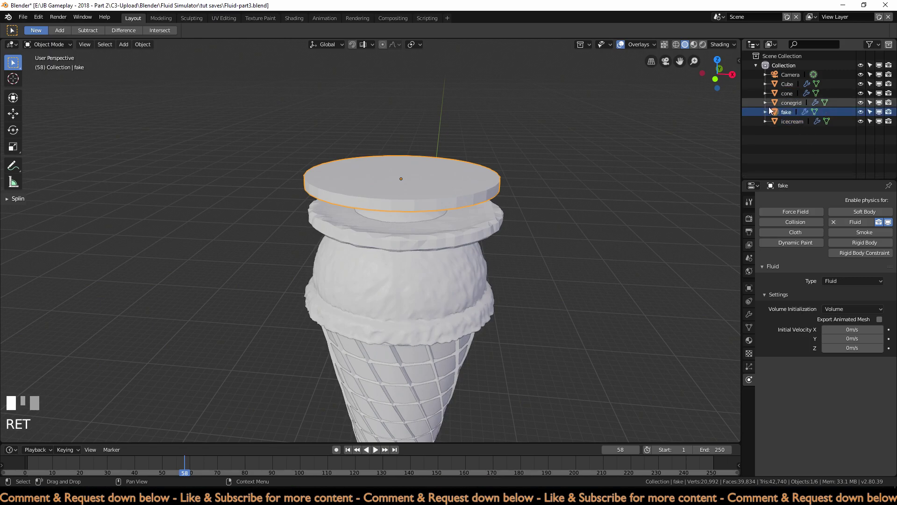
pyautogui.click(860, 112)
# Step: Enable fluid physics on the ice cream scoop and set its type to Obstacle
pyautogui.moveTo(546, 274); pyautogui.dragTo(538, 276, button='middle')
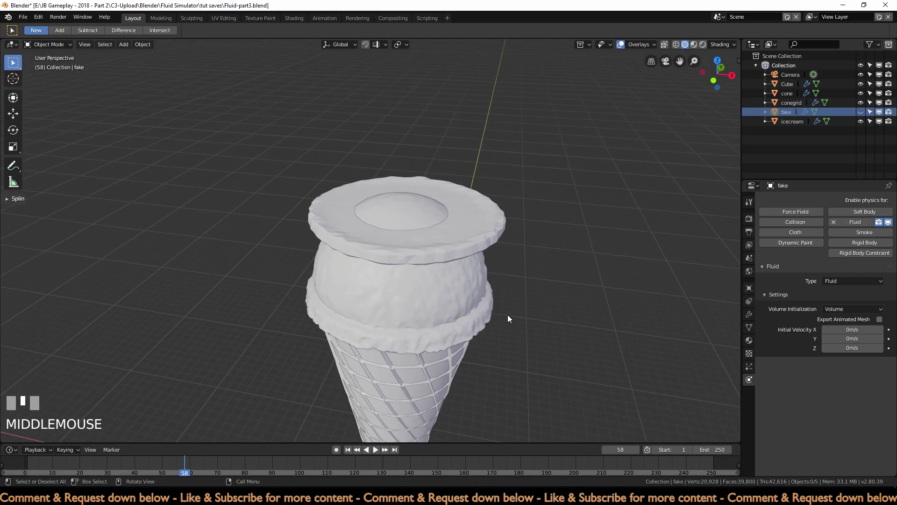
pyautogui.click(413, 289)
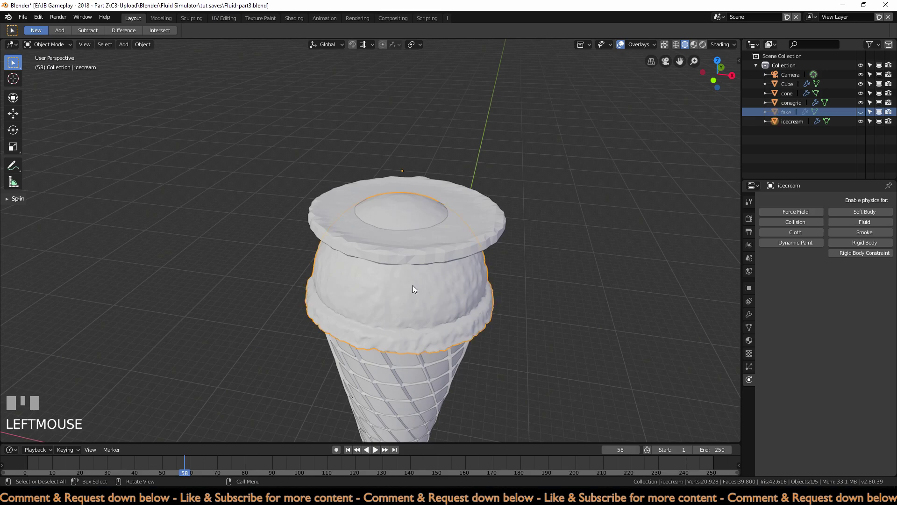
pyautogui.click(867, 222)
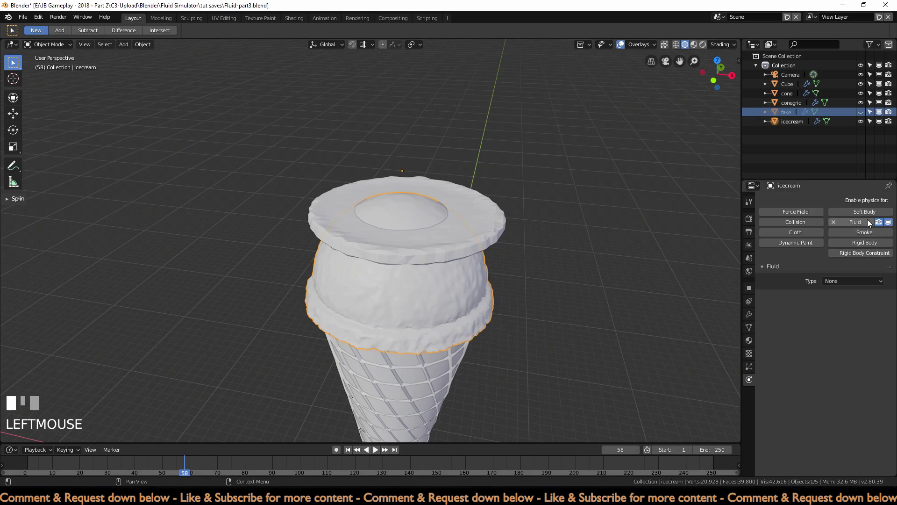
pyautogui.click(838, 280)
pyautogui.click(840, 241)
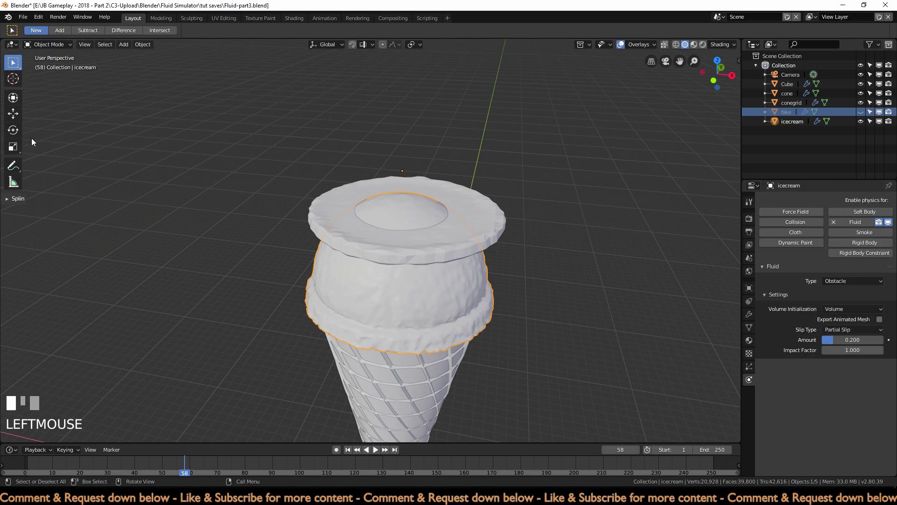
# Step: Select the fluid domain, bring up its bake settings and save the file
pyautogui.click(434, 245)
pyautogui.scroll(-4, 812, 452)
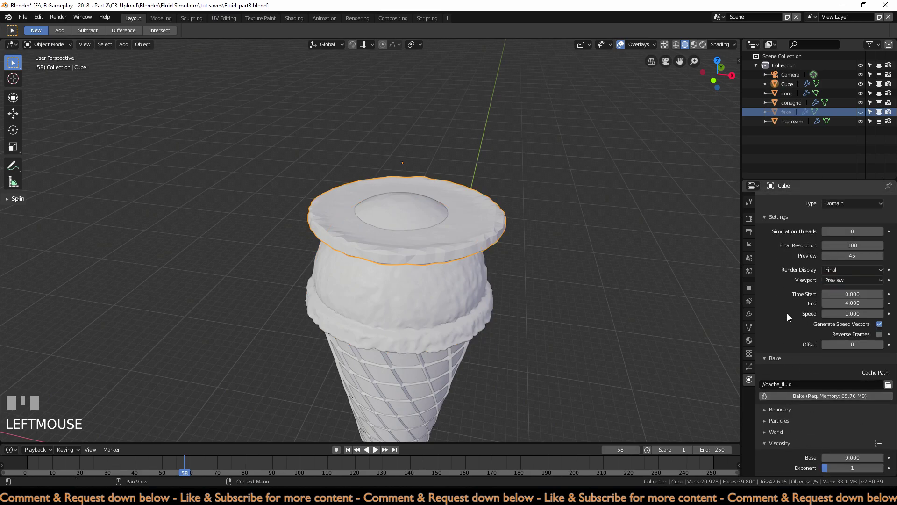
pyautogui.hotkey('ctrl', 's')
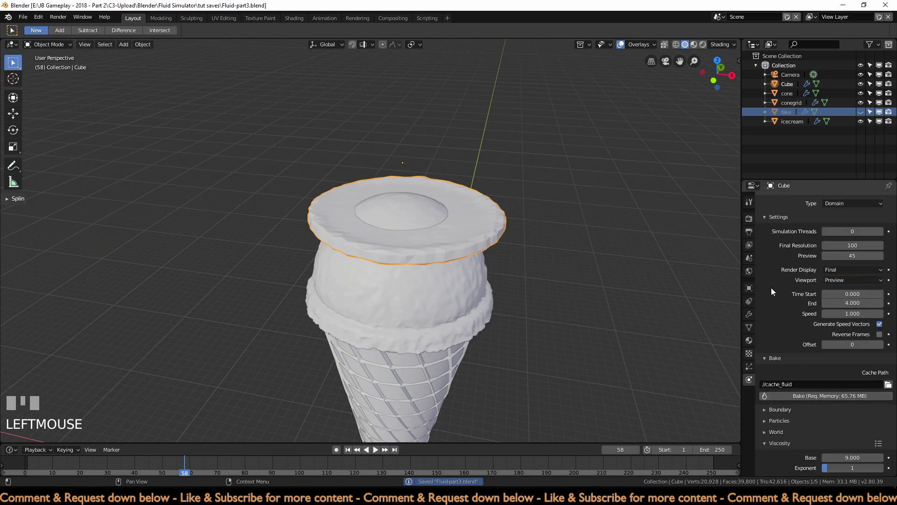
# Step: Bake the fluid simulation and scrub the timeline to frame 114 to examine how the topping flows over the scoop
pyautogui.click(828, 395)
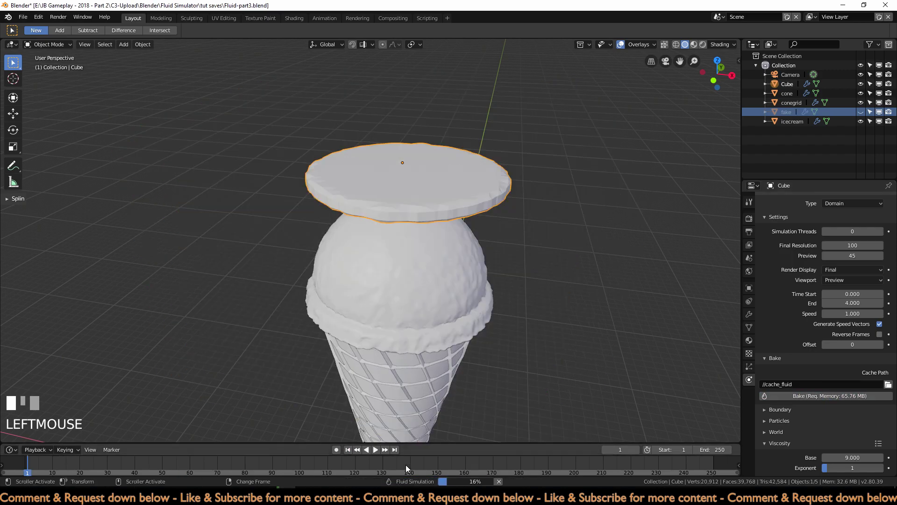
pyautogui.moveTo(34, 467); pyautogui.dragTo(148, 476, button='right')
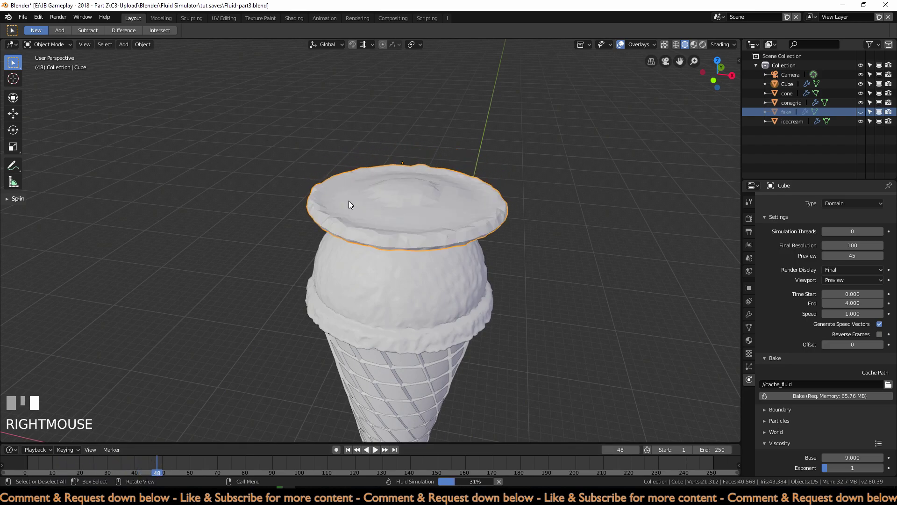
pyautogui.moveTo(189, 461); pyautogui.dragTo(338, 457, button='right')
pyautogui.moveTo(450, 360); pyautogui.dragTo(427, 256, button='middle')
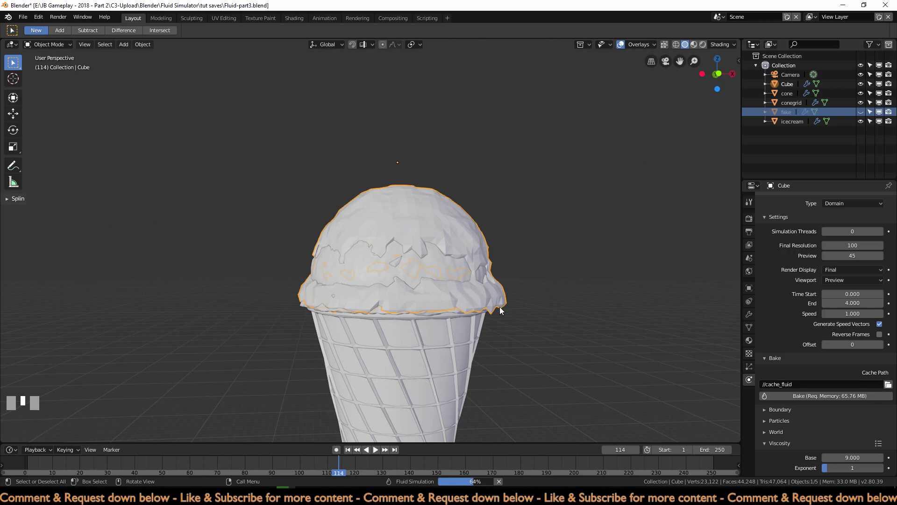
# Step: Return to the first frame, unhide the fake disc and scale it down uniformly
pyautogui.click(348, 449)
pyautogui.click(860, 113)
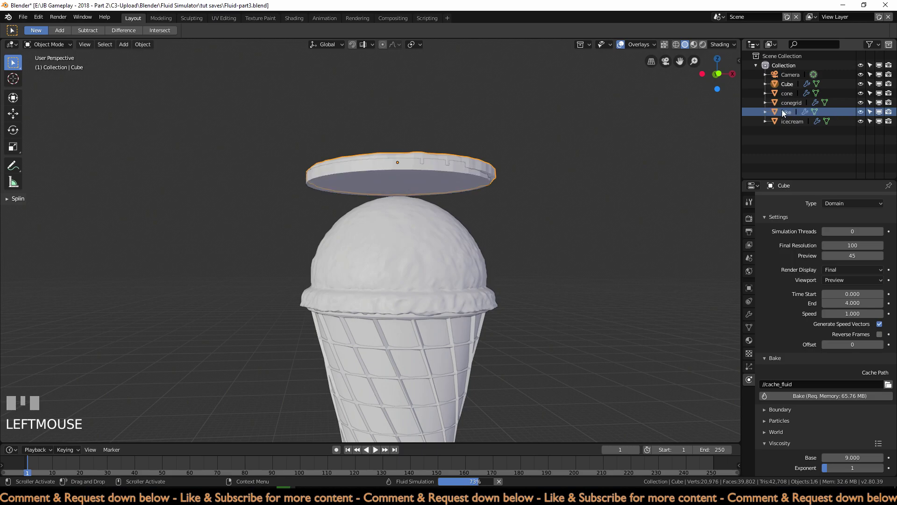
pyautogui.press('KP_7')
pyautogui.press('s')
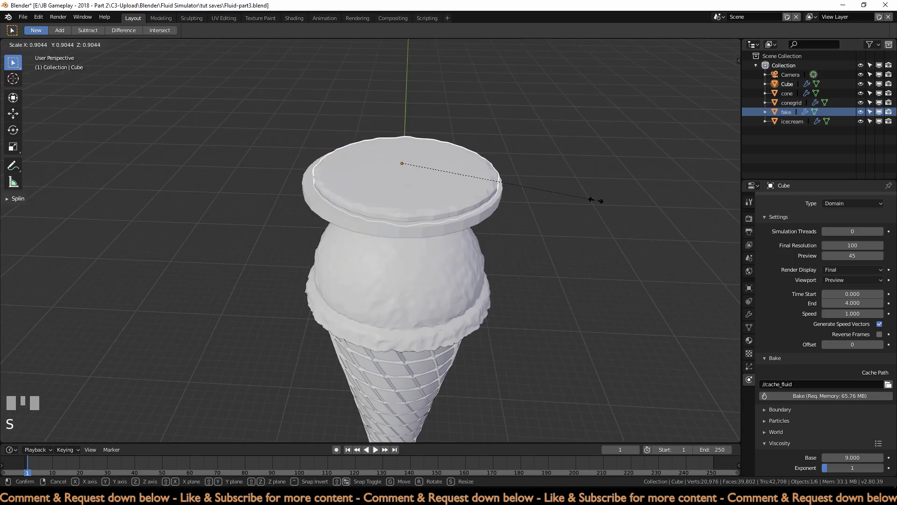
pyautogui.press('Escape')
pyautogui.click(420, 235)
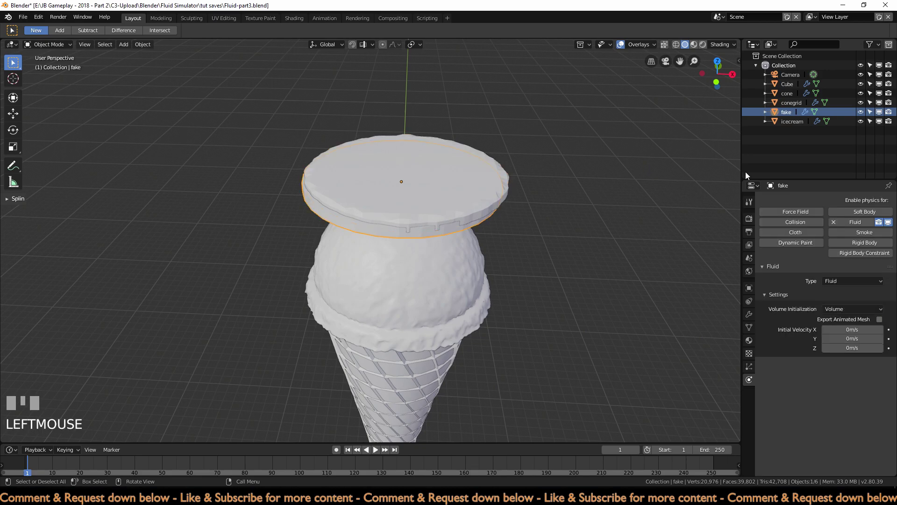
pyautogui.press('s')
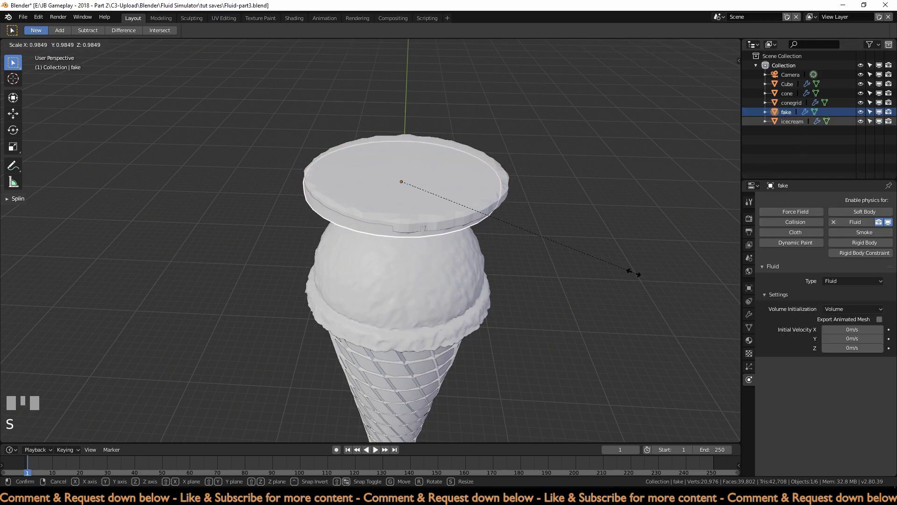
pyautogui.click(590, 258)
# Step: Thicken the fake disc along the Z axis in front view, keeping its underside just above the scoop
pyautogui.press('KP_1')
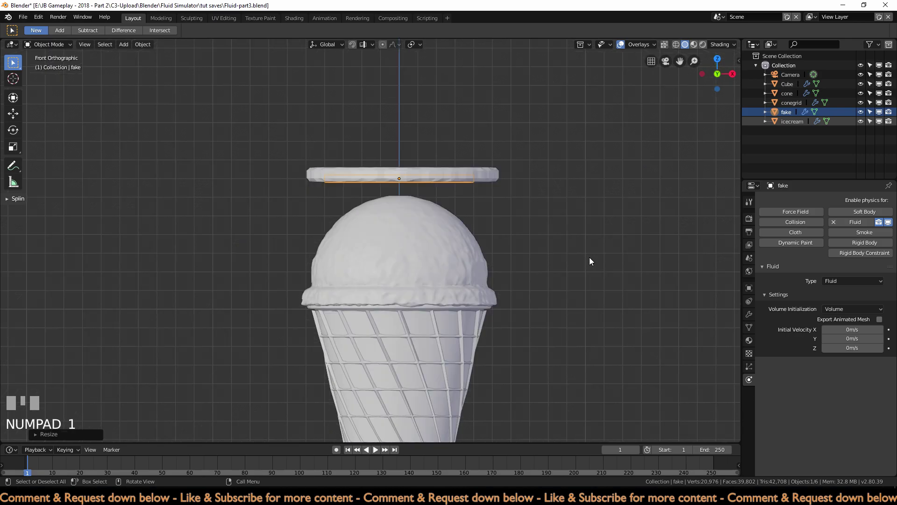
pyautogui.press('s')
pyautogui.press('z')
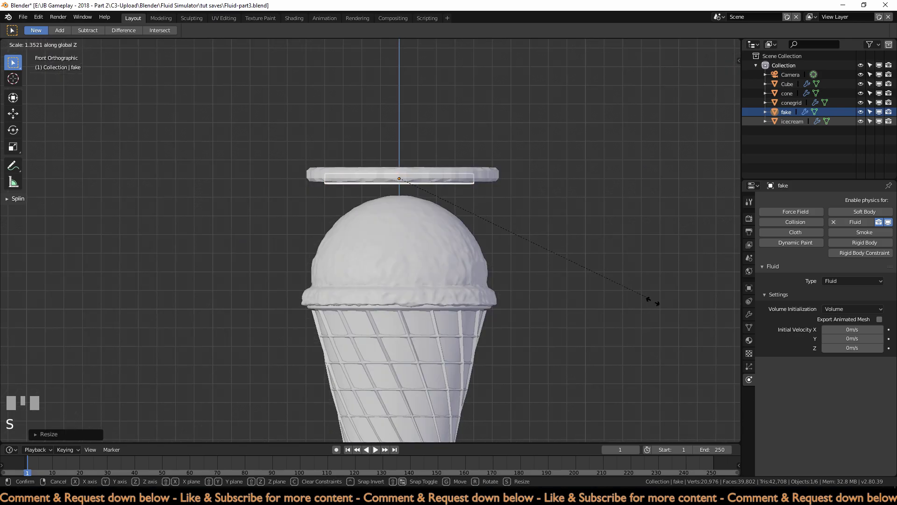
pyautogui.click(126, 410)
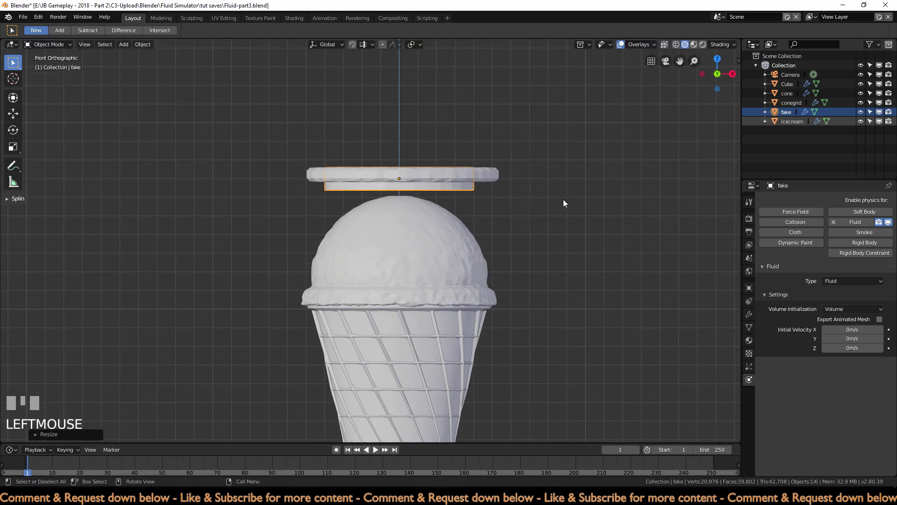
# Step: Select the fluid domain, save the file and bake the simulation again with the thicker disc
pyautogui.click(492, 176)
pyautogui.scroll(-3, 830, 444)
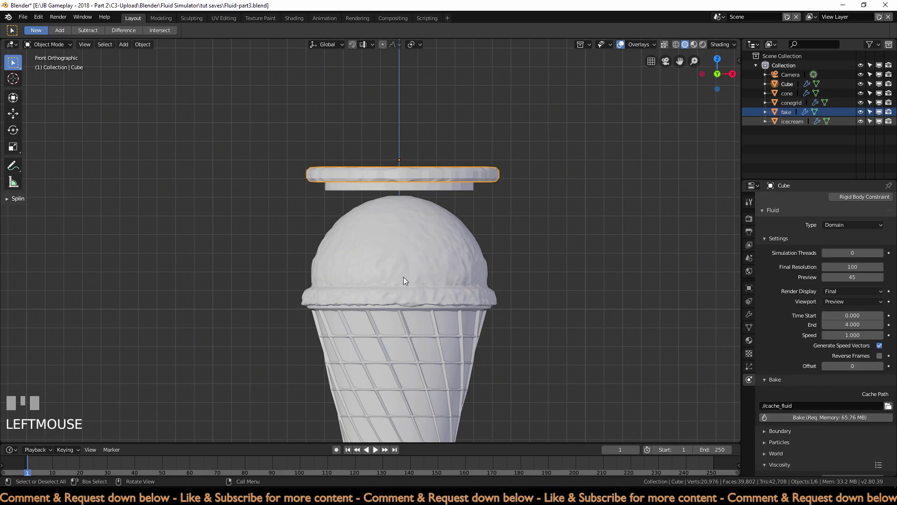
pyautogui.hotkey('ctrl', 's')
pyautogui.click(826, 417)
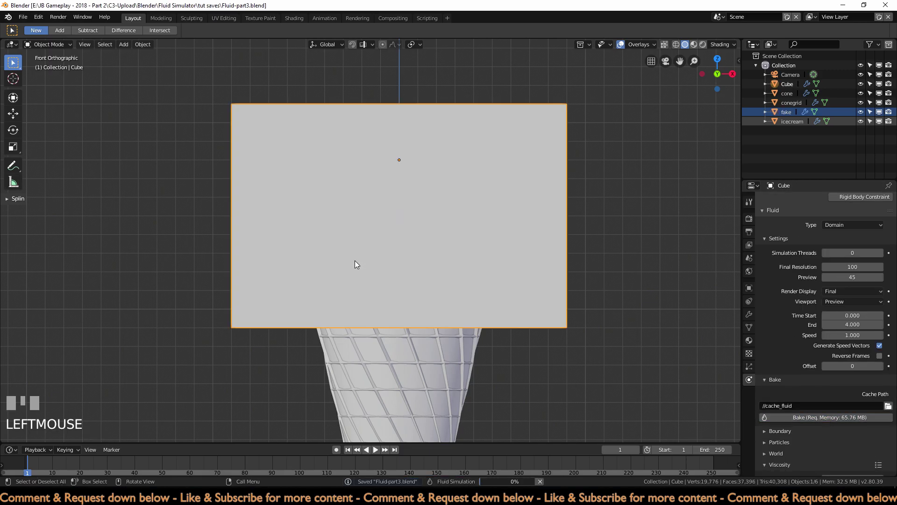
pyautogui.moveTo(417, 229); pyautogui.dragTo(405, 251, button='middle')
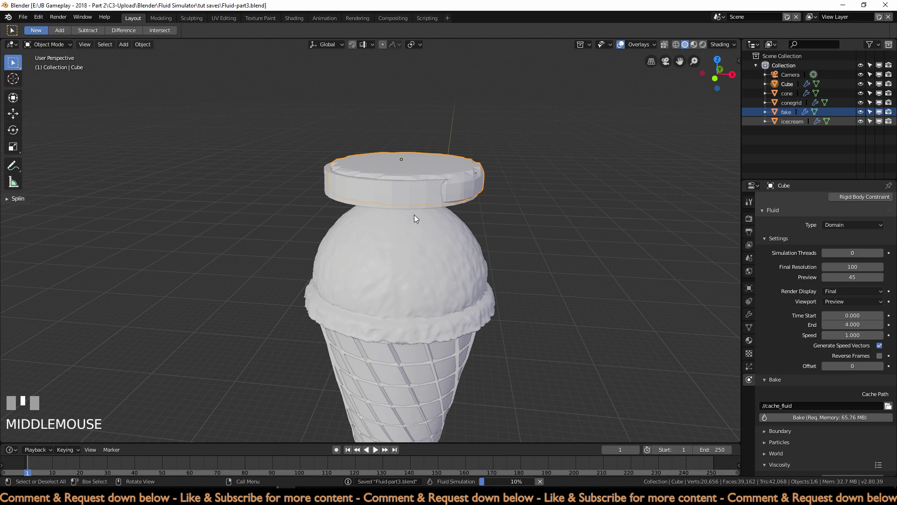
# Step: Hide the fake disc and scrub the timeline to frame 145 to examine the topping's coverage of the scoop
pyautogui.click(860, 112)
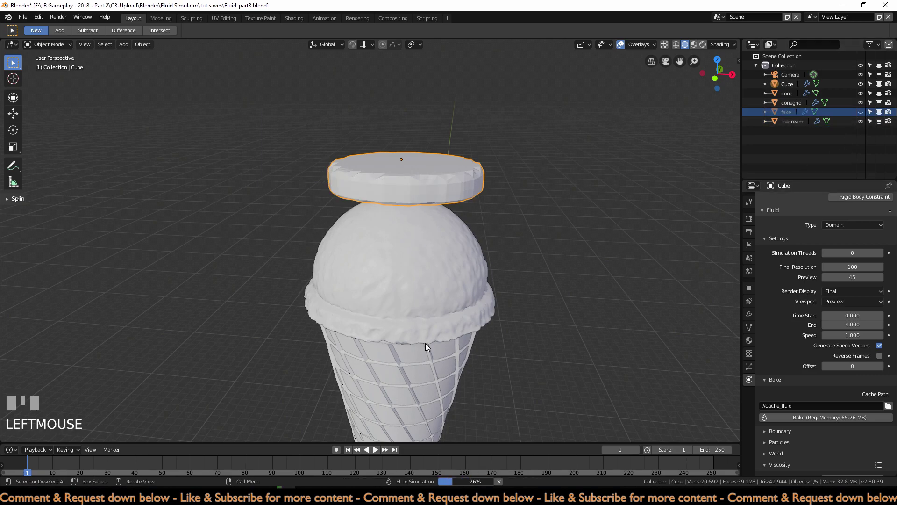
pyautogui.moveTo(425, 343); pyautogui.dragTo(443, 324, button='middle')
pyautogui.moveTo(36, 464); pyautogui.dragTo(424, 470, button='right')
pyautogui.moveTo(449, 383); pyautogui.dragTo(456, 319, button='middle')
pyautogui.moveTo(478, 197); pyautogui.dragTo(513, 268, button='middle')
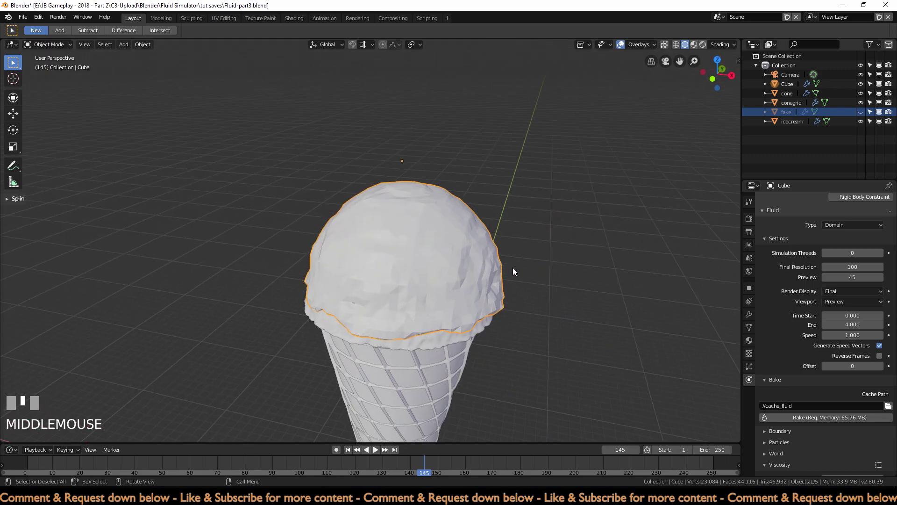
# Step: Replay the flow from the first frame to frame 147 and check the topping's fit in front and right views
pyautogui.click(348, 449)
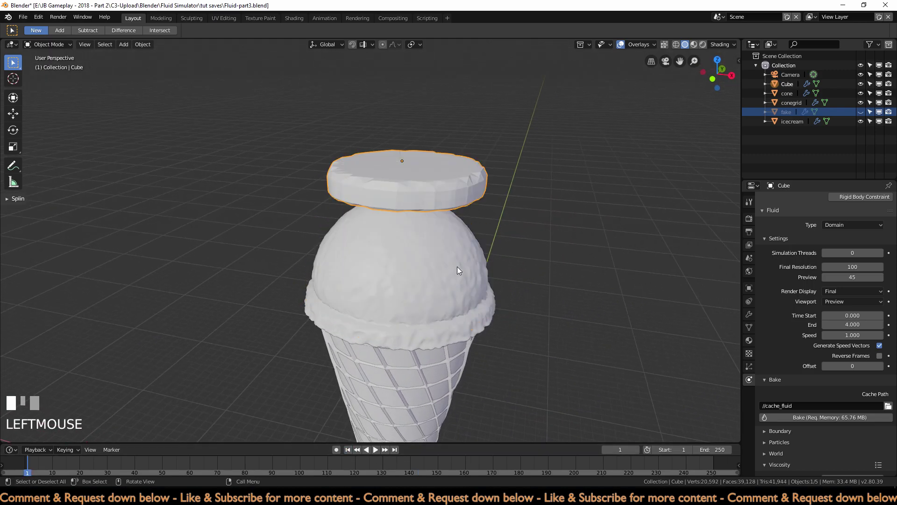
pyautogui.click(209, 471)
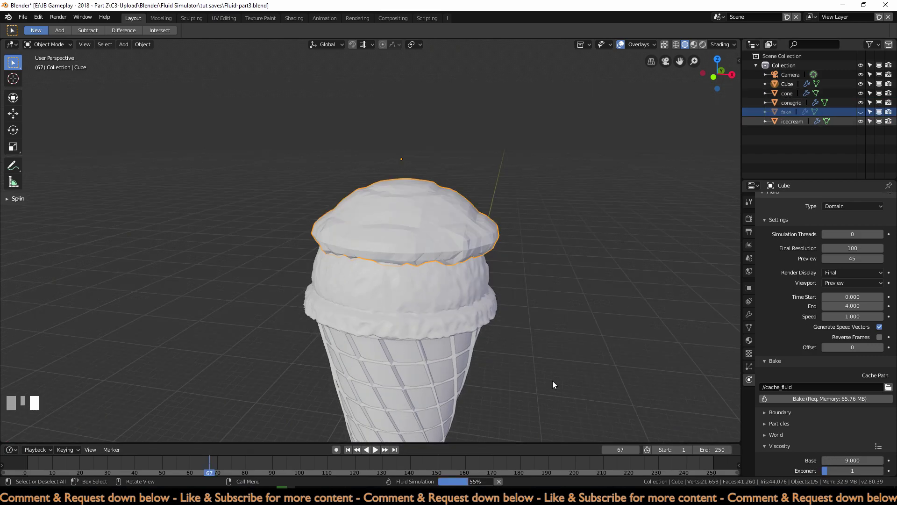
pyautogui.moveTo(208, 464); pyautogui.dragTo(429, 467, button='right')
pyautogui.moveTo(446, 385); pyautogui.dragTo(413, 284, button='middle')
pyautogui.press('KP_1')
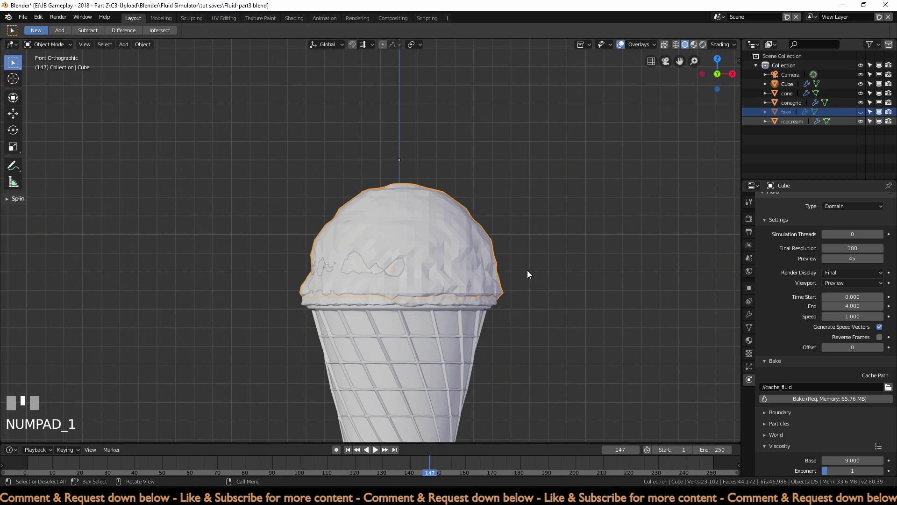
pyautogui.press('KP_3')
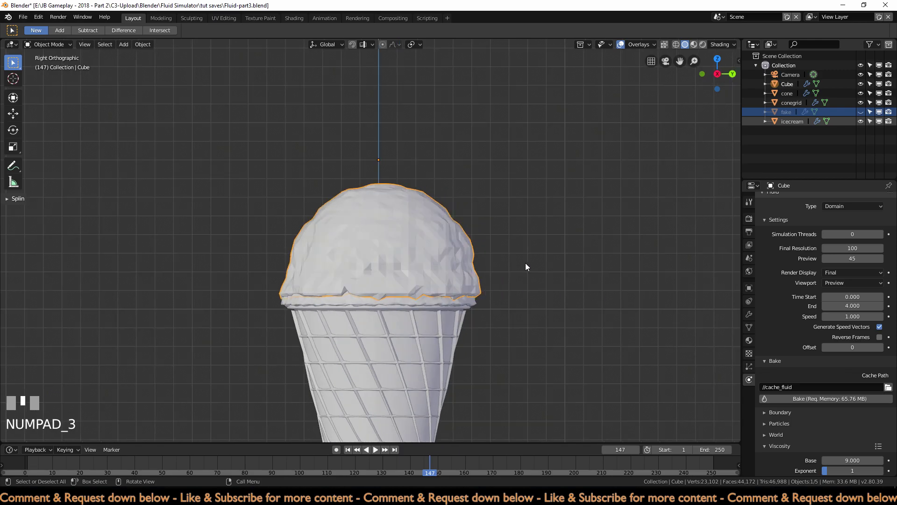
pyautogui.press('KP_1')
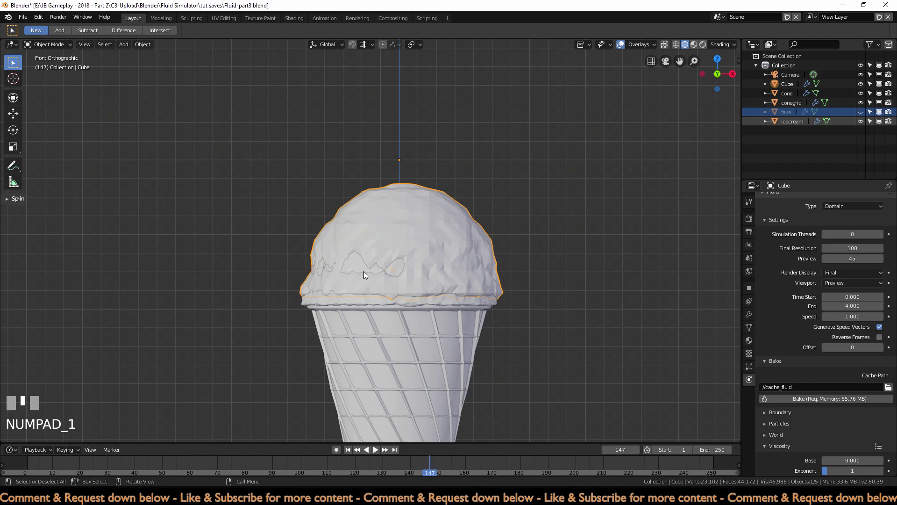
# Step: Apply the domain's fluid modifier to turn the topping into a plain mesh, and delete the fake disc
pyautogui.click(749, 315)
pyautogui.click(825, 228)
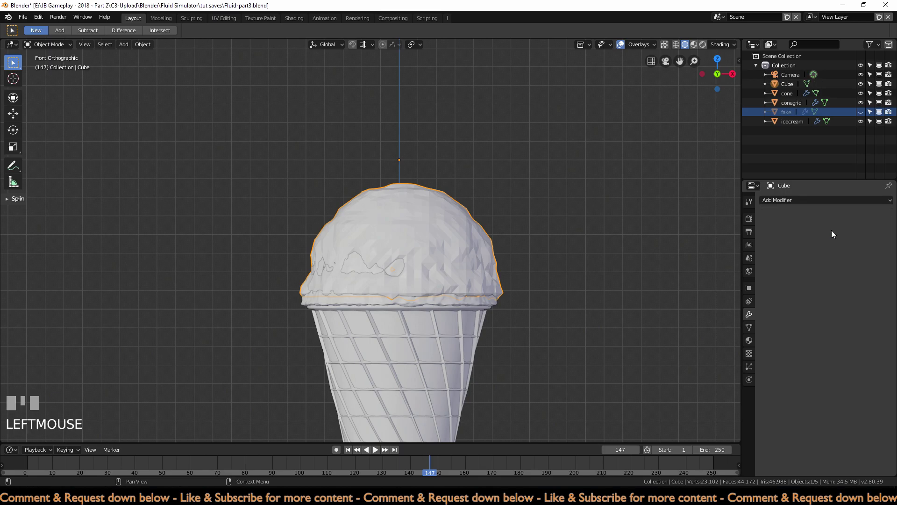
pyautogui.rightClick(783, 113)
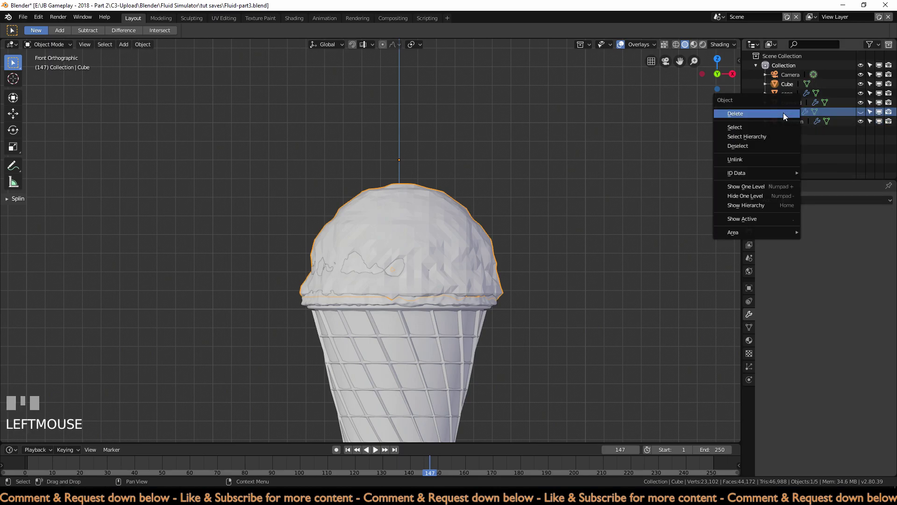
pyautogui.click(783, 113)
# Step: Move the topping mesh about -0.13 m along X and about -0.09 m along Y to centre it over the scoop
pyautogui.scroll(3, 472, 242)
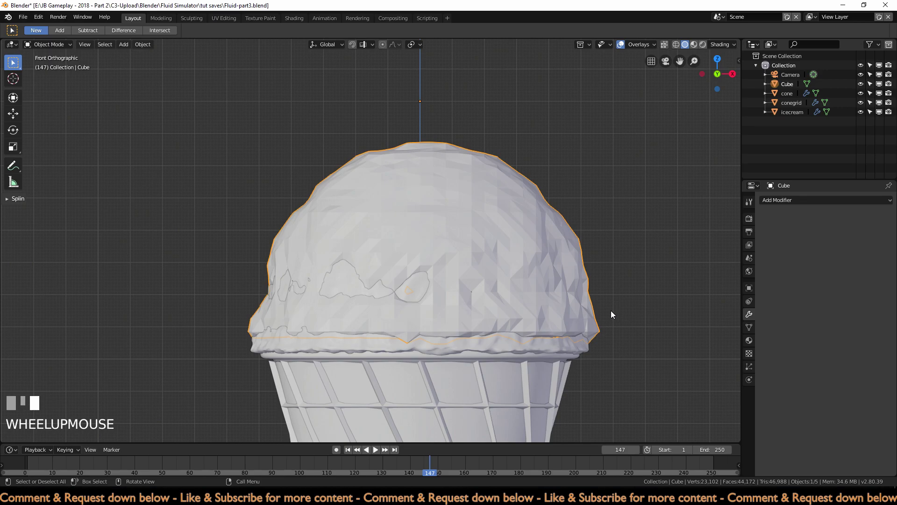
pyautogui.press('g')
pyautogui.press('x')
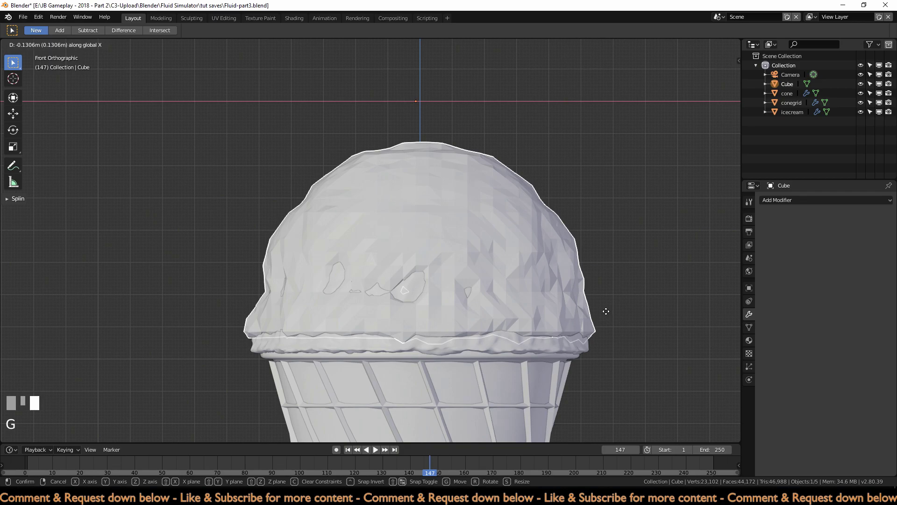
pyautogui.click(606, 311)
pyautogui.press('KP_3')
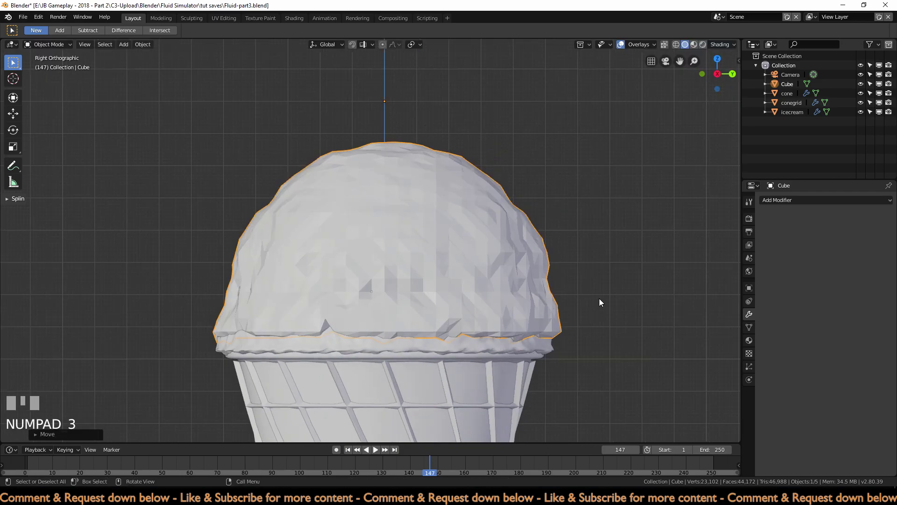
pyautogui.press('g')
pyautogui.press('y')
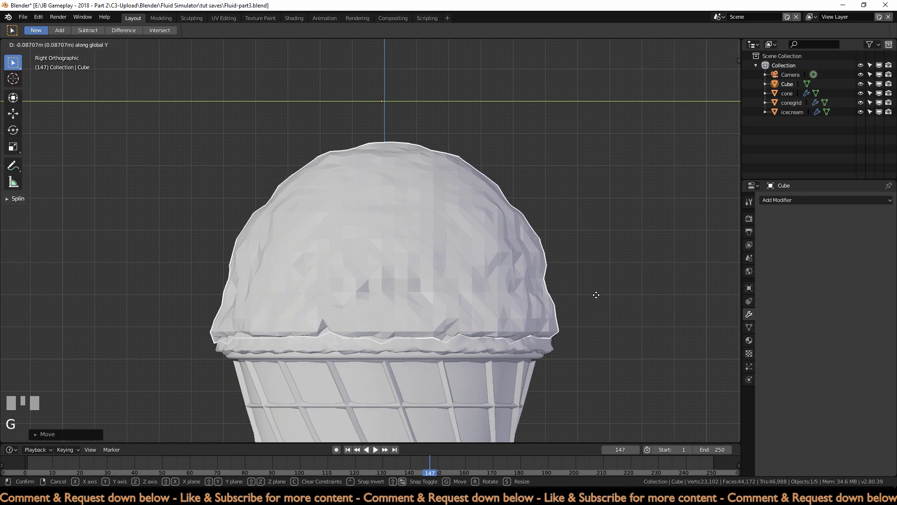
pyautogui.click(596, 294)
# Step: Apply smooth shading to the topping mesh
pyautogui.moveTo(531, 358); pyautogui.dragTo(543, 291, button='middle')
pyautogui.rightClick(456, 259)
pyautogui.click(452, 259)
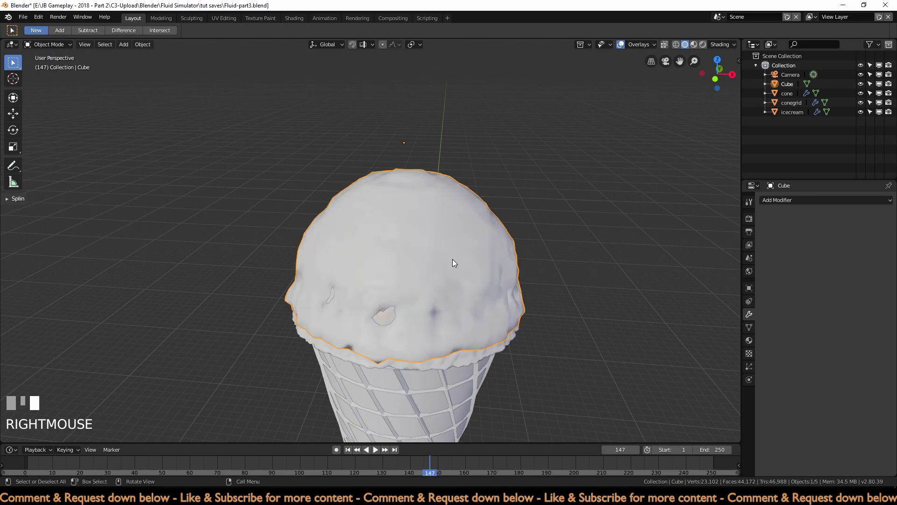
# Step: Add a Smooth modifier to the topping mesh, set its repeat to 9 and apply the modifier
pyautogui.moveTo(589, 326); pyautogui.dragTo(604, 310, button='middle')
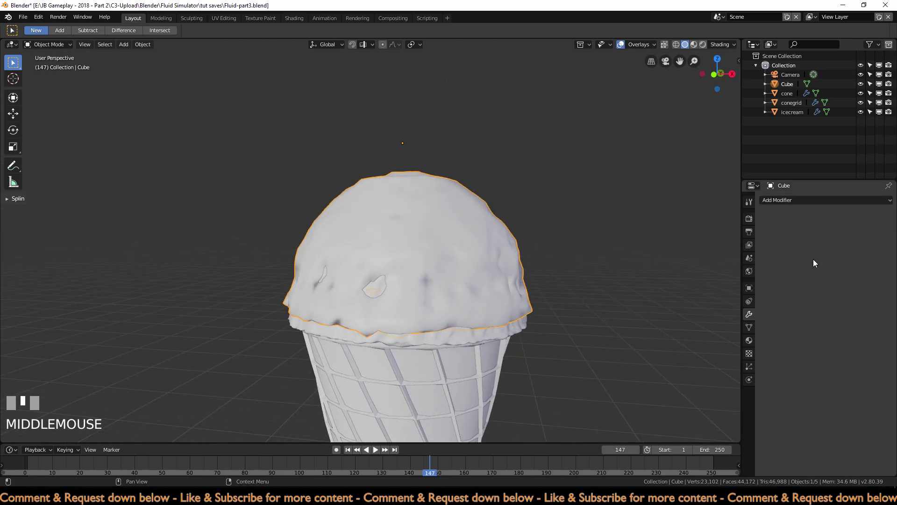
pyautogui.click(825, 204)
pyautogui.click(805, 323)
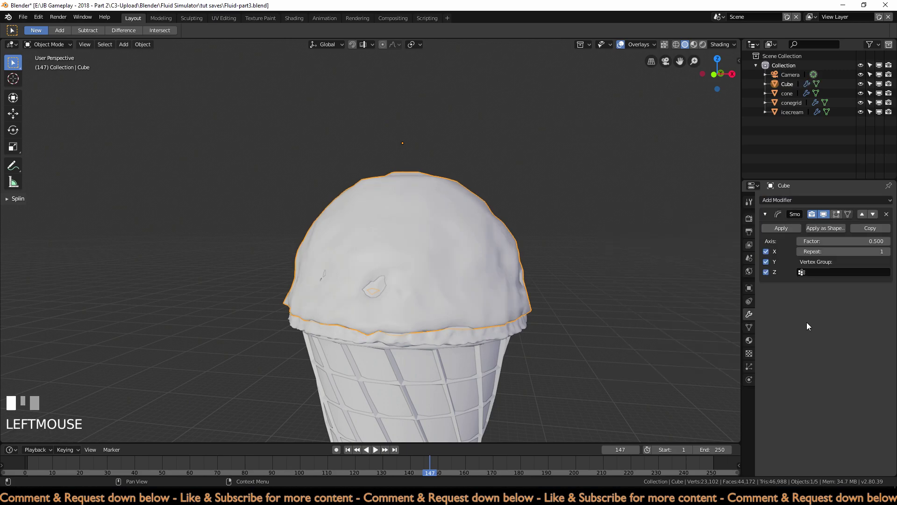
pyautogui.click(887, 252)
pyautogui.click(887, 252)
pyautogui.click(888, 252)
pyautogui.click(888, 253)
pyautogui.click(888, 252)
pyautogui.click(888, 252)
pyautogui.click(887, 252)
pyautogui.click(887, 252)
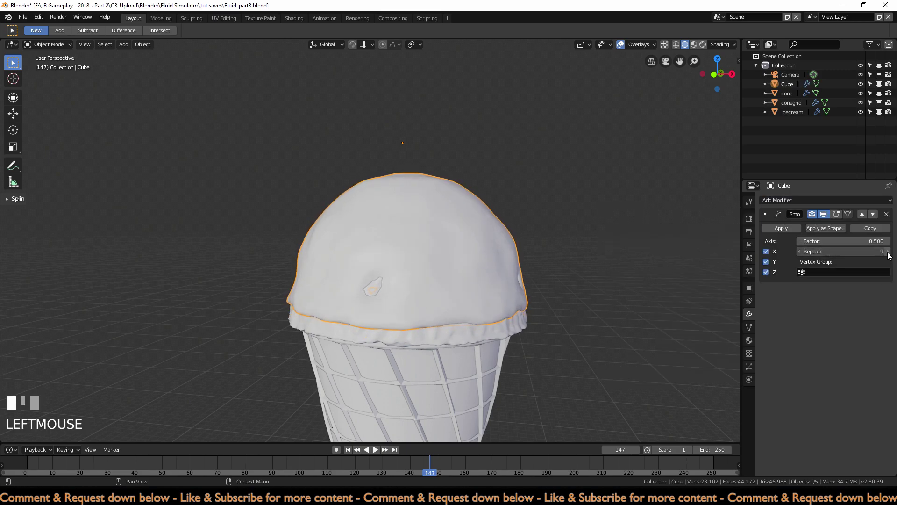
pyautogui.click(781, 228)
# Step: Enter Edit Mode on the topping mesh in front view with X-ray and hide the cone, conegrid and icecream objects
pyautogui.moveTo(529, 385); pyautogui.dragTo(487, 316, button='middle')
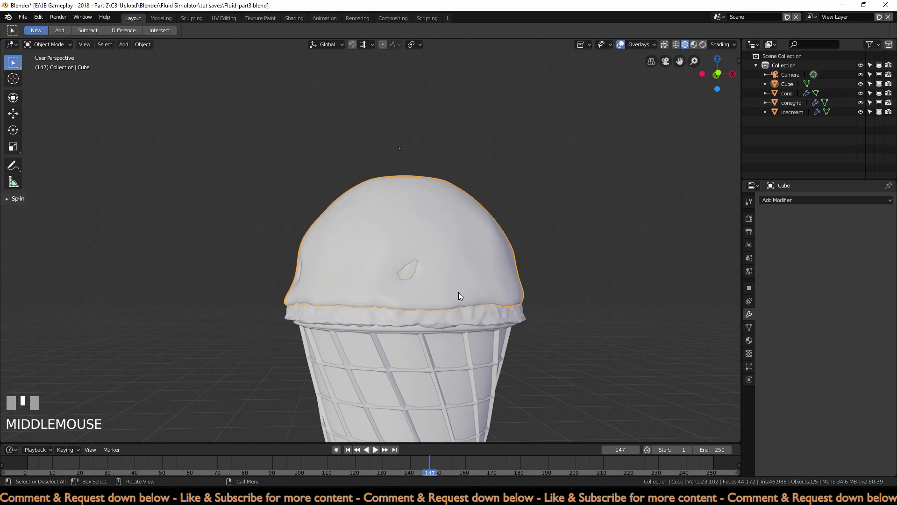
pyautogui.press('Tab')
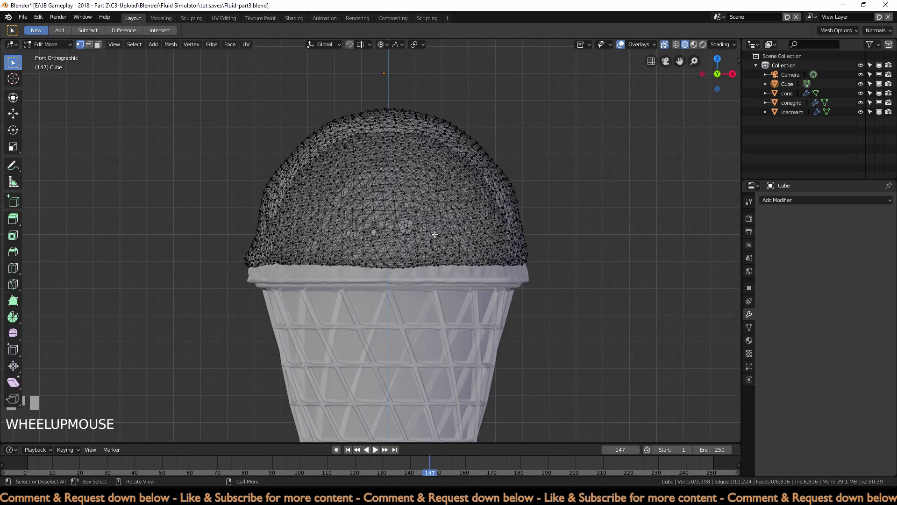
pyautogui.click(860, 93)
pyautogui.click(860, 102)
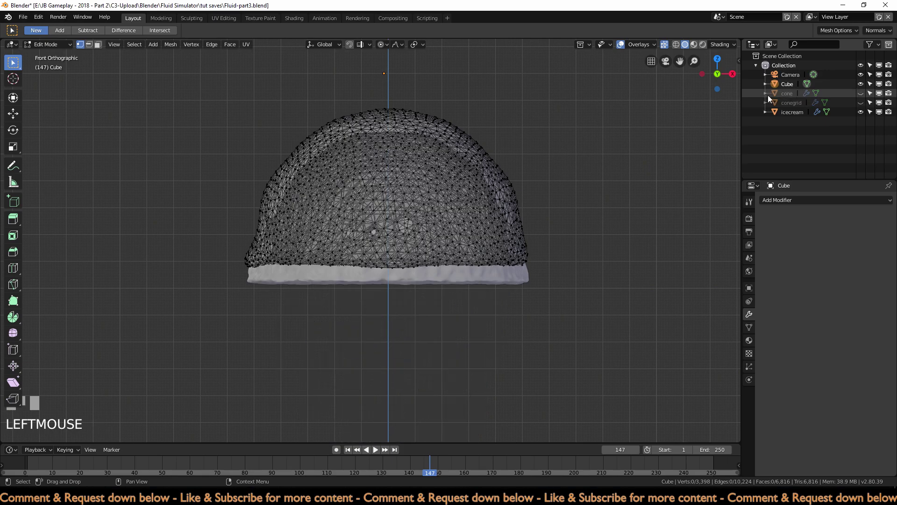
pyautogui.click(860, 112)
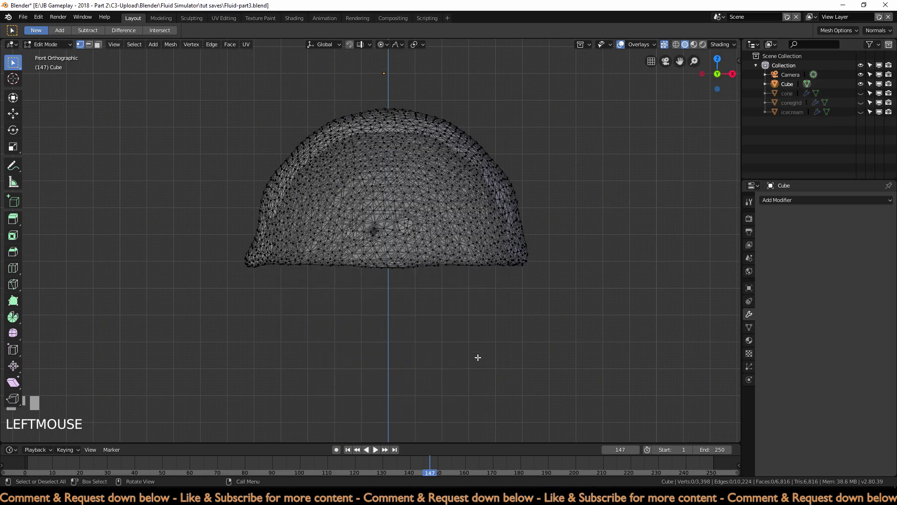
pyautogui.scroll(2, 486, 346)
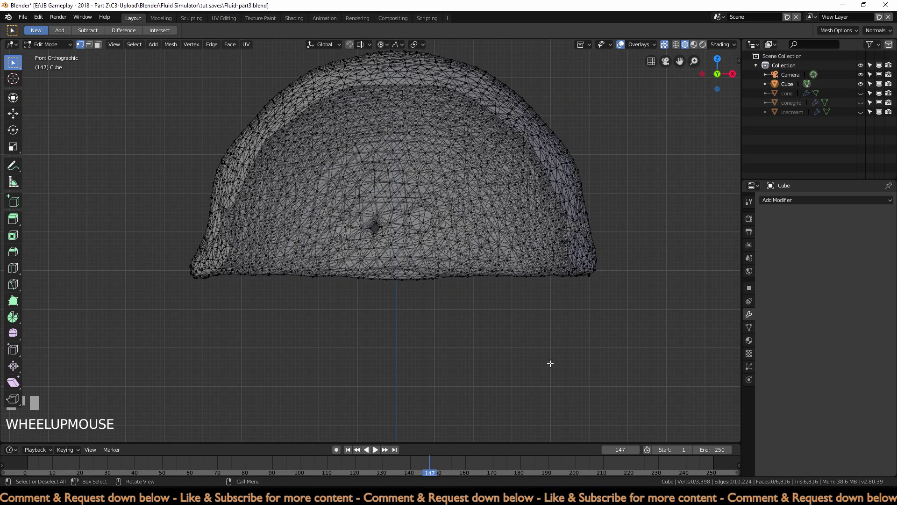
# Step: Box-select the vertices along the topping's bottom edge, and in top view box-deselect eight separate patches around the rim to leave gaps
pyautogui.moveTo(636, 374); pyautogui.dragTo(148, 269)
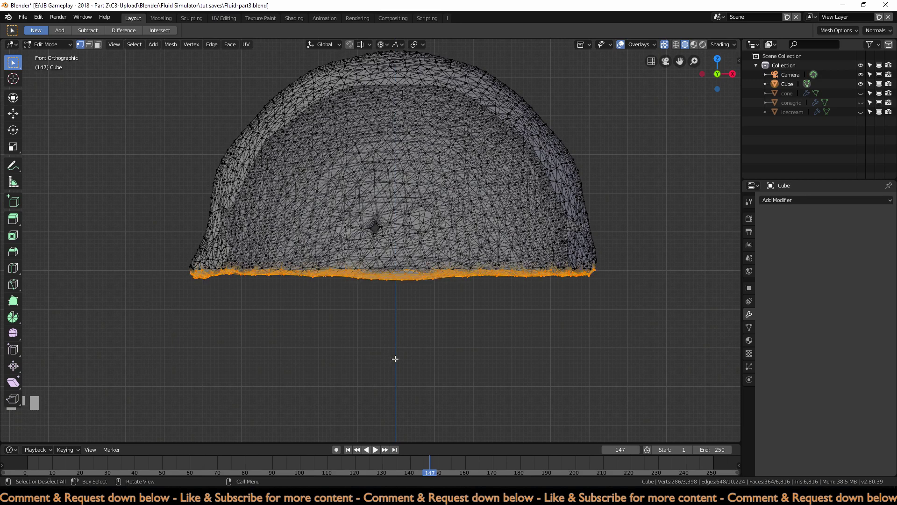
pyautogui.press('KP_7')
pyautogui.scroll(-3, 429, 335)
pyautogui.press('b')
pyautogui.moveTo(439, 317); pyautogui.dragTo(446, 342, button='middle')
pyautogui.press('b')
pyautogui.moveTo(364, 329); pyautogui.dragTo(384, 365, button='middle')
pyautogui.press('b')
pyautogui.moveTo(286, 288); pyautogui.dragTo(312, 326, button='middle')
pyautogui.press('b')
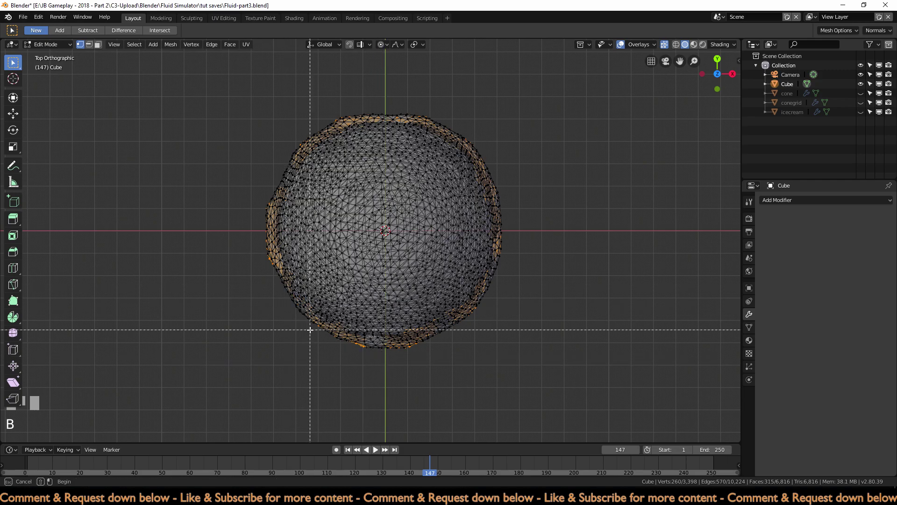
pyautogui.moveTo(253, 205); pyautogui.dragTo(304, 232, button='middle')
pyautogui.press('b')
pyautogui.moveTo(296, 140); pyautogui.dragTo(318, 154, button='middle')
pyautogui.press('b')
pyautogui.moveTo(435, 112); pyautogui.dragTo(500, 160, button='middle')
pyautogui.press('b')
pyautogui.moveTo(491, 196); pyautogui.dragTo(532, 226, button='middle')
pyautogui.press('b')
pyautogui.moveTo(470, 273); pyautogui.dragTo(481, 320, button='middle')
pyautogui.moveTo(506, 391); pyautogui.dragTo(483, 324, button='middle')
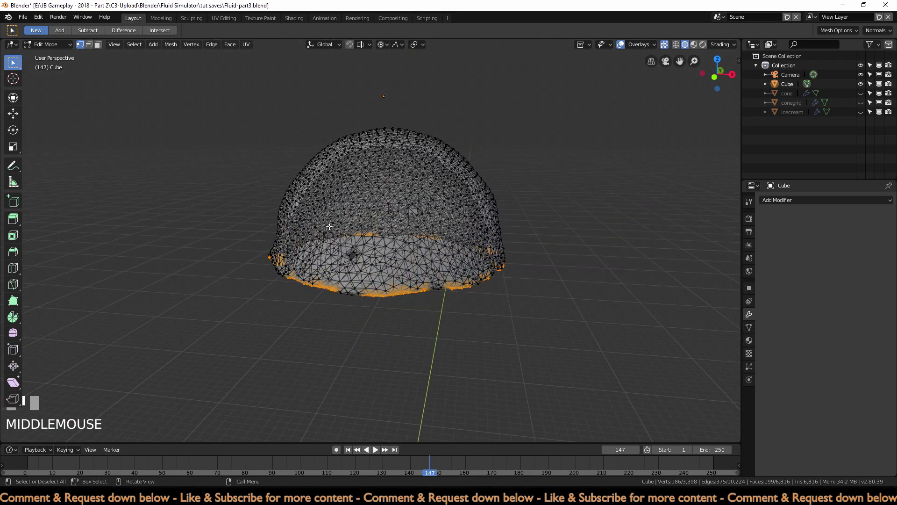
# Step: Open the proportional editing falloff choices with the remaining rim vertices selected in front view
pyautogui.press('KP_1')
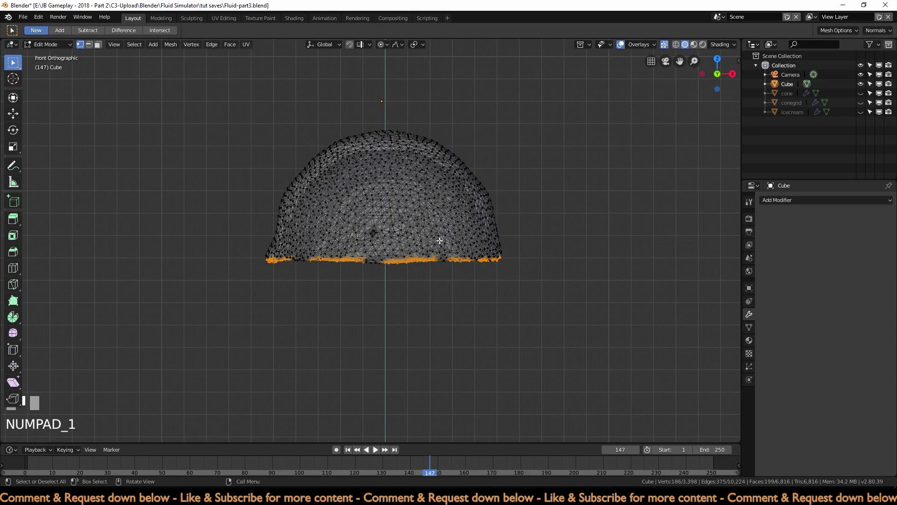
pyautogui.scroll(3, 458, 295)
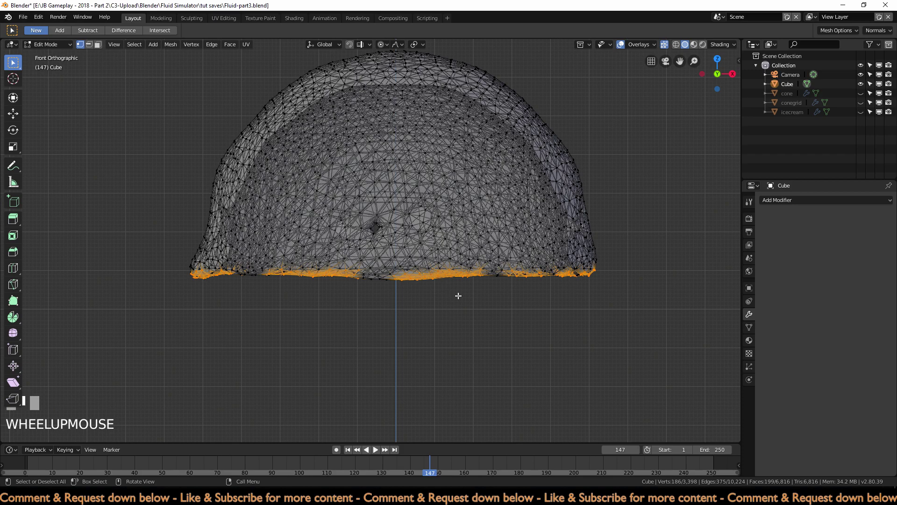
pyautogui.click(398, 44)
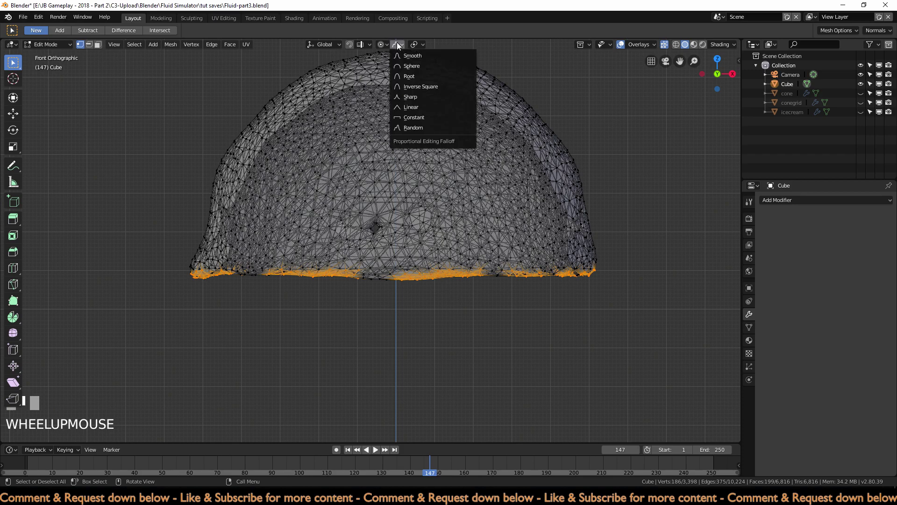
# Step: Move the selected bottom rim vertices about 0.25 m down along Z with Smooth proportional falloff, and leave Edit Mode
pyautogui.click(417, 55)
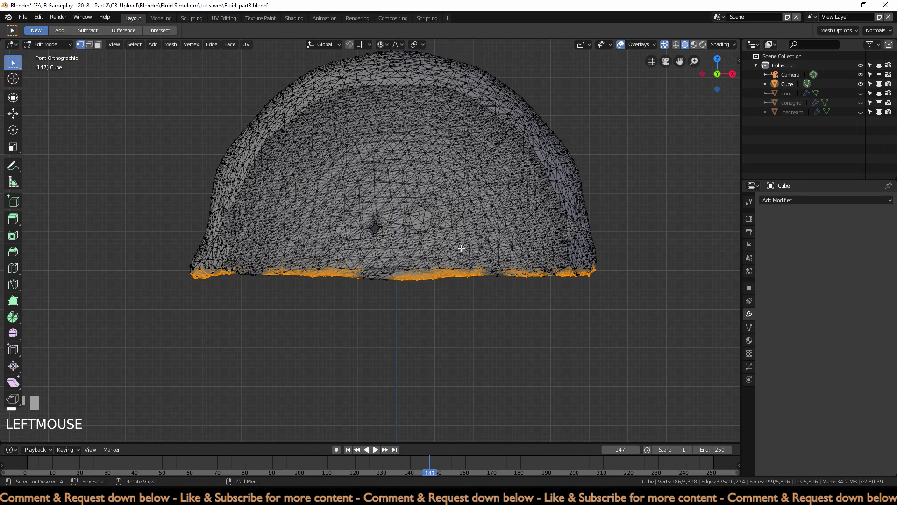
pyautogui.press('g')
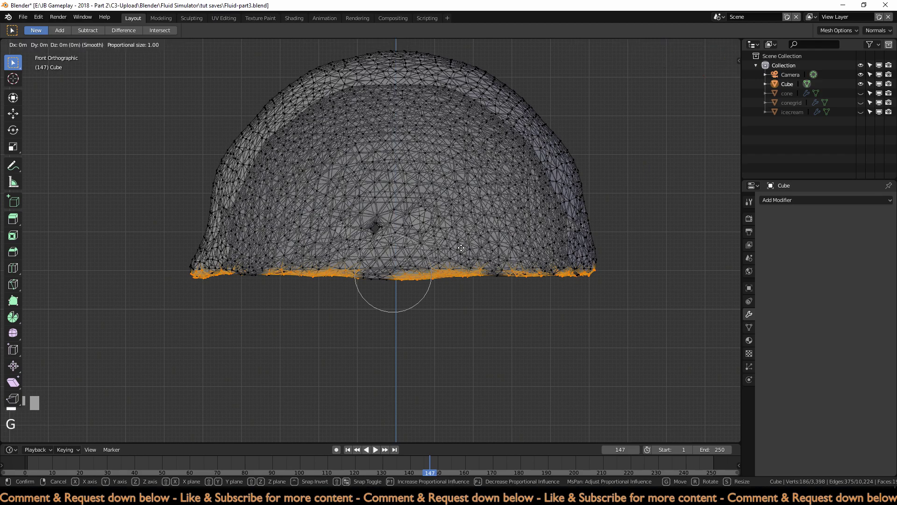
pyautogui.press('z')
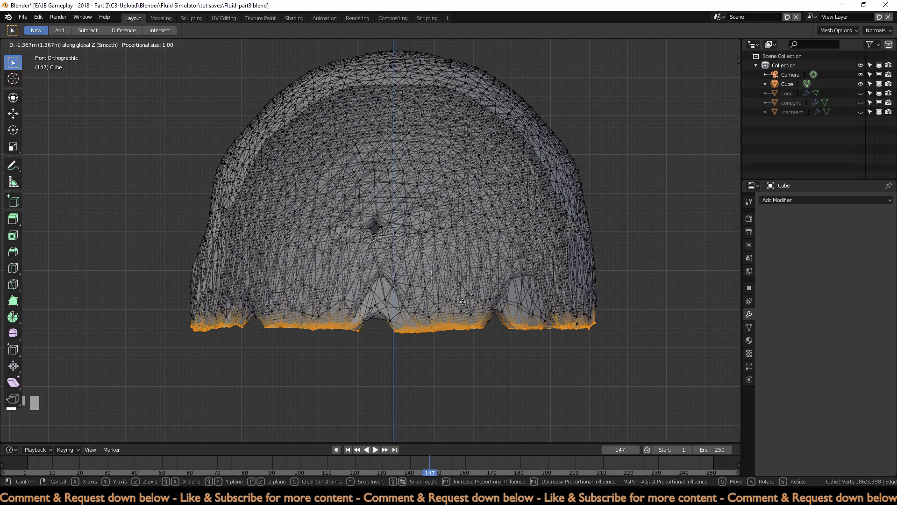
pyautogui.press('g')
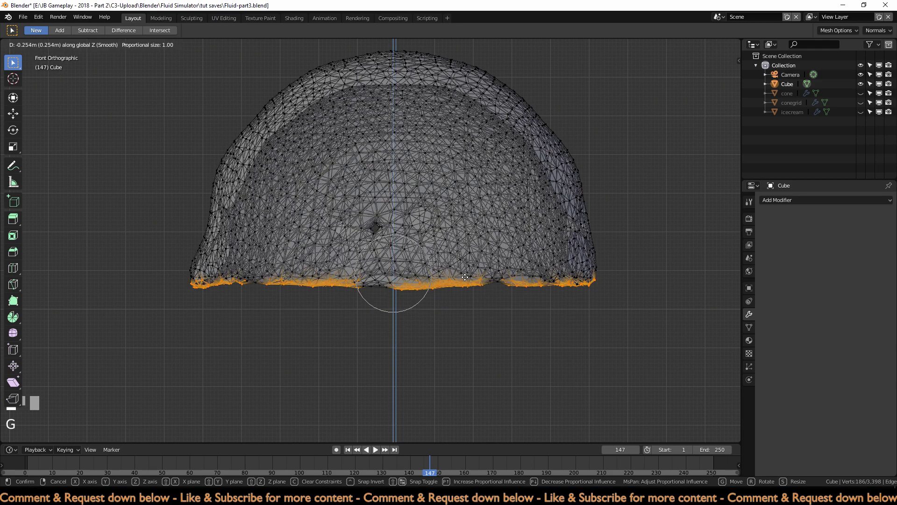
pyautogui.click(465, 277)
pyautogui.press('Tab')
# Step: Unhide the cone, conegrid and icecream objects, and turn off X-ray to check the shell around the scoop
pyautogui.moveTo(465, 277)
pyautogui.mouseDown(button='middle')
pyautogui.moveTo(562, 274)
pyautogui.moveTo(593, 262)
pyautogui.mouseUp(button='middle')
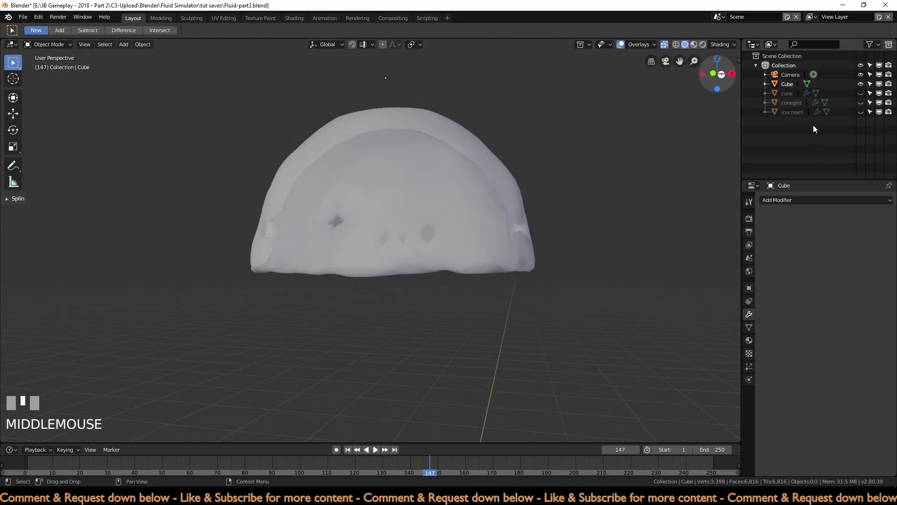
pyautogui.moveTo(860, 93); pyautogui.dragTo(860, 111)
pyautogui.scroll(-2, 522, 311)
pyautogui.moveTo(512, 280)
pyautogui.mouseDown(button='middle')
pyautogui.moveTo(523, 302)
pyautogui.moveTo(498, 287)
pyautogui.mouseUp(button='middle')
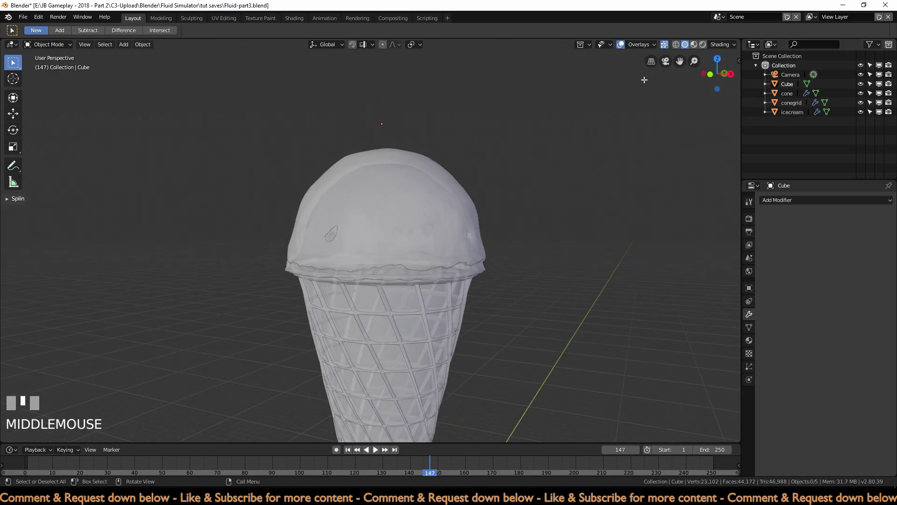
pyautogui.click(664, 45)
pyautogui.moveTo(603, 252); pyautogui.dragTo(657, 237, button='middle')
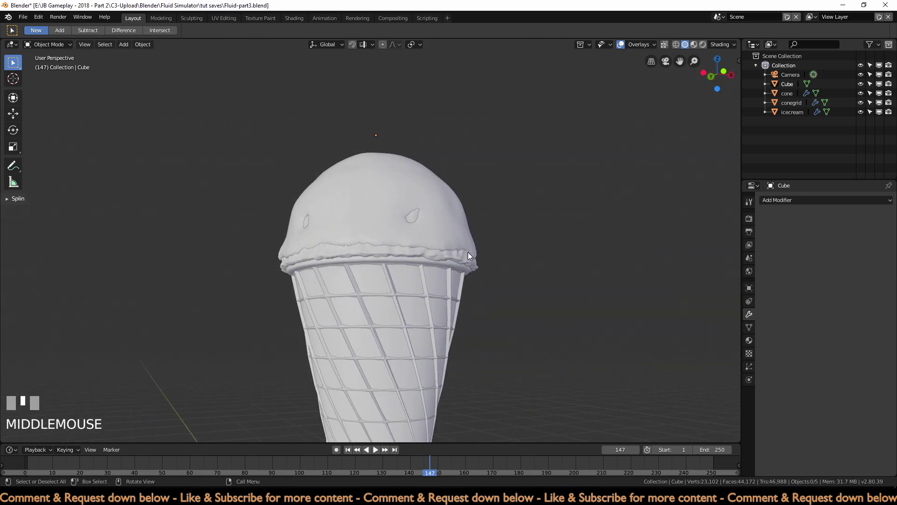
pyautogui.moveTo(422, 245); pyautogui.dragTo(398, 233, button='middle')
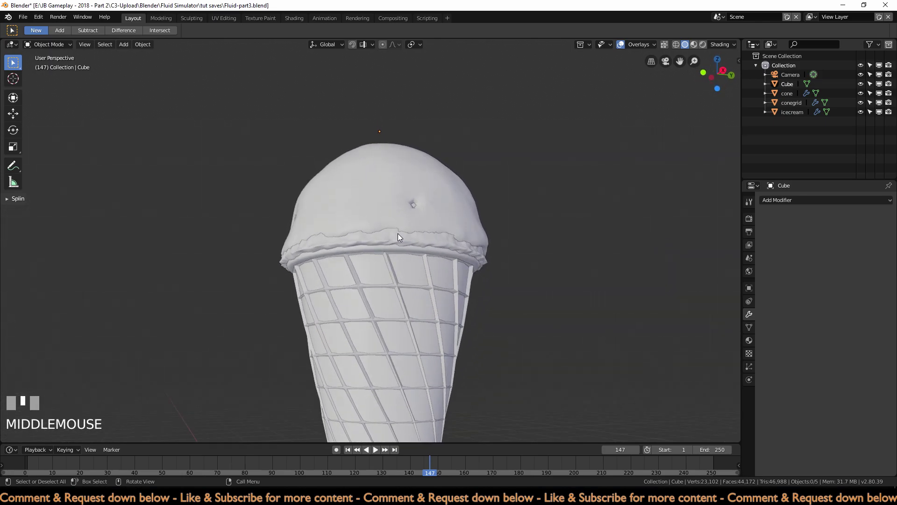
pyautogui.moveTo(472, 244); pyautogui.dragTo(535, 273, button='middle')
pyautogui.scroll(3, 514, 294)
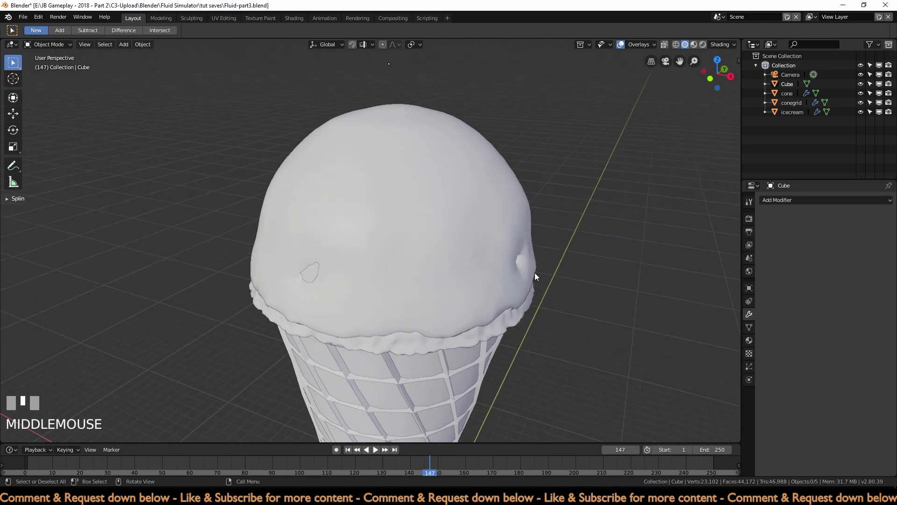
# Step: Add a Smooth modifier with 3 repeats to the shell over the ice cream, apply it and deselect the shell
pyautogui.click(438, 188)
pyautogui.click(808, 200)
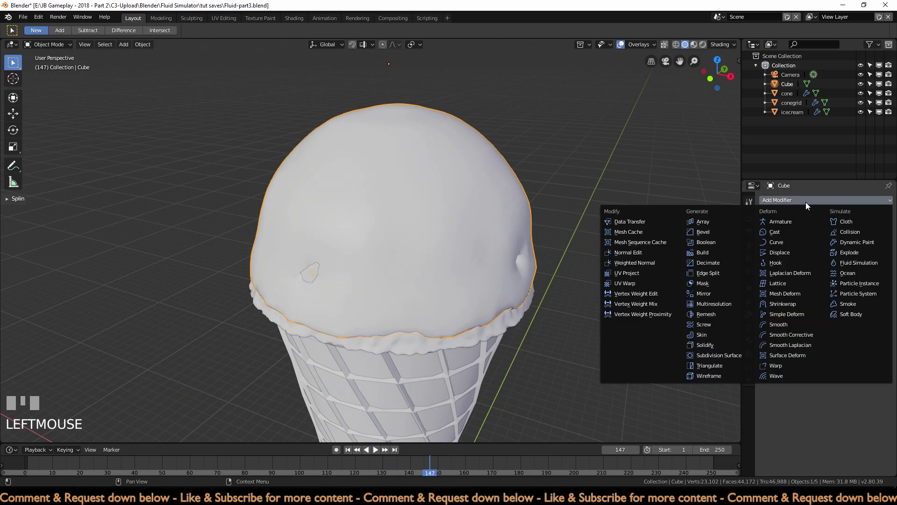
pyautogui.click(789, 324)
pyautogui.click(887, 252)
pyautogui.click(887, 252)
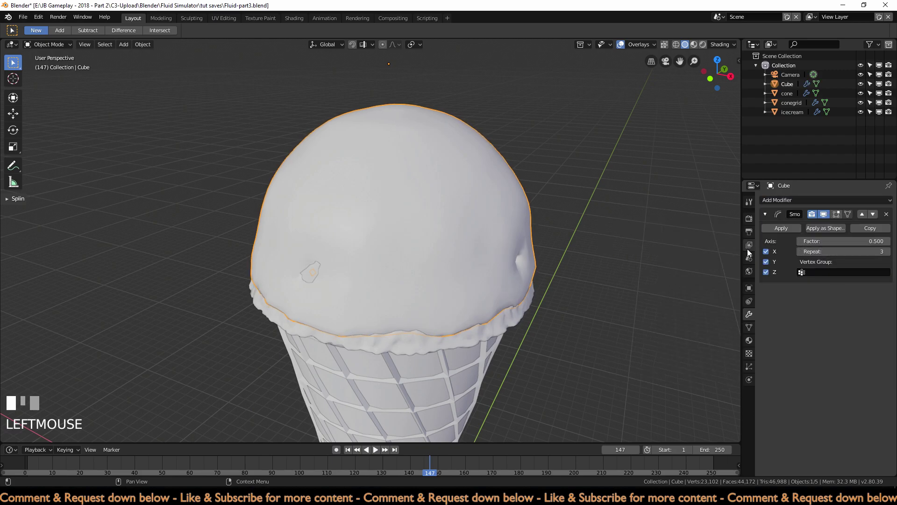
pyautogui.click(779, 229)
pyautogui.moveTo(645, 304)
pyautogui.mouseDown(button='middle')
pyautogui.moveTo(603, 329)
pyautogui.moveTo(636, 314)
pyautogui.mouseUp(button='middle')
pyautogui.click(630, 282)
pyautogui.moveTo(631, 282); pyautogui.dragTo(590, 300, button='middle')
pyautogui.scroll(-3, 505, 277)
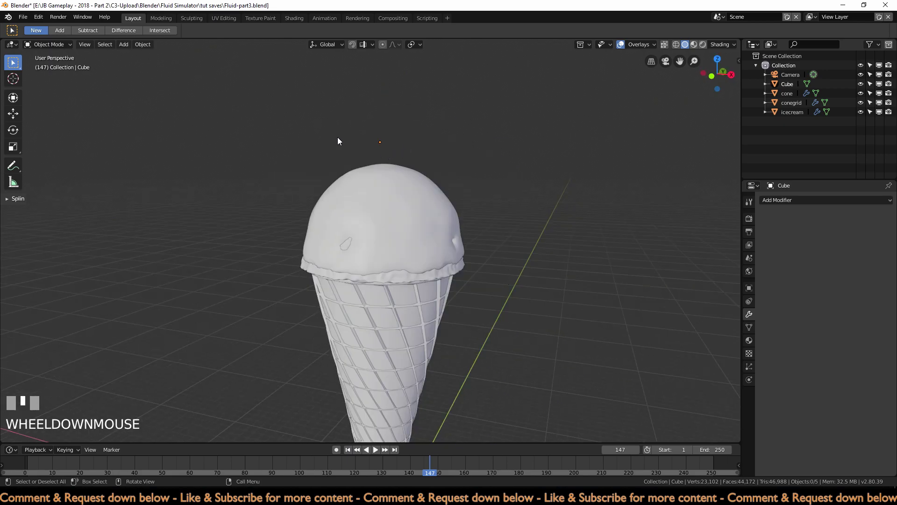
# Step: Select the camera and align it to a view that frames the whole ice cream cone
pyautogui.scroll(-2, 518, 264)
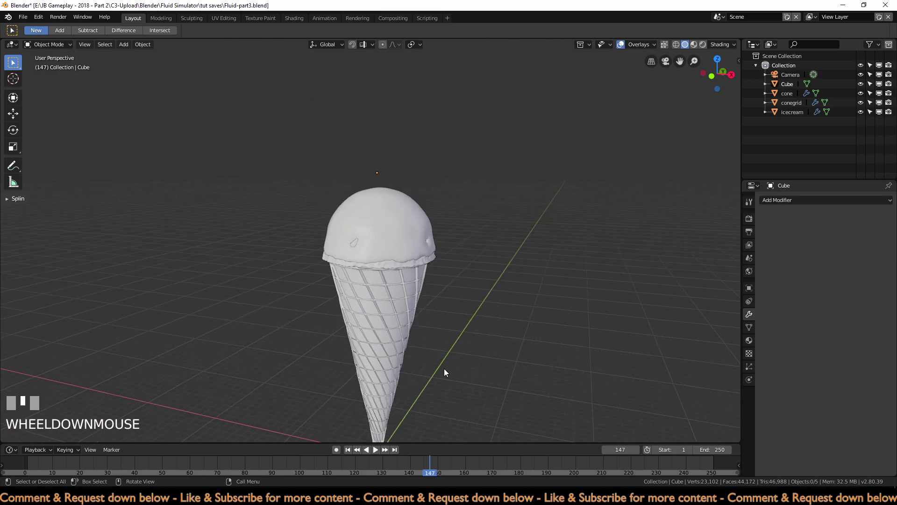
pyautogui.moveTo(525, 322); pyautogui.dragTo(520, 249, button='middle')
pyautogui.press('KP_0')
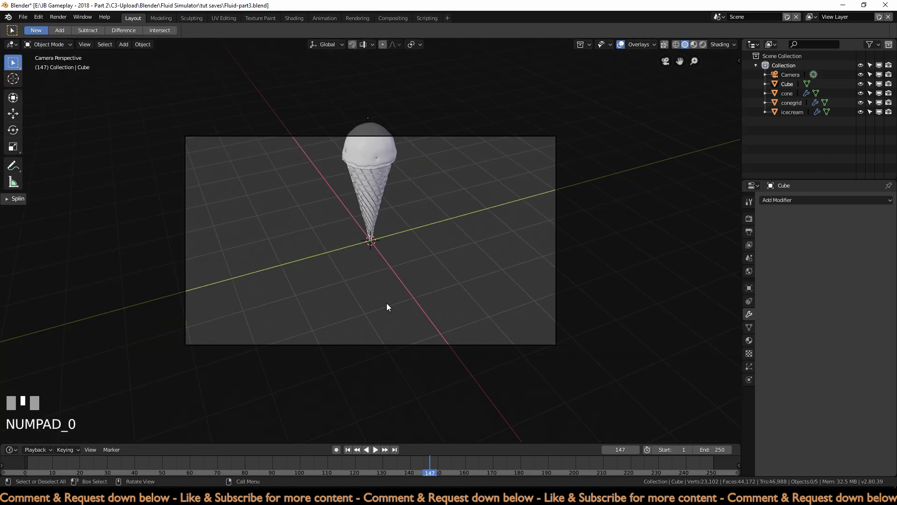
pyautogui.click(385, 344)
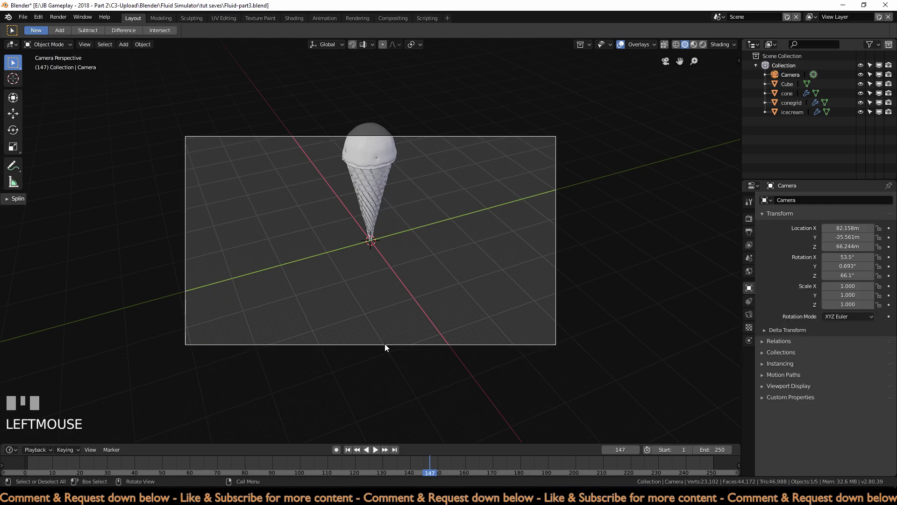
pyautogui.moveTo(409, 203); pyautogui.dragTo(442, 312, button='middle')
pyautogui.scroll(2, 436, 336)
pyautogui.scroll(1, 438, 340)
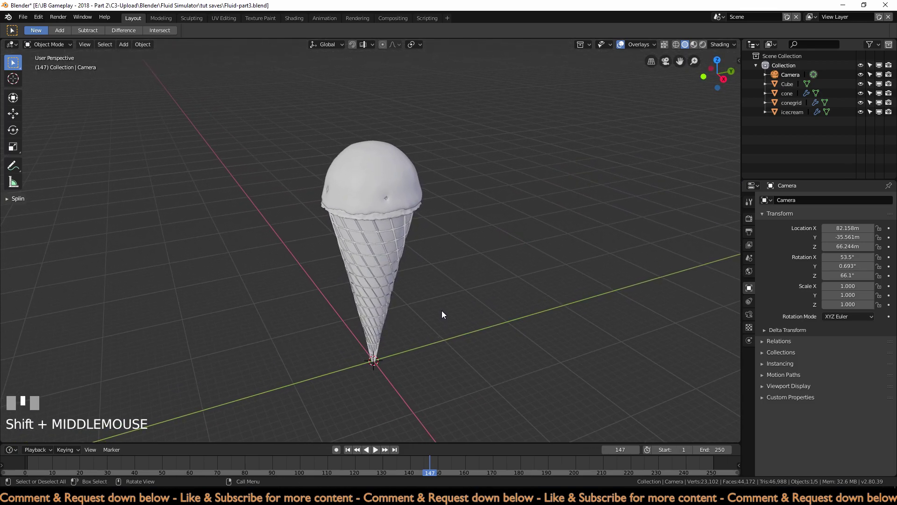
pyautogui.scroll(-2, 442, 311)
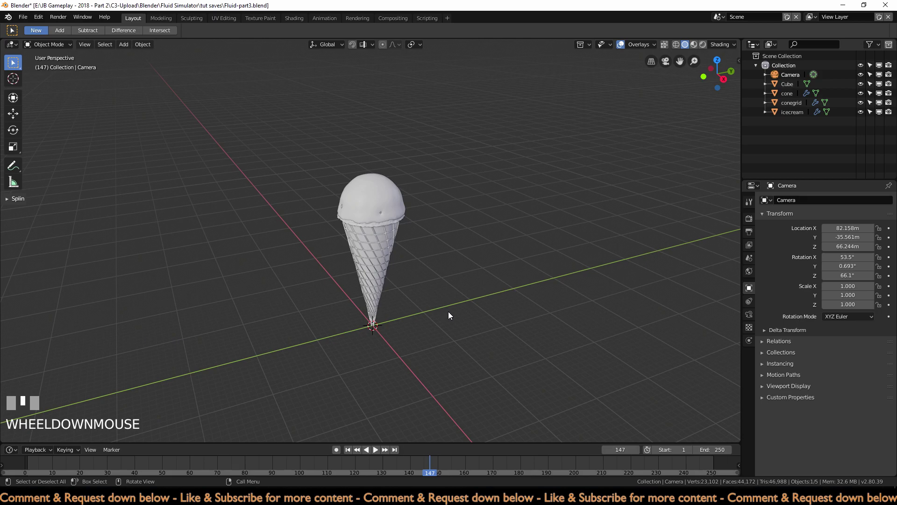
pyautogui.press('ctrl+alt+KP_0')
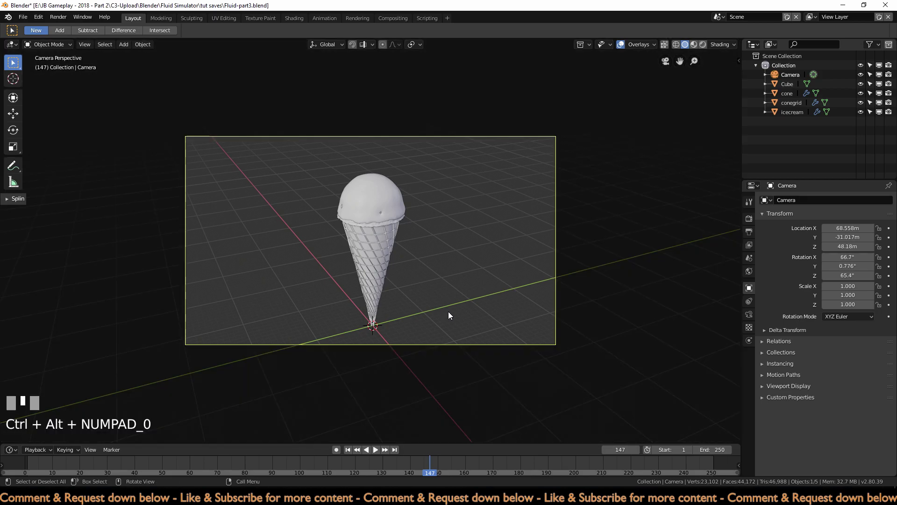
# Step: Move the camera about 0.79 m along the global Y axis
pyautogui.scroll(1, 456, 304)
pyautogui.press('g')
pyautogui.press('y')
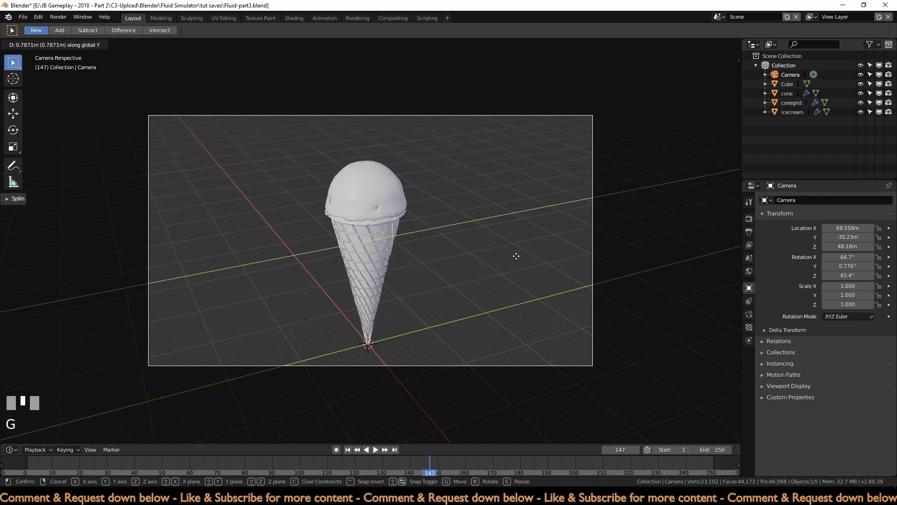
pyautogui.click(517, 255)
# Step: Rename the Cube object to choco
pyautogui.click(795, 85)
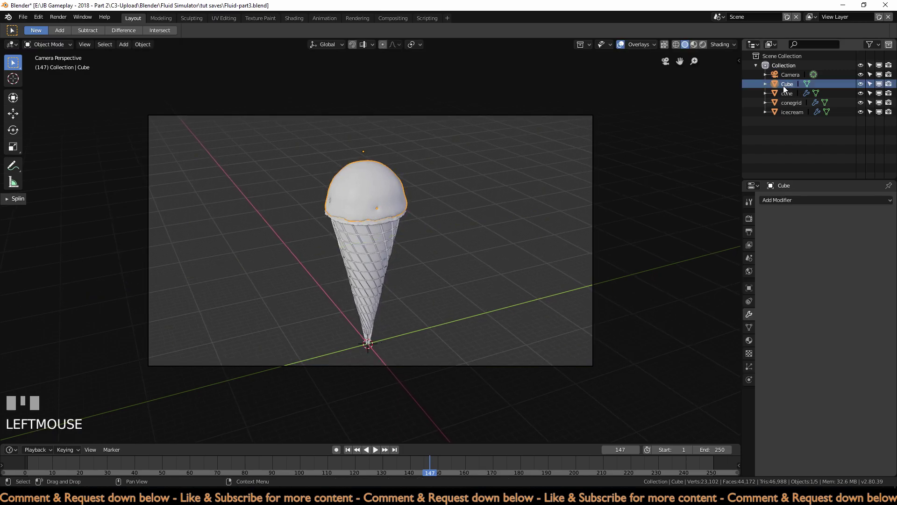
pyautogui.doubleClick(791, 85)
pyautogui.write('c')
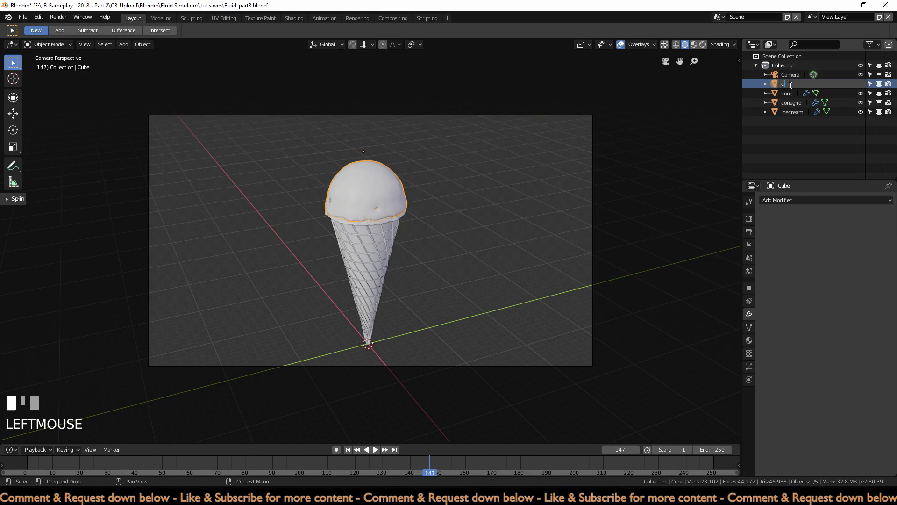
pyautogui.write('hoco')
pyautogui.press('Return')
# Step: Add a plane mesh at the base of the cone and scale it by 1000 as the ground
pyautogui.hotkey('shift', 'a')
pyautogui.moveTo(457, 184)
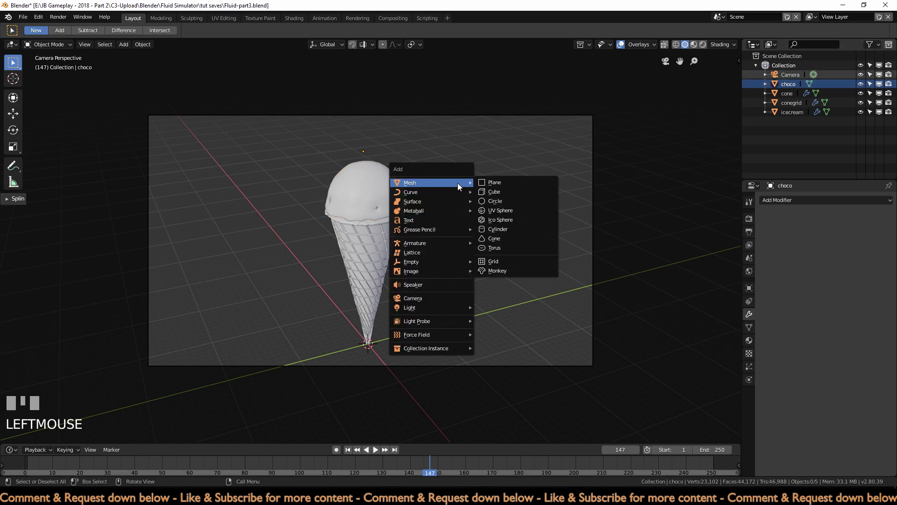
pyautogui.click(528, 182)
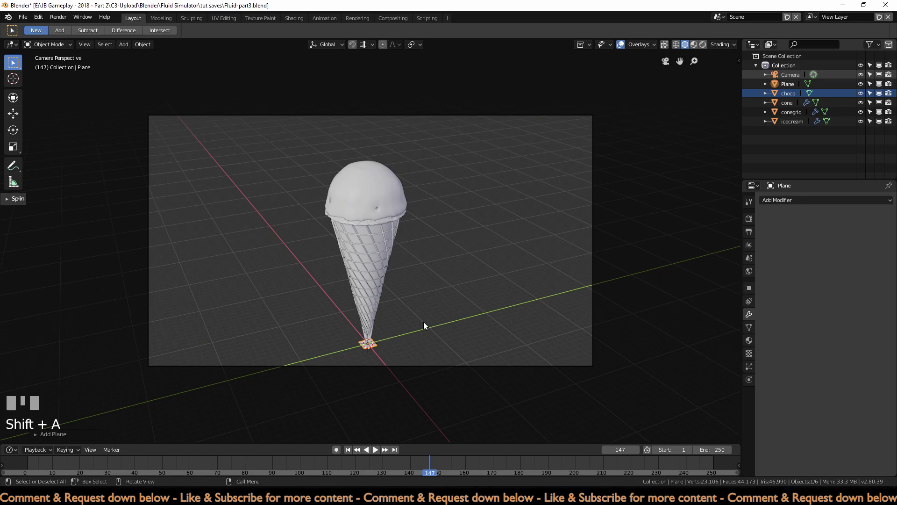
pyautogui.write('s1000')
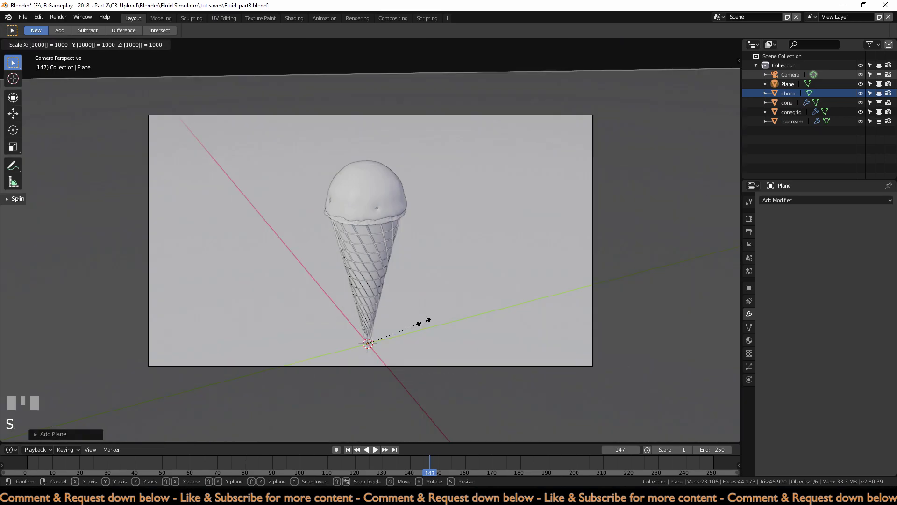
pyautogui.press('Return')
pyautogui.scroll(-3, 423, 322)
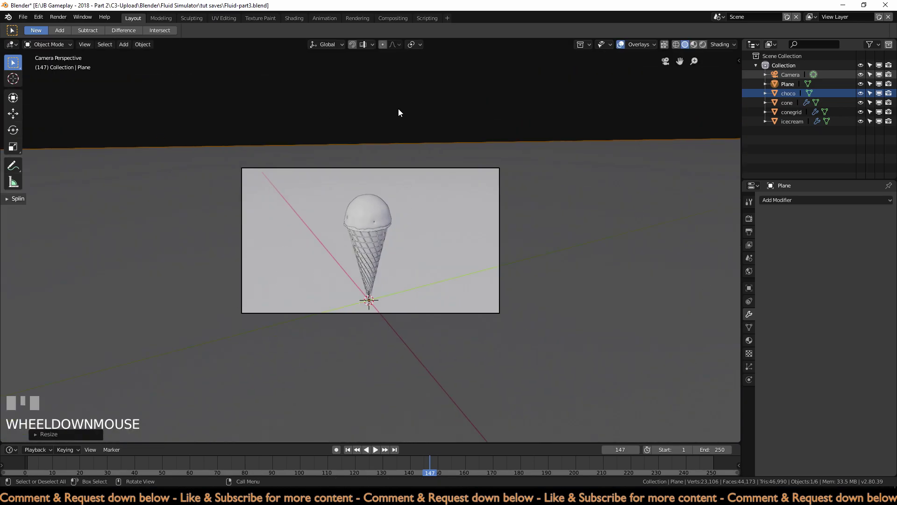
pyautogui.click(390, 138)
pyautogui.scroll(3, 389, 141)
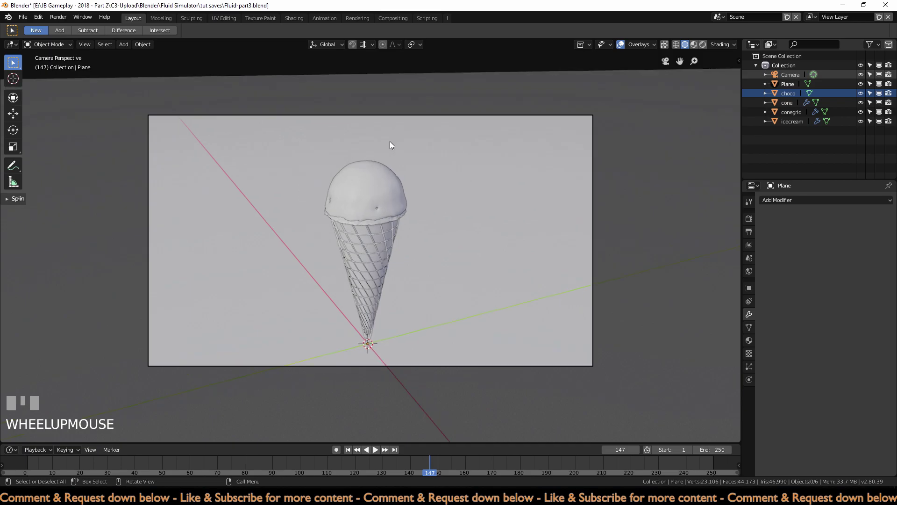
# Step: Select the ground plane and assign the existing material named Material to it
pyautogui.click(480, 302)
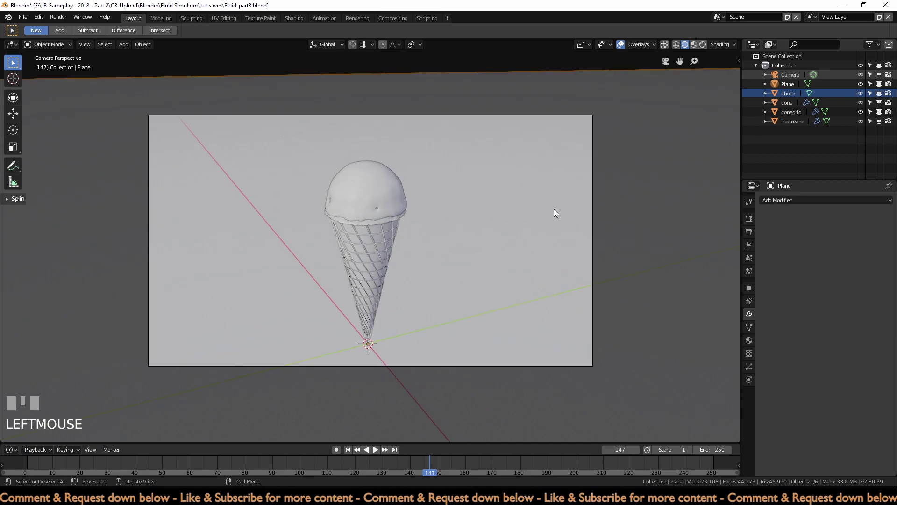
pyautogui.click(748, 341)
pyautogui.click(767, 240)
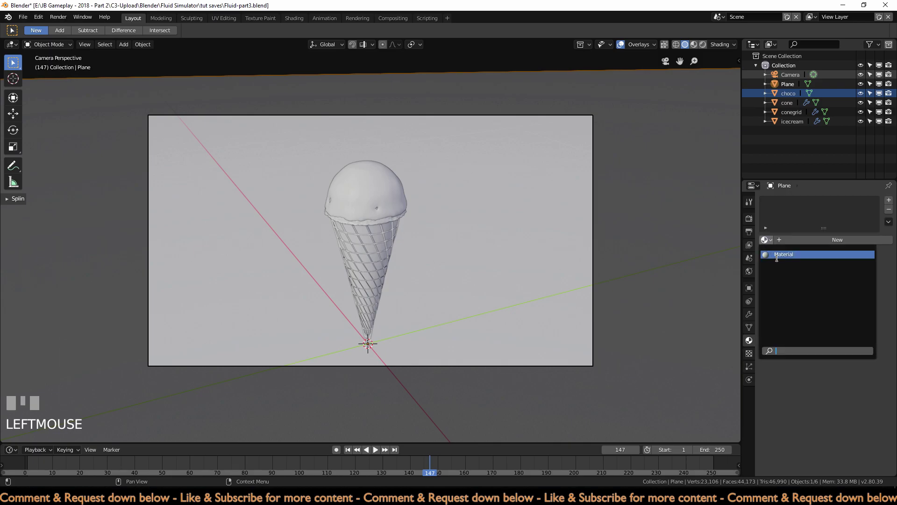
pyautogui.click(776, 255)
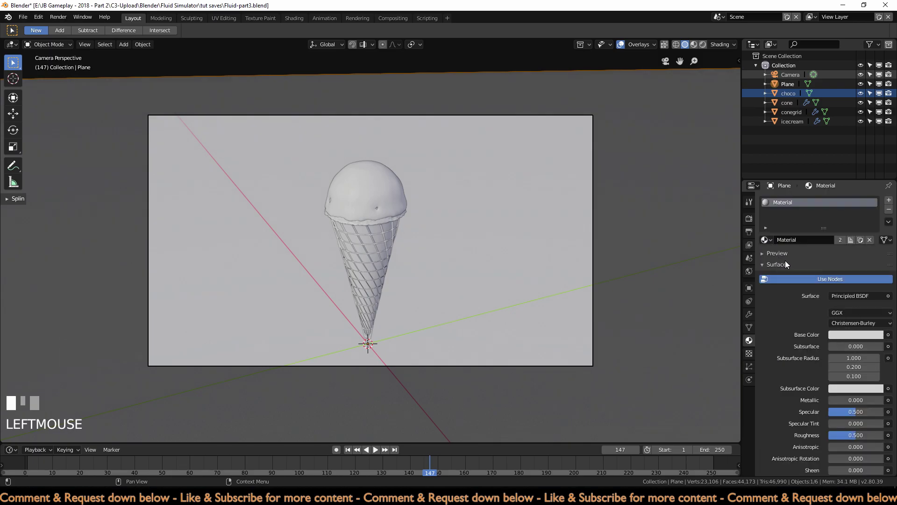
# Step: Rename the plane's material to ground and set its base color to a very dark blue-gray
pyautogui.click(785, 240)
pyautogui.write('ground')
pyautogui.press('Return')
pyautogui.press('Return')
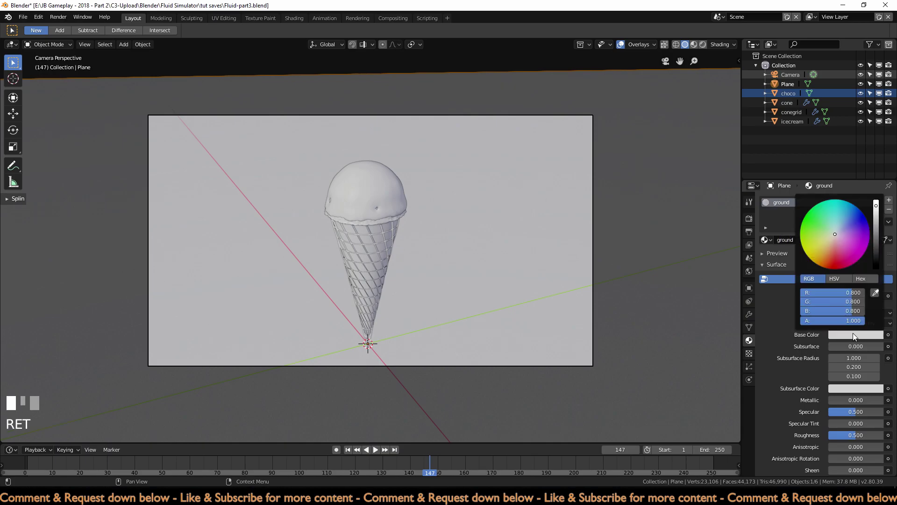
pyautogui.click(836, 230)
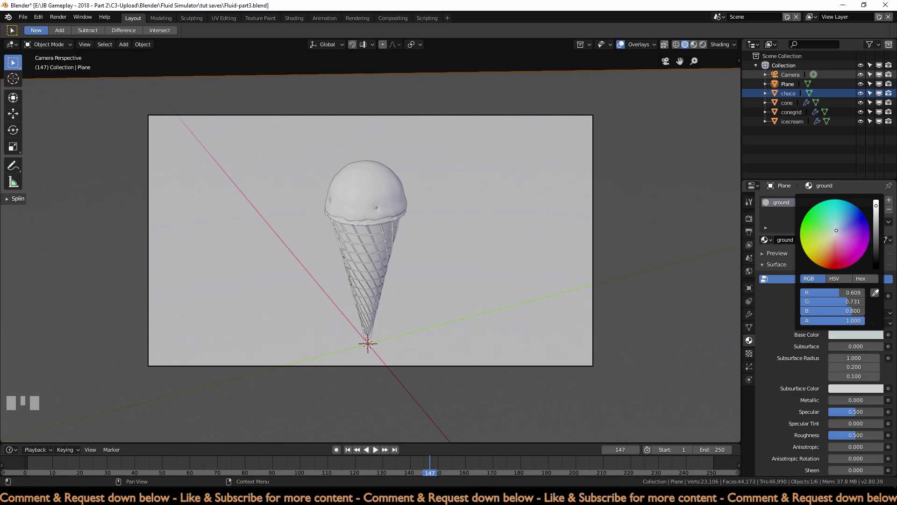
pyautogui.moveTo(876, 206); pyautogui.dragTo(876, 255)
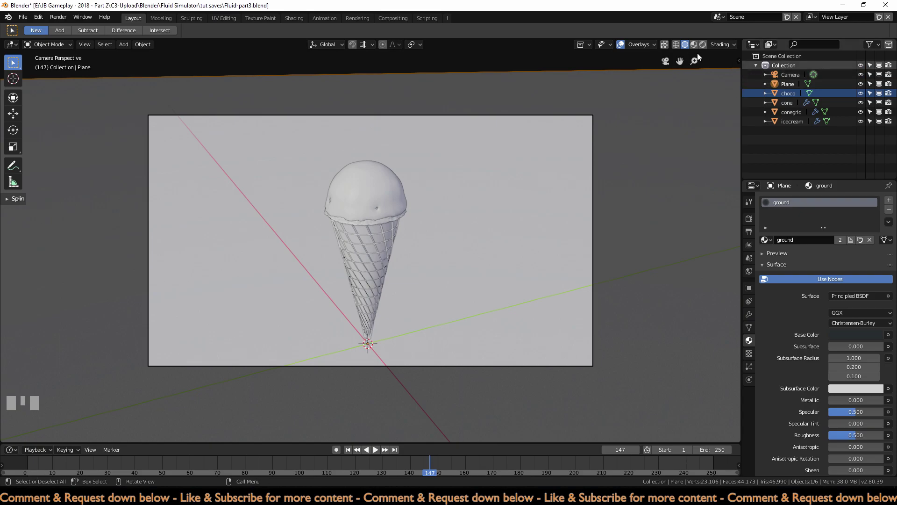
# Step: Switch the scene's render engine to Cycles
pyautogui.click(749, 218)
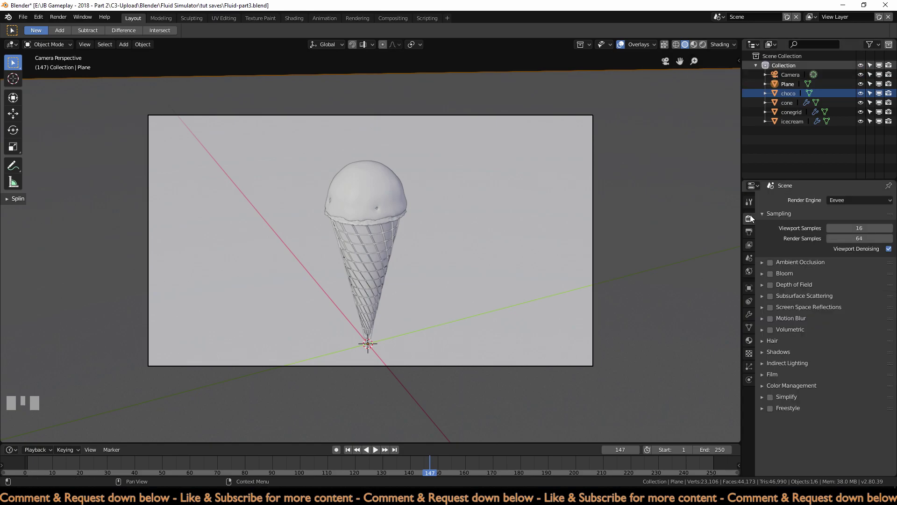
pyautogui.click(863, 201)
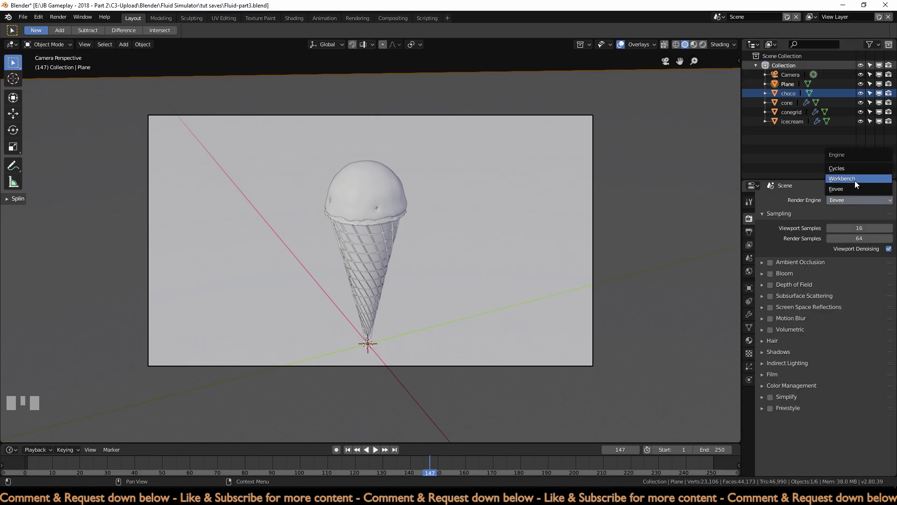
pyautogui.click(845, 168)
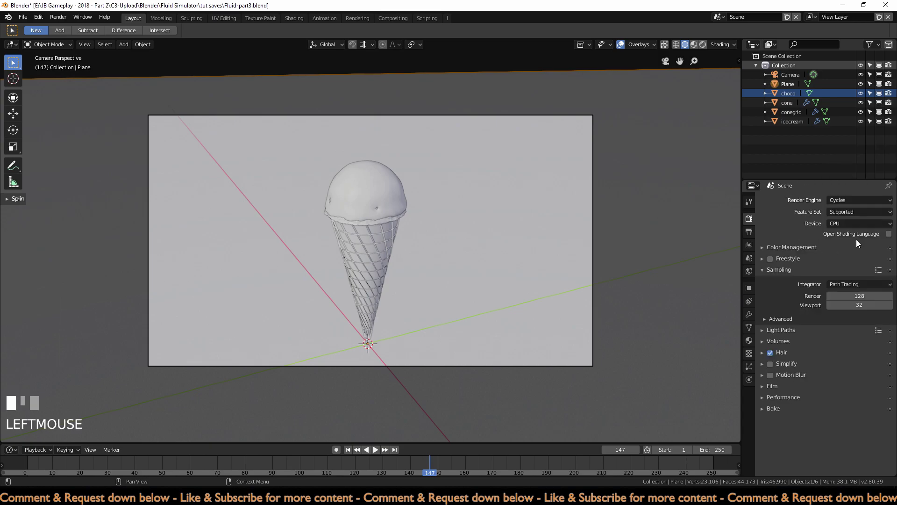
# Step: Set the Cycles render device to GPU Compute and check the Cycles compute device settings in the preferences
pyautogui.click(840, 224)
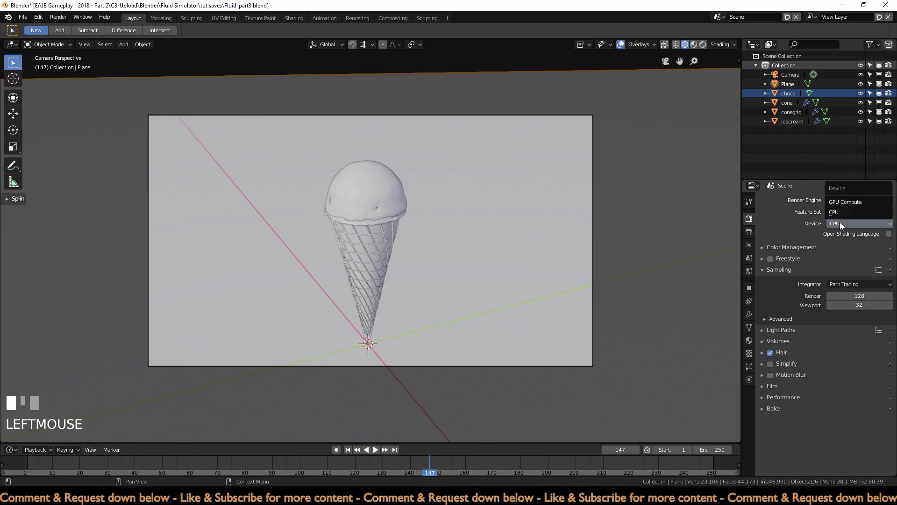
pyautogui.click(843, 201)
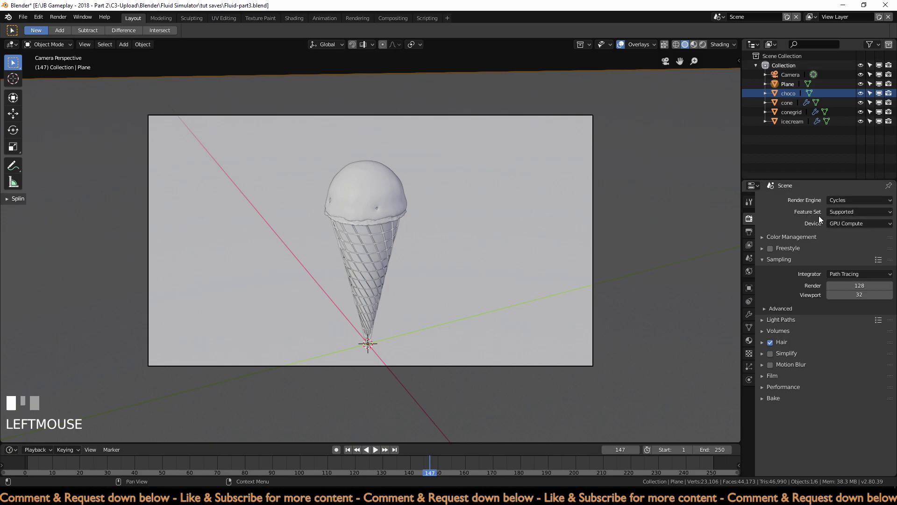
pyautogui.click(43, 18)
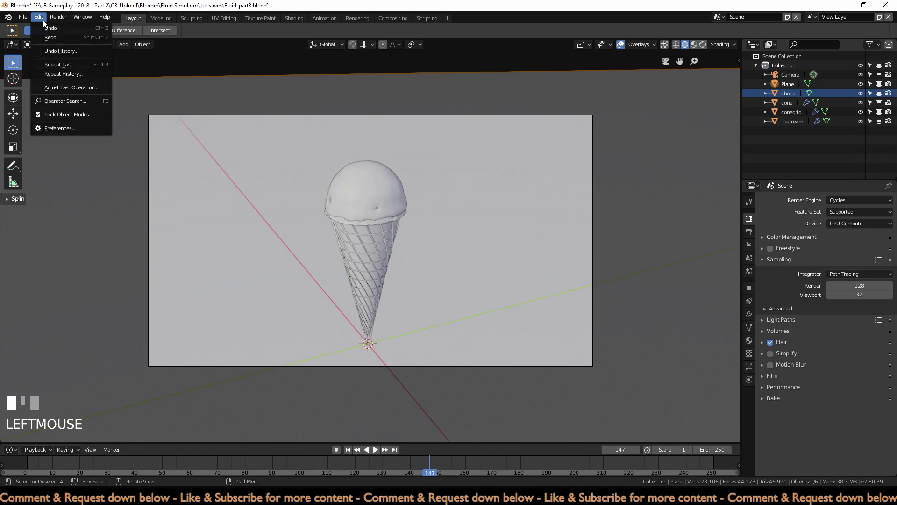
pyautogui.click(55, 128)
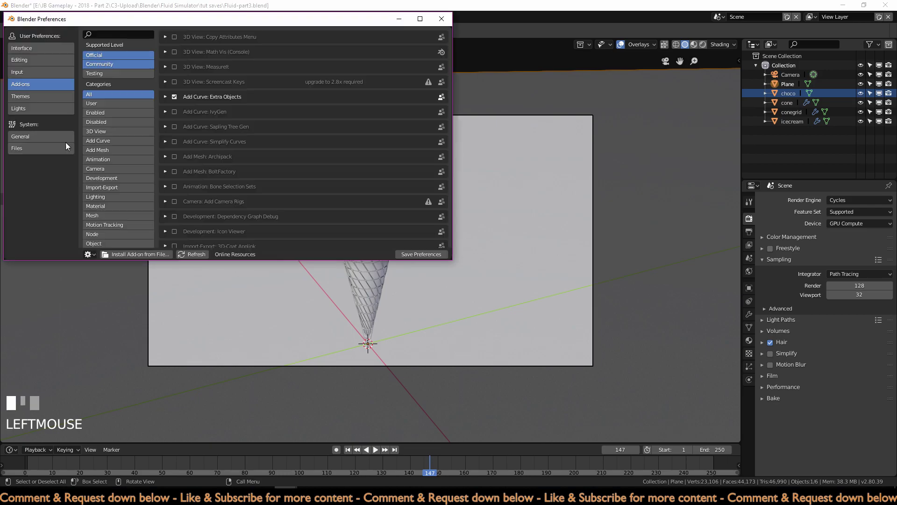
pyautogui.click(66, 143)
pyautogui.click(32, 136)
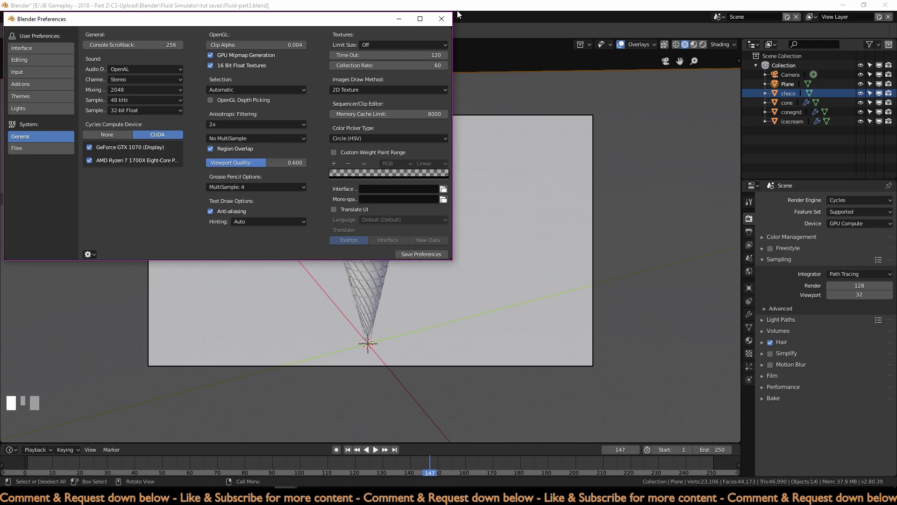
pyautogui.click(441, 18)
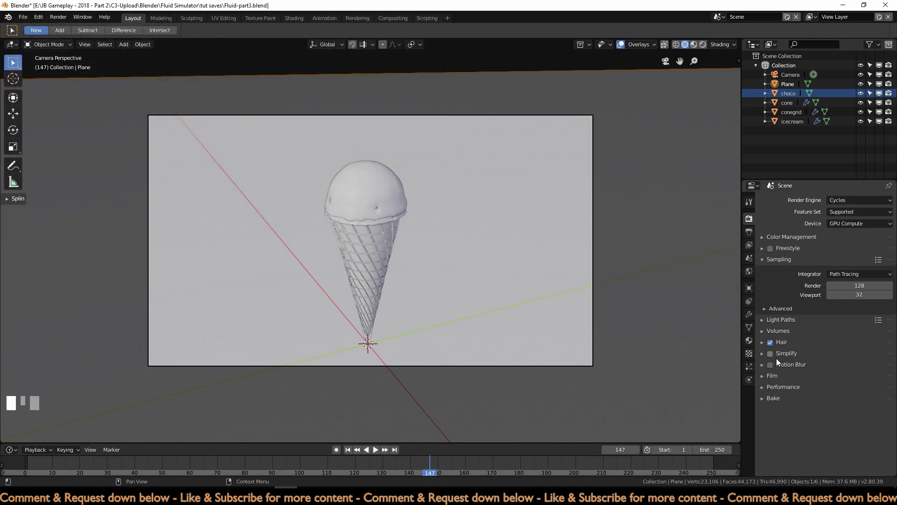
# Step: Set the total maximum light bounces to 5 in the render settings
pyautogui.click(781, 320)
pyautogui.click(868, 344)
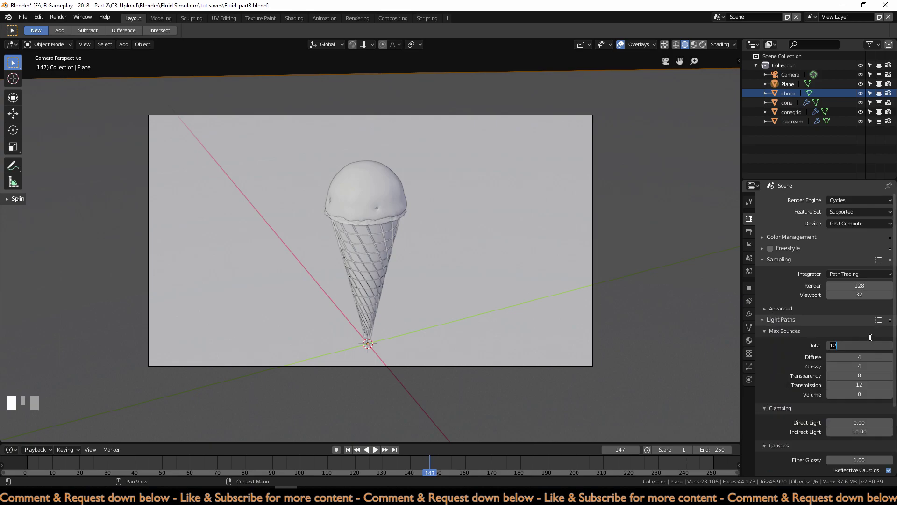
pyautogui.write('5')
pyautogui.click(793, 344)
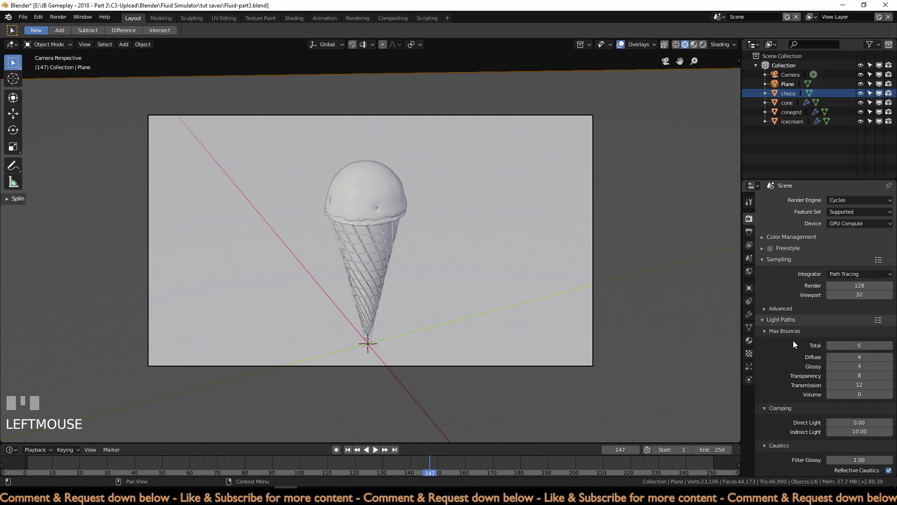
pyautogui.click(779, 320)
# Step: Set the render tile size to 256 in both X and Y and save the file
pyautogui.click(788, 387)
pyautogui.click(851, 451)
pyautogui.write('256')
pyautogui.press('Return')
pyautogui.click(852, 459)
pyautogui.write('256')
pyautogui.press('Return')
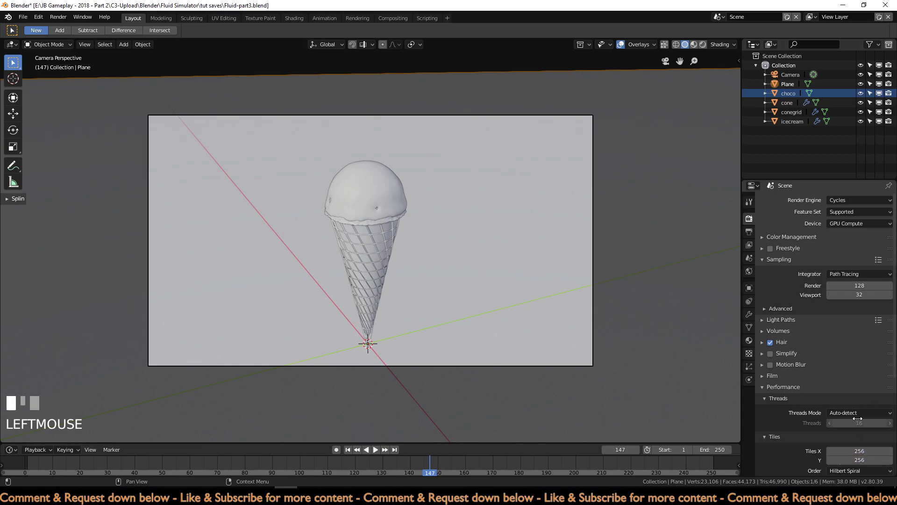
pyautogui.hotkey('ctrl', 's')
# Step: Switch the viewport to rendered shading and enable the render border in the output dimensions
pyautogui.click(702, 45)
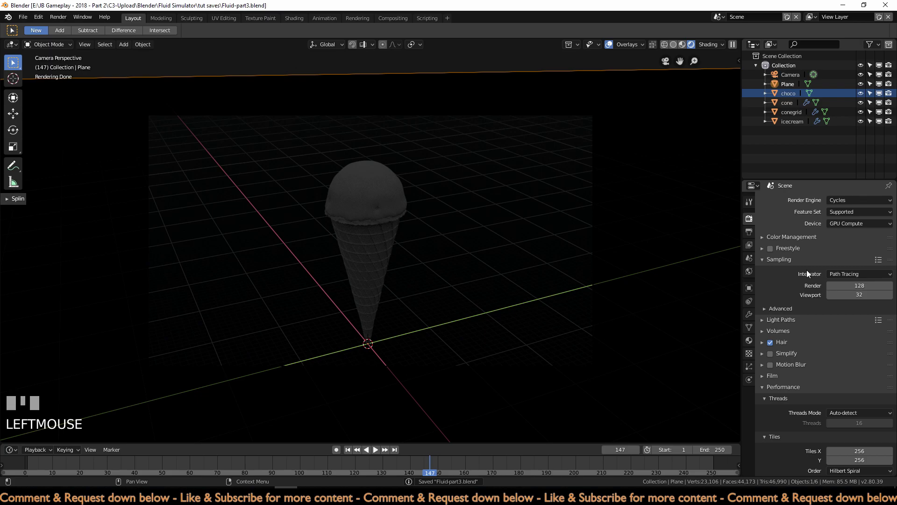
pyautogui.click(749, 232)
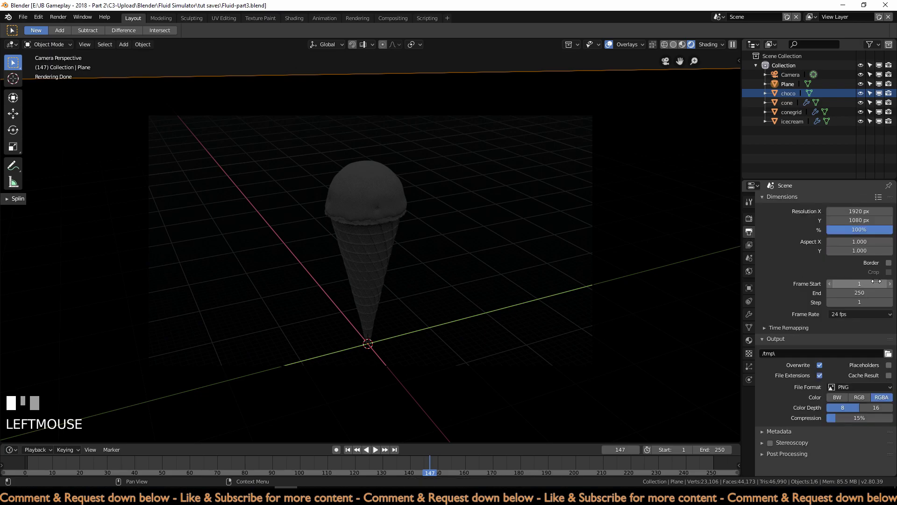
pyautogui.click(889, 263)
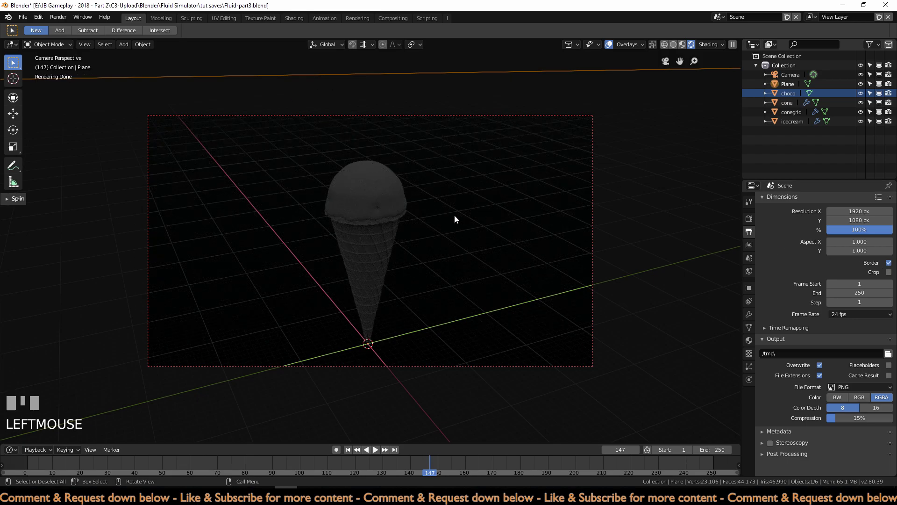
pyautogui.scroll(-1, 454, 216)
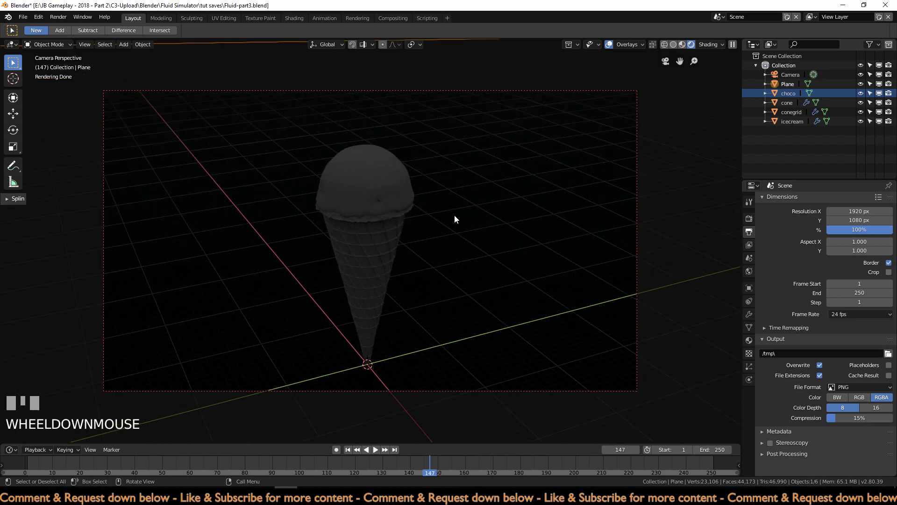
# Step: Deselect everything, add a second plane at the base of the cone and scale it by 10
pyautogui.hotkey('alt', 'a')
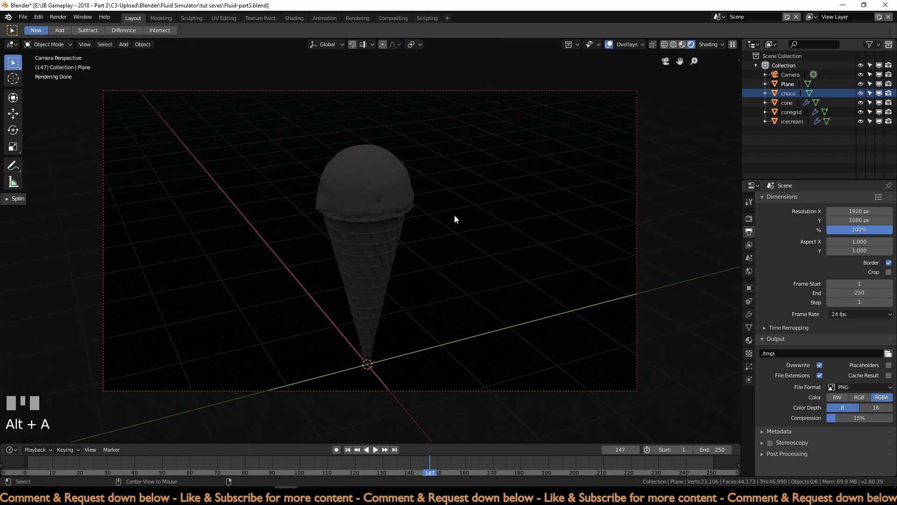
pyautogui.hotkey('shift', 'a')
pyautogui.moveTo(454, 215)
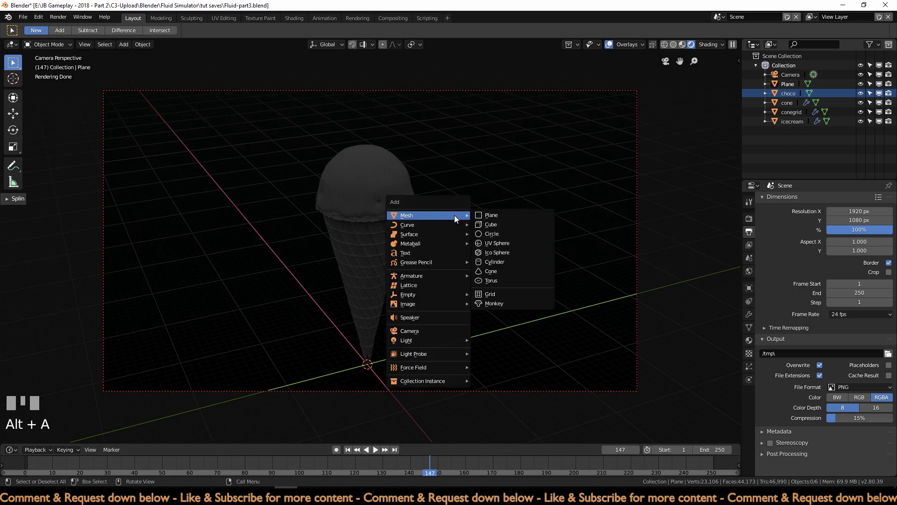
pyautogui.click(502, 217)
pyautogui.write('s10')
pyautogui.click(482, 275)
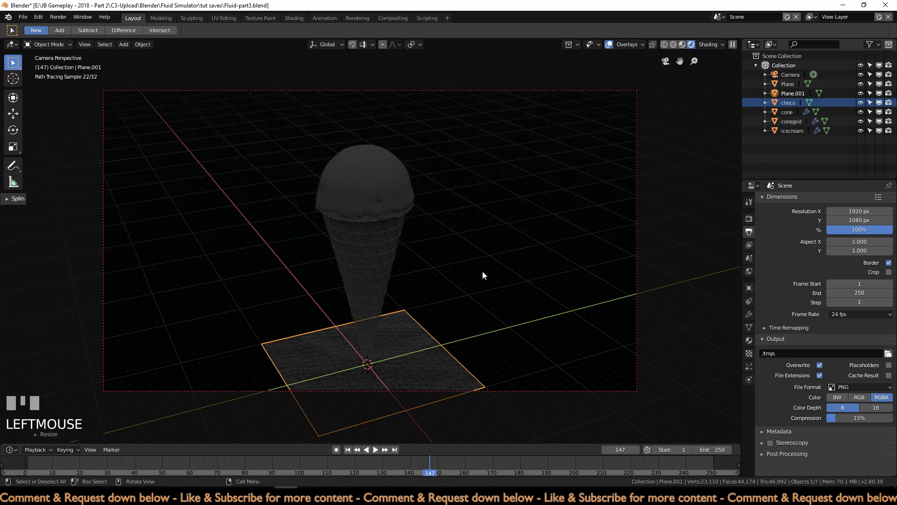
# Step: In top wireframe view, move the new plane's mesh in Edit Mode diagonally away from the cone, toward positive X and negative Y
pyautogui.press('KP_7')
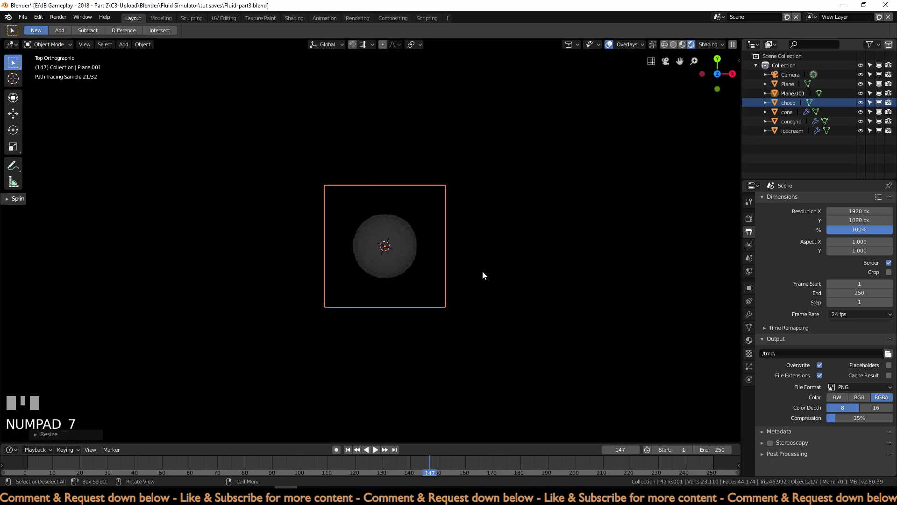
pyautogui.press('z')
pyautogui.click(416, 269)
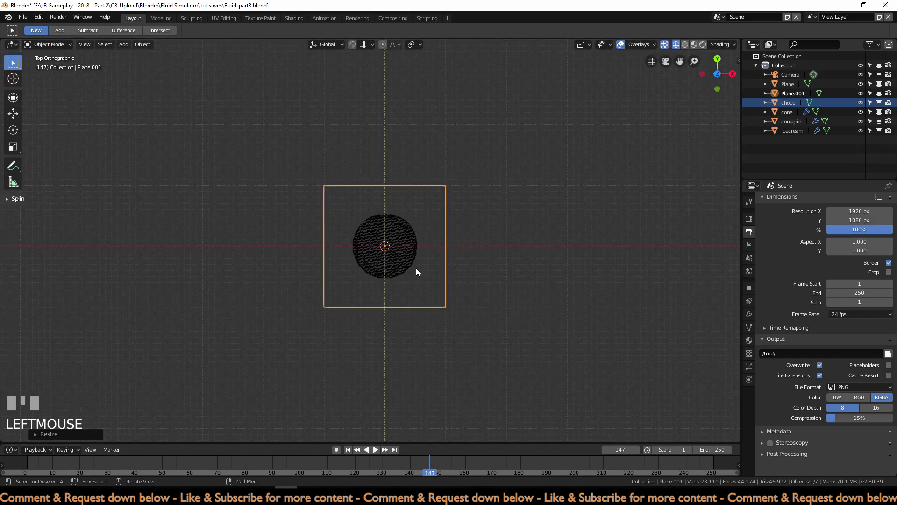
pyautogui.press('Tab')
pyautogui.press('g')
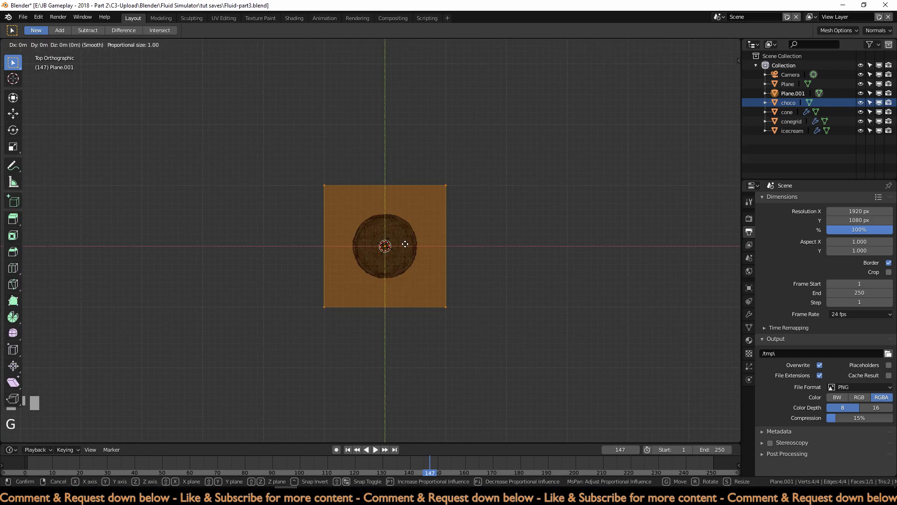
pyautogui.click(497, 327)
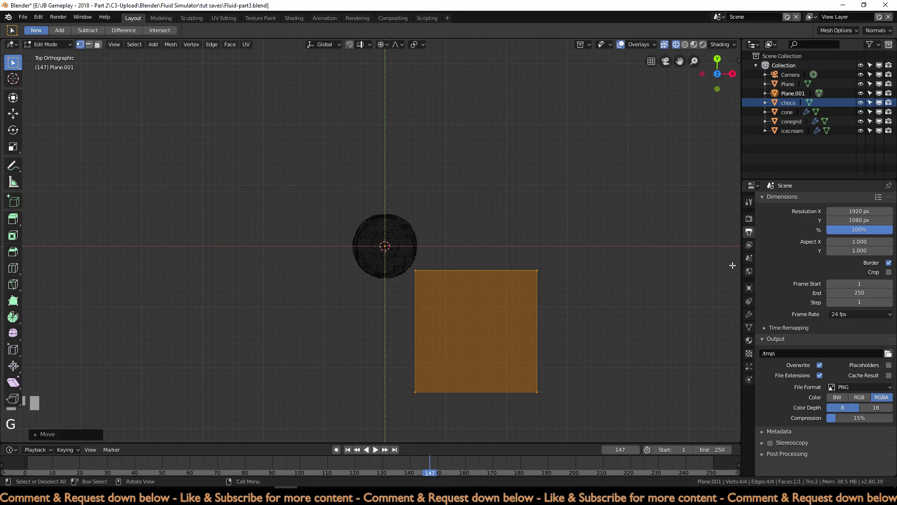
# Step: Add a Mirror modifier to the small plane with both X and Y axes enabled and return to solid shading
pyautogui.click(748, 314)
pyautogui.click(797, 205)
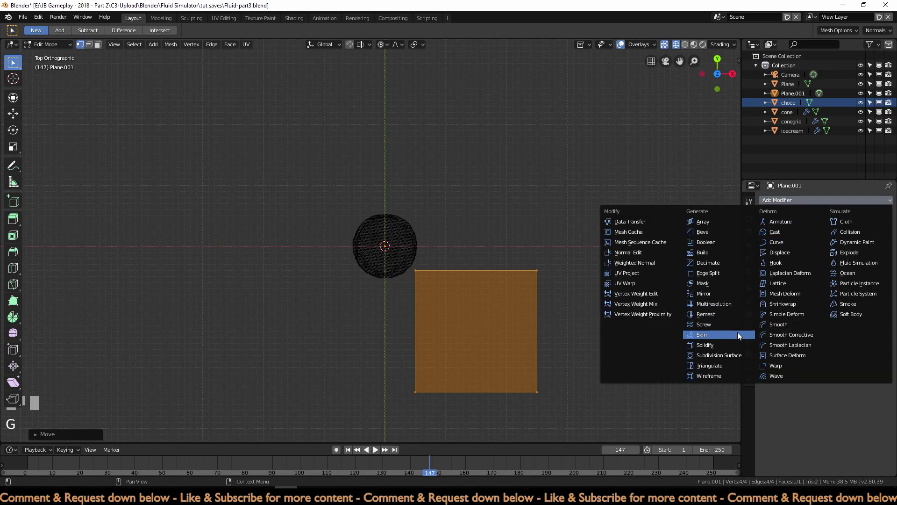
pyautogui.click(729, 293)
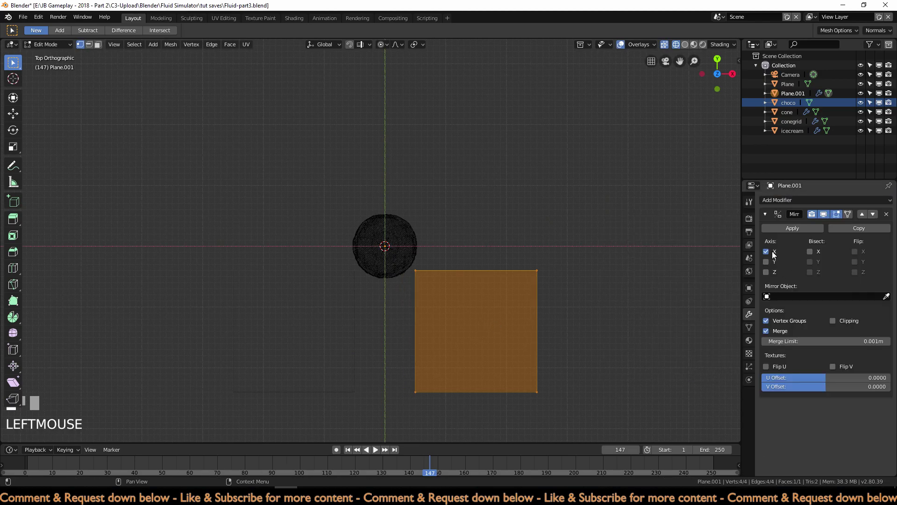
pyautogui.click(766, 262)
pyautogui.press('z')
pyautogui.click(561, 294)
pyautogui.moveTo(560, 294)
pyautogui.mouseDown(button='middle')
pyautogui.moveTo(467, 336)
pyautogui.moveTo(418, 374)
pyautogui.mouseUp(button='middle')
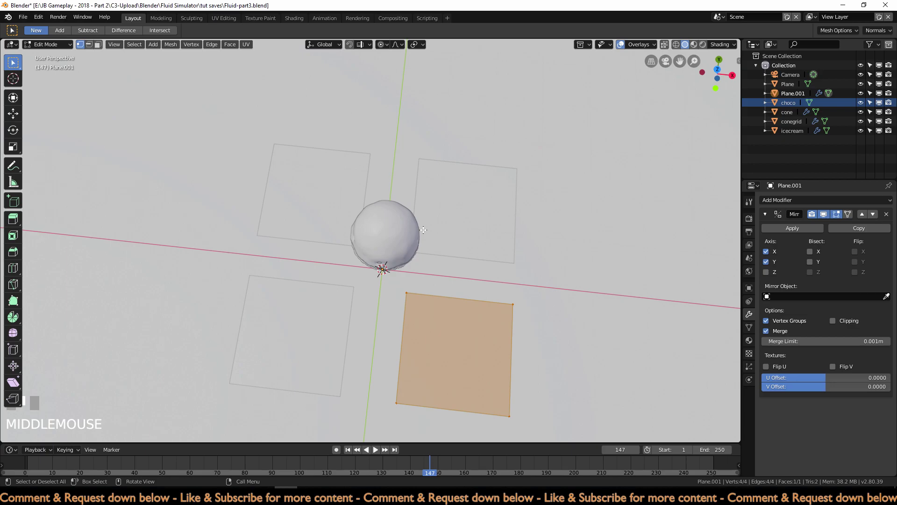
# Step: Raise the mirrored planes along Z to well above the ice cream, outside the camera frame, and leave Edit Mode
pyautogui.press('KP_0')
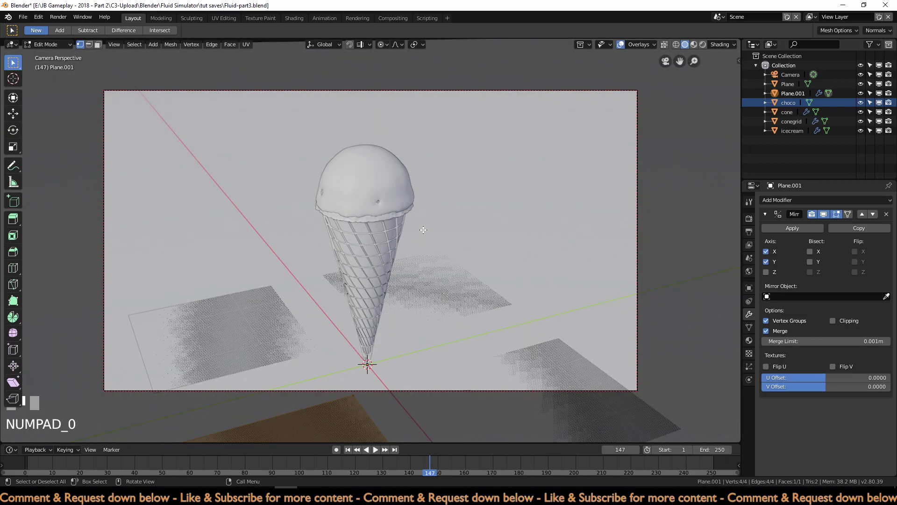
pyautogui.scroll(-4, 420, 231)
pyautogui.press('g')
pyautogui.press('z')
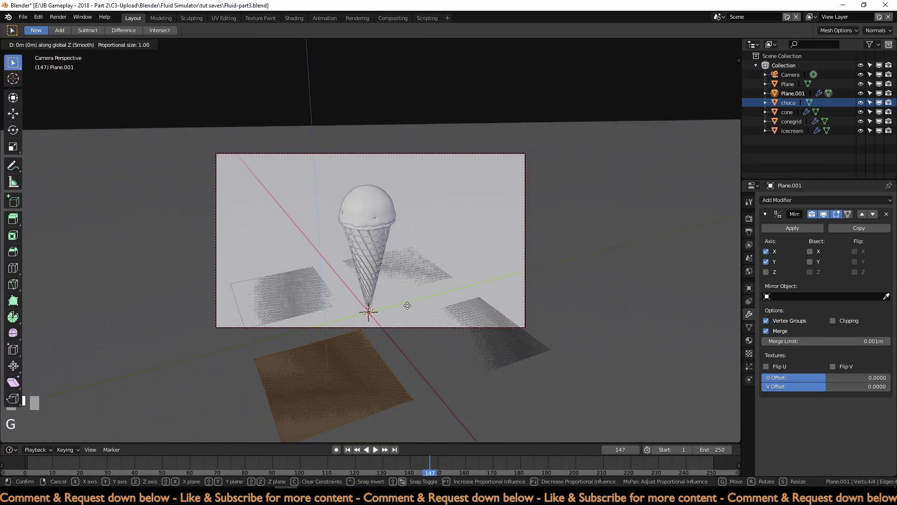
pyautogui.click(405, 51)
pyautogui.press('Tab')
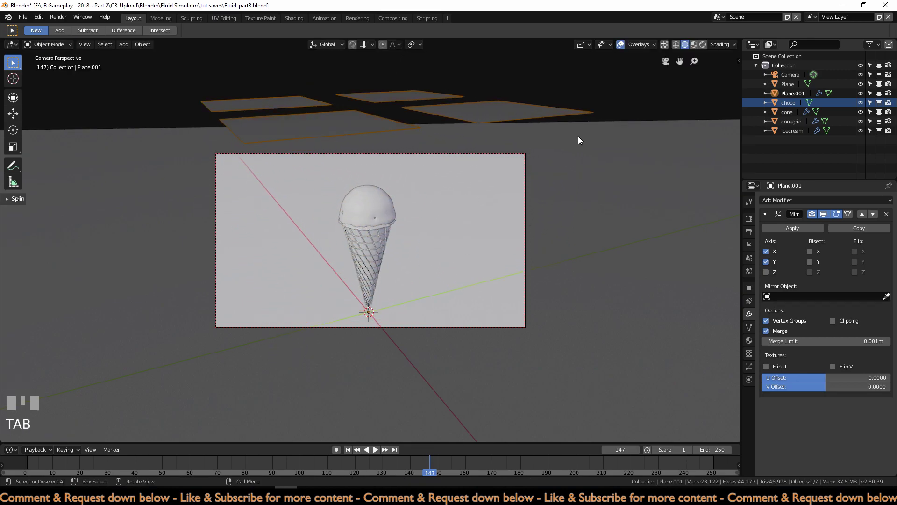
# Step: Give the overhead planes a new material named lamp with its surface set to Emission
pyautogui.click(749, 340)
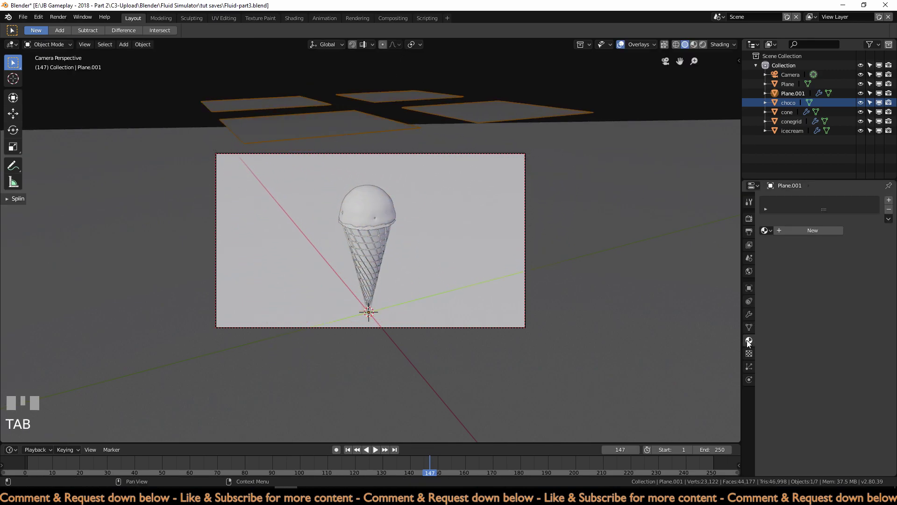
pyautogui.click(798, 232)
pyautogui.write('lamp')
pyautogui.press('Return')
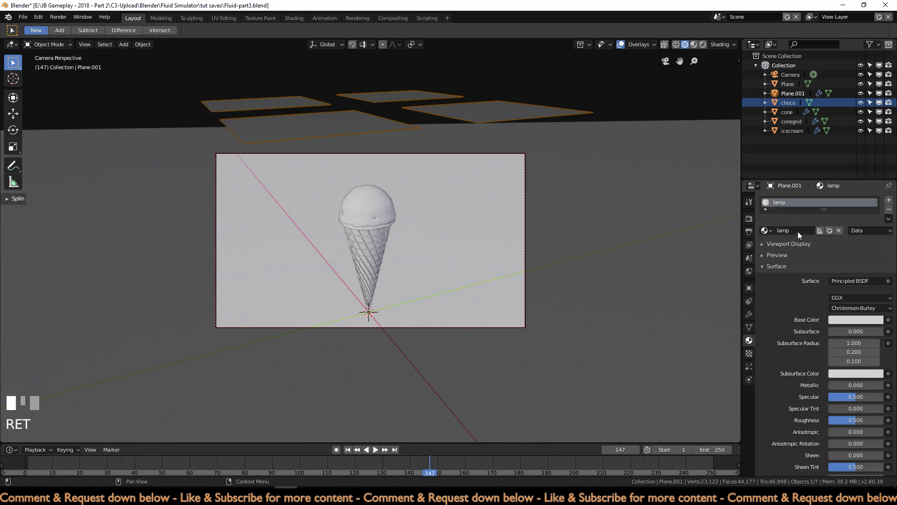
pyautogui.click(859, 280)
pyautogui.click(777, 95)
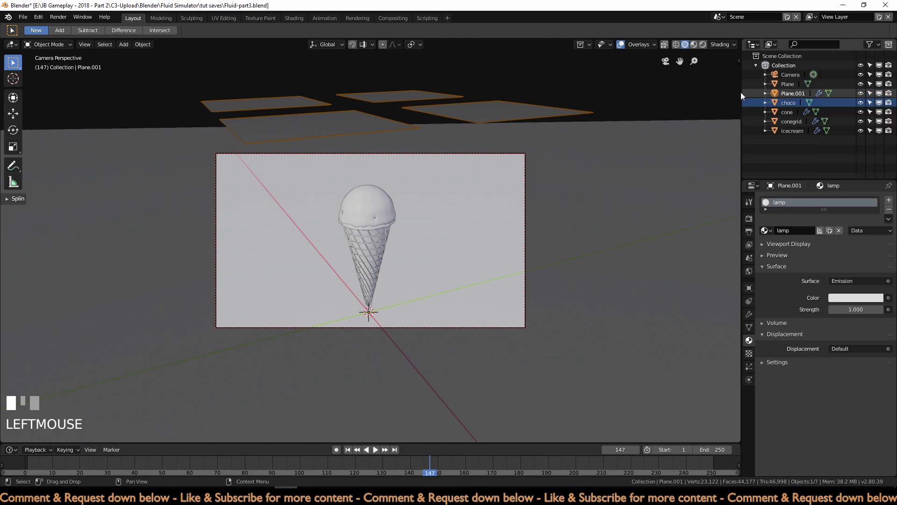
# Step: Preview the lighting in rendered shading and set the lamp material's emission strength to 2.5
pyautogui.click(701, 45)
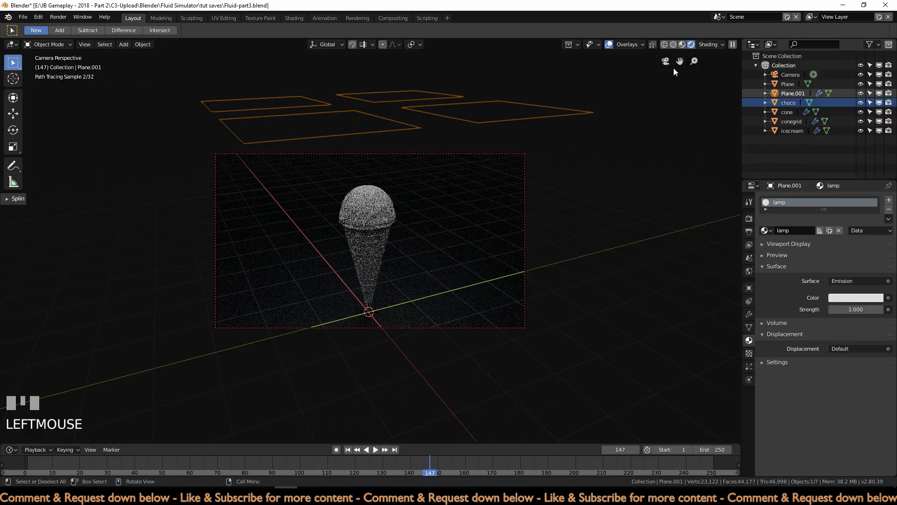
pyautogui.scroll(1, 560, 278)
pyautogui.scroll(2, 560, 277)
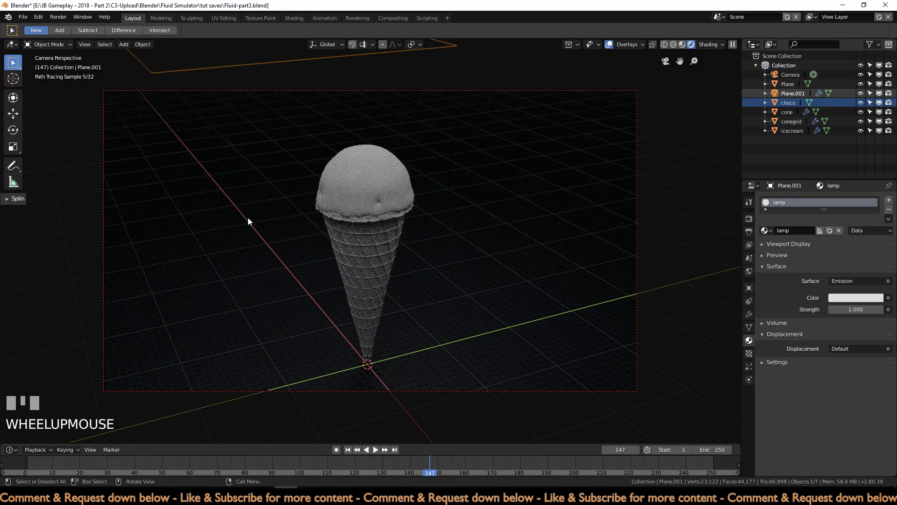
pyautogui.click(847, 310)
pyautogui.write('2.5')
pyautogui.press('KP_Enter')
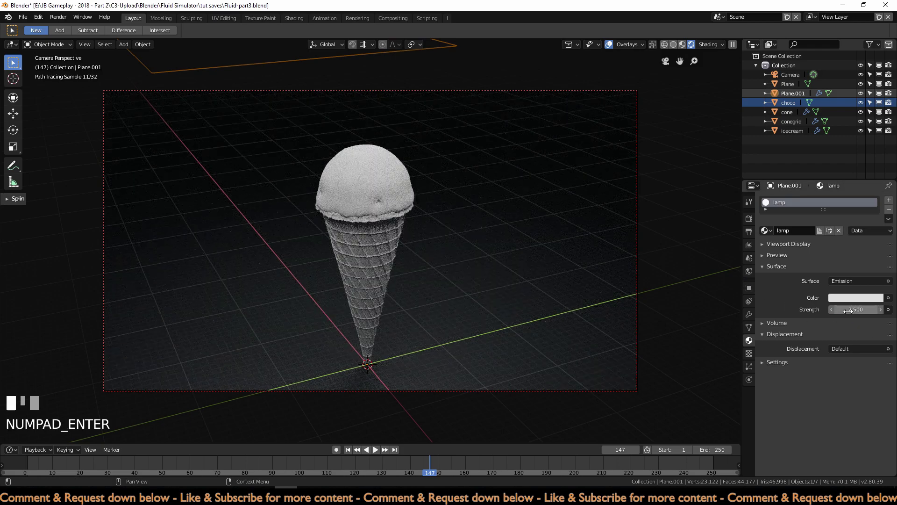
# Step: Brighten the world background color to a medium gray
pyautogui.click(753, 270)
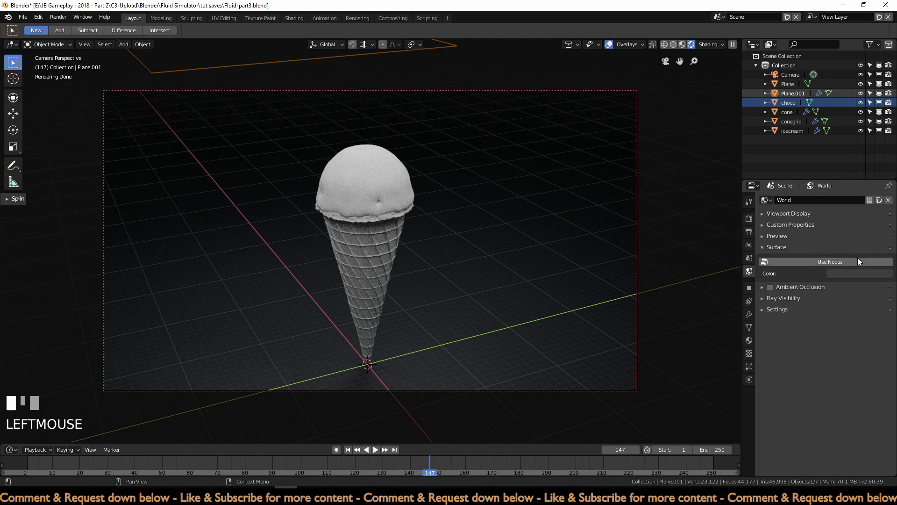
pyautogui.click(859, 274)
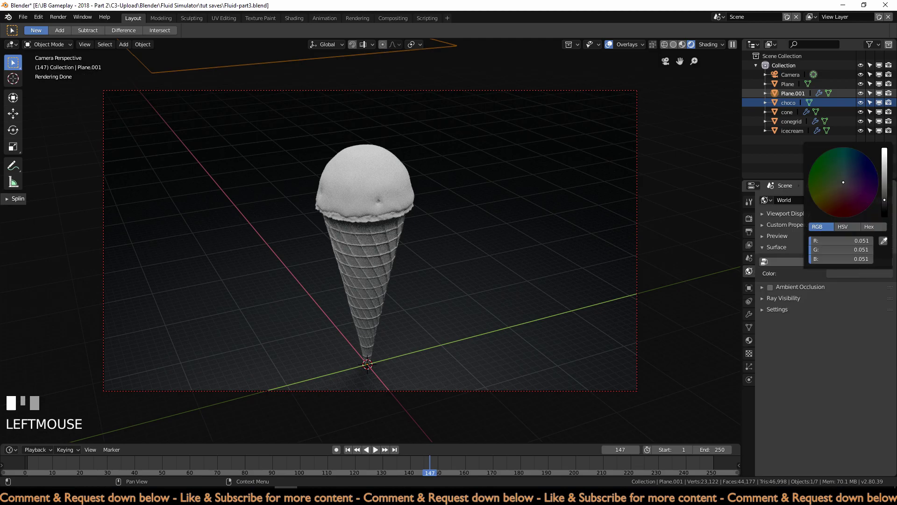
pyautogui.moveTo(885, 205); pyautogui.dragTo(884, 181)
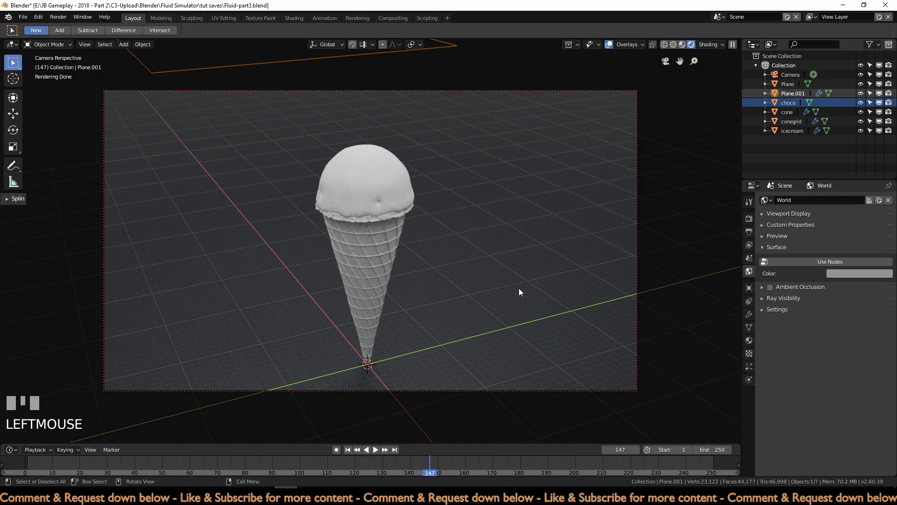
pyautogui.scroll(-1, 518, 287)
pyautogui.scroll(1, 519, 287)
pyautogui.hotkey('alt', 'a')
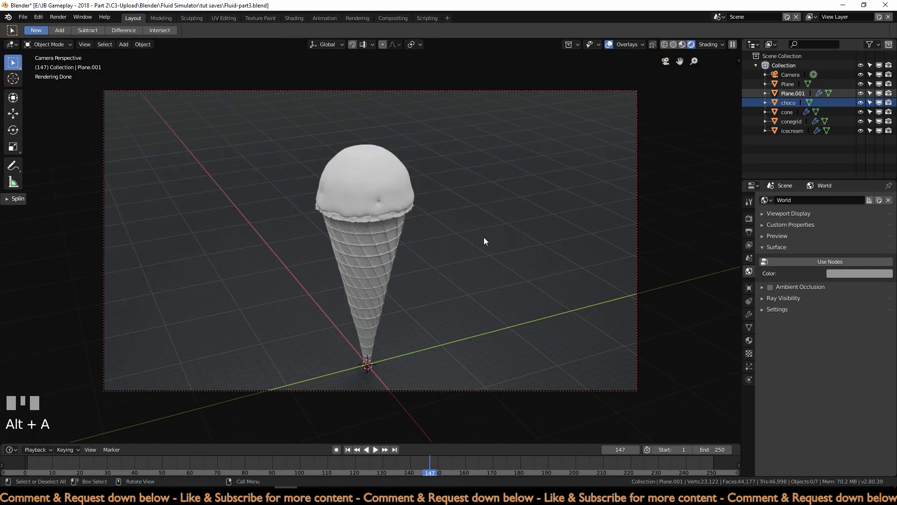
pyautogui.click(385, 243)
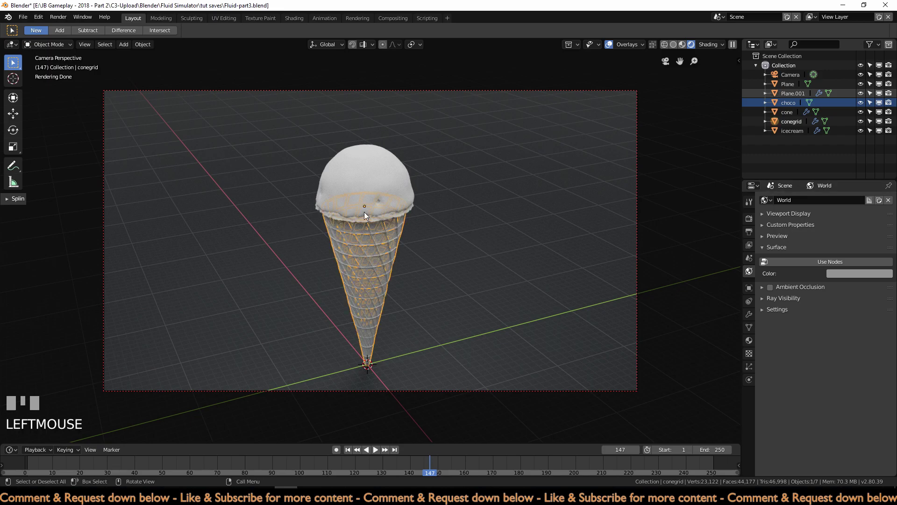
# Step: Rename the overhead planes object Plane.001 as lamp and the floor object Plane as ground
pyautogui.click(794, 93)
pyautogui.scroll(-3, 321, 86)
pyautogui.doubleClick(797, 92)
pyautogui.press('BackSpace')
pyautogui.press('Return')
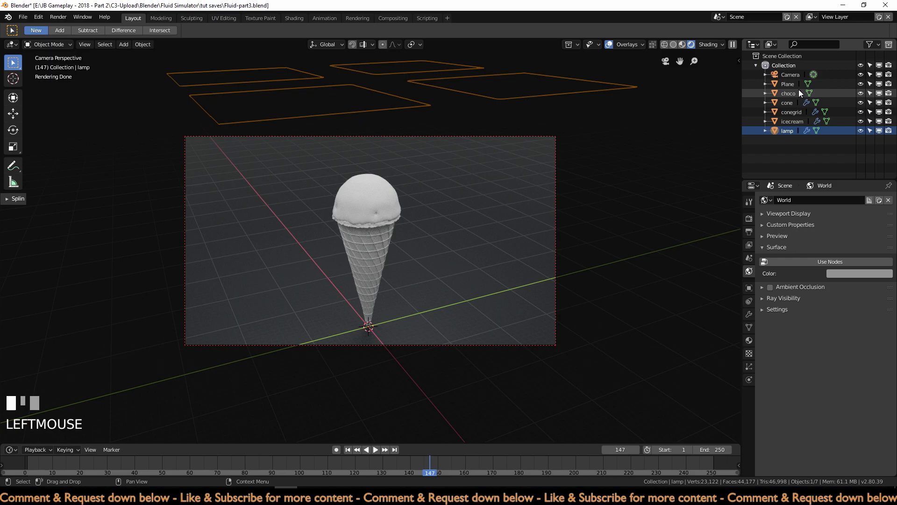
pyautogui.click(789, 84)
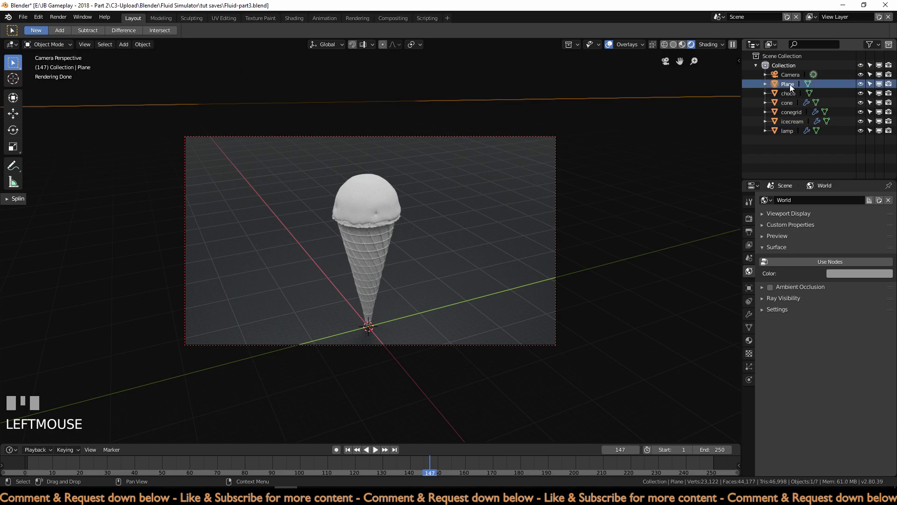
pyautogui.doubleClick(790, 84)
pyautogui.write('ground')
pyautogui.press('Return')
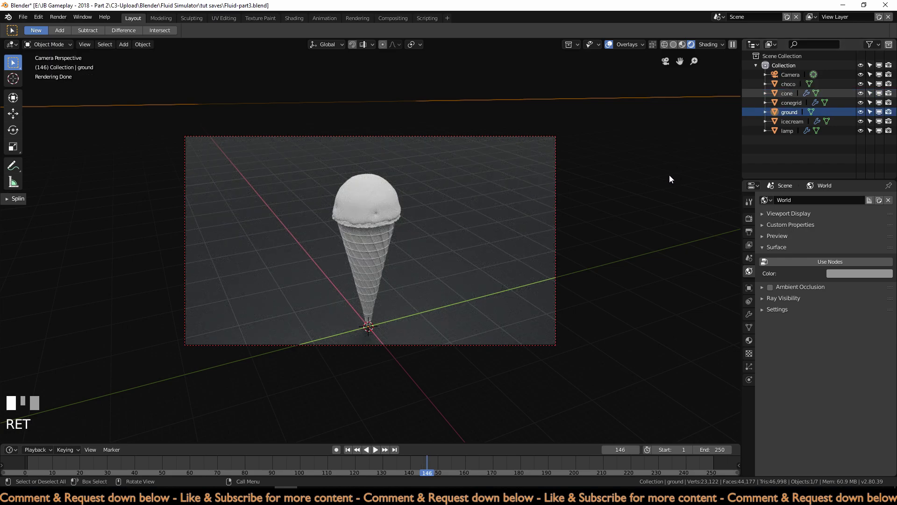
# Step: Give the cone object a new material named cone
pyautogui.scroll(2, 669, 175)
pyautogui.click(780, 93)
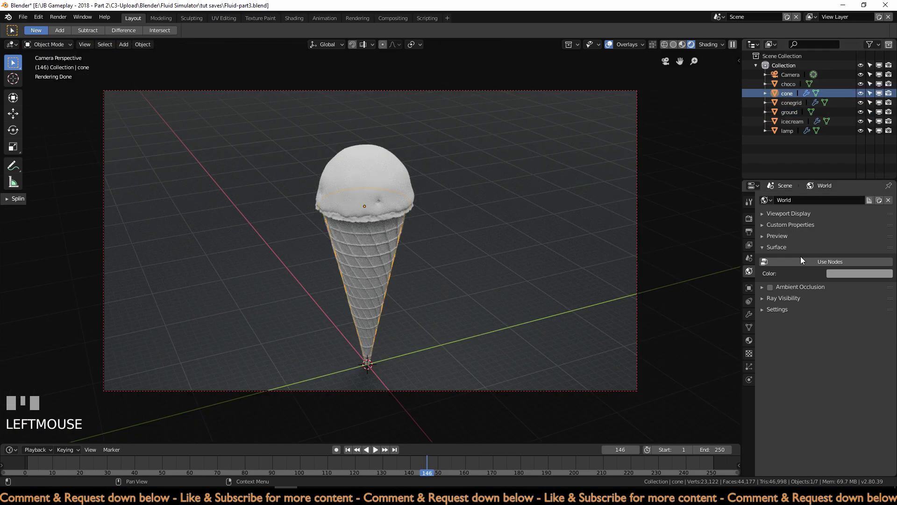
pyautogui.click(749, 341)
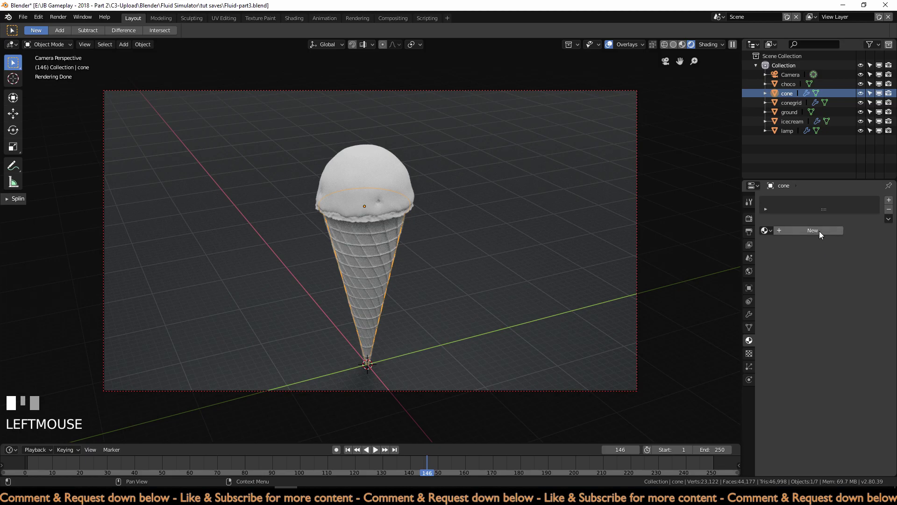
pyautogui.click(820, 231)
pyautogui.click(803, 233)
pyautogui.write('cone')
pyautogui.press('Return')
# Step: Show the cone material's preview and set its base color to a light orange-tan
pyautogui.click(778, 255)
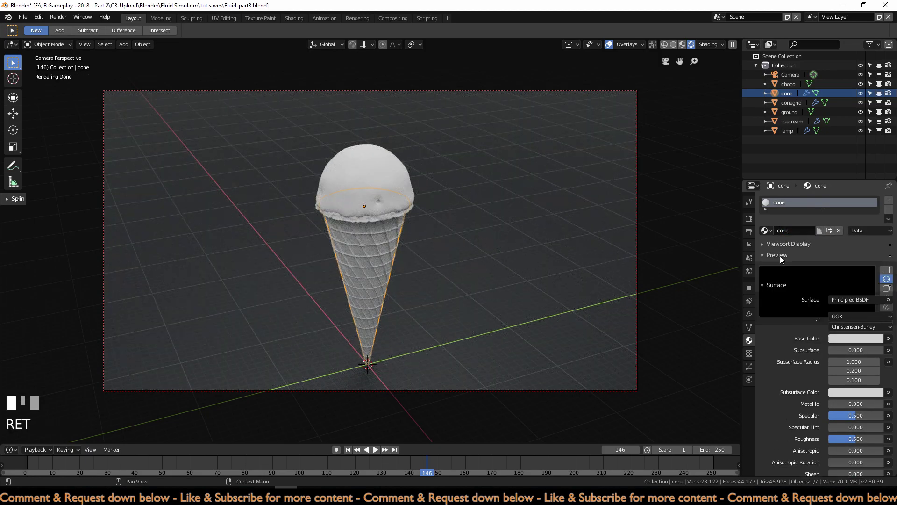
pyautogui.click(851, 383)
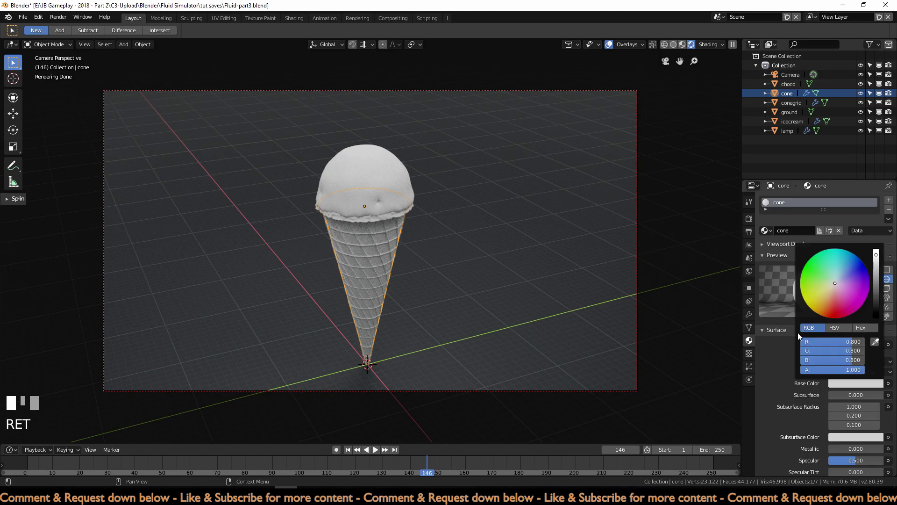
pyautogui.moveTo(826, 300); pyautogui.dragTo(829, 298)
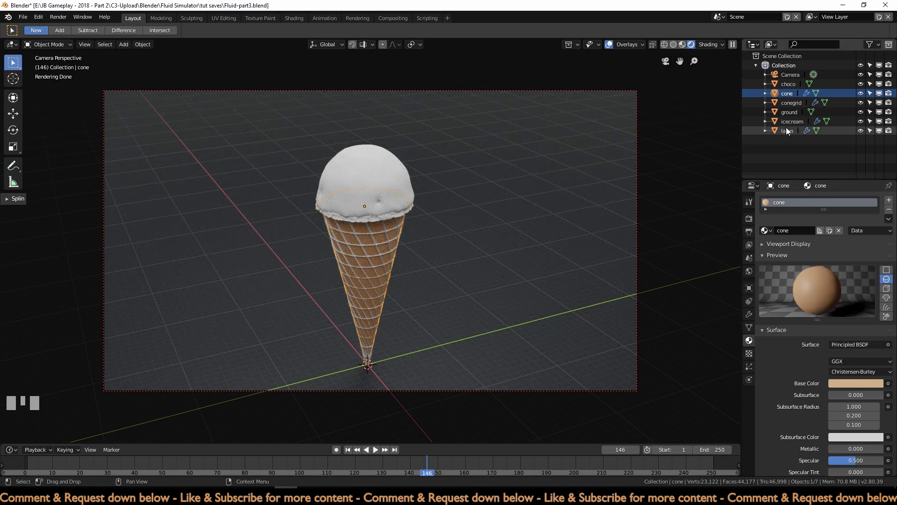
# Step: Assign the existing cone material to the conegrid object and deselect the grid to check it
pyautogui.click(792, 104)
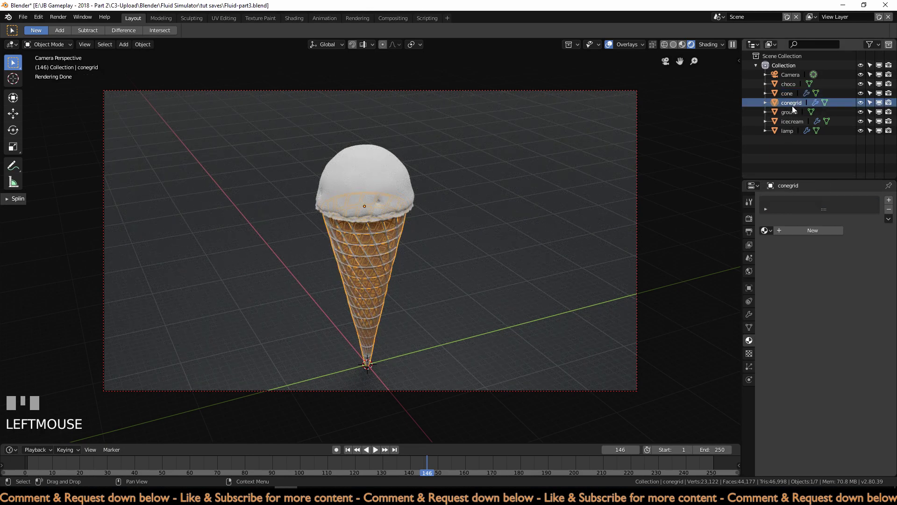
pyautogui.click(764, 230)
pyautogui.click(777, 246)
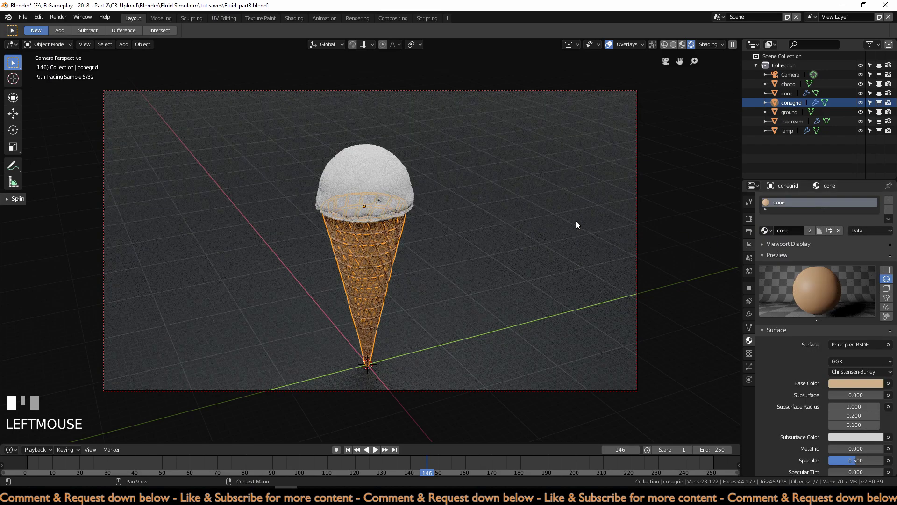
pyautogui.click(559, 223)
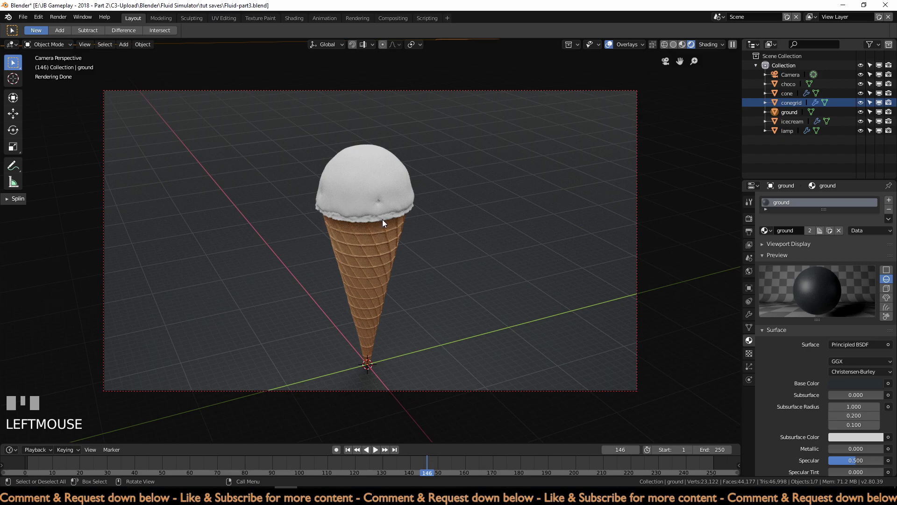
# Step: Assign the cone material to the icecream object, make it a separate copy and rename the copy icecream
pyautogui.click(793, 121)
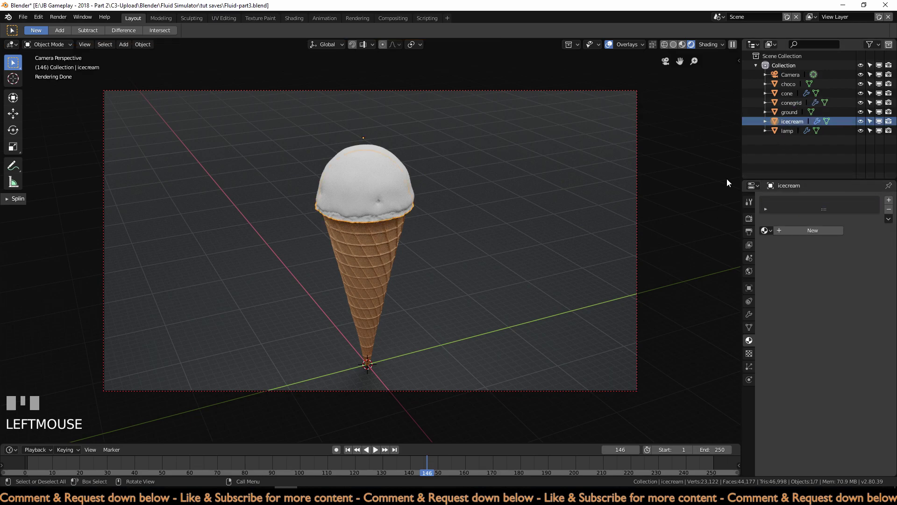
pyautogui.click(764, 230)
pyautogui.click(778, 245)
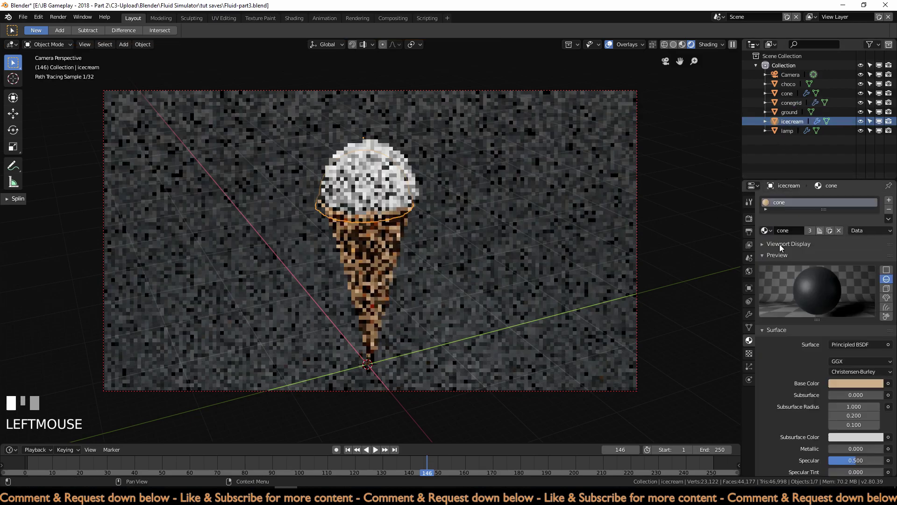
pyautogui.click(830, 231)
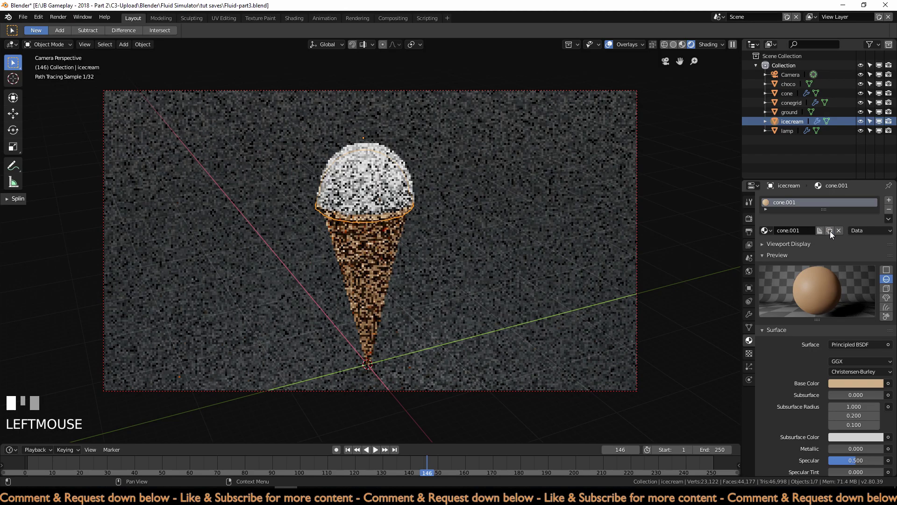
pyautogui.click(802, 230)
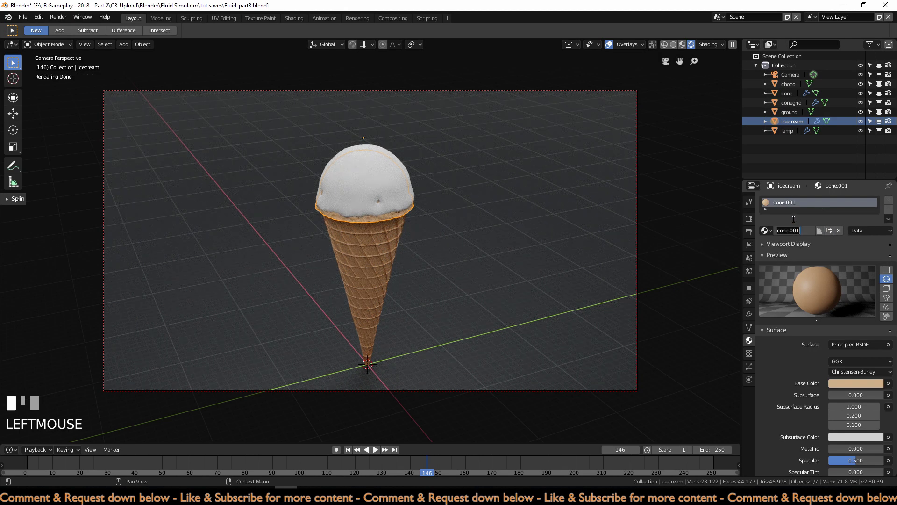
pyautogui.write('icecream')
pyautogui.press('Return')
# Step: Set the icecream material's base color to a slightly creamy white, R 1.000, G 0.993, B 0.894
pyautogui.click(845, 383)
pyautogui.moveTo(824, 342); pyautogui.dragTo(865, 360)
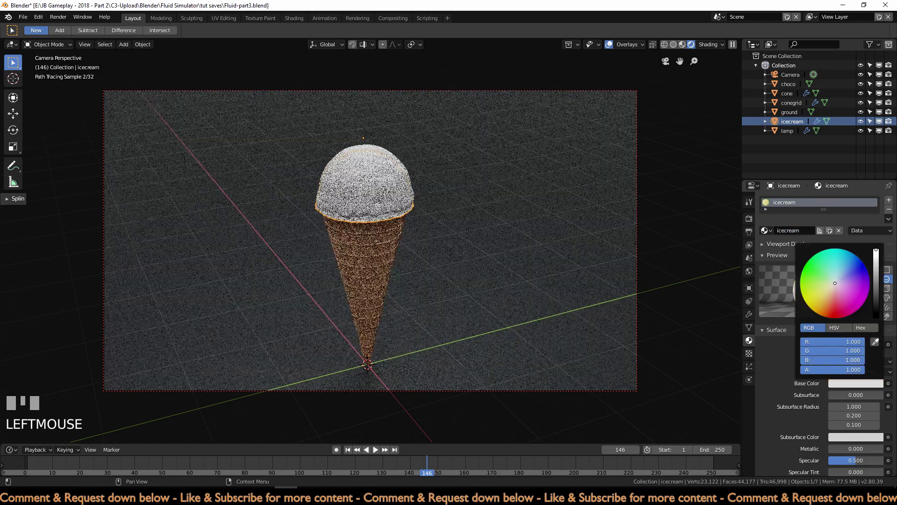
pyautogui.click(834, 284)
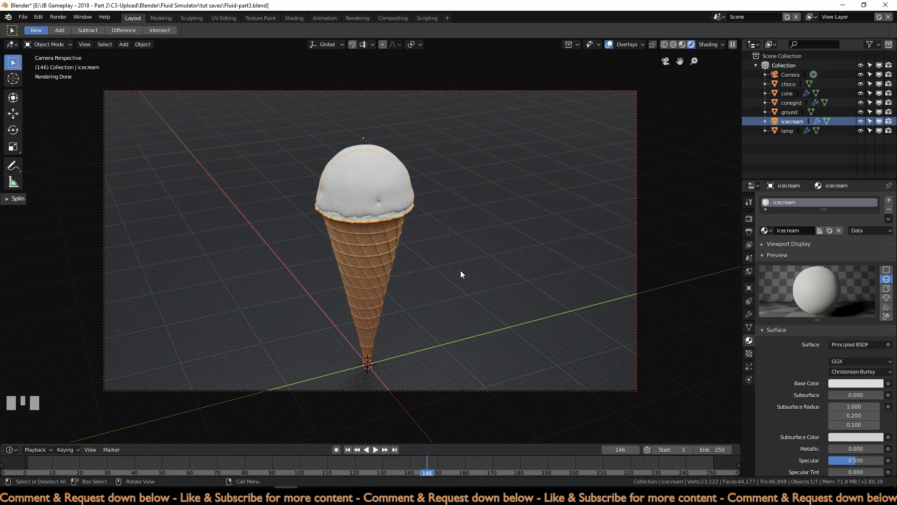
pyautogui.click(458, 246)
pyautogui.scroll(2, 459, 243)
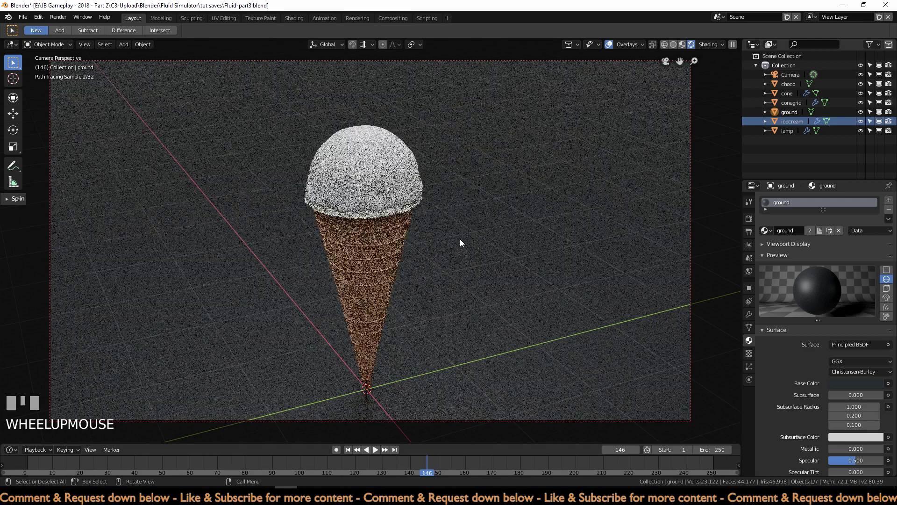
# Step: Give the choco object a separate copy of the icecream material and name it choco
pyautogui.click(386, 167)
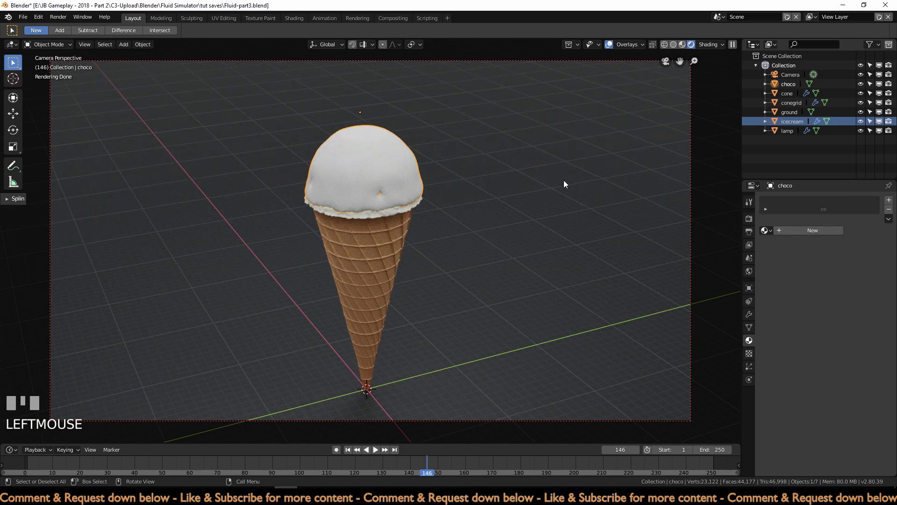
pyautogui.click(765, 230)
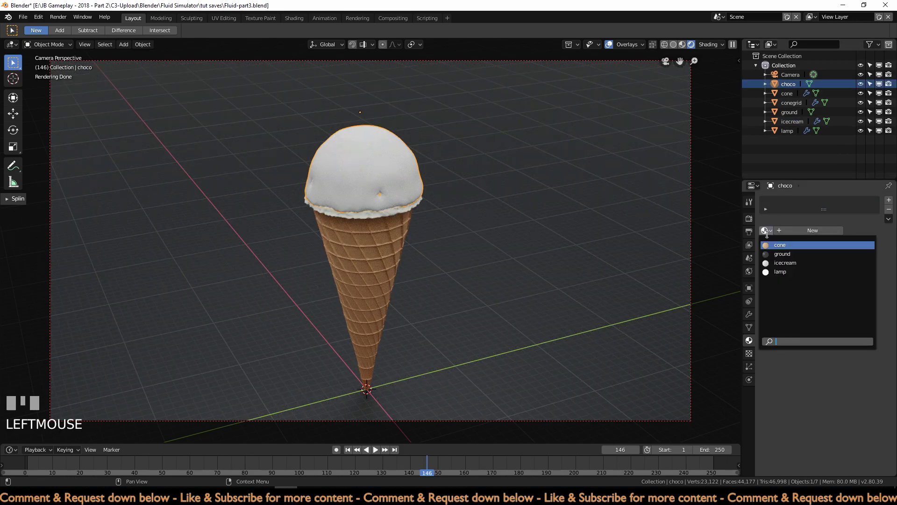
pyautogui.click(779, 263)
pyautogui.click(829, 231)
pyautogui.doubleClick(801, 231)
pyautogui.write('choco')
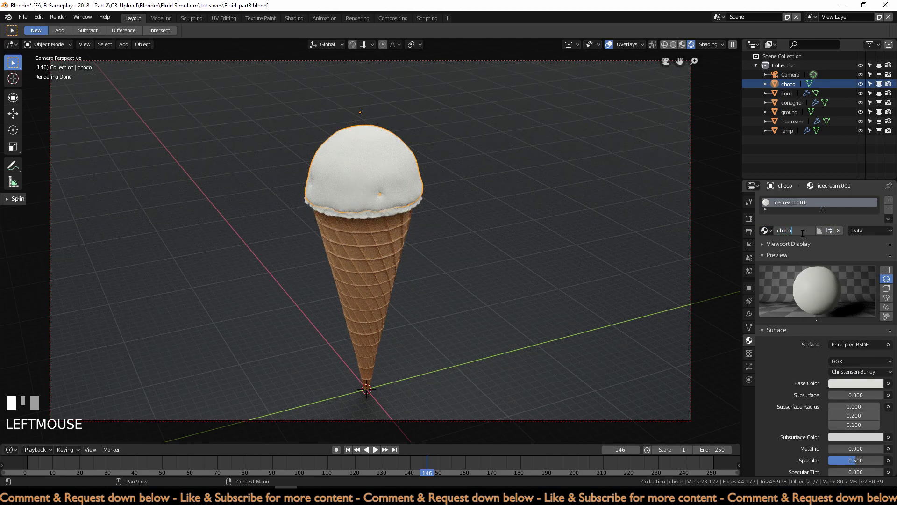
pyautogui.press('Return')
# Step: Set the choco material's base color to a very dark reddish brown and check the coating in the rendered view
pyautogui.click(840, 383)
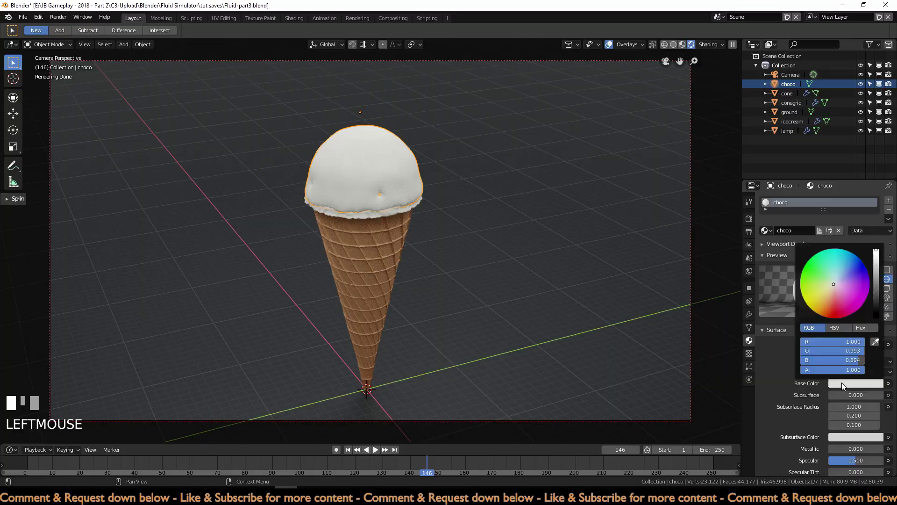
pyautogui.click(829, 302)
pyautogui.moveTo(877, 254); pyautogui.dragTo(880, 307)
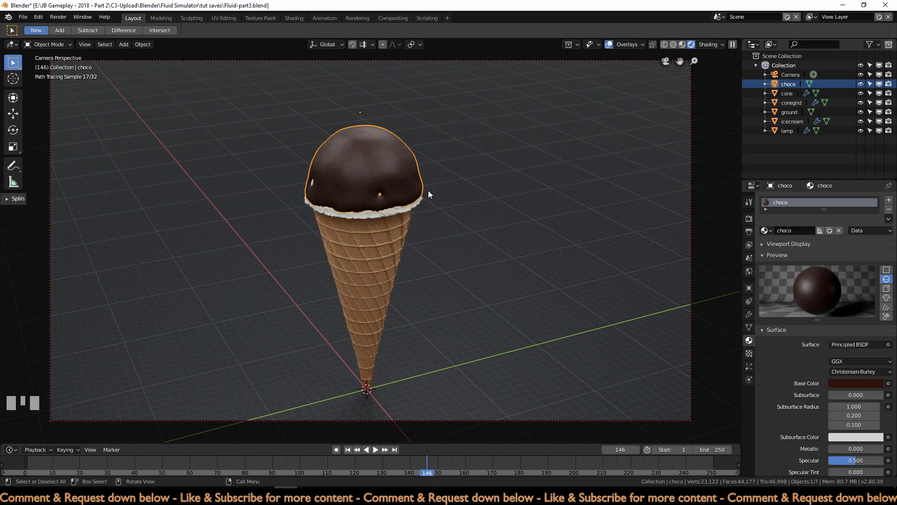
pyautogui.click(496, 235)
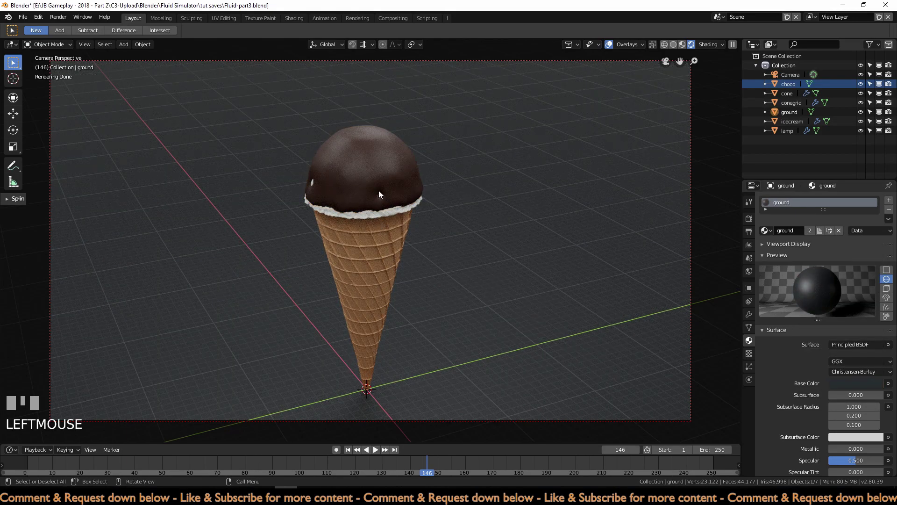
pyautogui.scroll(-1, 441, 325)
pyautogui.scroll(1, 440, 329)
pyautogui.scroll(-1, 505, 304)
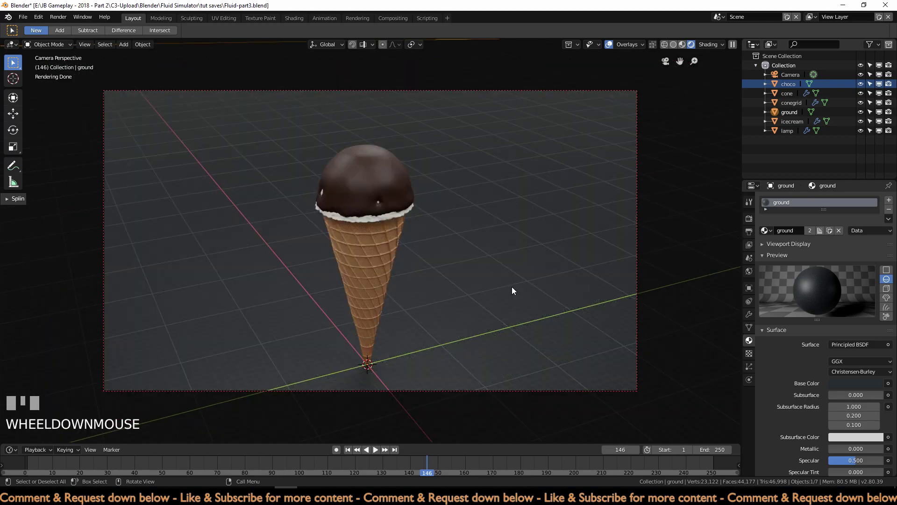
# Step: Lower the choco material's roughness to give the coating glossier reflections
pyautogui.click(398, 187)
pyautogui.scroll(-3, 817, 394)
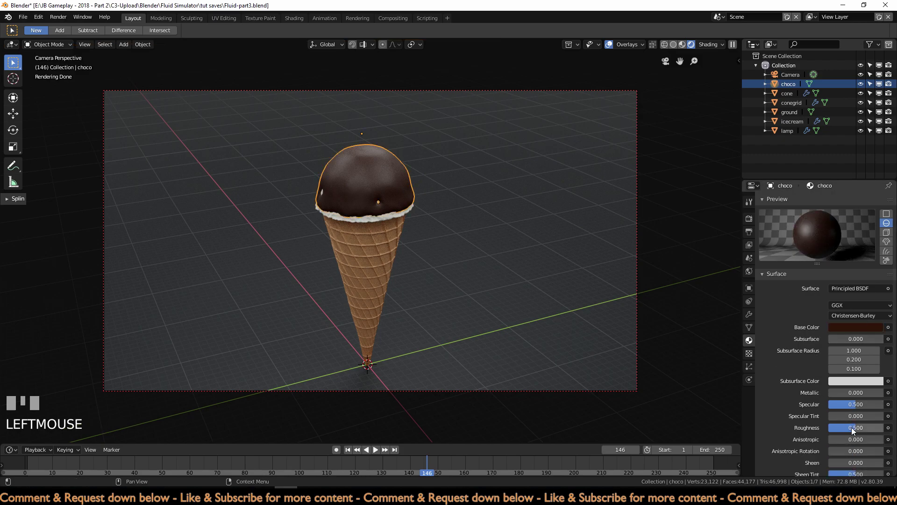
pyautogui.moveTo(855, 427); pyautogui.dragTo(827, 427)
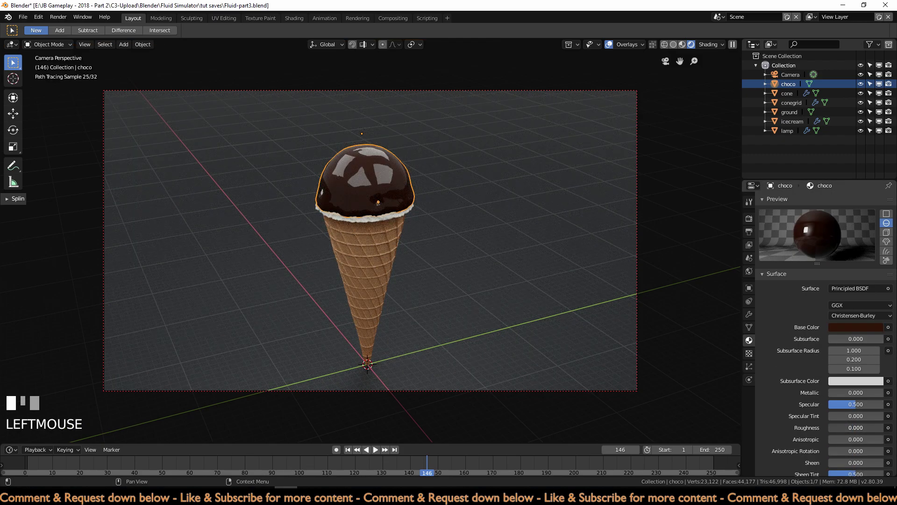
pyautogui.click(452, 260)
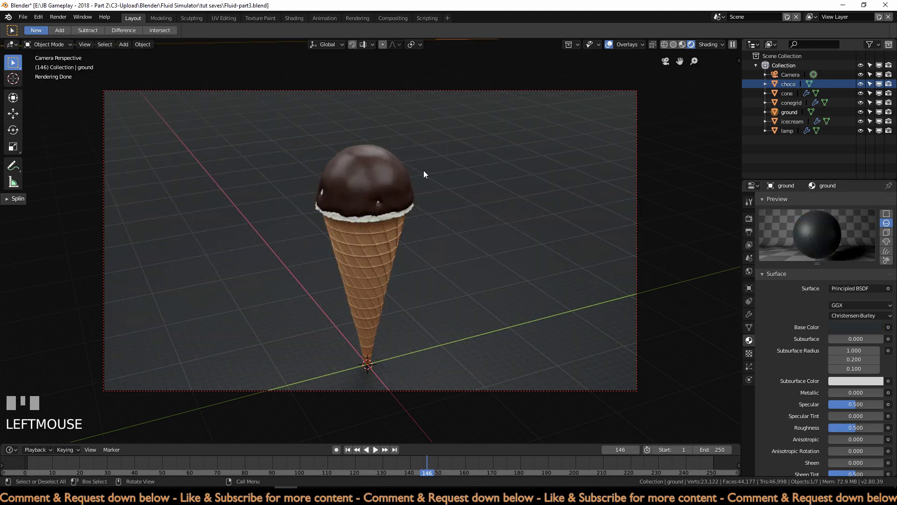
# Step: Switch to solid shading and add an ico sphere with 1 subdivision
pyautogui.moveTo(449, 162)
pyautogui.mouseDown(button='middle')
pyautogui.moveTo(552, 239)
pyautogui.moveTo(753, 122)
pyautogui.mouseUp(button='middle')
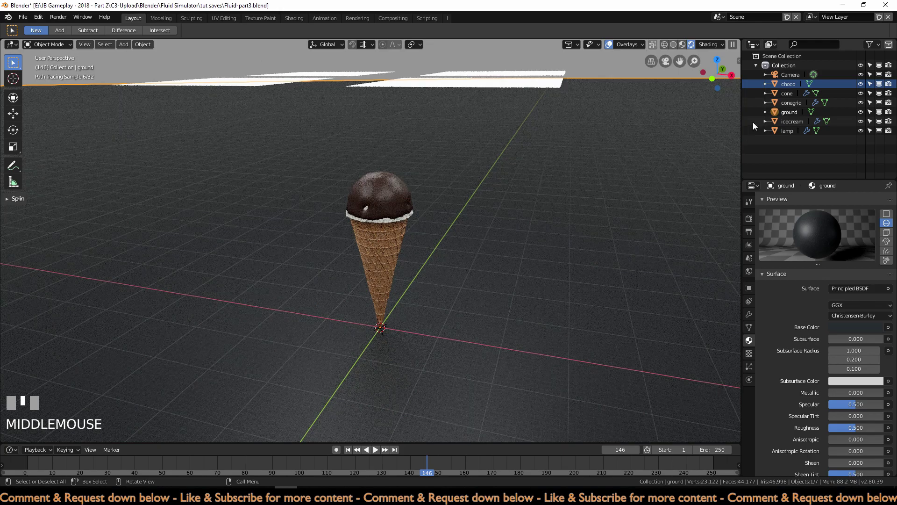
pyautogui.click(674, 45)
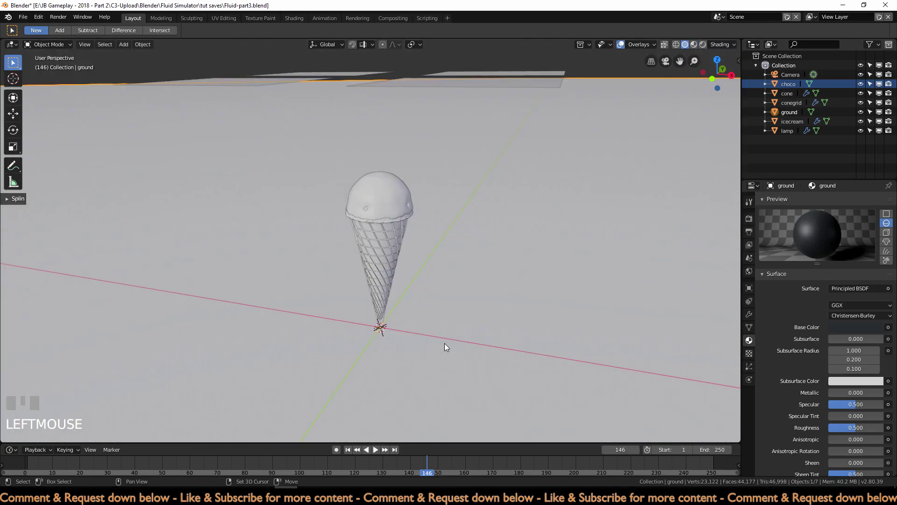
pyautogui.hotkey('shift', 'a')
pyautogui.moveTo(444, 309)
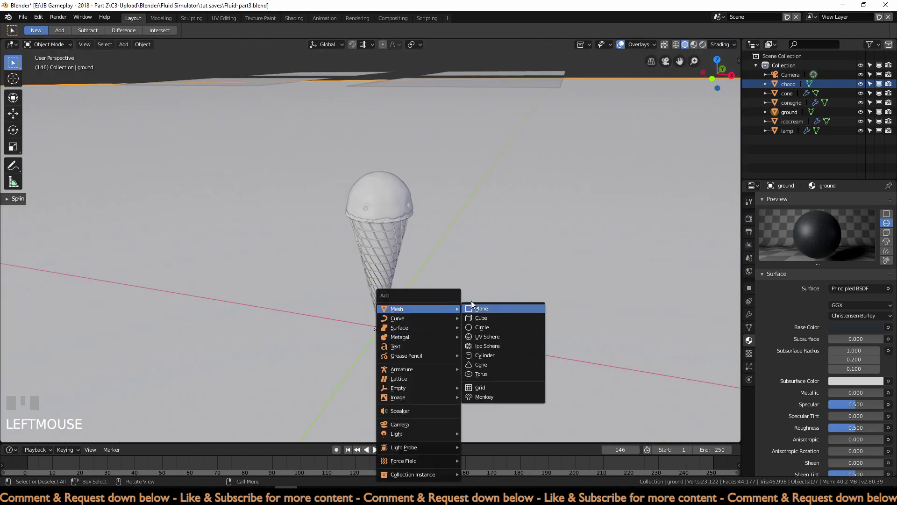
pyautogui.click(501, 342)
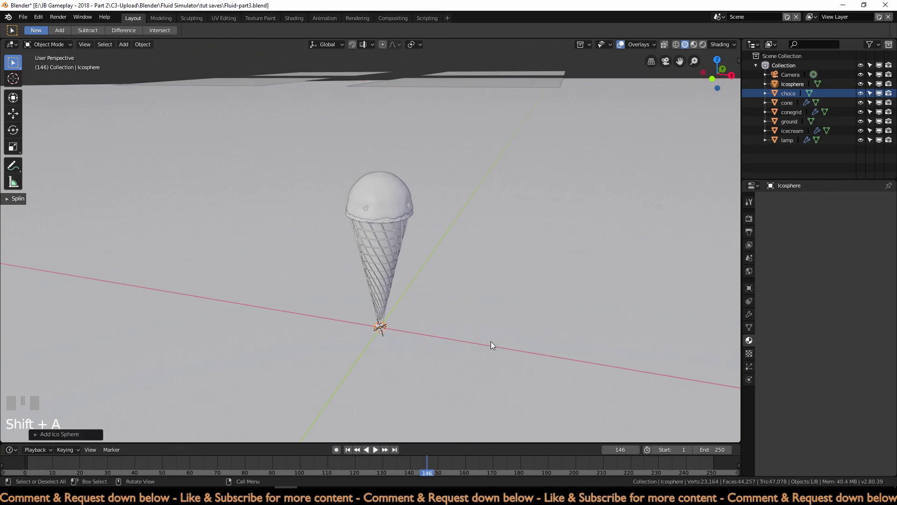
pyautogui.click(61, 433)
pyautogui.click(98, 343)
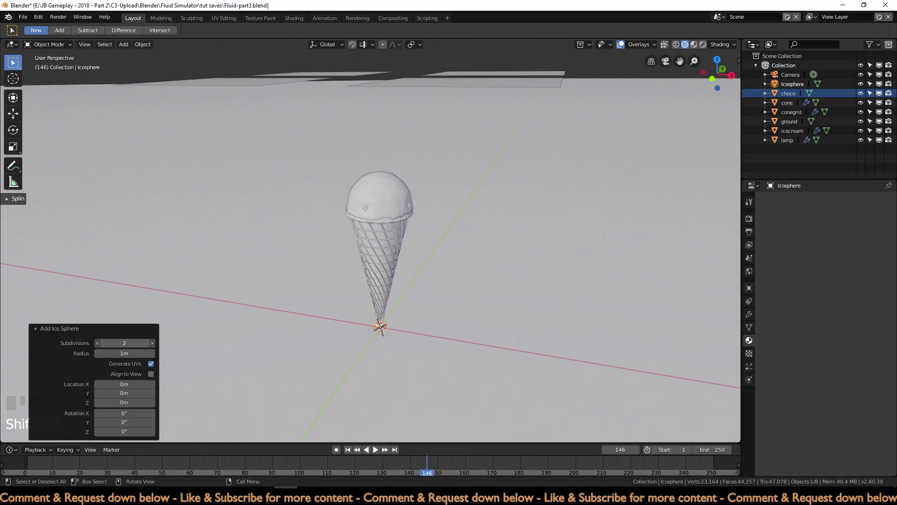
# Step: Move the ico sphere 80 m along X and 1 m up in the front view, well away from the cone
pyautogui.press('KP_1')
pyautogui.scroll(-3, 422, 313)
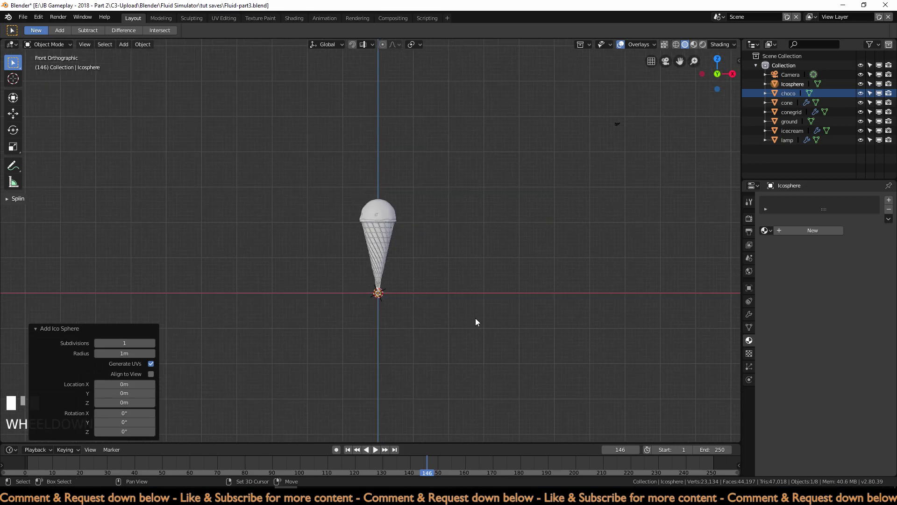
pyautogui.keyDown('shift'); pyautogui.moveTo(487, 318); pyautogui.dragTo(296, 278, button='middle'); pyautogui.keyUp('shift')
pyautogui.press('g')
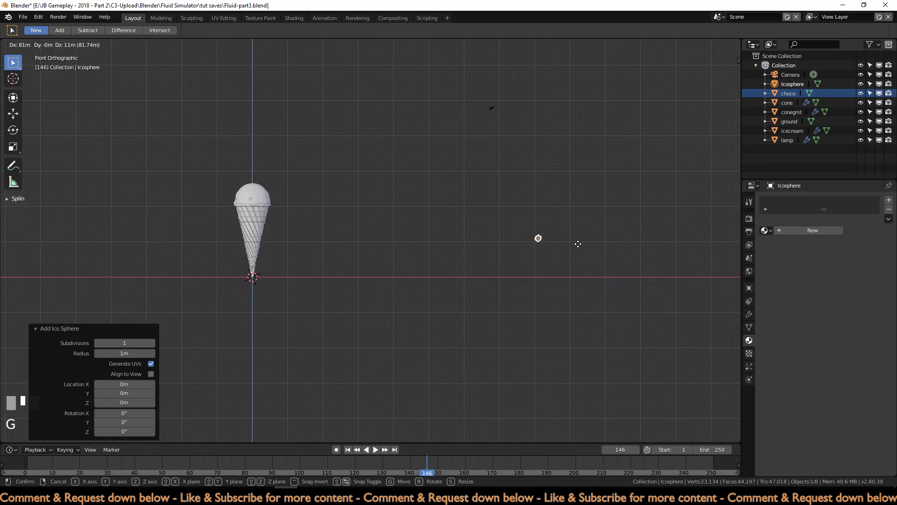
pyautogui.click(576, 280)
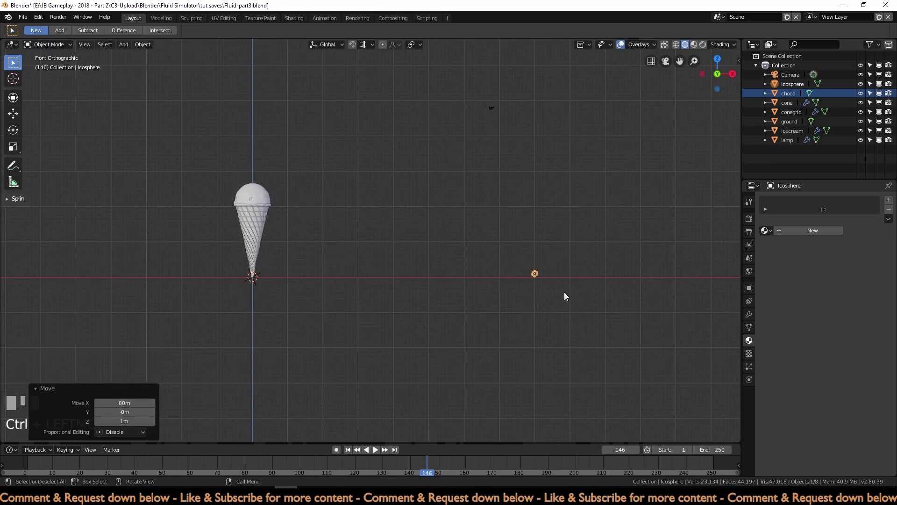
pyautogui.keyDown('shift'); pyautogui.moveTo(562, 293); pyautogui.dragTo(425, 254, button='middle'); pyautogui.keyUp('shift')
pyautogui.scroll(1, 414, 283)
pyautogui.scroll(3, 414, 283)
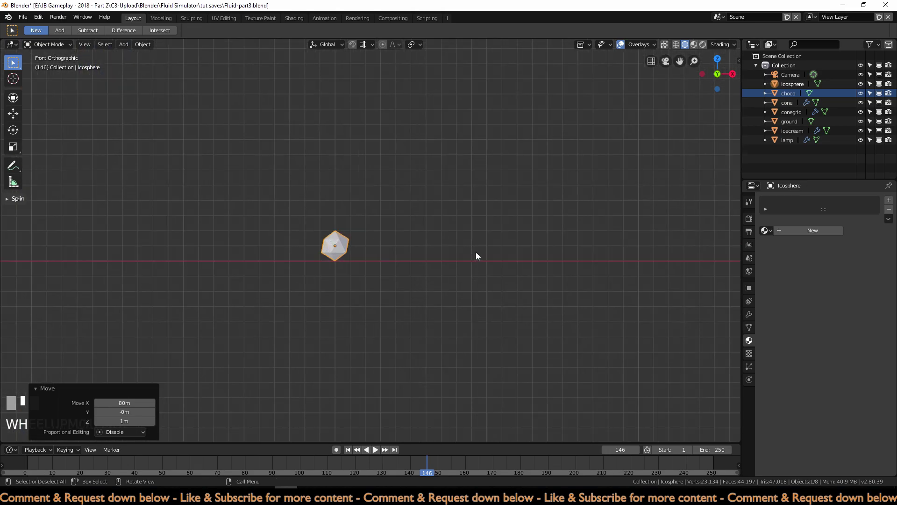
# Step: Create a new collection under the Scene Collection, move the ico sphere into it, and collapse the original collection
pyautogui.click(790, 57)
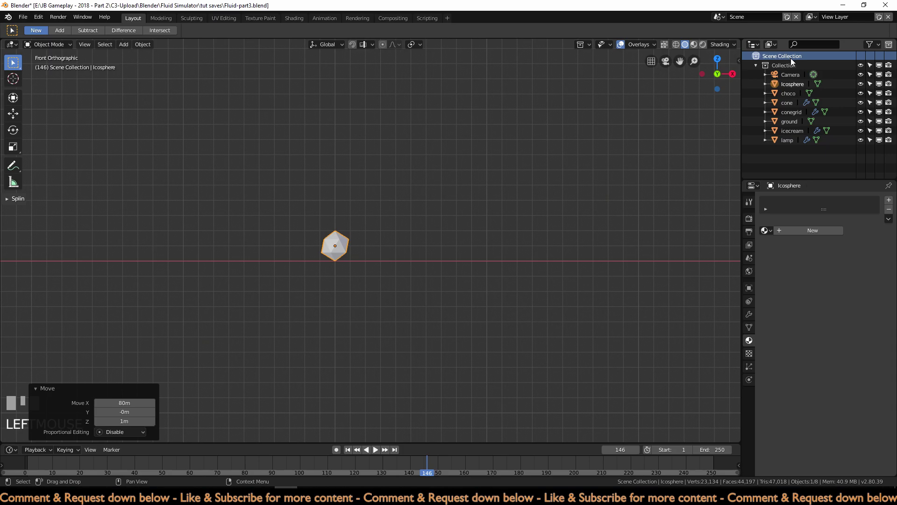
pyautogui.click(889, 44)
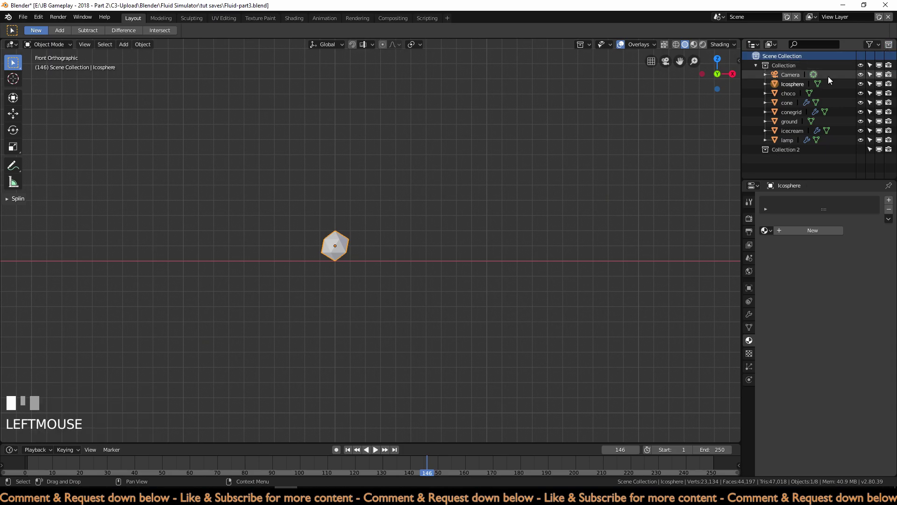
pyautogui.moveTo(789, 82); pyautogui.dragTo(784, 150)
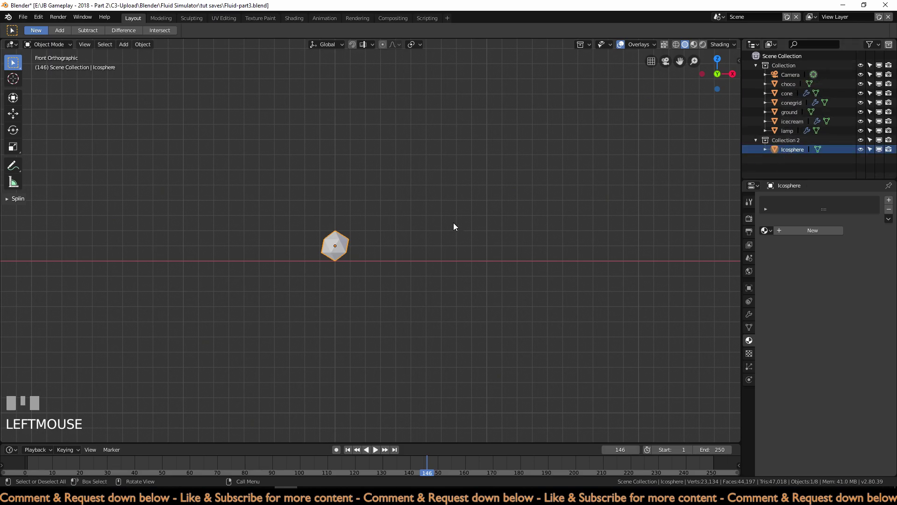
pyautogui.click(756, 65)
# Step: Narrow the ico sphere along X to a scale factor of about 0.438
pyautogui.scroll(4, 325, 336)
pyautogui.keyDown('shift'); pyautogui.moveTo(324, 336); pyautogui.dragTo(486, 257, button='middle'); pyautogui.keyUp('shift')
pyautogui.scroll(2, 485, 266)
pyautogui.scroll(1, 486, 266)
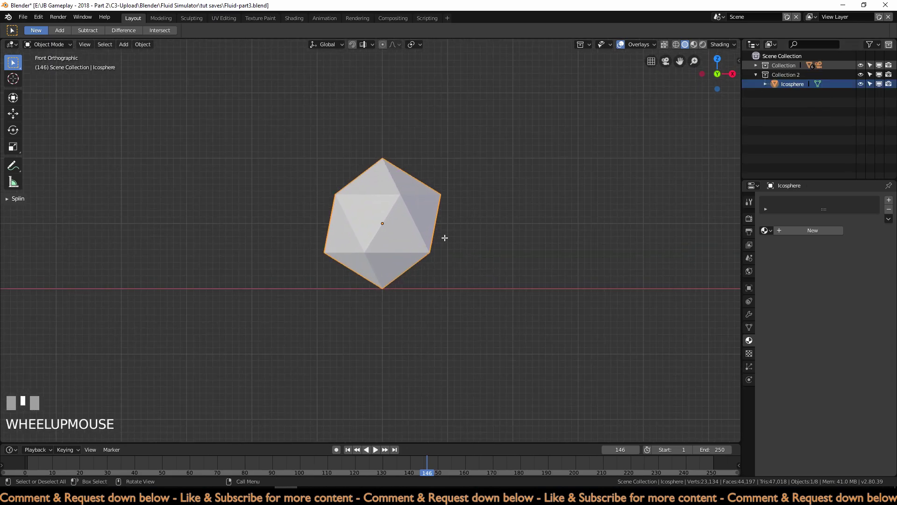
pyautogui.scroll(-1, 447, 265)
pyautogui.press('s')
pyautogui.press('x')
pyautogui.click(418, 239)
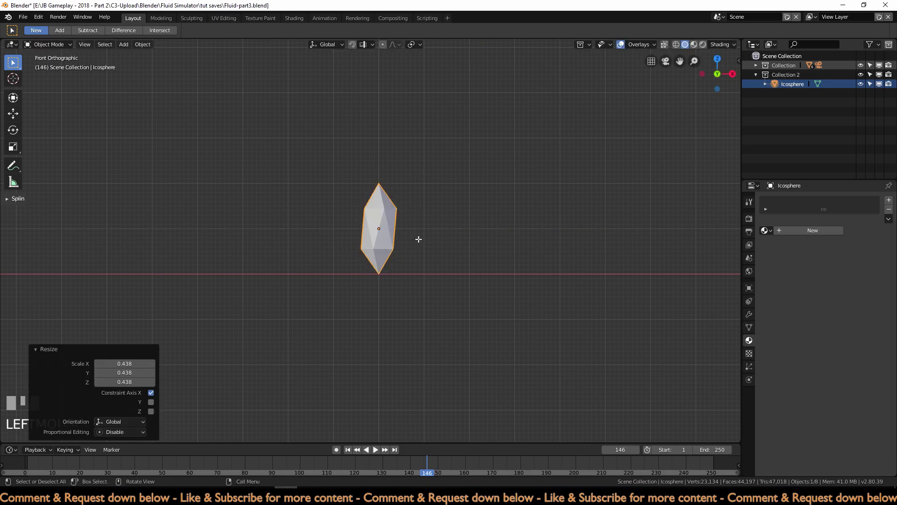
# Step: Scale the ico sphere along Y by about 0.719 in the side view
pyautogui.press('KP_3')
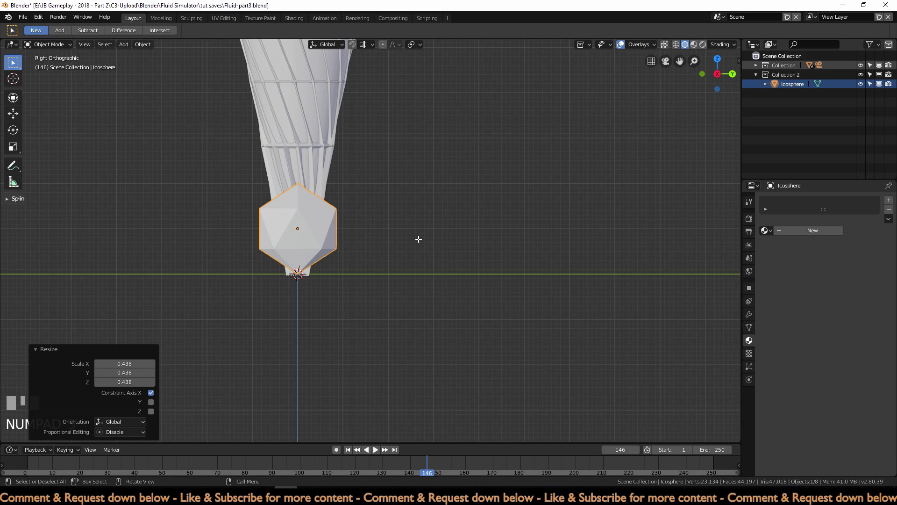
pyautogui.press('s')
pyautogui.press('y')
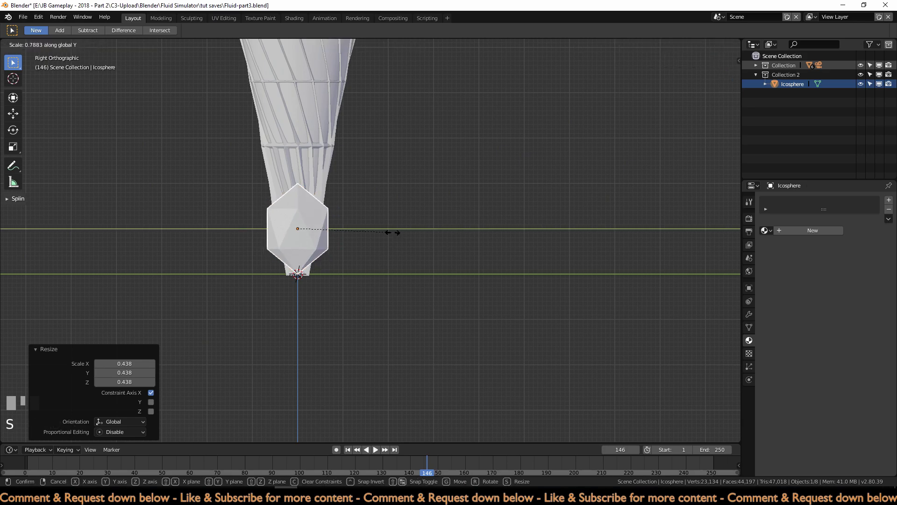
pyautogui.click(384, 234)
# Step: Duplicate the narrowed ico sphere and place the copy 2 m along X in the front view
pyautogui.press('KP_1')
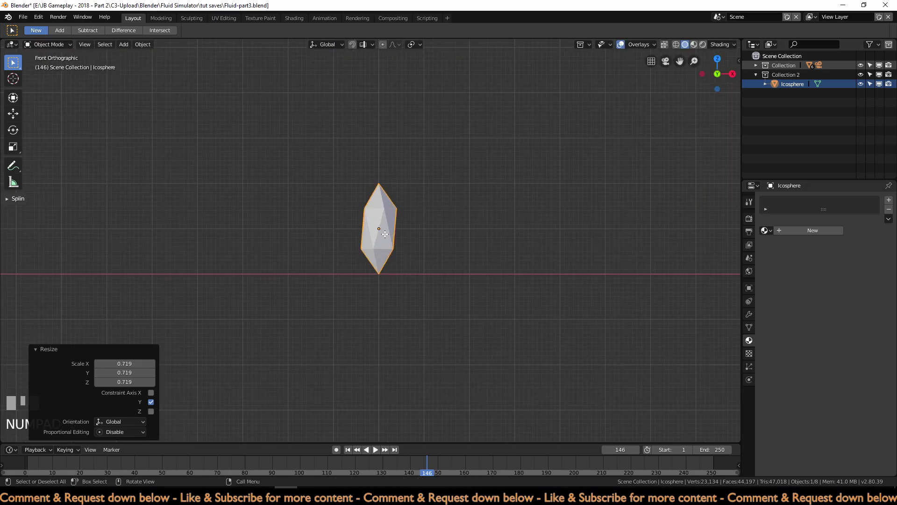
pyautogui.hotkey('shift', 'd')
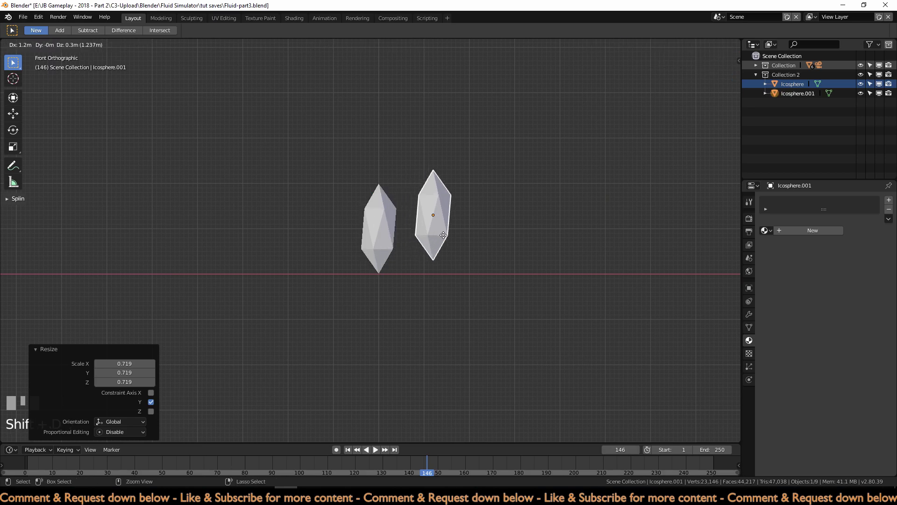
pyautogui.click(471, 247)
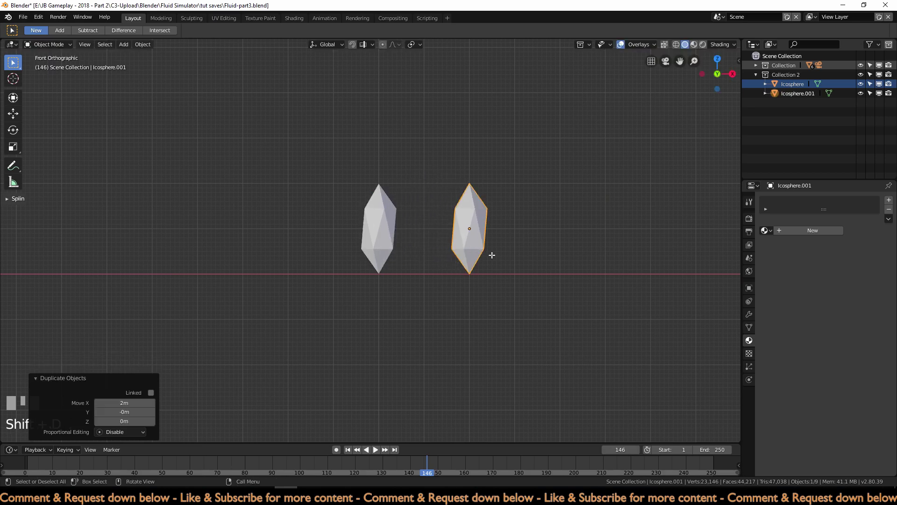
# Step: Edit the copy's mesh, select its top and bottom tip vertices, and scale them closer together along Z by about 0.636
pyautogui.keyDown('shift'); pyautogui.moveTo(515, 269); pyautogui.dragTo(451, 273, button='middle'); pyautogui.keyUp('shift')
pyautogui.scroll(1, 500, 272)
pyautogui.press('Tab')
pyautogui.click(402, 150)
pyautogui.moveTo(398, 150); pyautogui.dragTo(439, 188)
pyautogui.press('b')
pyautogui.moveTo(398, 280); pyautogui.dragTo(486, 302)
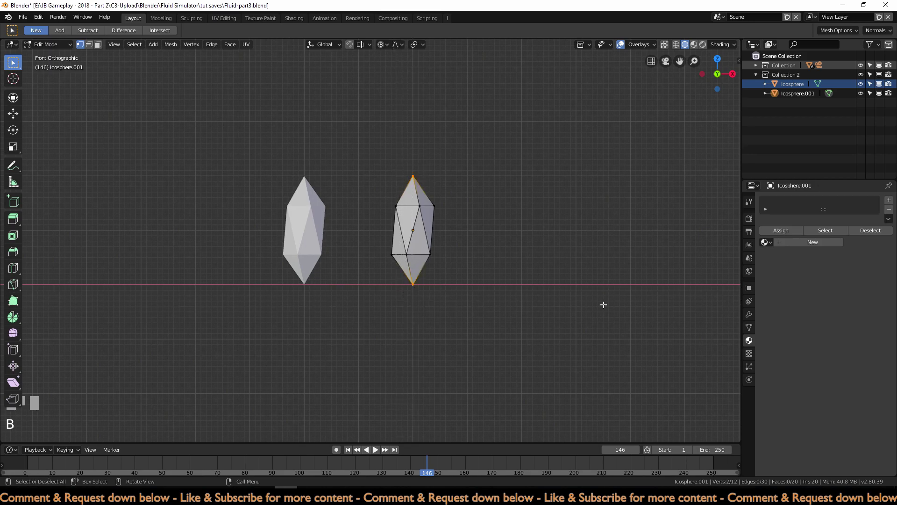
pyautogui.press('s')
pyautogui.press('z')
pyautogui.click(521, 258)
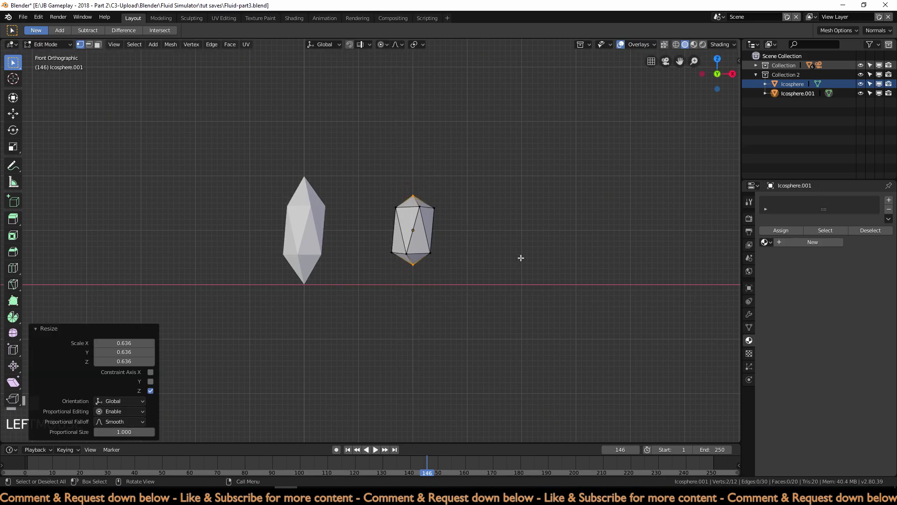
# Step: Turn off proportional editing and move the copy's upper-right vertex inward by about 0.13 m left and down
pyautogui.click(385, 45)
pyautogui.click(392, 55)
pyautogui.moveTo(428, 197); pyautogui.dragTo(442, 206)
pyautogui.press('g')
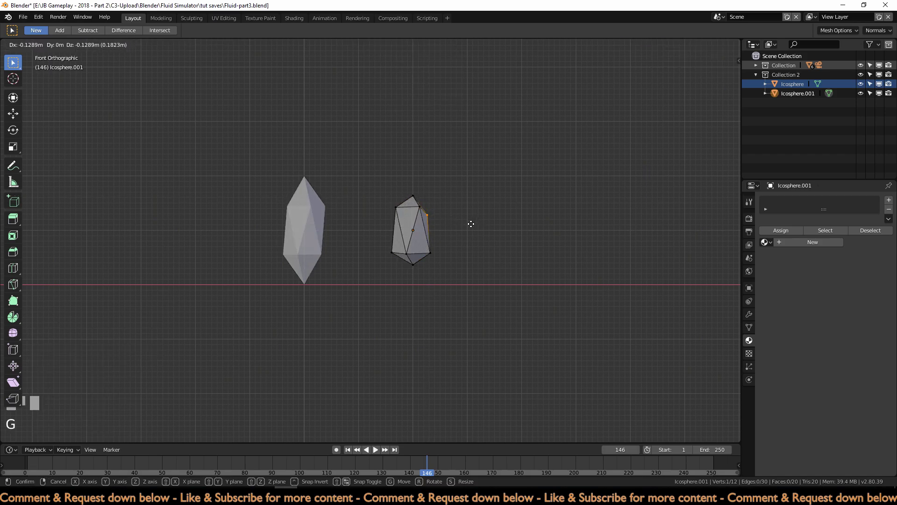
pyautogui.click(475, 220)
# Step: Pull the copy's lower-left and top vertices slightly inward for an irregular nut-piece shape, then leave mesh editing
pyautogui.moveTo(382, 242); pyautogui.dragTo(393, 263)
pyautogui.press('g')
pyautogui.click(482, 288)
pyautogui.click(443, 258)
pyautogui.moveTo(448, 248); pyautogui.dragTo(447, 216)
pyautogui.press('n')
pyautogui.press('n')
pyautogui.press('g')
pyautogui.click(440, 222)
pyautogui.press('Tab')
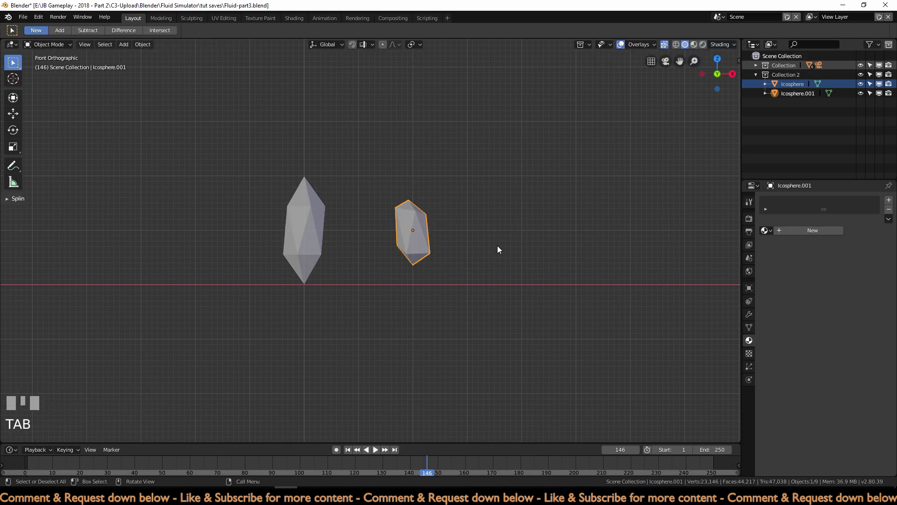
# Step: Duplicate the irregular piece about 2 m along X and scale the new copy's whole mesh along X by about 0.752
pyautogui.hotkey('shift', 'd')
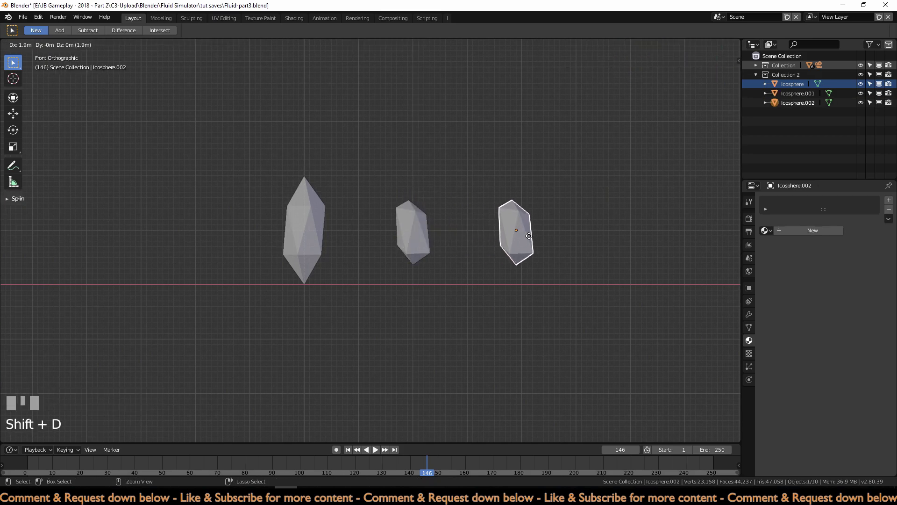
pyautogui.click(534, 234)
pyautogui.press('Tab')
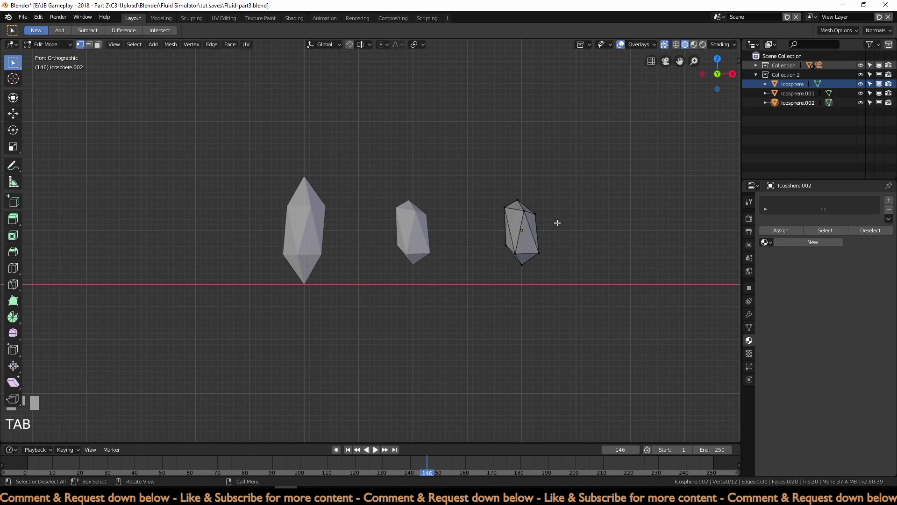
pyautogui.moveTo(496, 180); pyautogui.dragTo(557, 285)
pyautogui.press('s')
pyautogui.press('x')
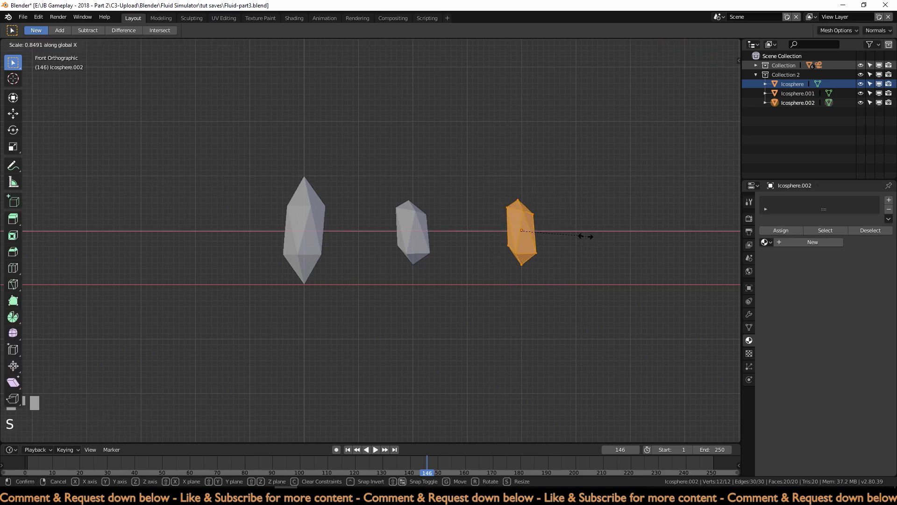
pyautogui.click(580, 241)
# Step: Narrow the third piece's mesh along Y in the side view, leave mesh editing, and inspect the three shapes
pyautogui.press('KP_3')
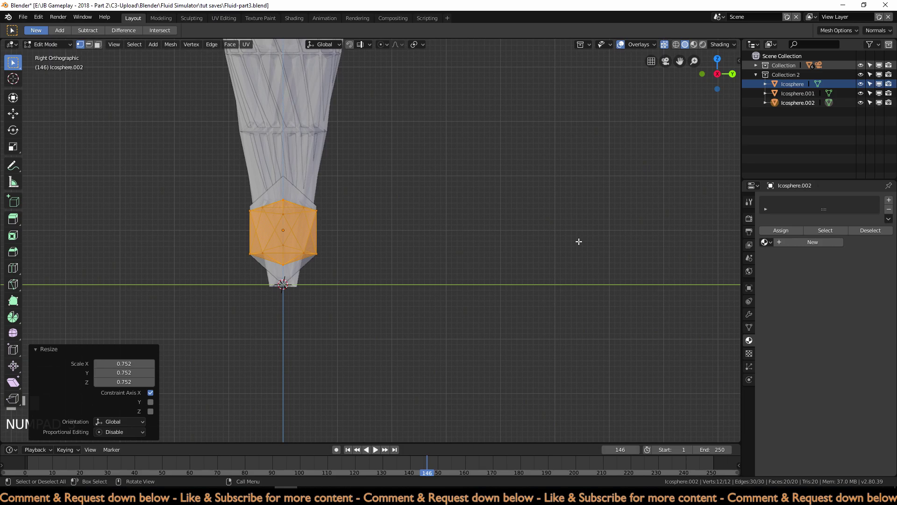
pyautogui.press('s')
pyautogui.press('y')
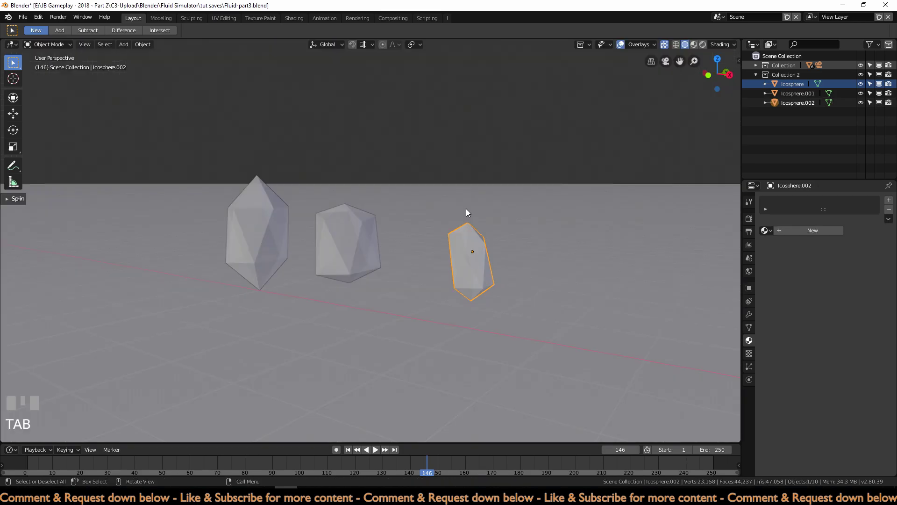
pyautogui.moveTo(466, 208); pyautogui.dragTo(504, 275, button='middle')
pyautogui.scroll(-5, 503, 274)
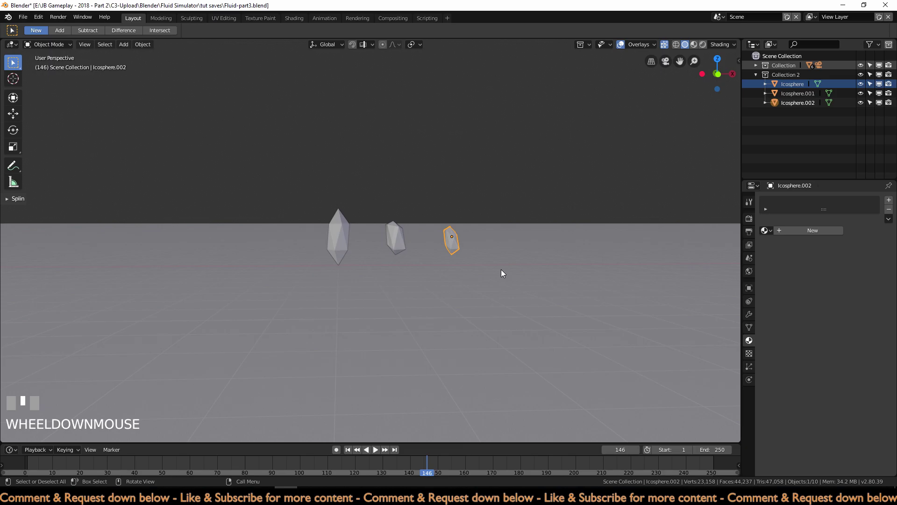
# Step: Select all three pieces and duplicate the row twice along Y, spacing the rows about 2 m apart
pyautogui.press('KP_1')
pyautogui.press('b')
pyautogui.moveTo(388, 215); pyautogui.dragTo(483, 239)
pyautogui.press('KP_3')
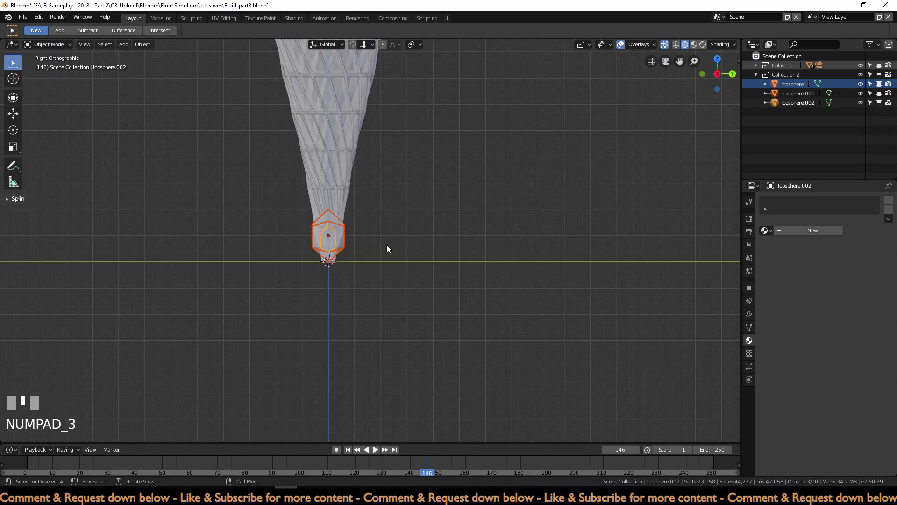
pyautogui.hotkey('shift', 'd')
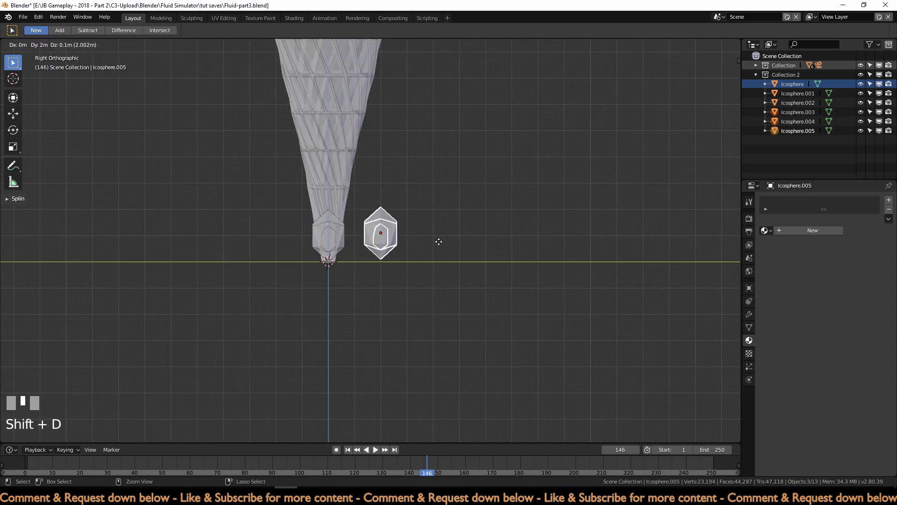
pyautogui.keyDown('ctrl'); pyautogui.click(439, 244); pyautogui.keyUp('ctrl')
pyautogui.hotkey('shift', 'd')
pyautogui.keyDown('ctrl'); pyautogui.click(489, 240); pyautogui.keyUp('ctrl')
pyautogui.moveTo(363, 273); pyautogui.dragTo(455, 188, button='middle')
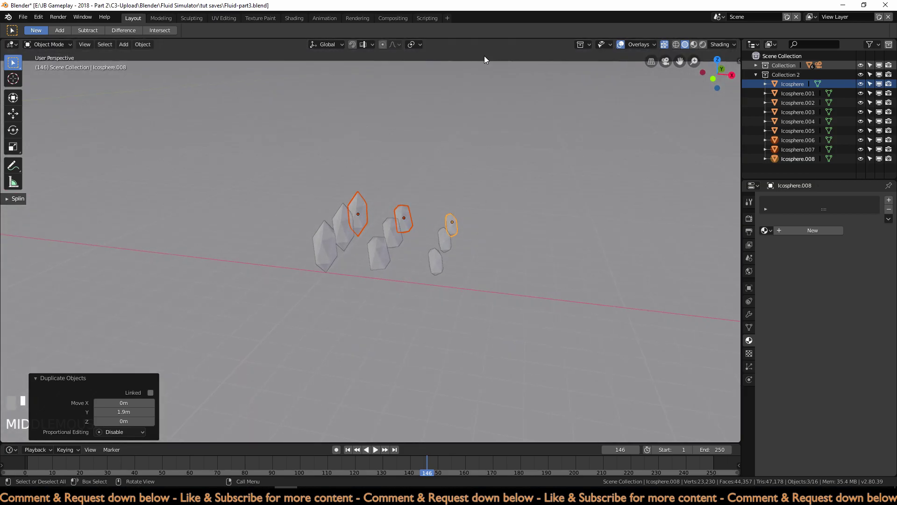
# Step: Assign the cone material to the tallest front-row piece, make it a separate copy and rename that copy bits
pyautogui.click(430, 218)
pyautogui.scroll(2, 373, 152)
pyautogui.scroll(-2, 397, 156)
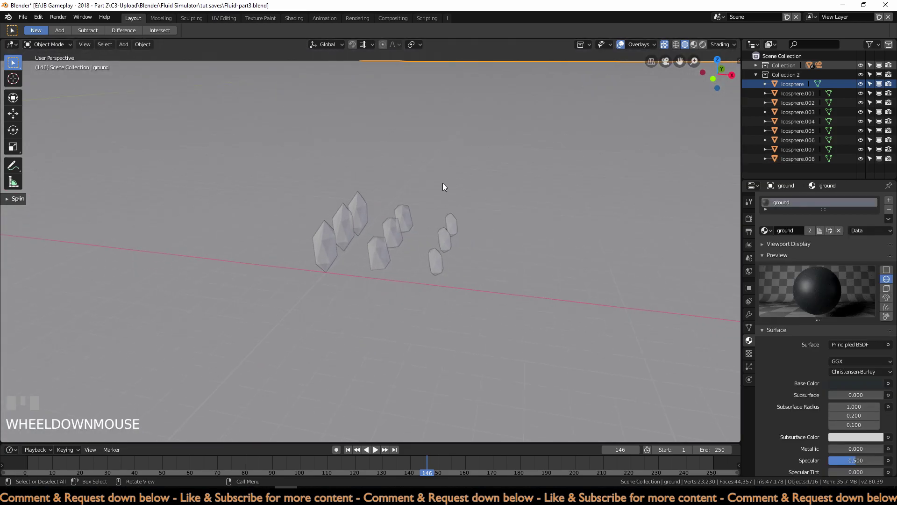
pyautogui.moveTo(438, 181); pyautogui.dragTo(423, 187, button='middle')
pyautogui.click(317, 249)
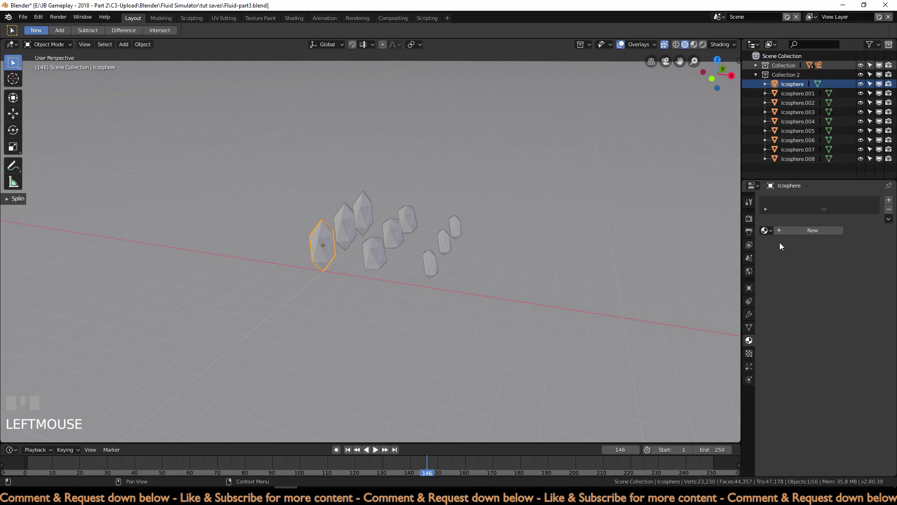
pyautogui.click(767, 230)
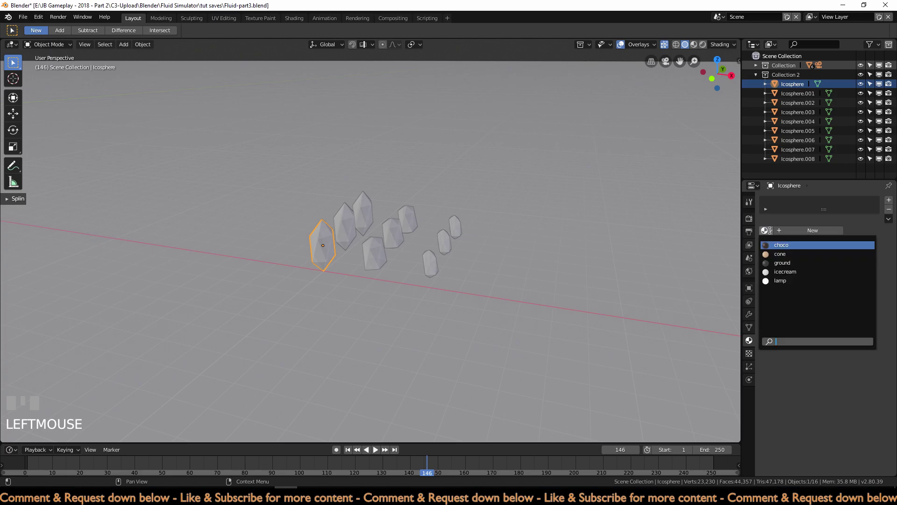
pyautogui.click(785, 247)
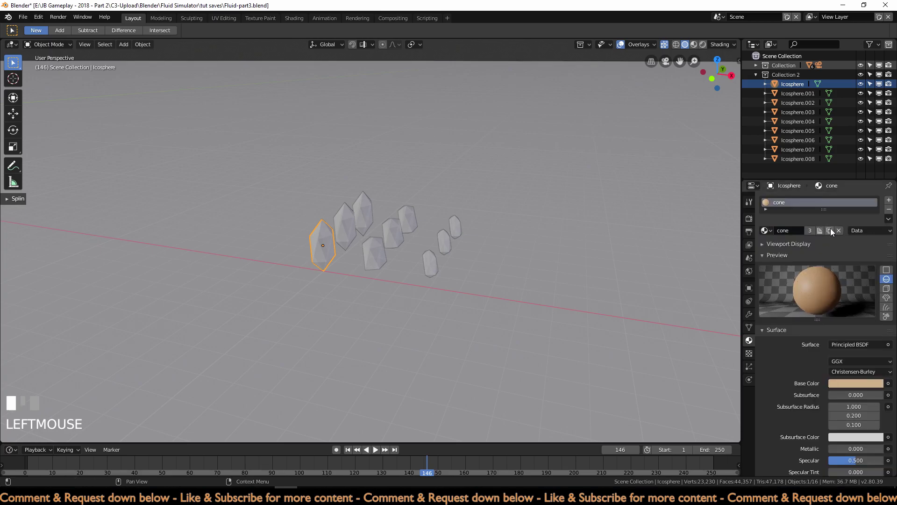
pyautogui.click(829, 231)
pyautogui.write('bl')
pyautogui.write('ts')
pyautogui.press('Return')
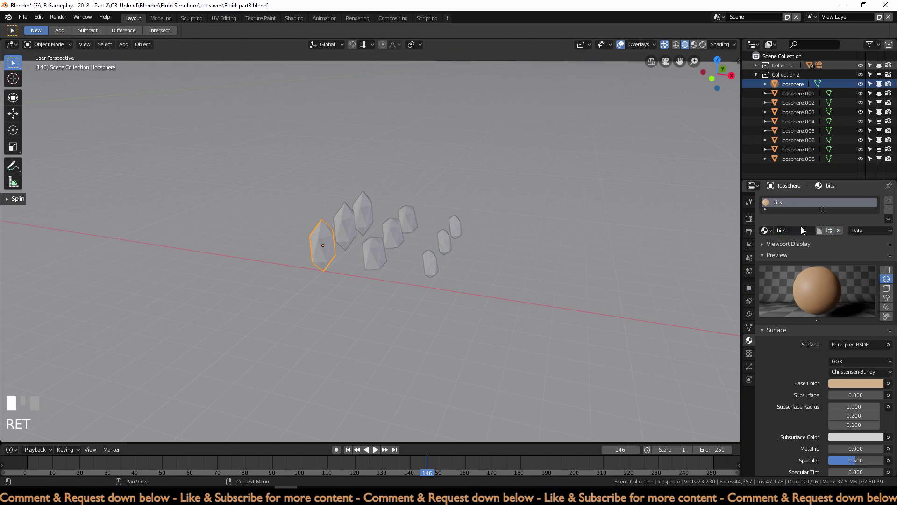
# Step: Show the viewport in material preview and set the bits base color to light peach, about R 1.0, G 0.5, B 0.3
pyautogui.click(693, 44)
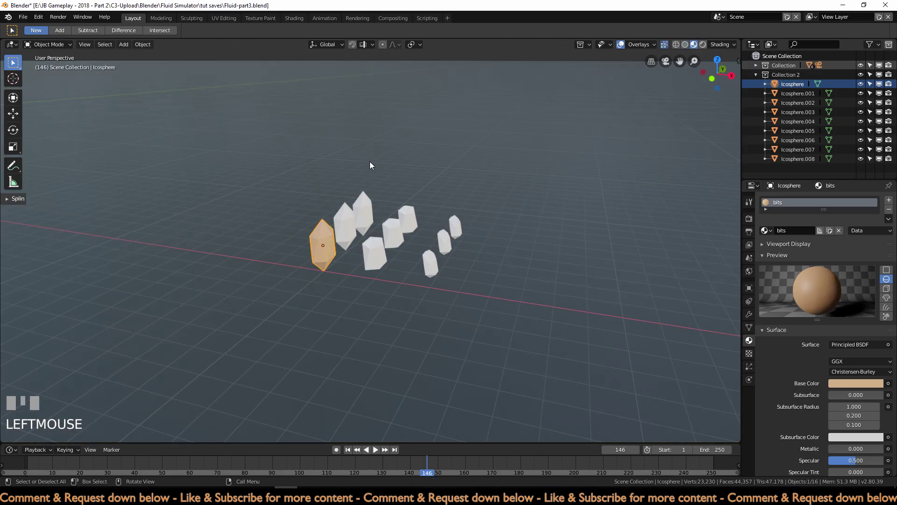
pyautogui.scroll(2, 413, 201)
pyautogui.moveTo(412, 213); pyautogui.dragTo(420, 284, button='middle')
pyautogui.scroll(2, 375, 240)
pyautogui.scroll(1, 374, 237)
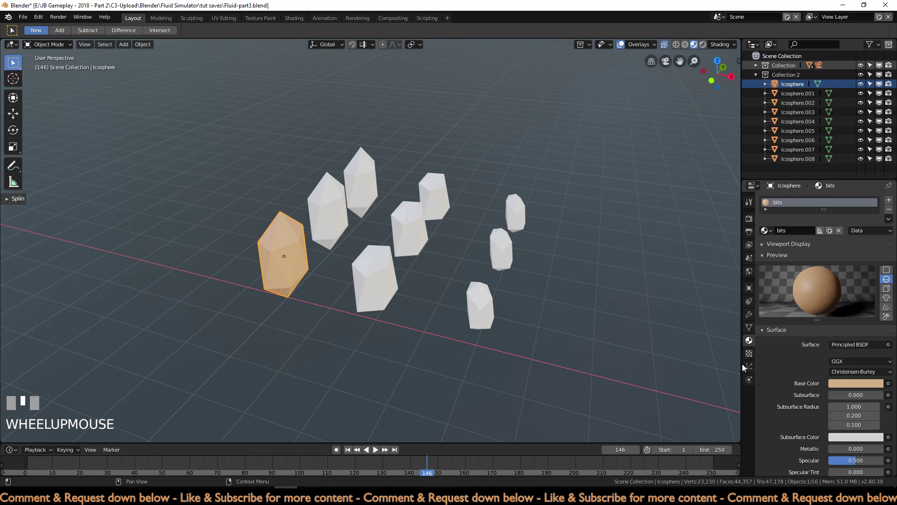
pyautogui.click(856, 383)
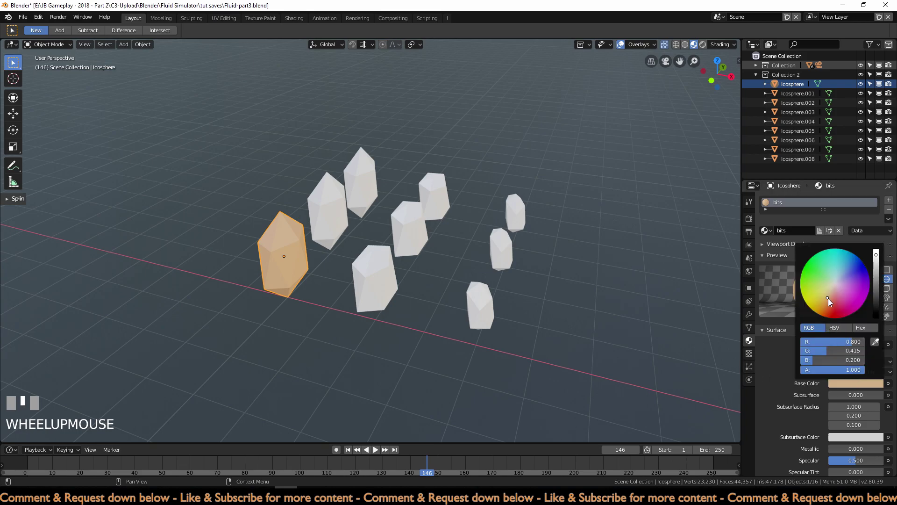
pyautogui.moveTo(827, 301); pyautogui.dragTo(827, 304)
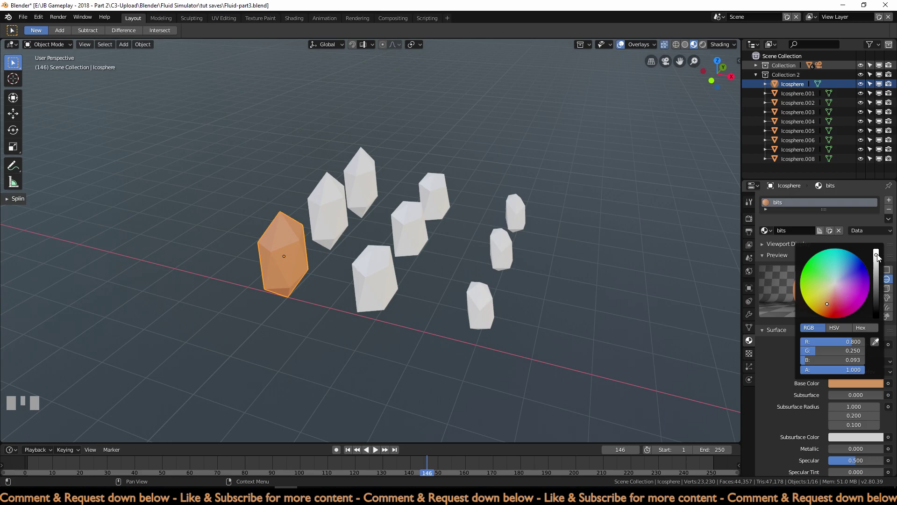
pyautogui.moveTo(876, 255); pyautogui.dragTo(876, 249)
pyautogui.click(829, 298)
pyautogui.moveTo(829, 298); pyautogui.dragTo(830, 296)
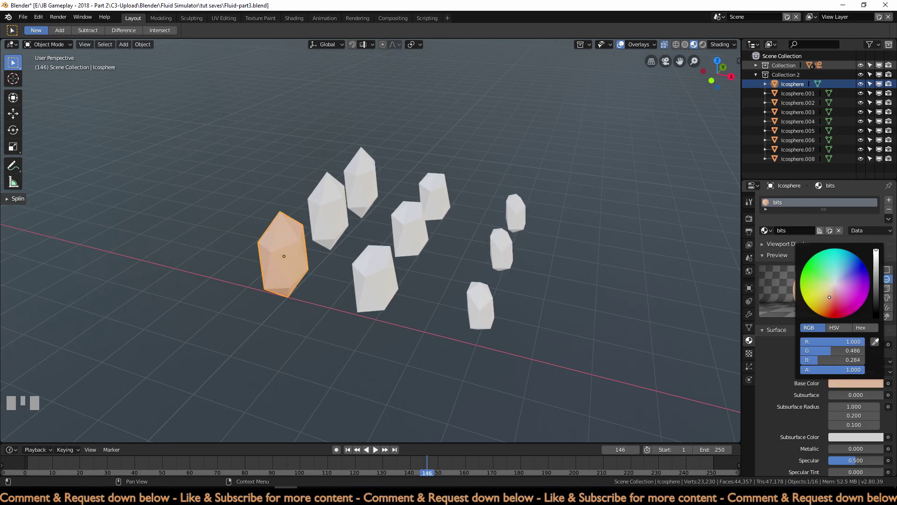
# Step: Assign the bits material to the front row's middle piece and the cone material to its smallest piece
pyautogui.click(376, 276)
pyautogui.click(766, 231)
pyautogui.click(776, 247)
pyautogui.click(478, 308)
pyautogui.click(766, 230)
pyautogui.click(769, 263)
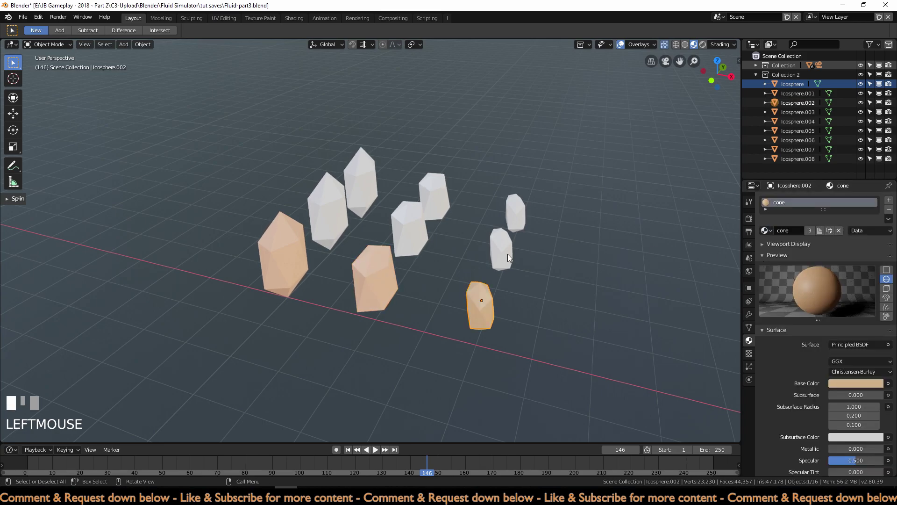
# Step: Give the middle row's tallest piece its own copy of bits and darken the base color to about R 0.57, G 0.29, B 0.17
pyautogui.click(330, 213)
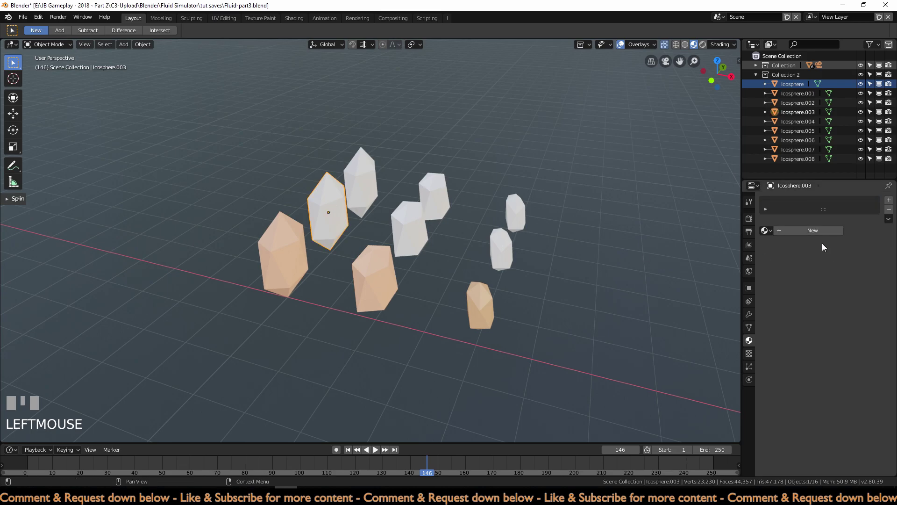
pyautogui.click(767, 230)
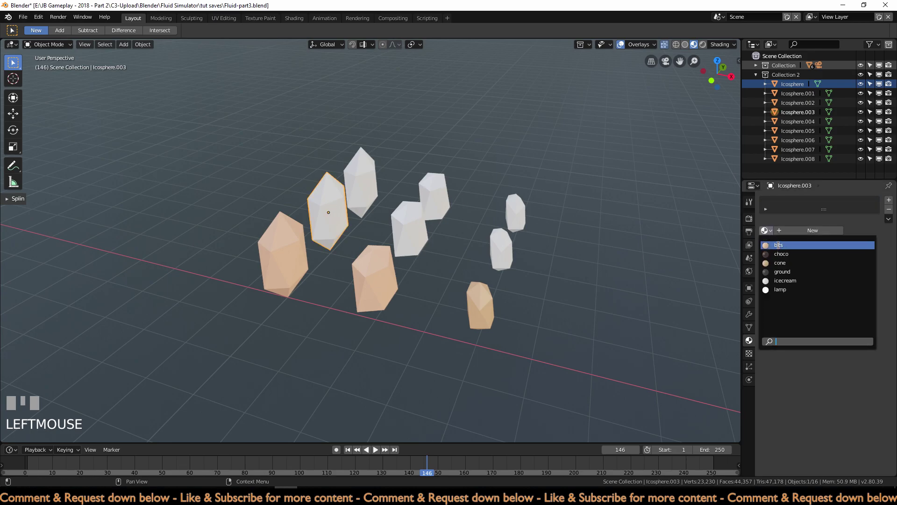
pyautogui.click(778, 244)
pyautogui.click(828, 230)
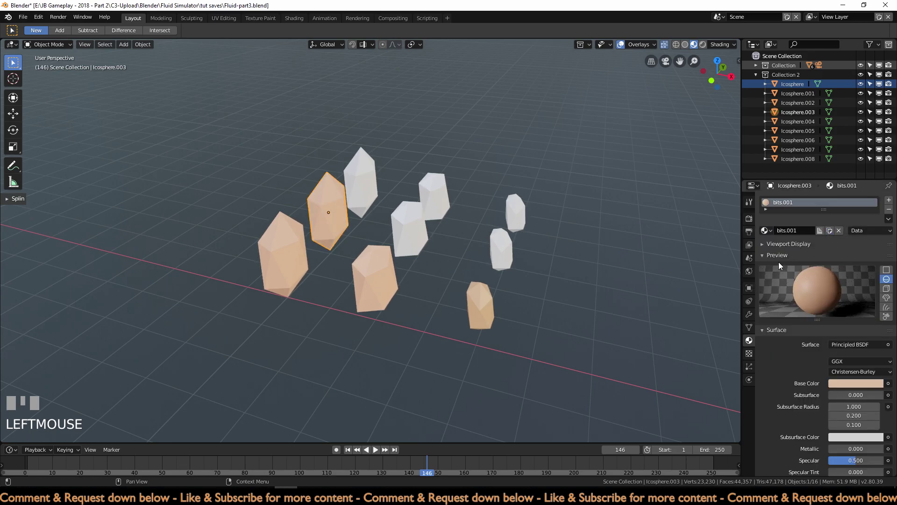
pyautogui.click(836, 383)
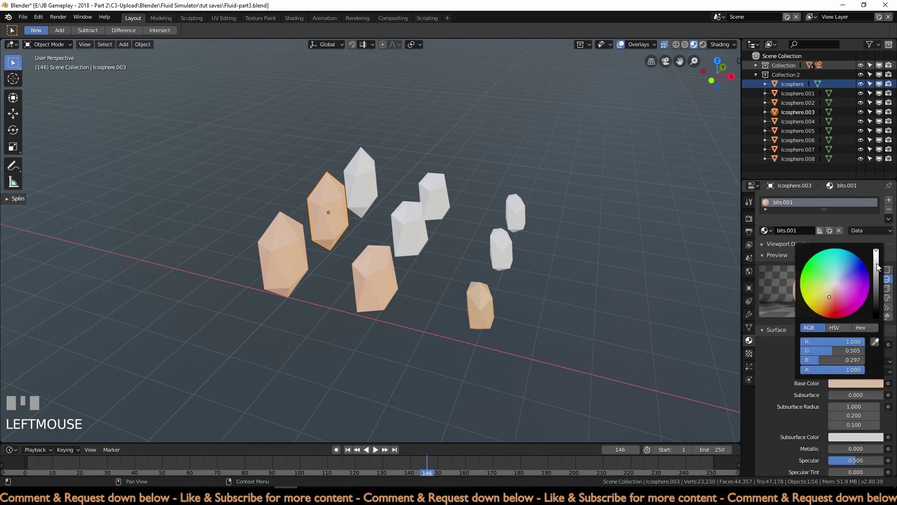
pyautogui.click(876, 263)
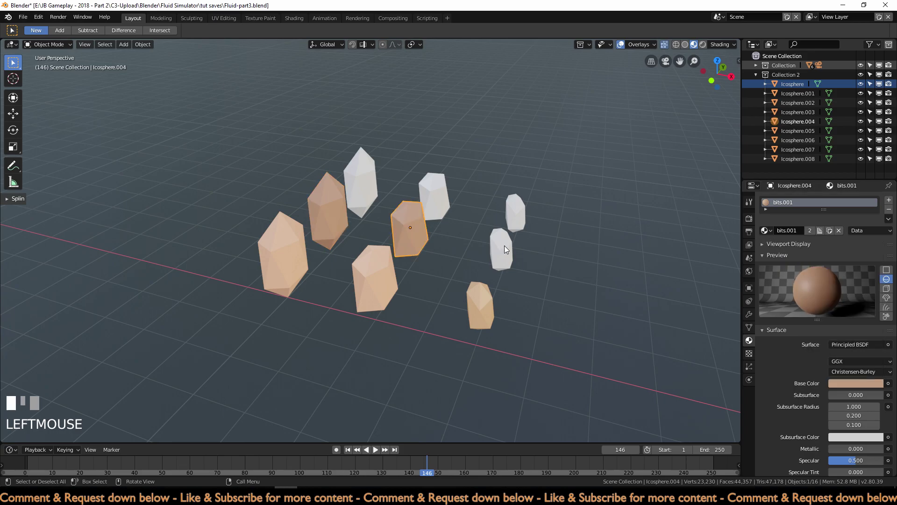
# Step: Assign the bits.001 material to the remaining pieces of the middle row
pyautogui.click(503, 246)
pyautogui.click(765, 229)
pyautogui.click(795, 255)
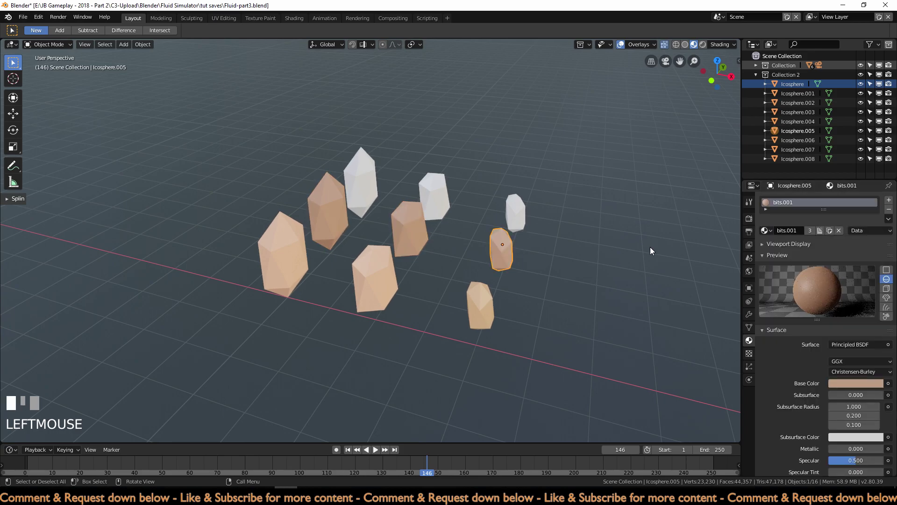
# Step: Give the back row's tallest piece its own copy of bits.001 and darken the base color to about R 0.28, G 0.15, B 0.09
pyautogui.click(363, 172)
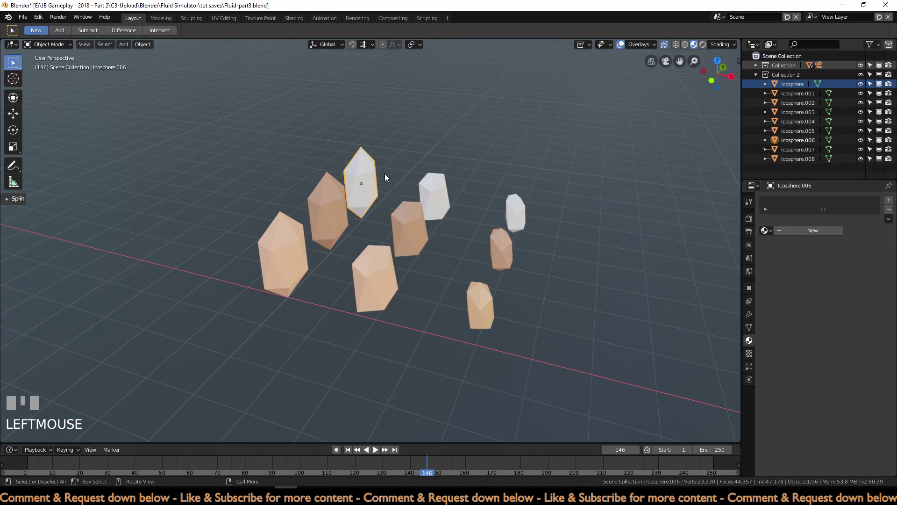
pyautogui.click(765, 230)
pyautogui.click(772, 254)
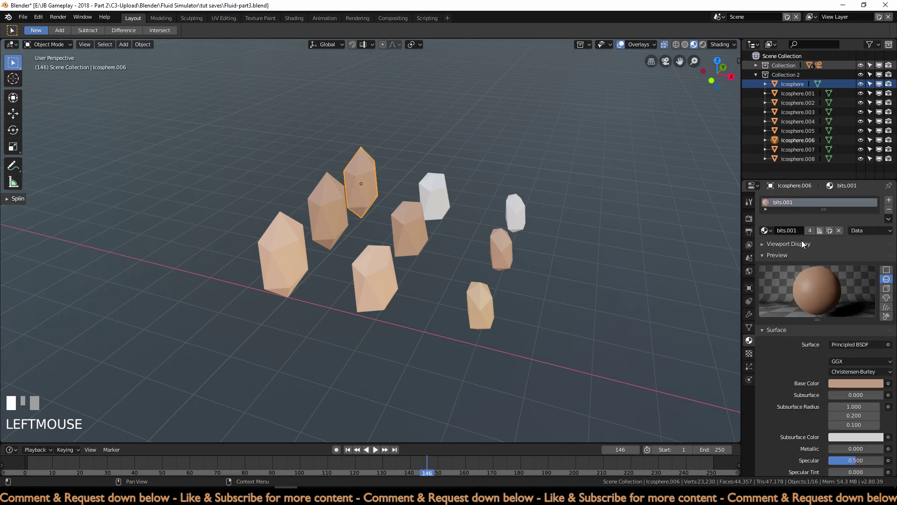
pyautogui.click(832, 232)
pyautogui.click(859, 381)
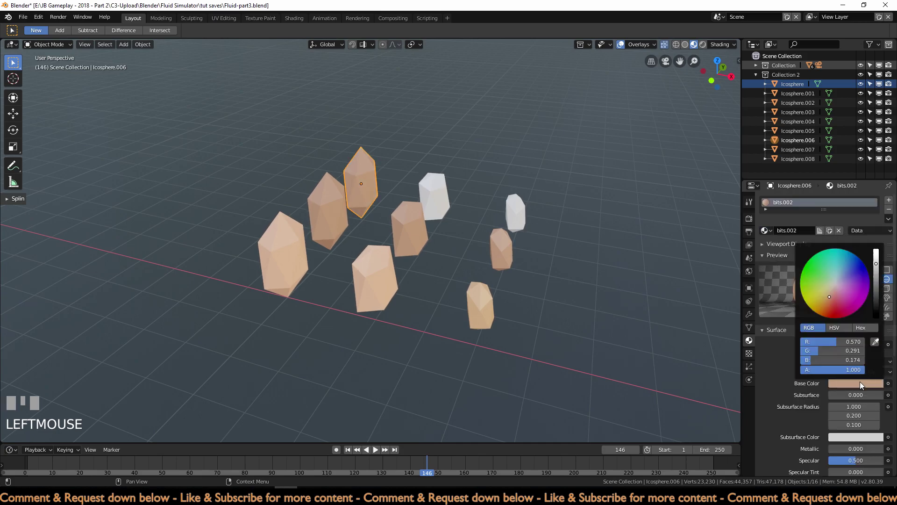
pyautogui.moveTo(877, 267); pyautogui.dragTo(876, 276)
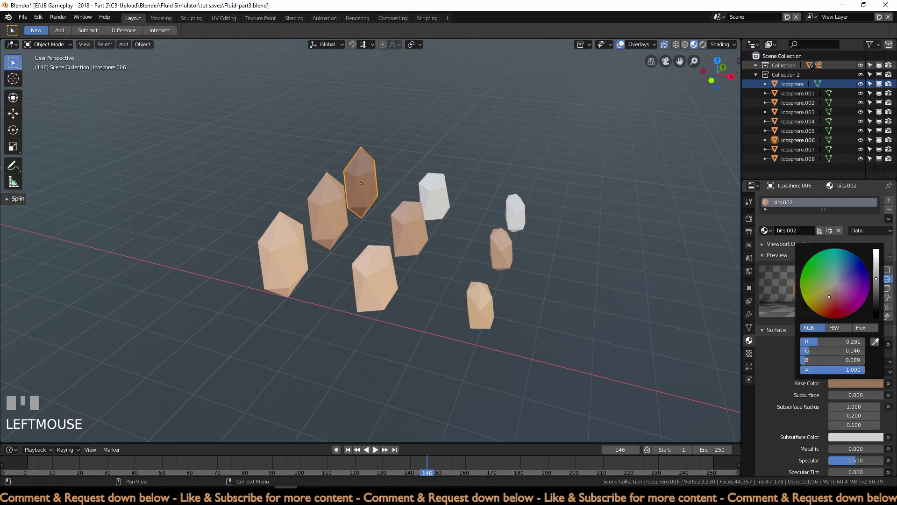
# Step: Assign the bits.002 material to the other two pieces of the back row
pyautogui.click(441, 195)
pyautogui.click(765, 230)
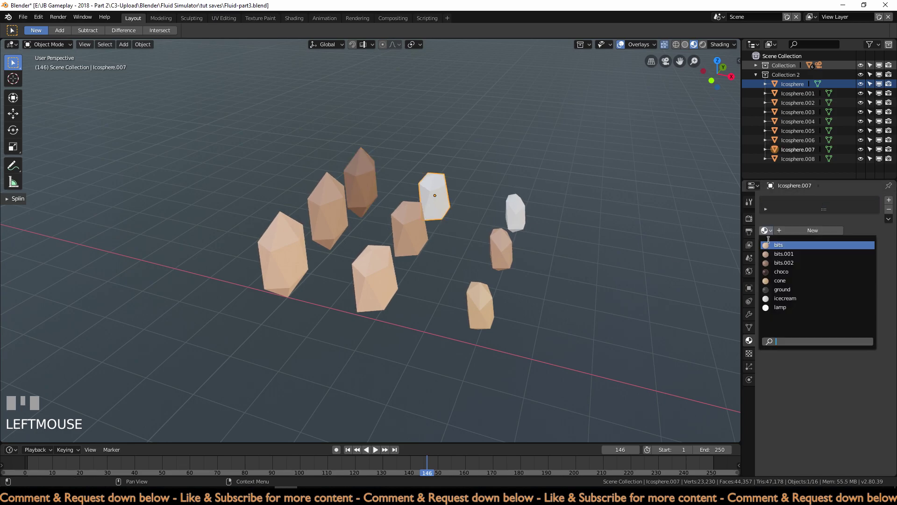
pyautogui.click(784, 263)
pyautogui.click(513, 208)
pyautogui.click(765, 231)
pyautogui.click(784, 262)
# Step: Inspect the ice cream cone from the camera, front and right views, then in perspective with rendered shading
pyautogui.click(536, 203)
pyautogui.scroll(-6, 536, 202)
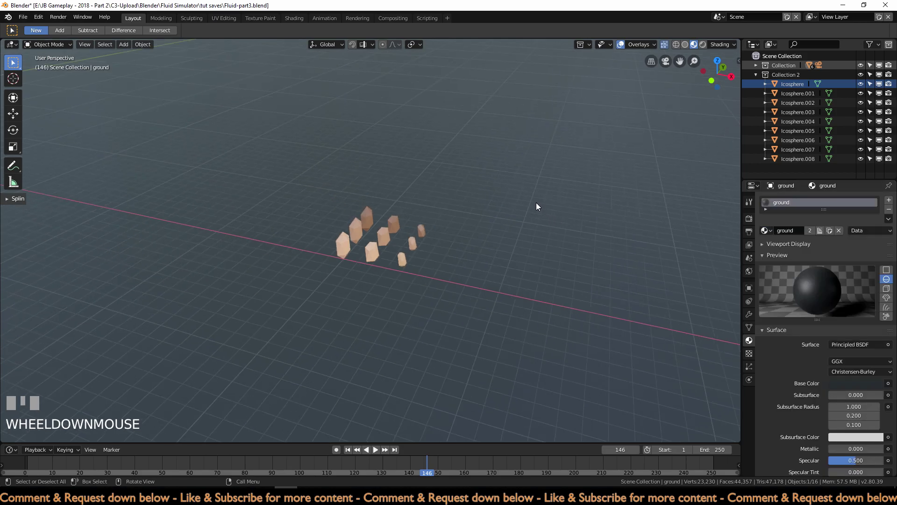
pyautogui.moveTo(537, 203); pyautogui.dragTo(514, 194, button='middle')
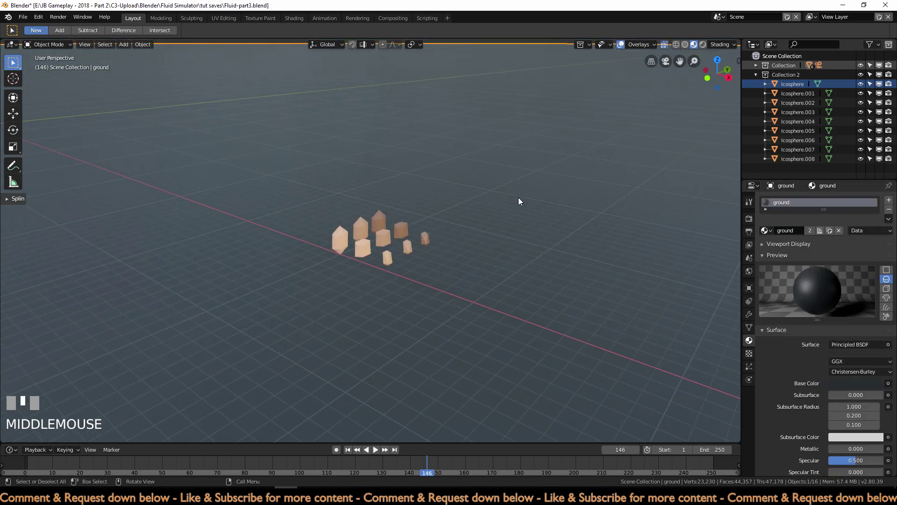
pyautogui.press('KP_0')
pyautogui.moveTo(475, 182)
pyautogui.mouseDown(button='middle')
pyautogui.moveTo(515, 196)
pyautogui.moveTo(468, 196)
pyautogui.moveTo(453, 209)
pyautogui.moveTo(492, 185)
pyautogui.moveTo(474, 198)
pyautogui.mouseUp(button='middle')
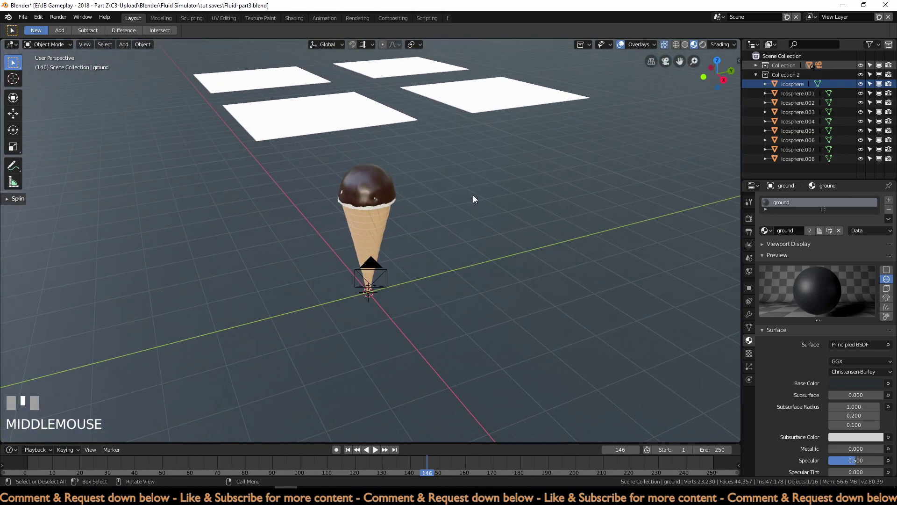
pyautogui.press('KP_1')
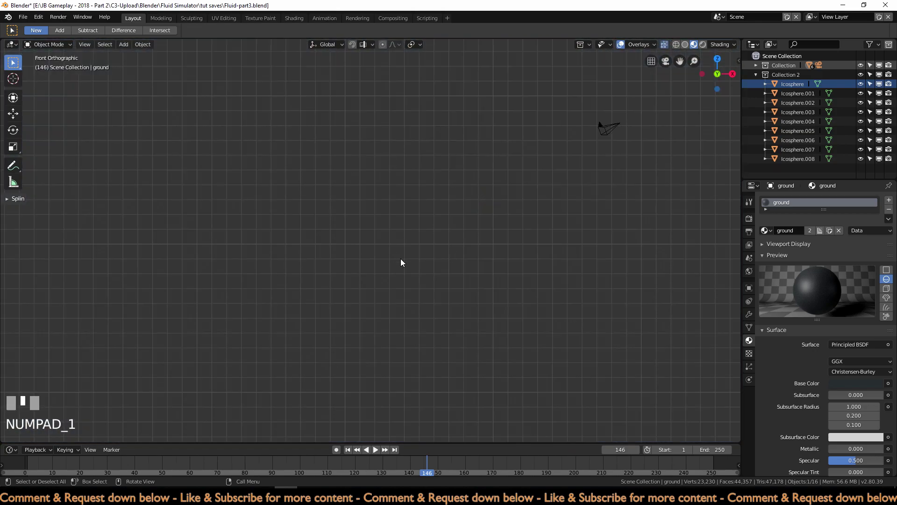
pyautogui.scroll(-5, 393, 257)
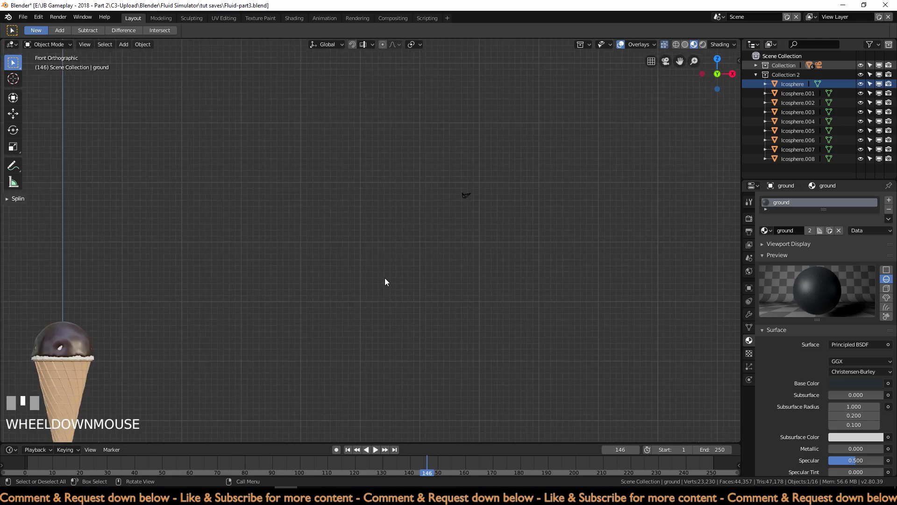
pyautogui.keyDown('shift'); pyautogui.moveTo(363, 288); pyautogui.dragTo(679, 124, button='middle'); pyautogui.keyUp('shift')
pyautogui.scroll(3, 547, 221)
pyautogui.moveTo(549, 174)
pyautogui.keyDown('shift'); pyautogui.mouseDown(button='middle')
pyautogui.moveTo(550, 183)
pyautogui.moveTo(550, 173)
pyautogui.mouseUp(button='middle'); pyautogui.keyUp('shift')
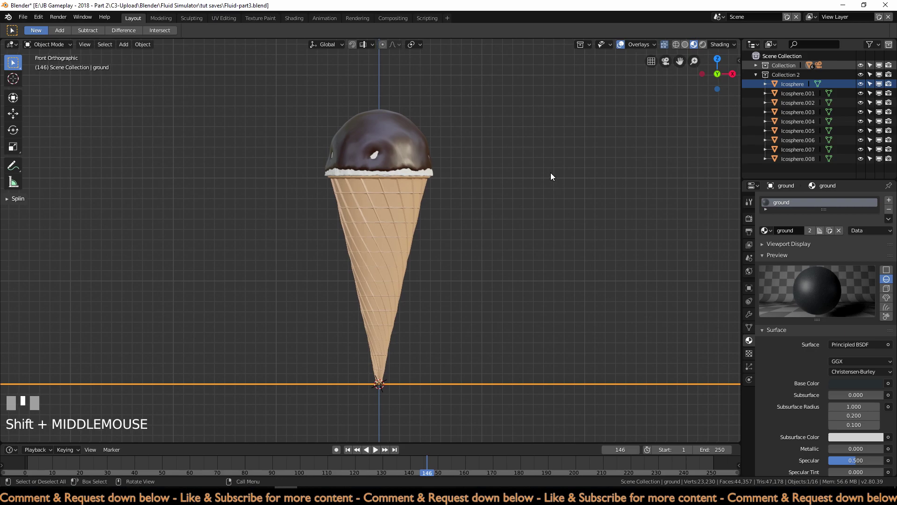
pyautogui.press('KP_3')
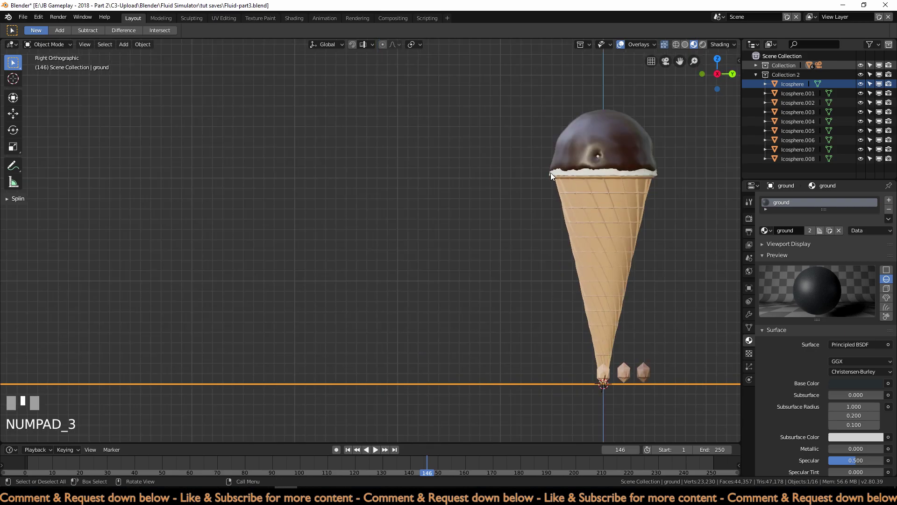
pyautogui.moveTo(618, 179)
pyautogui.keyDown('shift'); pyautogui.mouseDown(button='middle')
pyautogui.moveTo(375, 133)
pyautogui.moveTo(369, 169)
pyautogui.moveTo(376, 169)
pyautogui.moveTo(363, 192)
pyautogui.moveTo(377, 207)
pyautogui.moveTo(386, 260)
pyautogui.moveTo(374, 228)
pyautogui.moveTo(360, 236)
pyautogui.moveTo(385, 224)
pyautogui.mouseUp(button='middle'); pyautogui.keyUp('shift')
pyautogui.click(607, 68)
pyautogui.click(702, 44)
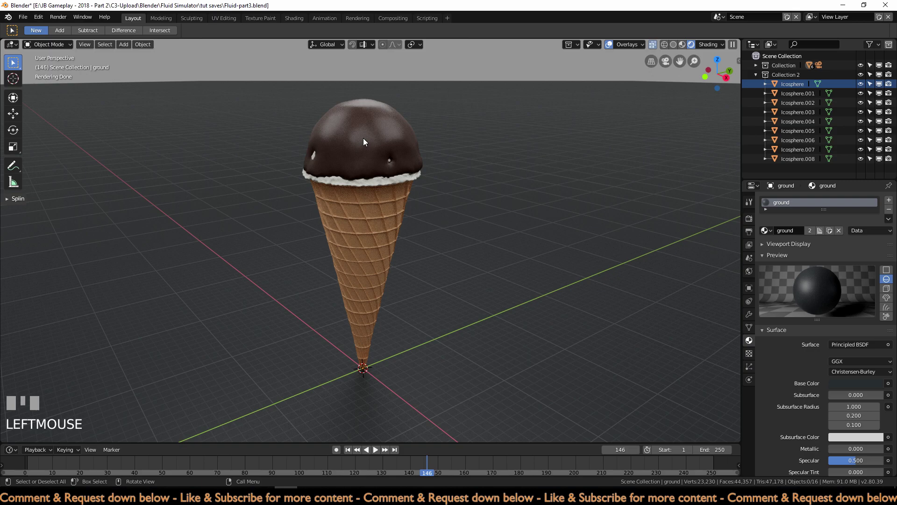
# Step: Duplicate the choco coating of the ice cream, keeping the copy at exactly the same position
pyautogui.click(364, 141)
pyautogui.click(757, 75)
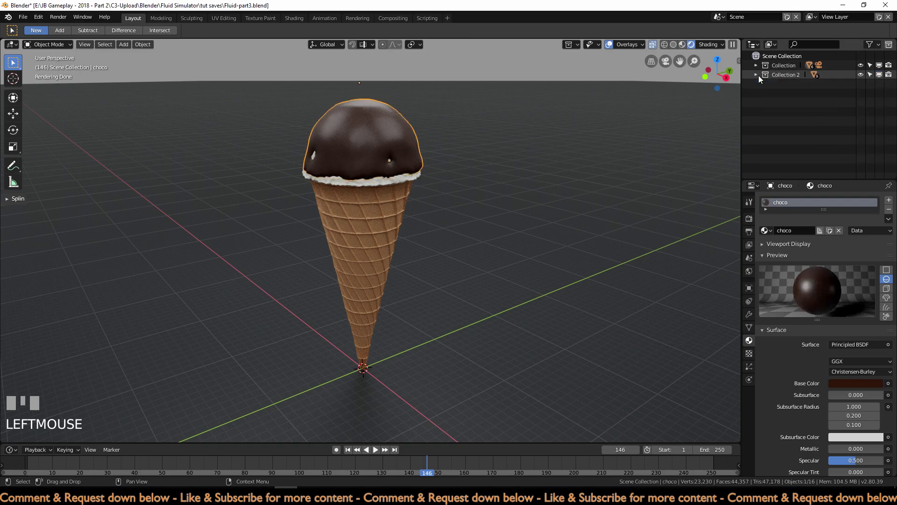
pyautogui.click(757, 66)
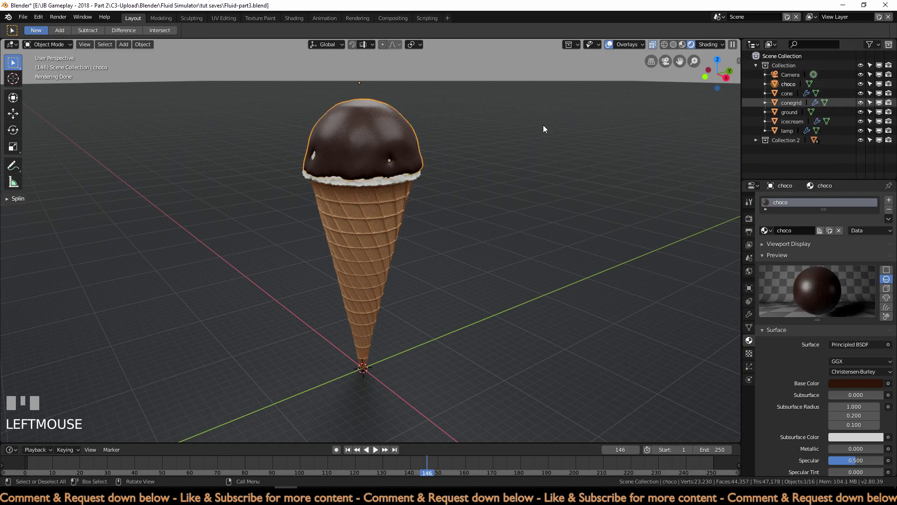
pyautogui.hotkey('shift', 'd')
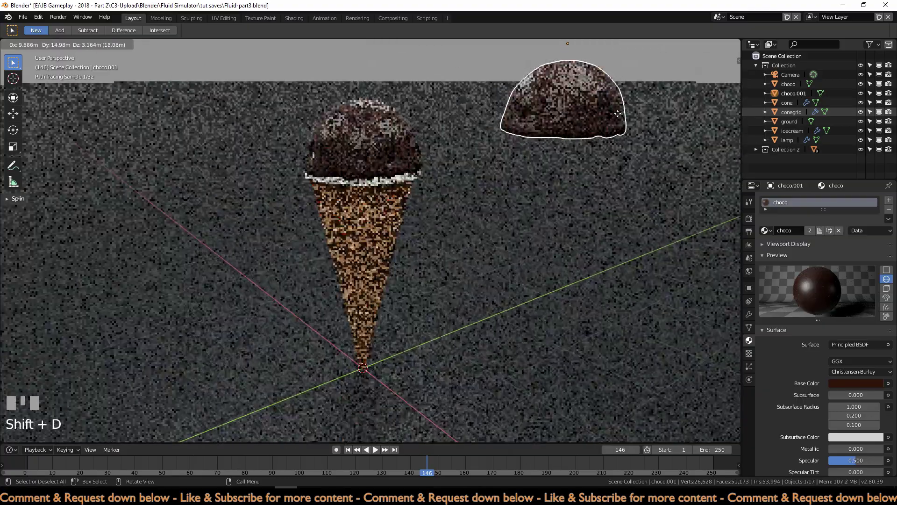
pyautogui.press('Escape')
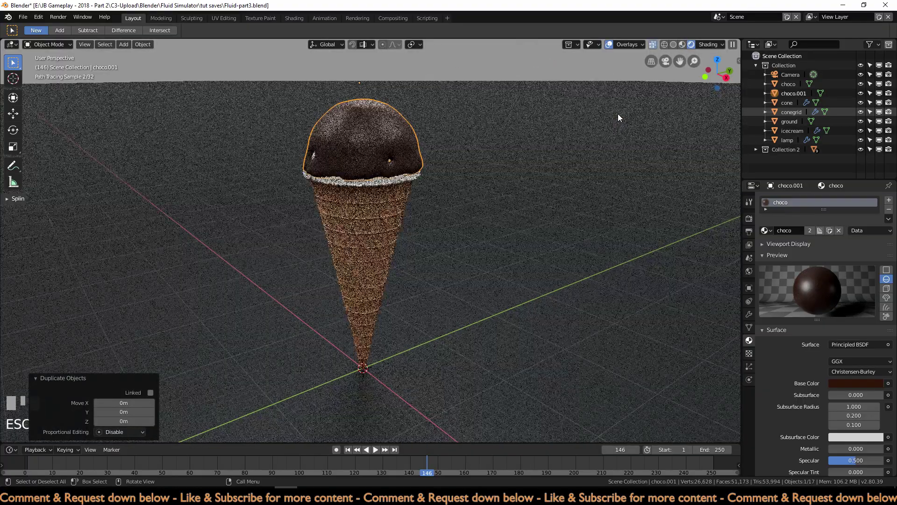
# Step: Give the duplicate coating its own copy of the choco material, name it fake and make its base color bright magenta
pyautogui.click(830, 230)
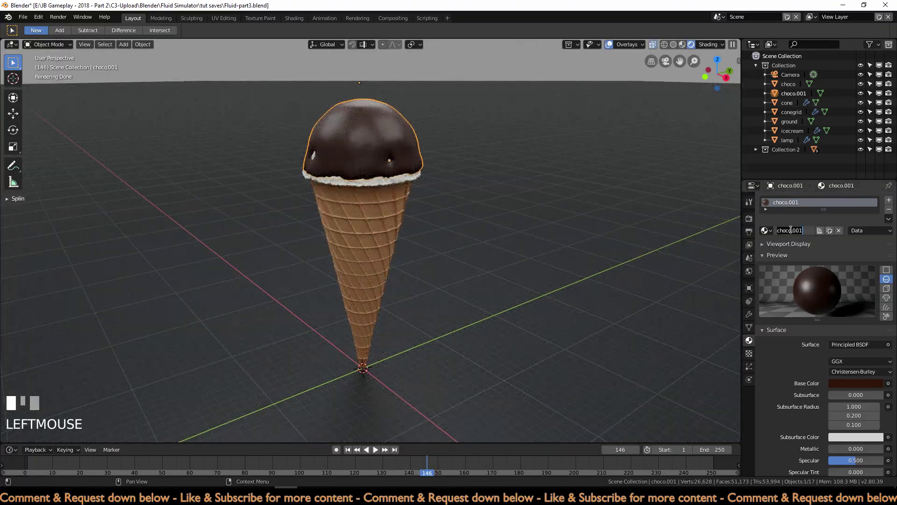
pyautogui.write('fake')
pyautogui.press('Return')
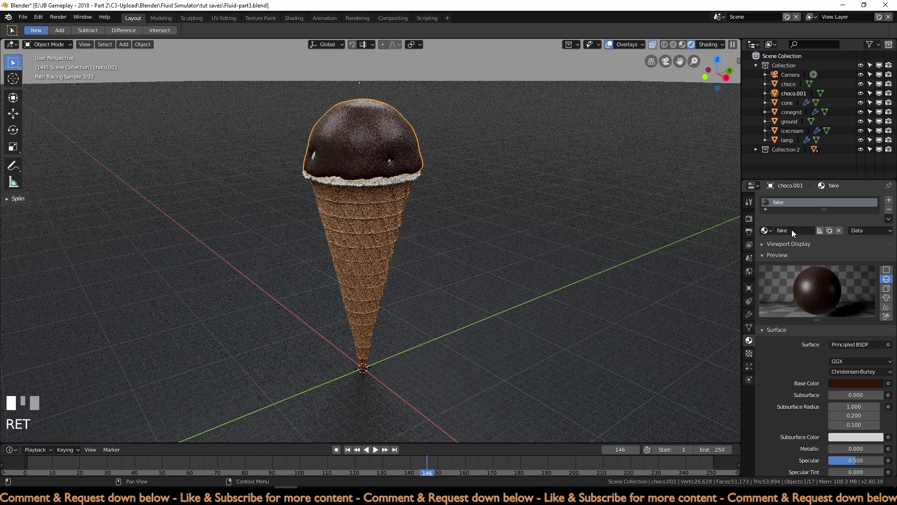
pyautogui.click(844, 384)
pyautogui.moveTo(835, 300); pyautogui.dragTo(876, 249)
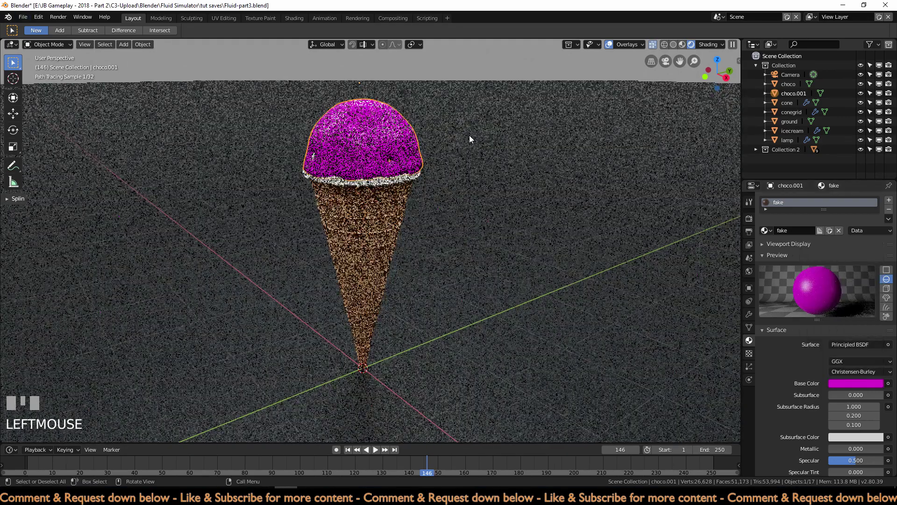
# Step: Cycle the selection between the two overlapping coatings and compare them in solid and rendered shading
pyautogui.click(375, 144)
pyautogui.click(375, 145)
pyautogui.click(375, 144)
pyautogui.click(374, 145)
pyautogui.click(374, 145)
pyautogui.click(375, 144)
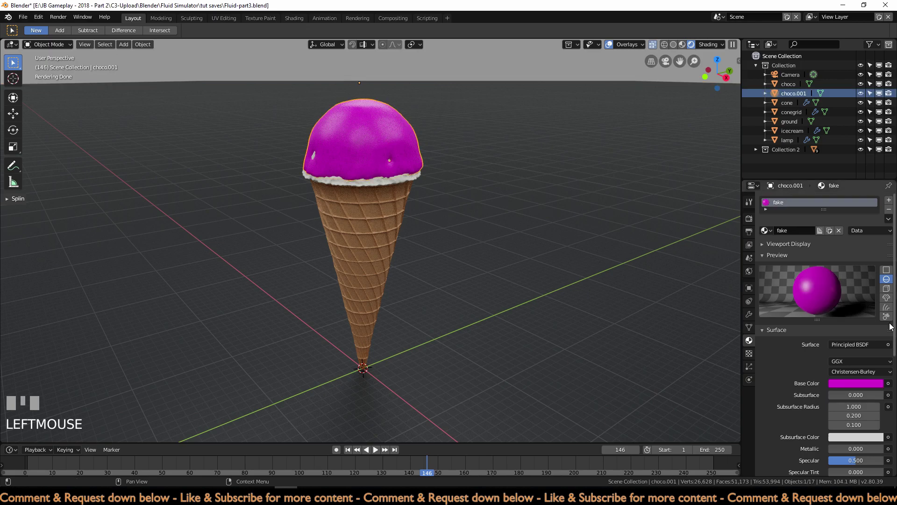
pyautogui.click(673, 45)
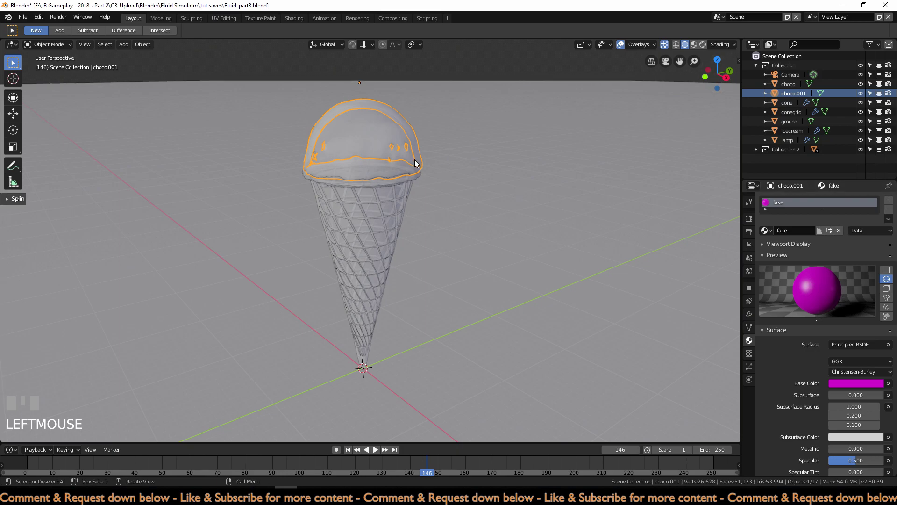
pyautogui.click(702, 45)
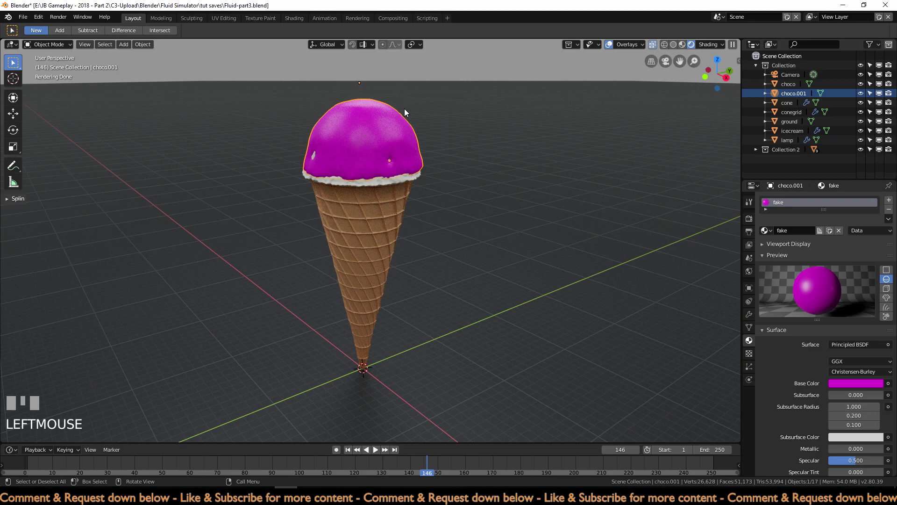
# Step: Add a particle system of type Hair to the duplicate coating choco.001
pyautogui.click(747, 366)
pyautogui.click(888, 200)
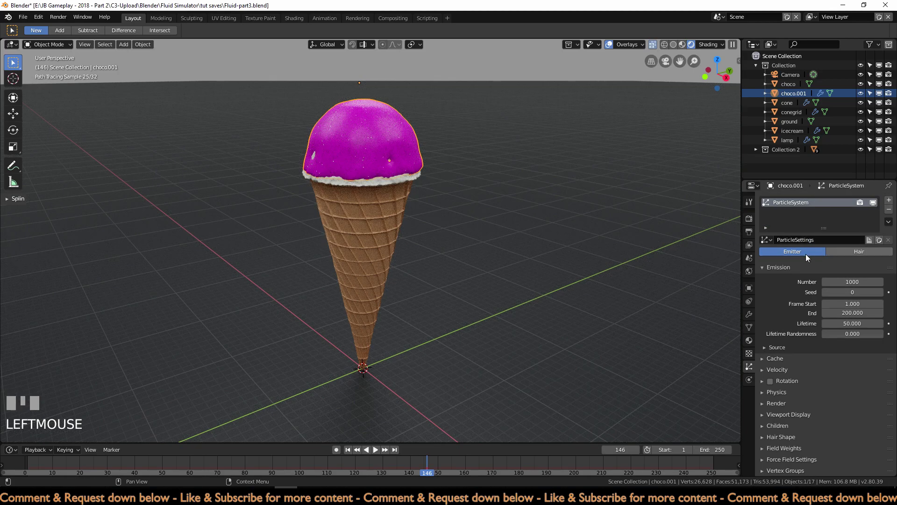
pyautogui.click(843, 253)
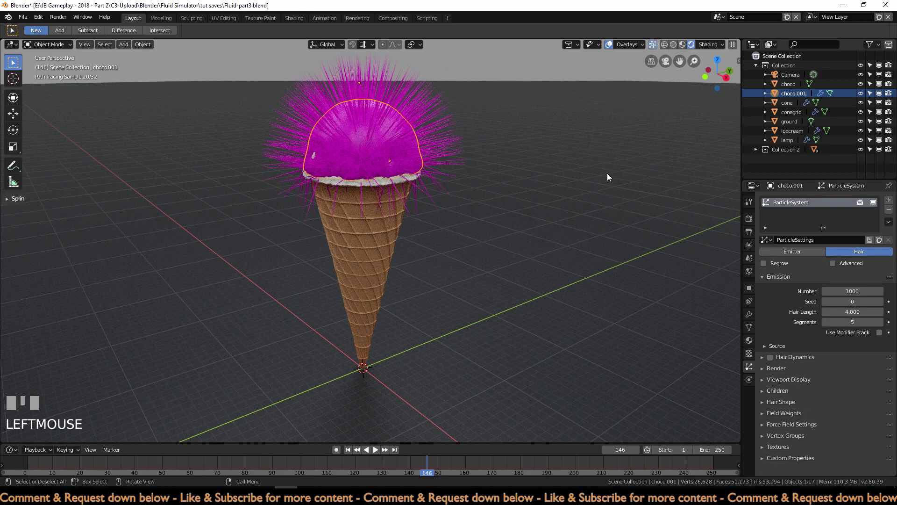
# Step: Render the hair particles as a collection, using Collection 2 as the instanced nut pieces
pyautogui.click(762, 276)
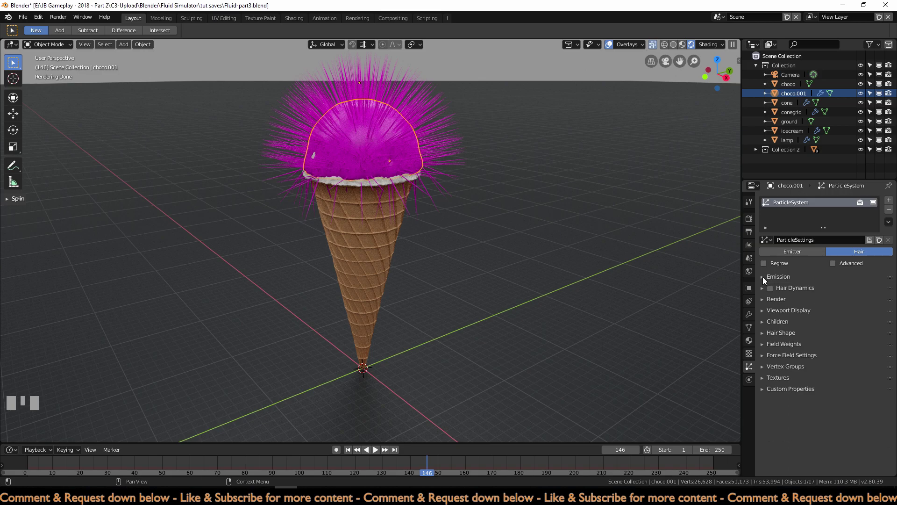
pyautogui.click(773, 300)
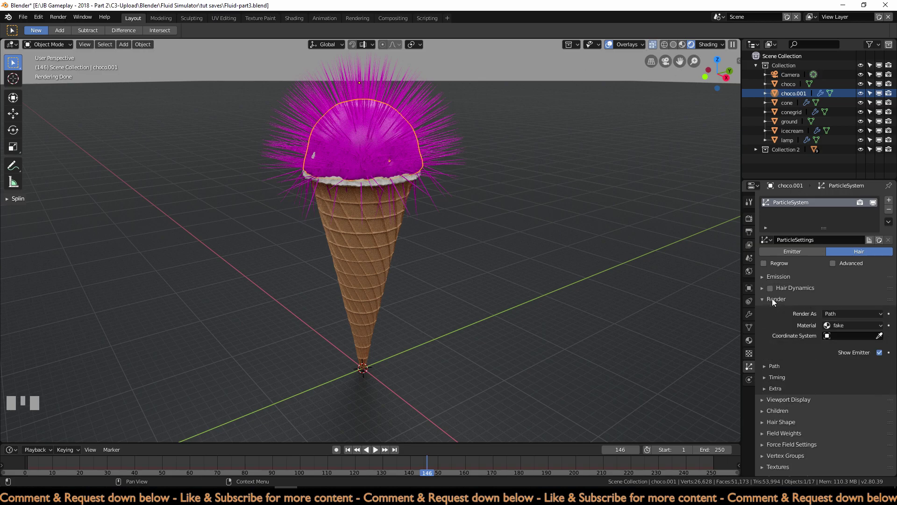
pyautogui.click(836, 315)
pyautogui.click(844, 273)
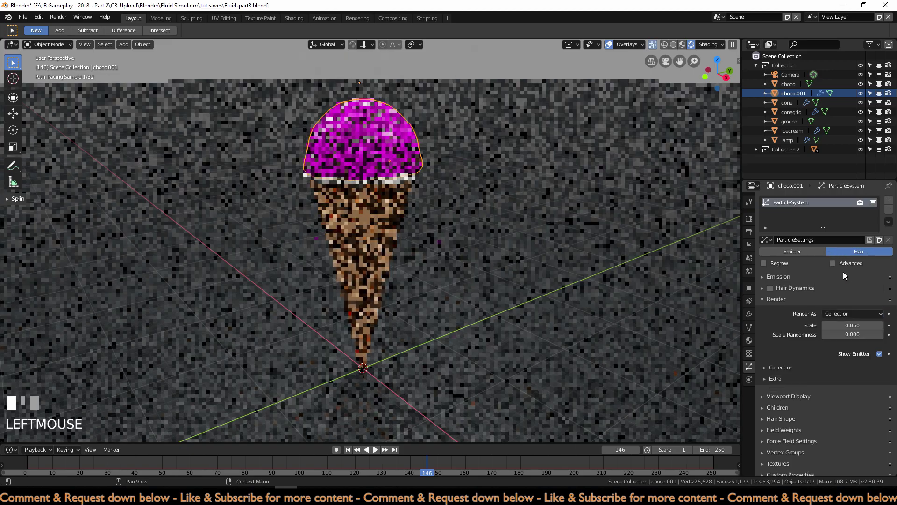
pyautogui.click(774, 368)
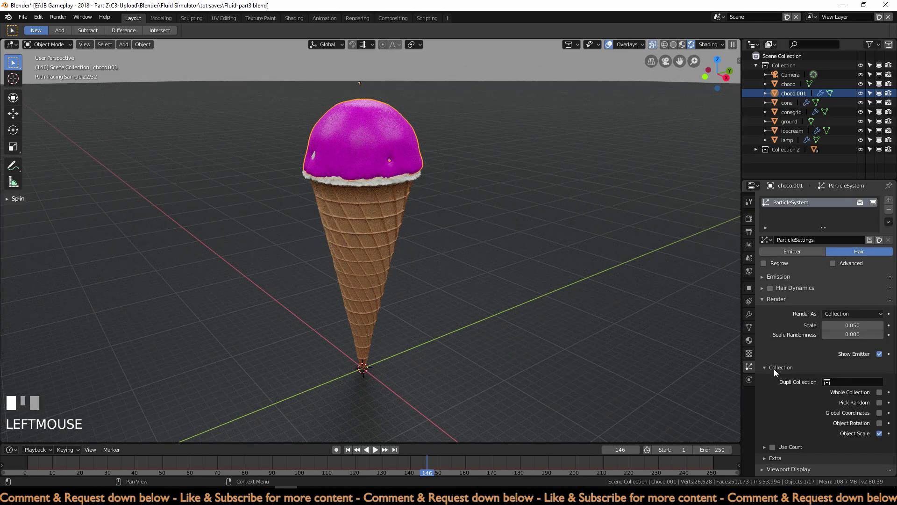
pyautogui.click(841, 381)
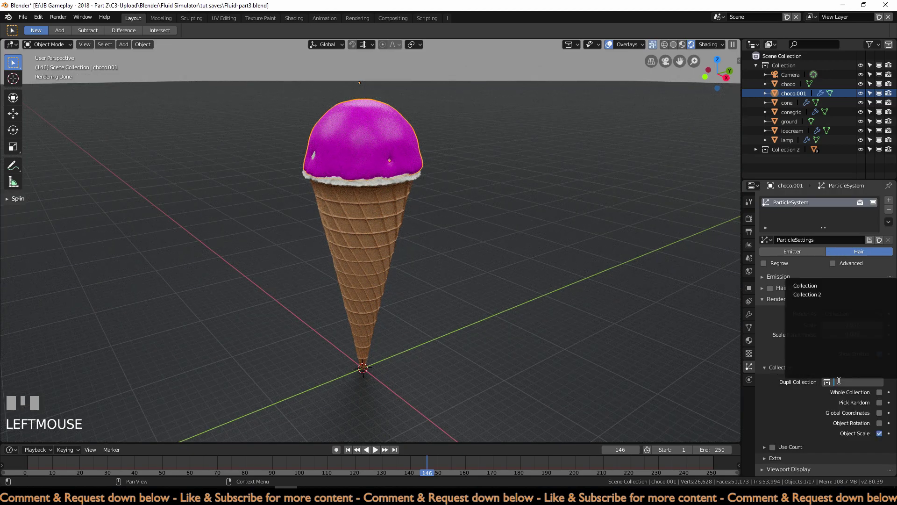
pyautogui.click(818, 294)
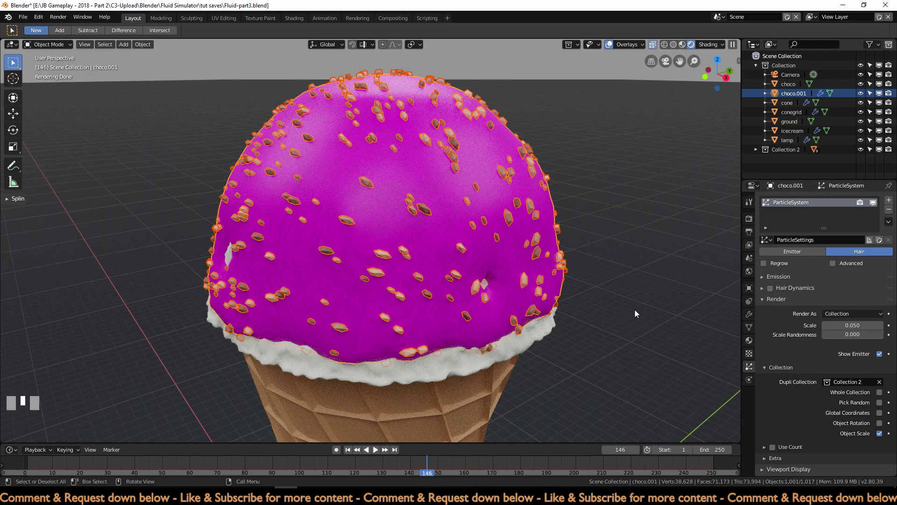
# Step: Hide the magenta emitter of the particle system both in the render and in the viewport display
pyautogui.click(880, 354)
pyautogui.scroll(-3, 801, 369)
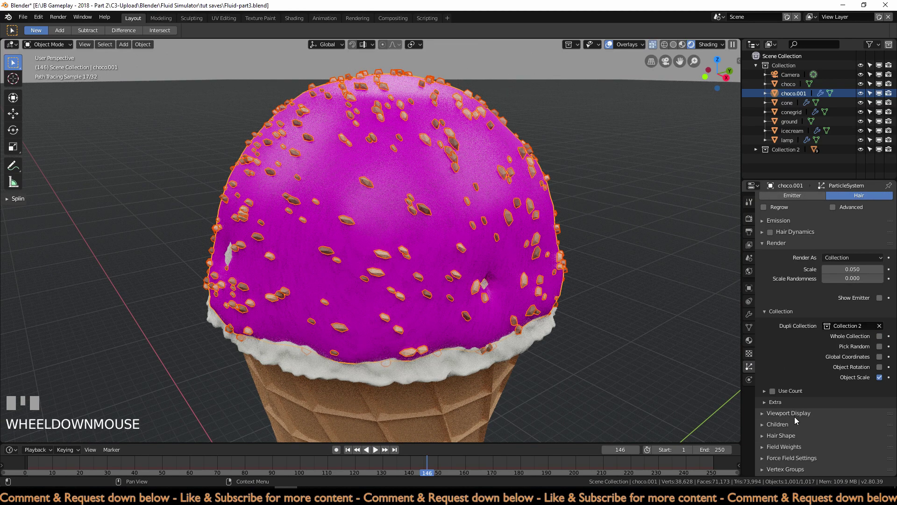
pyautogui.click(796, 415)
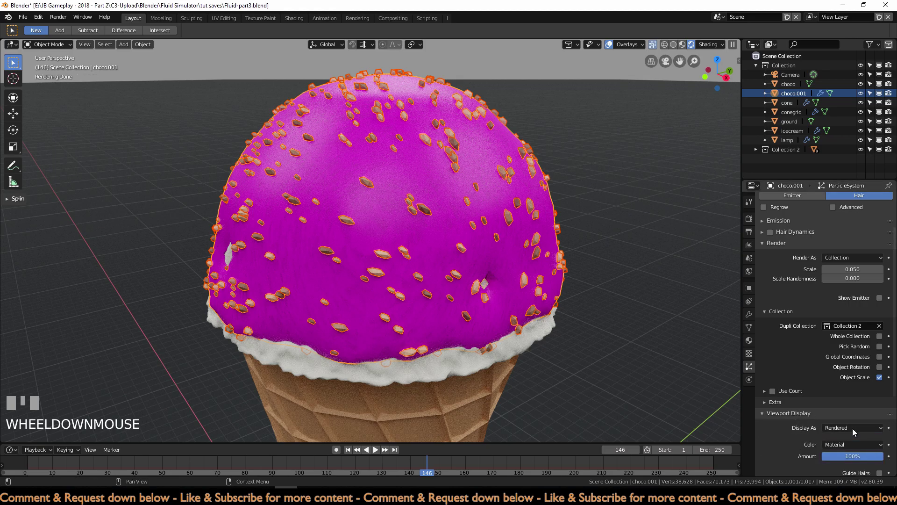
pyautogui.scroll(-4, 797, 416)
pyautogui.click(879, 446)
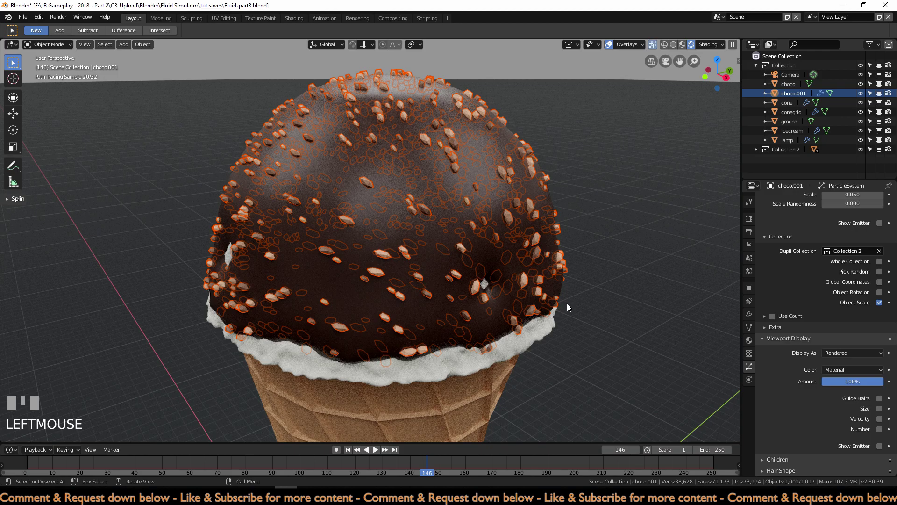
pyautogui.click(773, 338)
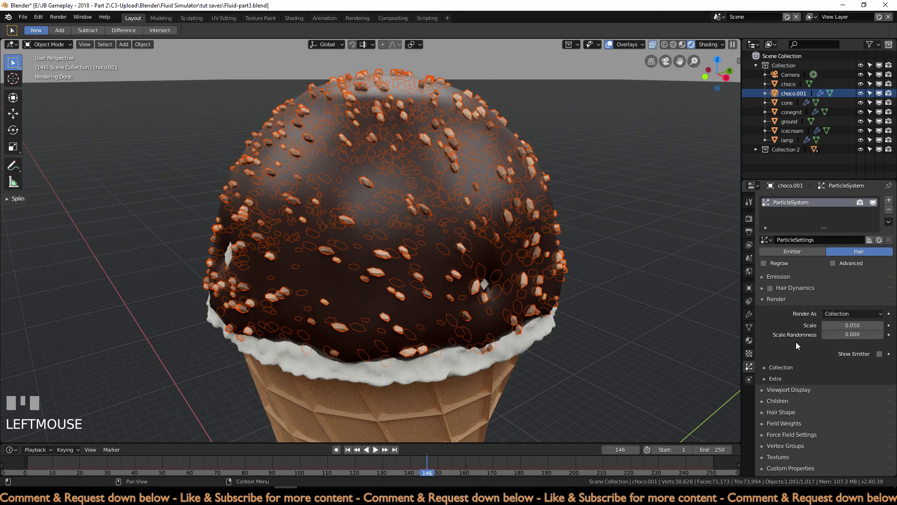
pyautogui.click(776, 299)
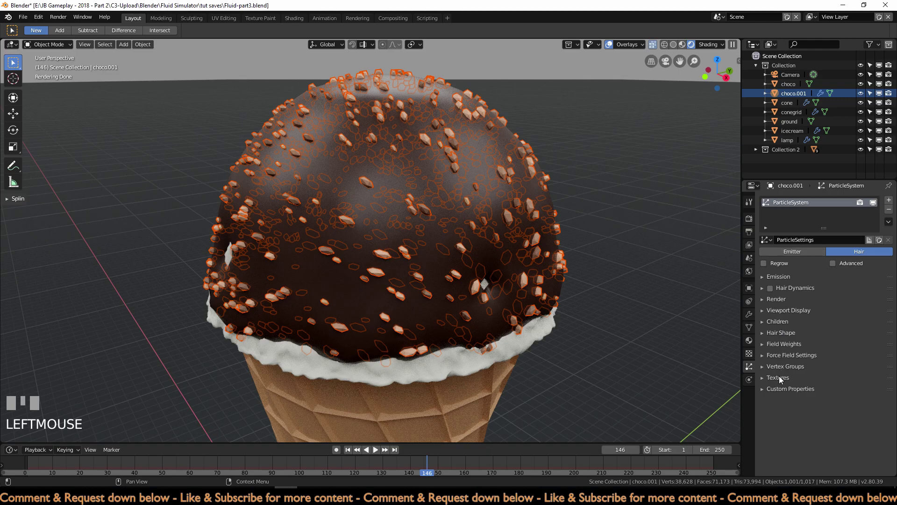
# Step: Enable advanced hair settings with particle rotation, set Randomize to 1.000 and the orientation axis to Normal
pyautogui.click(832, 263)
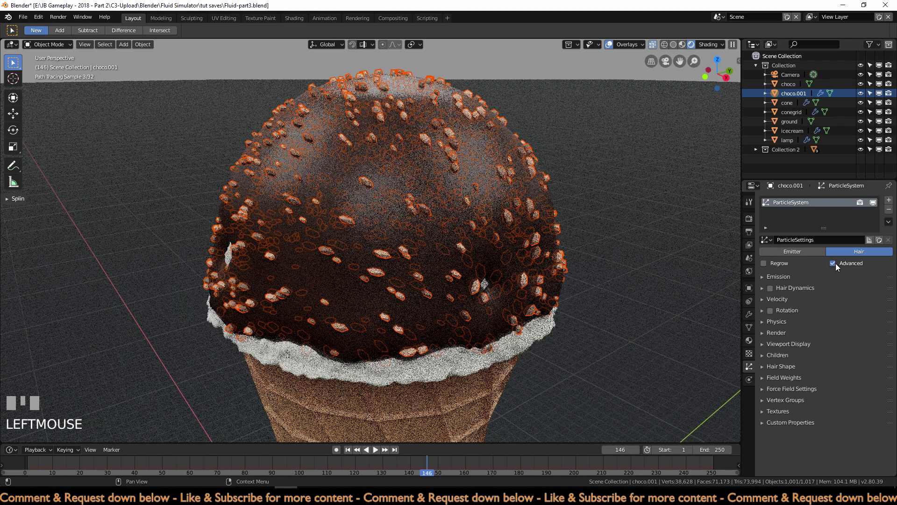
pyautogui.click(770, 310)
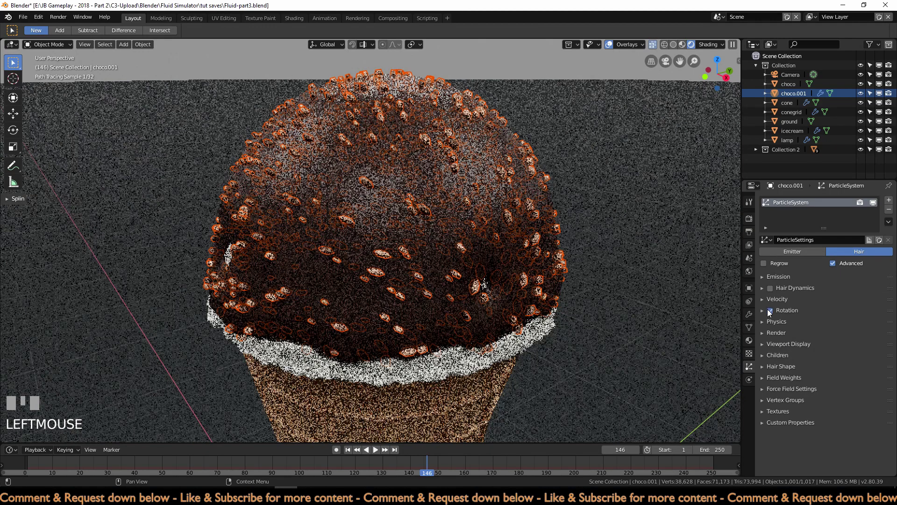
pyautogui.click(789, 310)
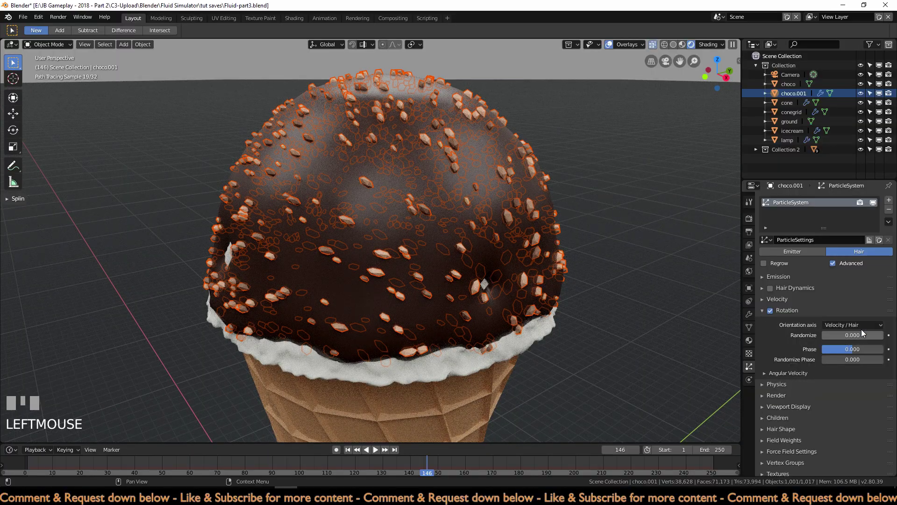
pyautogui.moveTo(848, 335); pyautogui.dragTo(886, 338)
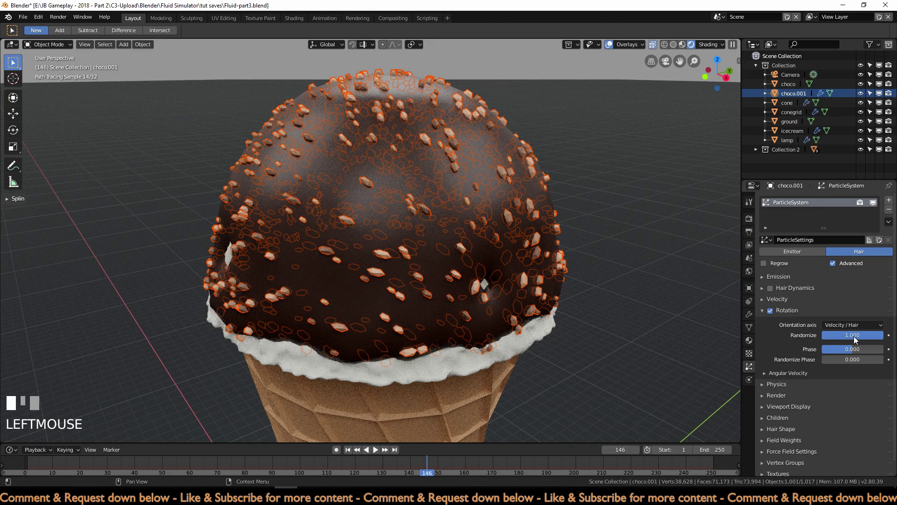
pyautogui.click(852, 328)
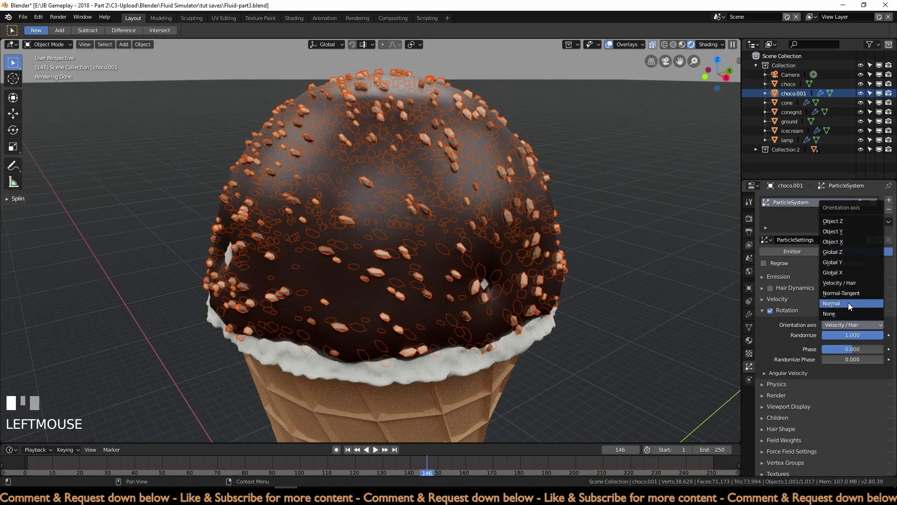
pyautogui.click(848, 302)
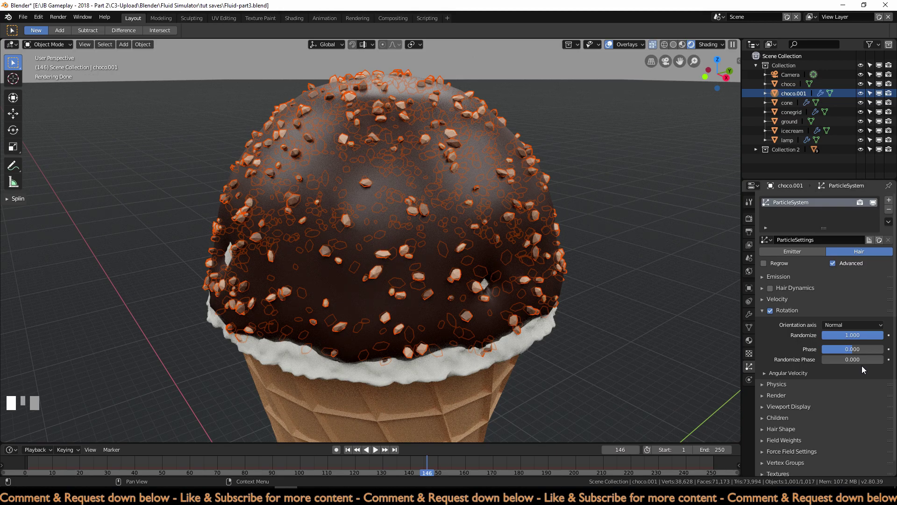
# Step: Inspect the nut distribution on the coating in perspective, camera and top views, and select choco.001
pyautogui.click(492, 79)
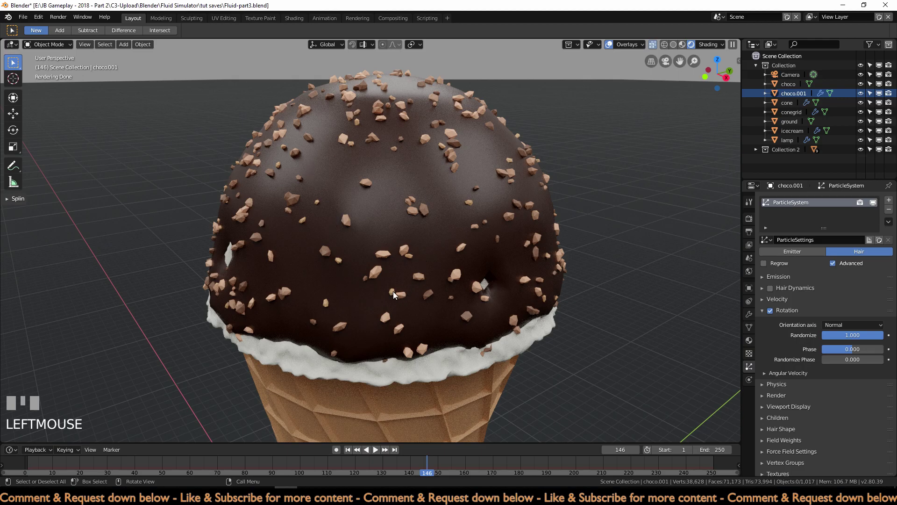
pyautogui.scroll(-2, 393, 281)
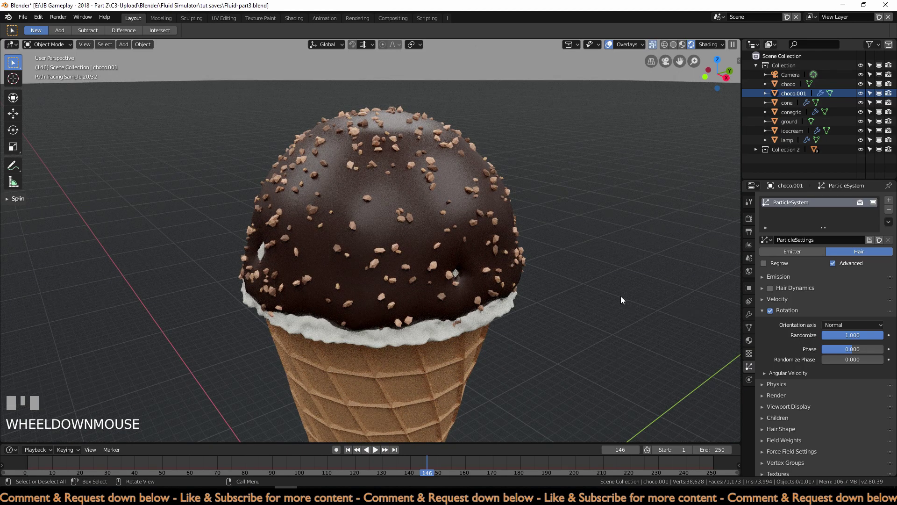
pyautogui.click(469, 202)
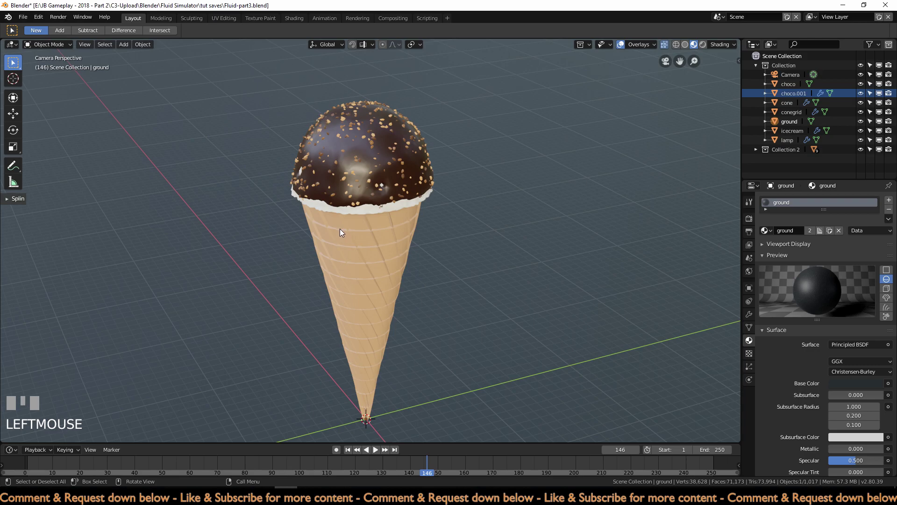
pyautogui.scroll(-4, 383, 196)
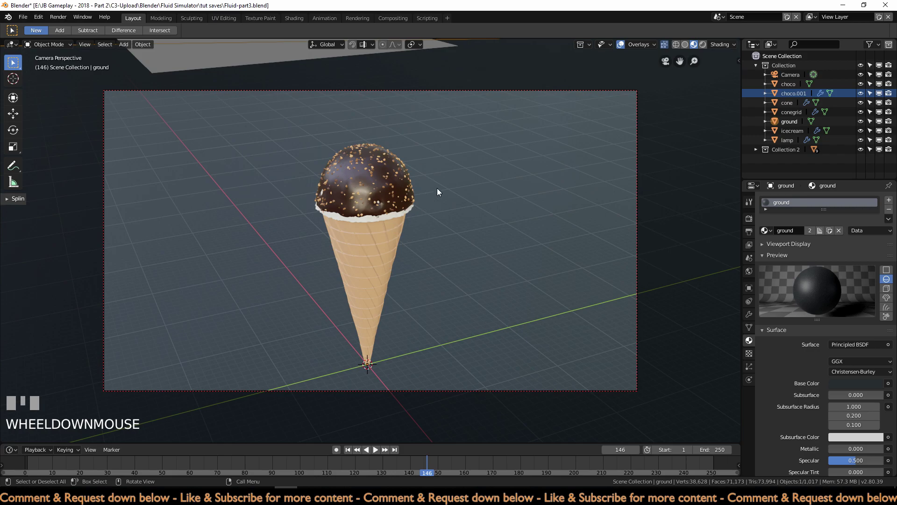
pyautogui.moveTo(427, 202); pyautogui.dragTo(479, 235, button='middle')
pyautogui.press('KP_7')
pyautogui.scroll(7, 357, 338)
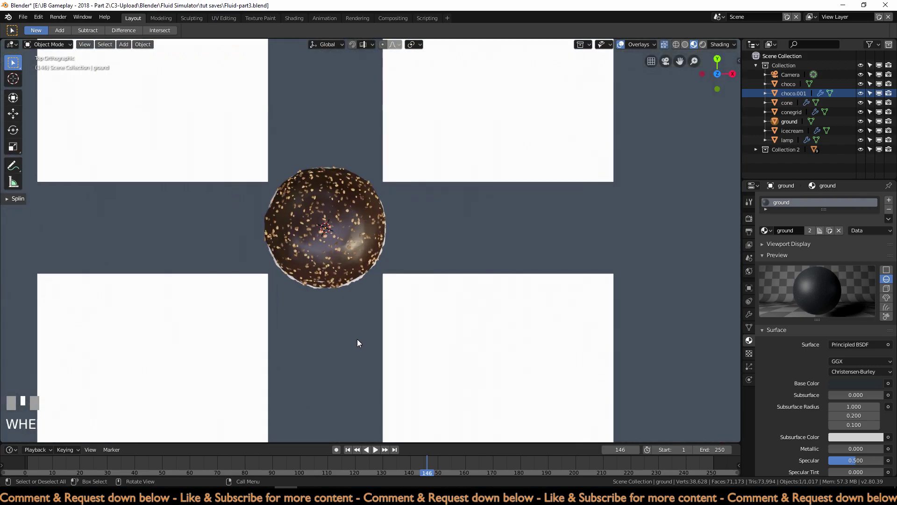
pyautogui.click(792, 93)
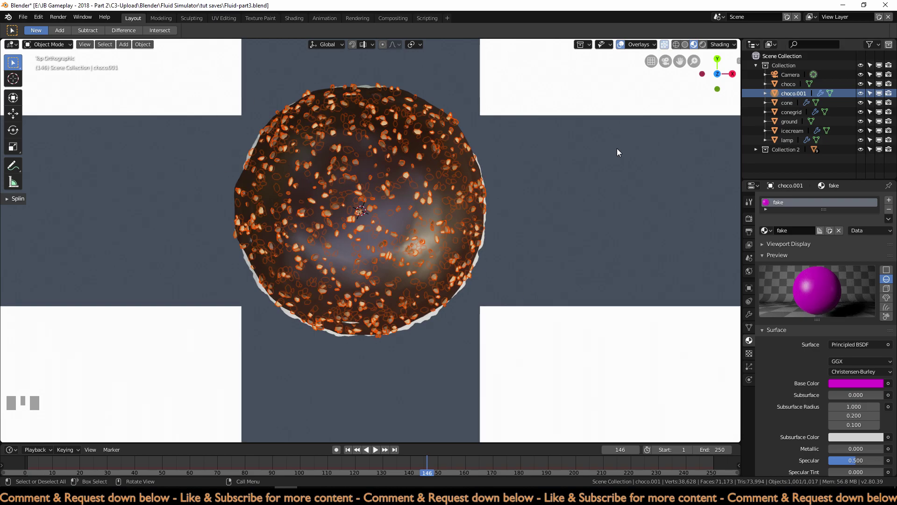
# Step: Switch choco.001 to Weight Paint mode and reduce the render scale of its hair particles to 0.010
pyautogui.hotkey('ctrl', 'Tab')
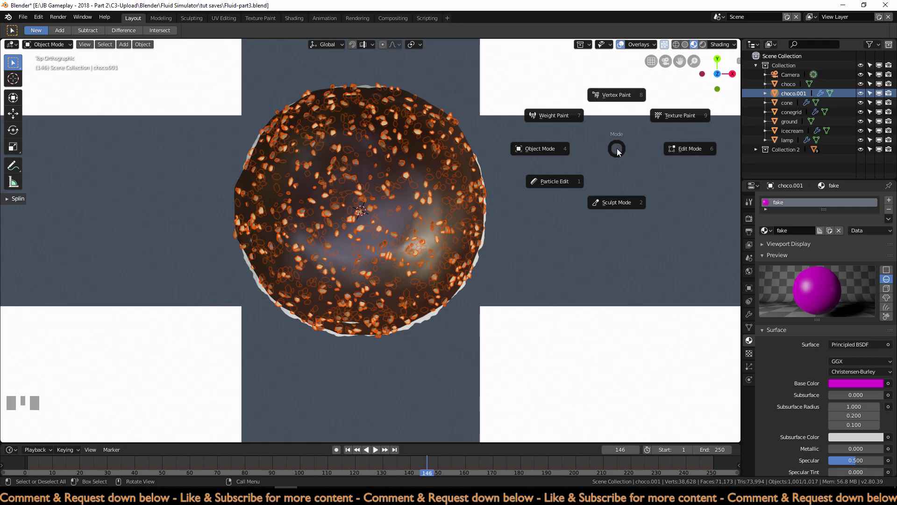
pyautogui.click(571, 118)
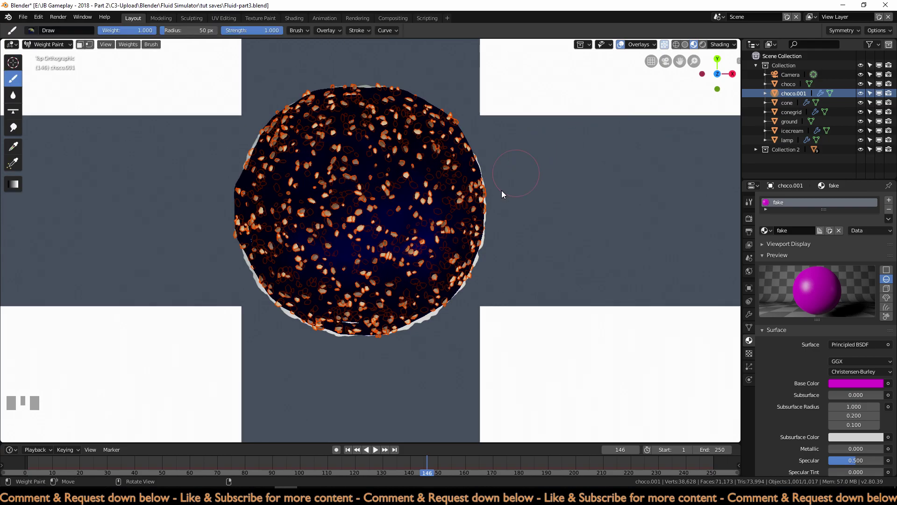
pyautogui.click(748, 367)
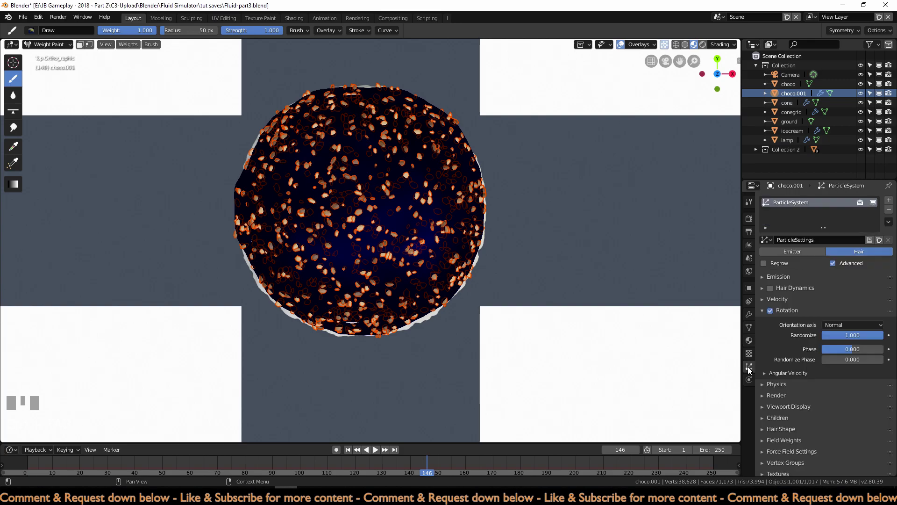
pyautogui.click(788, 311)
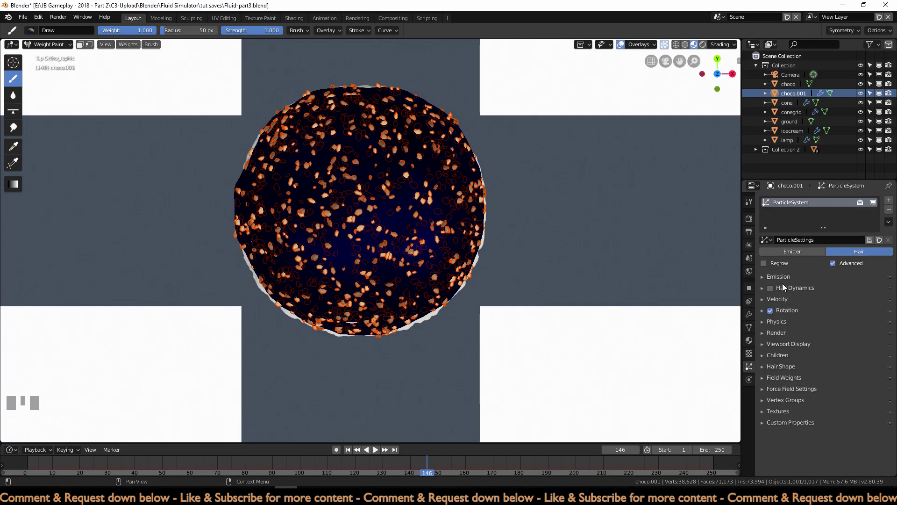
pyautogui.click(783, 333)
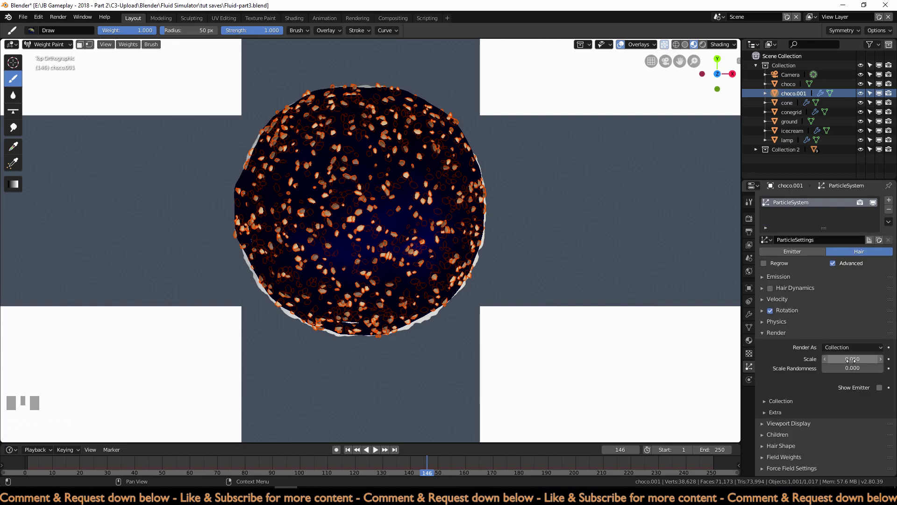
pyautogui.moveTo(850, 359); pyautogui.dragTo(836, 359)
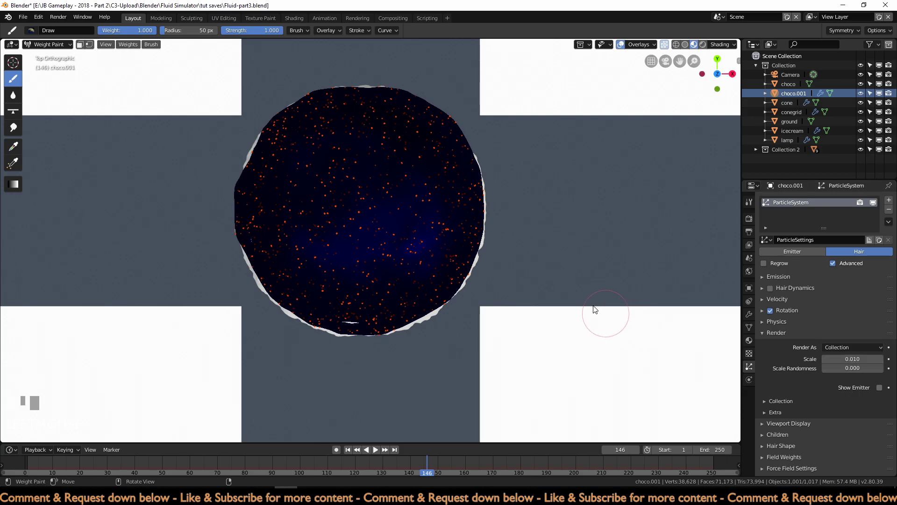
# Step: Paint a trial patch of weight 1.000 over the centre of the coating with the 50 px brush
pyautogui.scroll(2, 331, 186)
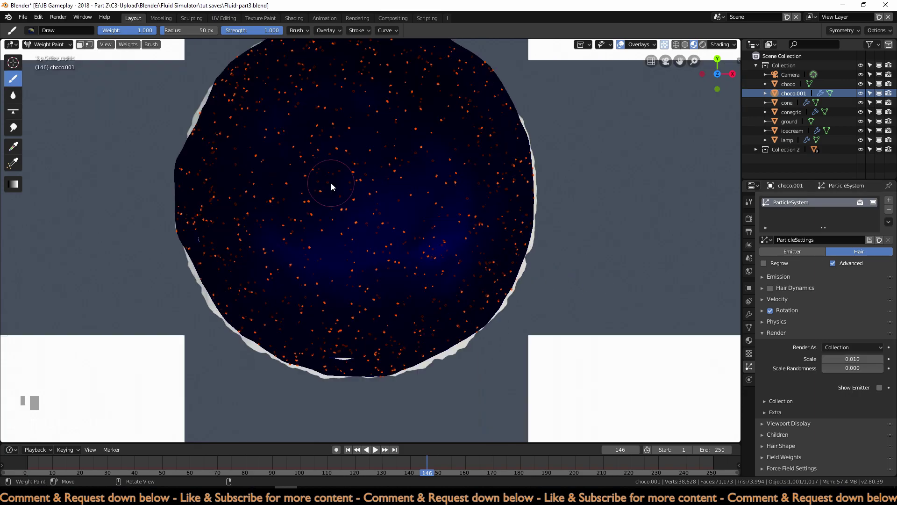
pyautogui.moveTo(406, 190)
pyautogui.mouseDown()
pyautogui.moveTo(307, 186)
pyautogui.moveTo(410, 182)
pyautogui.moveTo(371, 216)
pyautogui.moveTo(372, 202)
pyautogui.moveTo(342, 220)
pyautogui.moveTo(352, 154)
pyautogui.moveTo(330, 169)
pyautogui.mouseUp()
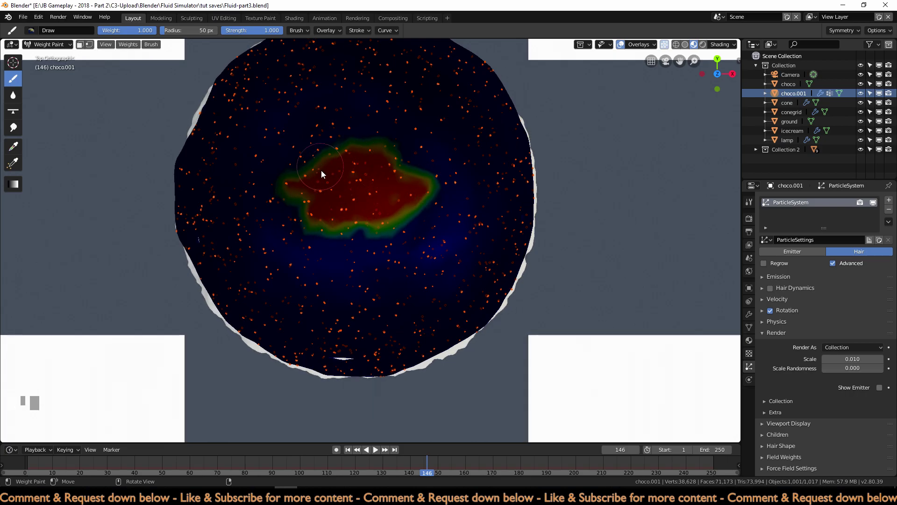
pyautogui.scroll(2, 321, 170)
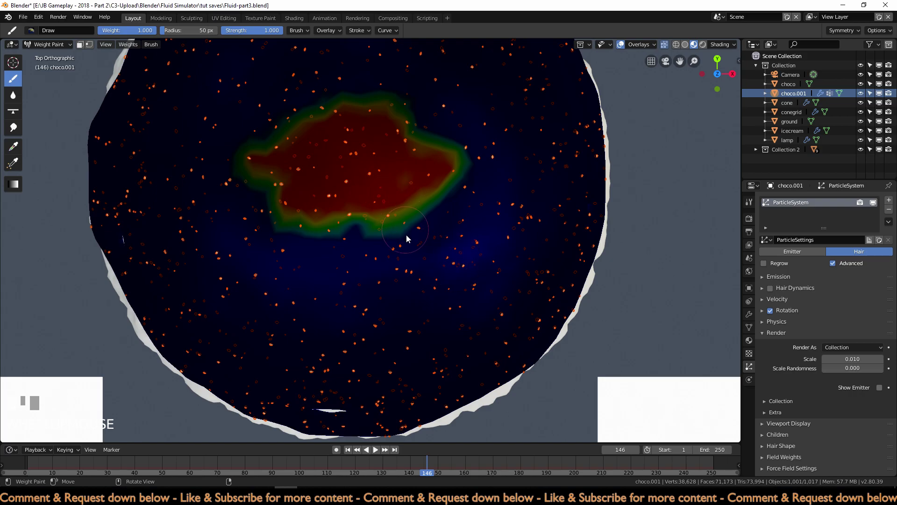
pyautogui.scroll(-2, 423, 237)
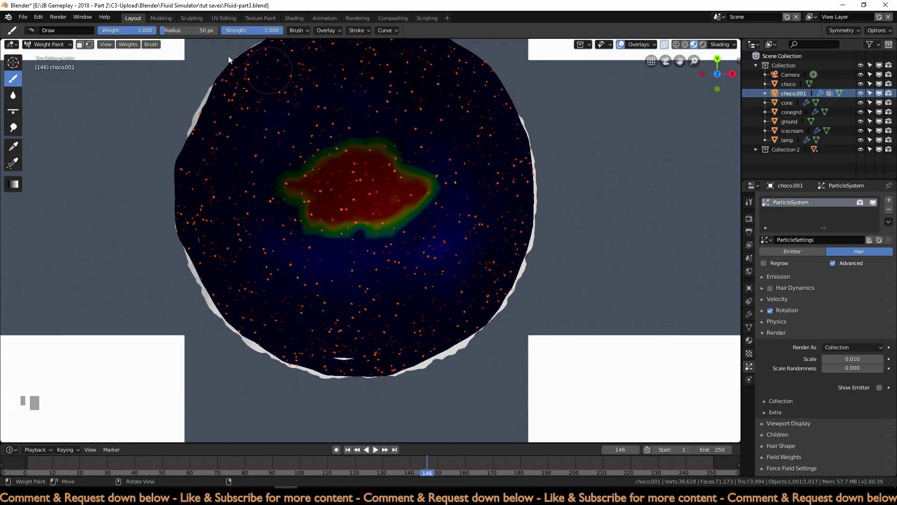
# Step: Erase the trial patch with brush weight 0.000, enlarging the brush radius to 205 px
pyautogui.moveTo(150, 31); pyautogui.dragTo(93, 31)
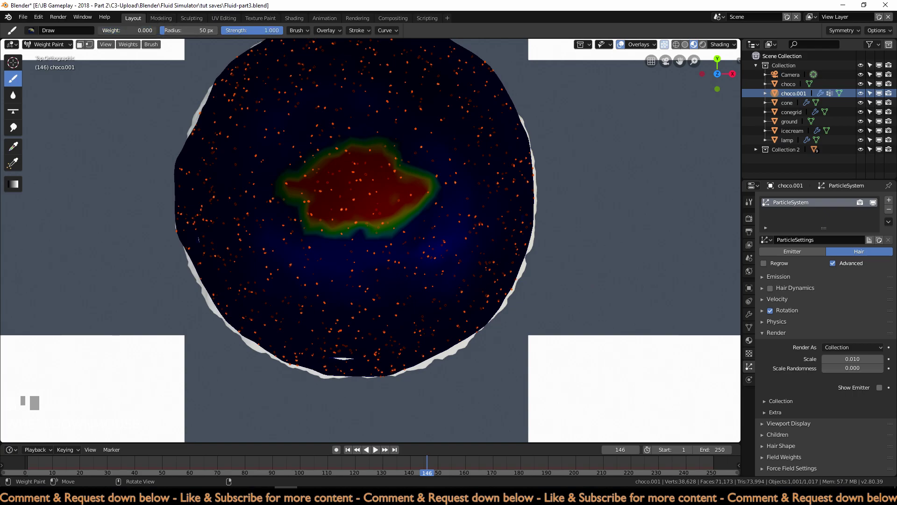
pyautogui.moveTo(291, 162)
pyautogui.mouseDown()
pyautogui.moveTo(341, 156)
pyautogui.moveTo(388, 184)
pyautogui.moveTo(401, 232)
pyautogui.moveTo(287, 212)
pyautogui.moveTo(282, 178)
pyautogui.mouseUp()
pyautogui.moveTo(160, 29); pyautogui.dragTo(179, 29)
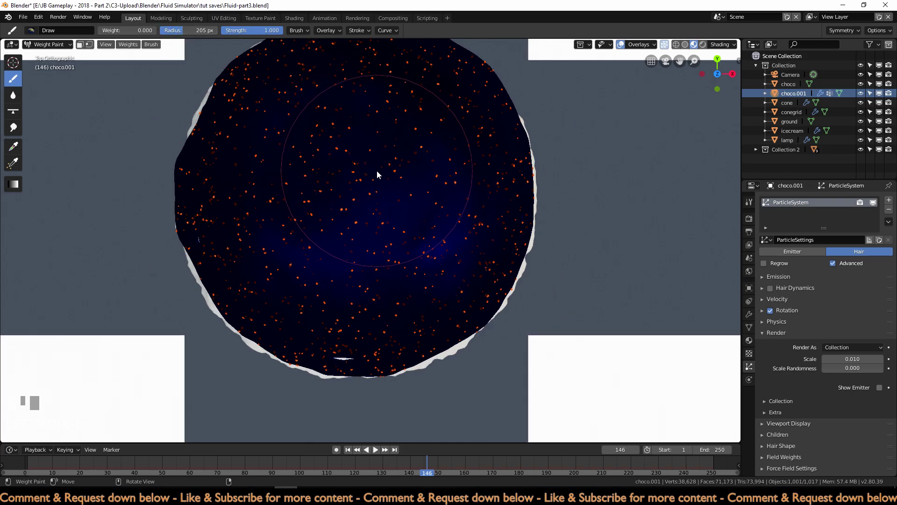
pyautogui.keyDown('shift'); pyautogui.moveTo(359, 159); pyautogui.dragTo(365, 197, button='middle'); pyautogui.keyUp('shift')
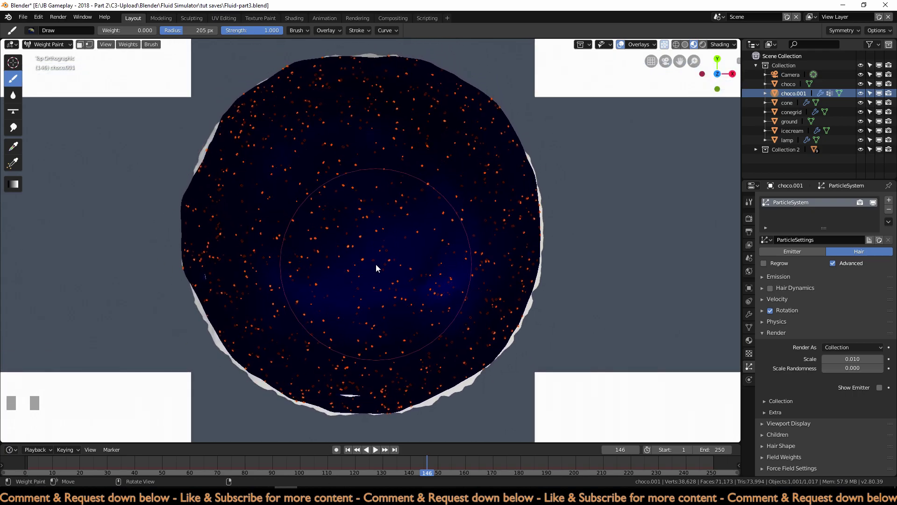
# Step: Set the Draw brush to weight 0.500, radius 500 px and strength 0.500
pyautogui.click(117, 29)
pyautogui.write('.5')
pyautogui.press('Return')
pyautogui.moveTo(192, 30); pyautogui.dragTo(229, 31)
pyautogui.click(243, 28)
pyautogui.press('BackSpace')
pyautogui.press('Return')
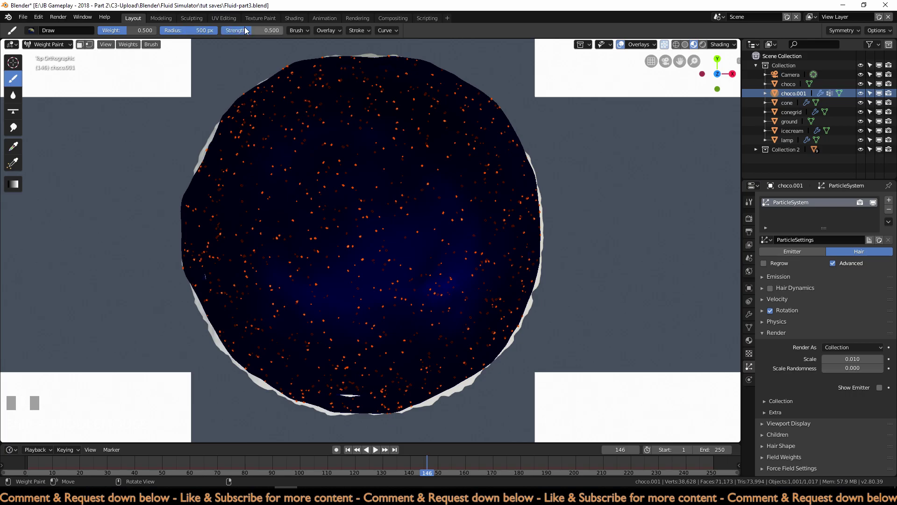
# Step: Paint medium weight over the centre, edges and both sides of the coating in top view
pyautogui.click(359, 214)
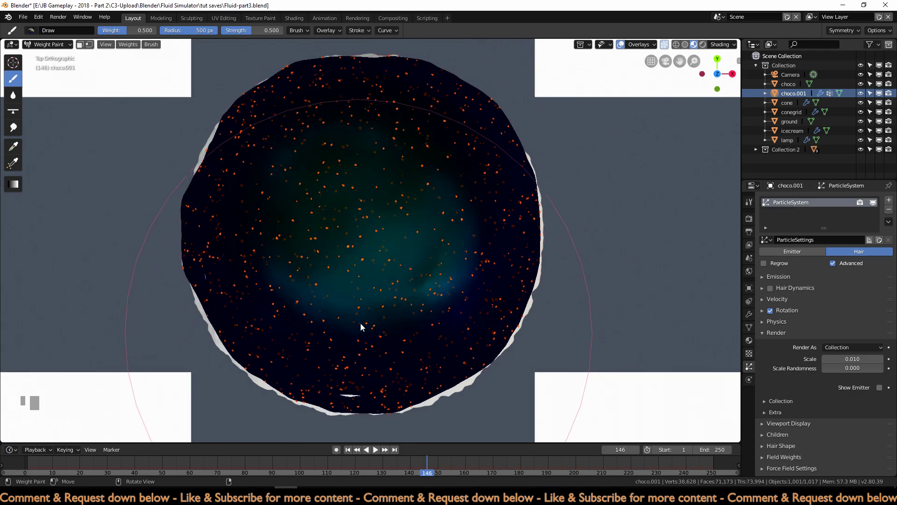
pyautogui.moveTo(357, 366); pyautogui.dragTo(363, 327)
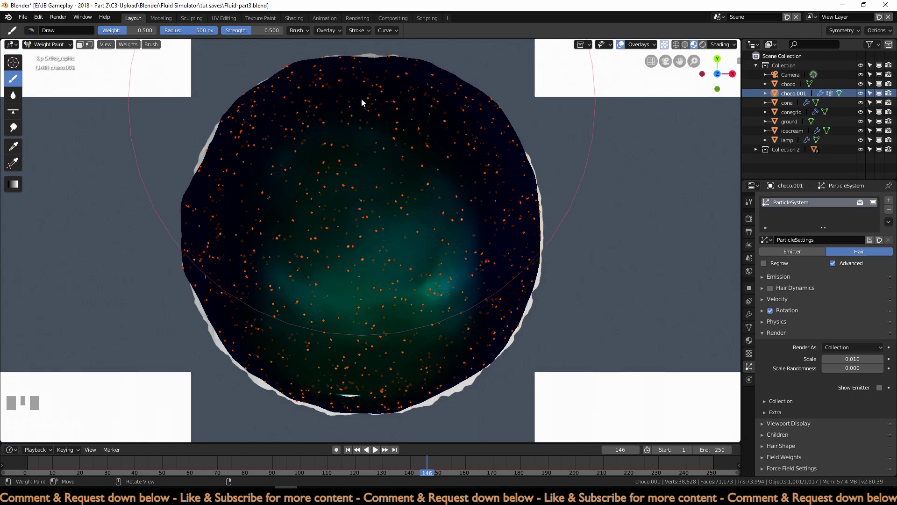
pyautogui.moveTo(509, 228); pyautogui.dragTo(517, 221)
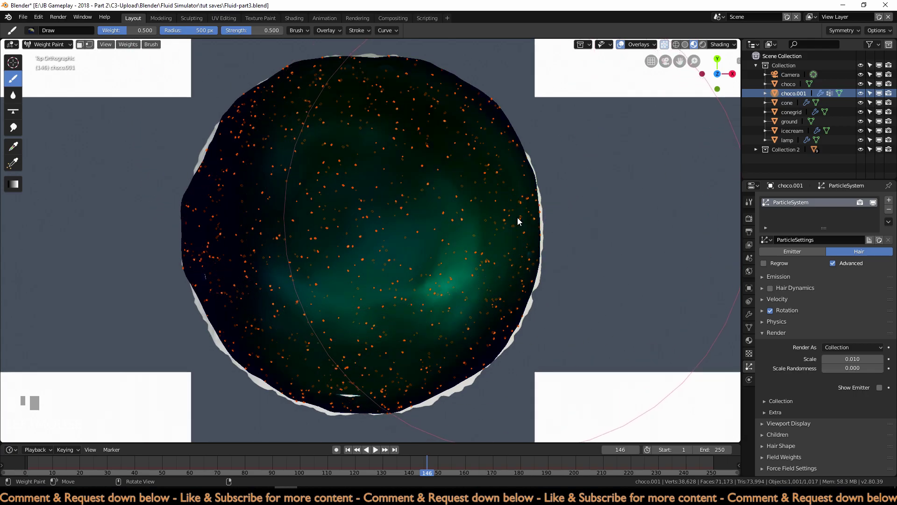
pyautogui.click(239, 199)
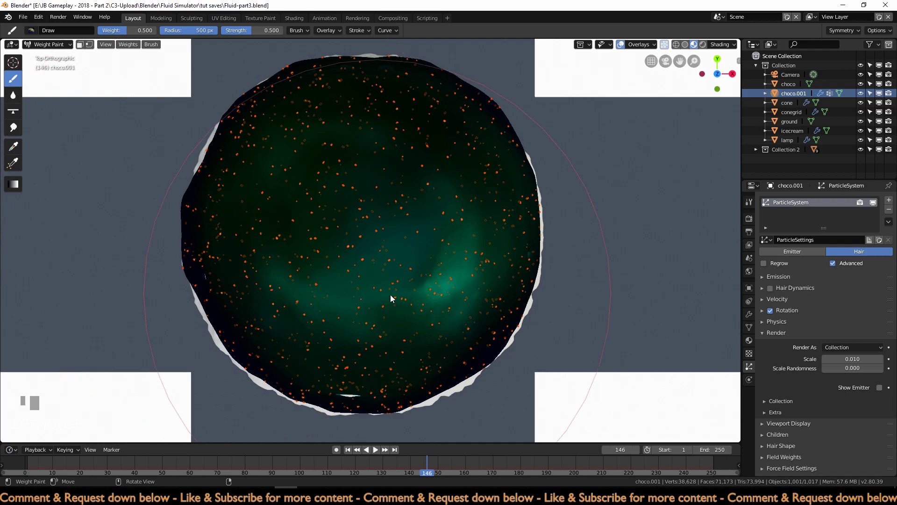
# Step: Dab the 0.500 weight onto the upper sides of the coating all the way around the ice cream
pyautogui.moveTo(422, 282); pyautogui.dragTo(505, 233, button='middle')
pyautogui.scroll(-2, 506, 232)
pyautogui.click(370, 93)
pyautogui.moveTo(371, 95); pyautogui.dragTo(422, 137, button='middle')
pyautogui.click(413, 101)
pyautogui.moveTo(413, 101)
pyautogui.mouseDown(button='middle')
pyautogui.moveTo(420, 142)
pyautogui.moveTo(424, 98)
pyautogui.mouseUp(button='middle')
pyautogui.click(357, 123)
pyautogui.moveTo(358, 122); pyautogui.dragTo(428, 127, button='middle')
pyautogui.click(374, 119)
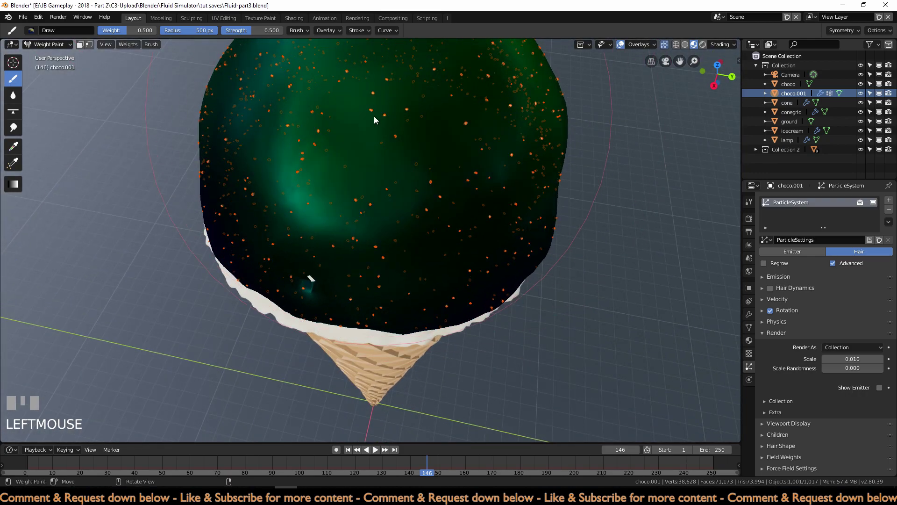
pyautogui.moveTo(374, 120); pyautogui.dragTo(444, 135, button='middle')
pyautogui.click(369, 127)
pyautogui.moveTo(369, 127); pyautogui.dragTo(360, 173, button='middle')
# Step: Raise the brush weight to 1.000 and paint repeatedly over the centre of the coating in top view
pyautogui.press('KP_7')
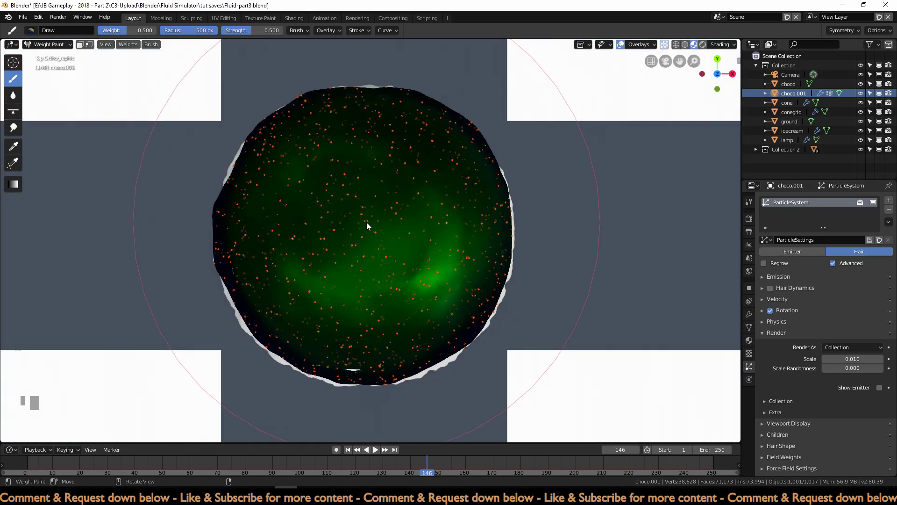
pyautogui.moveTo(125, 30); pyautogui.dragTo(156, 31)
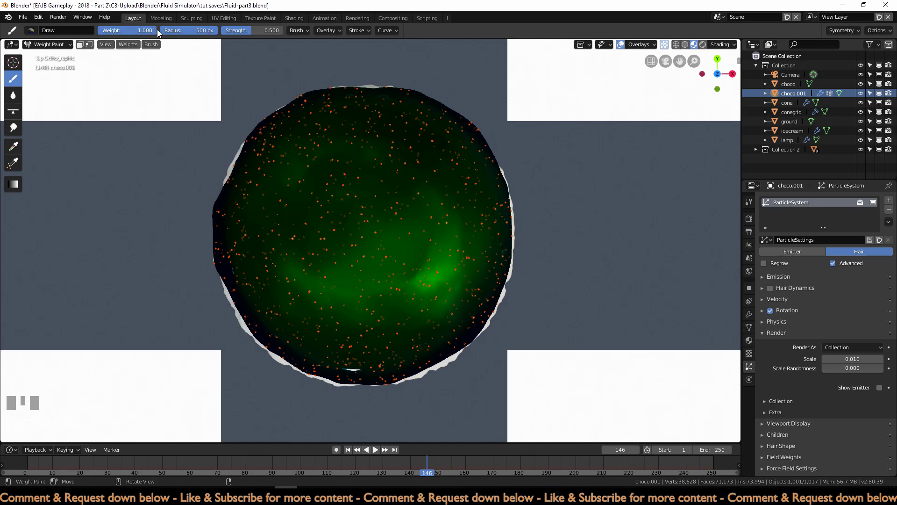
pyautogui.click(366, 223)
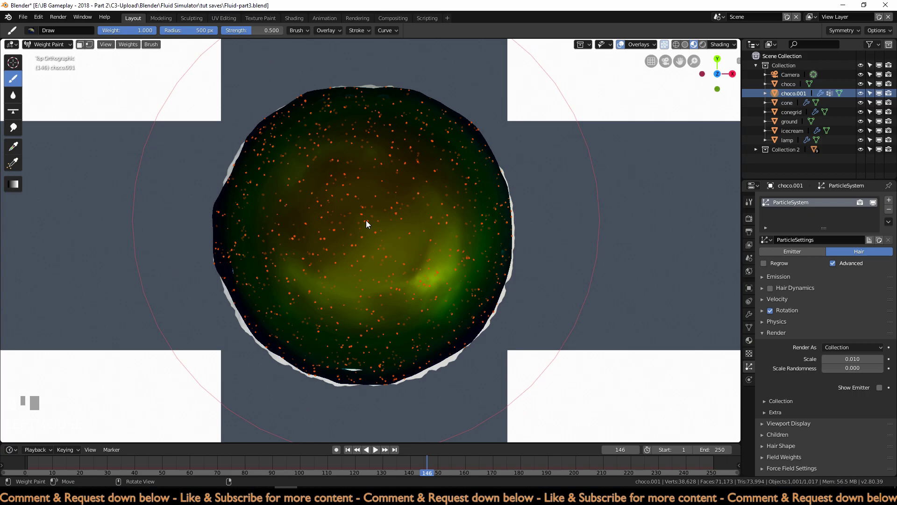
pyautogui.click(369, 203)
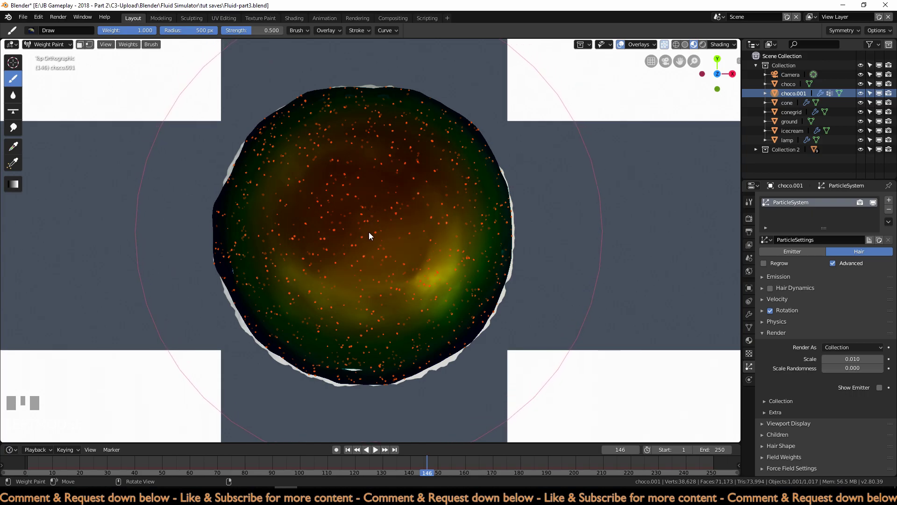
pyautogui.click(369, 232)
pyautogui.moveTo(332, 226)
pyautogui.mouseDown()
pyautogui.moveTo(417, 232)
pyautogui.moveTo(377, 220)
pyautogui.mouseUp()
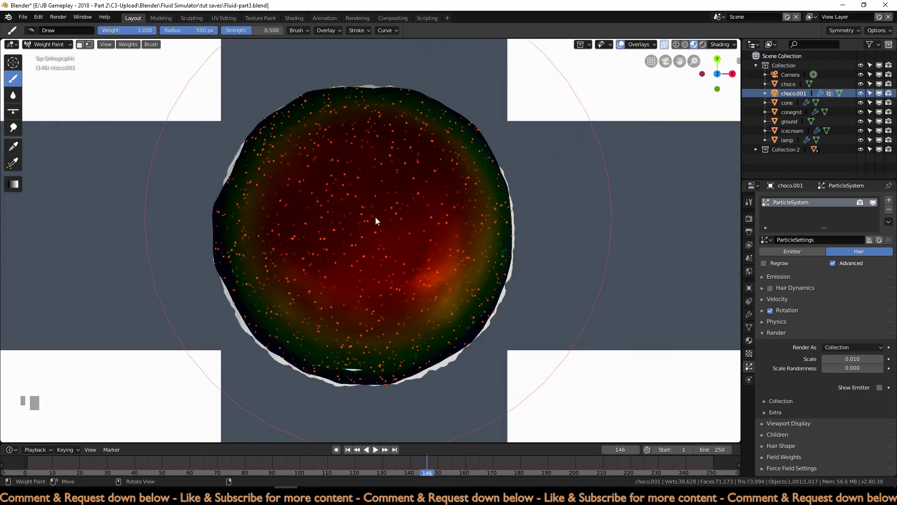
# Step: Return choco.001 to Object Mode and set the particle render scale to 0.050
pyautogui.moveTo(376, 220); pyautogui.dragTo(424, 277, button='middle')
pyautogui.scroll(-4, 285, 187)
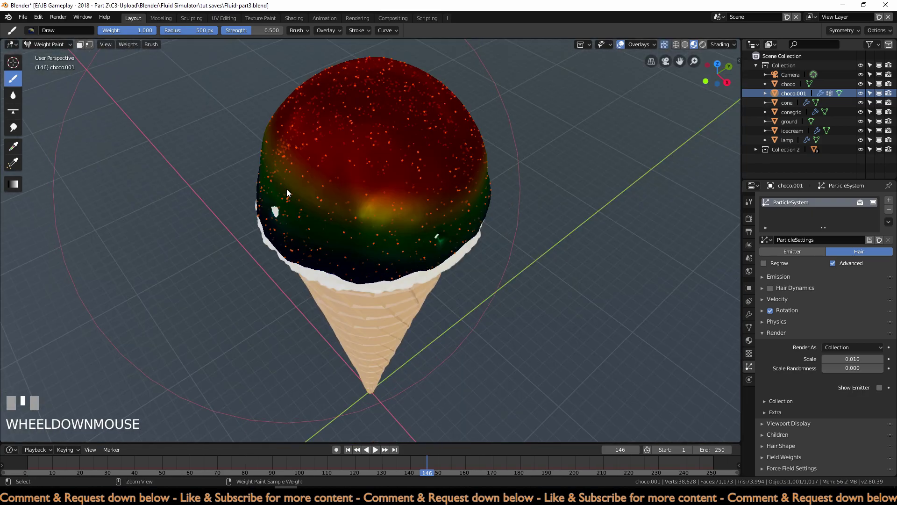
pyautogui.hotkey('ctrl', 'Tab')
pyautogui.click(232, 188)
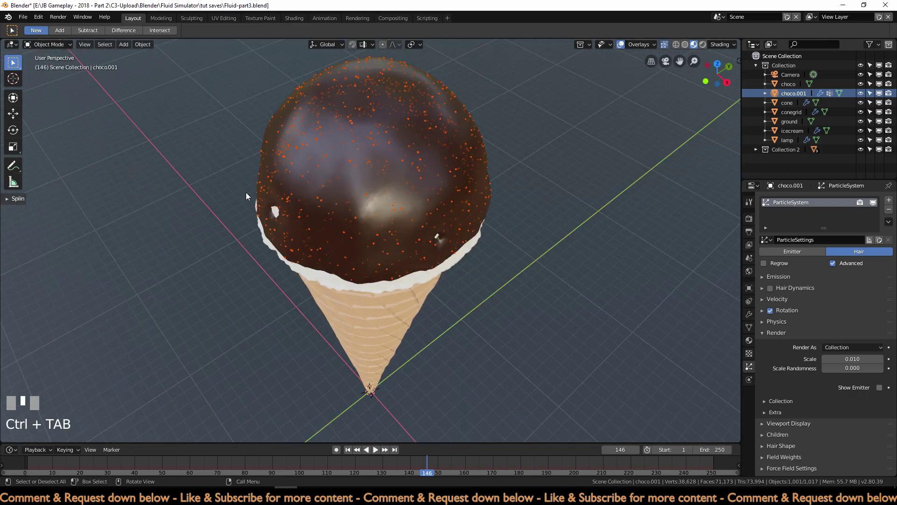
pyautogui.click(846, 358)
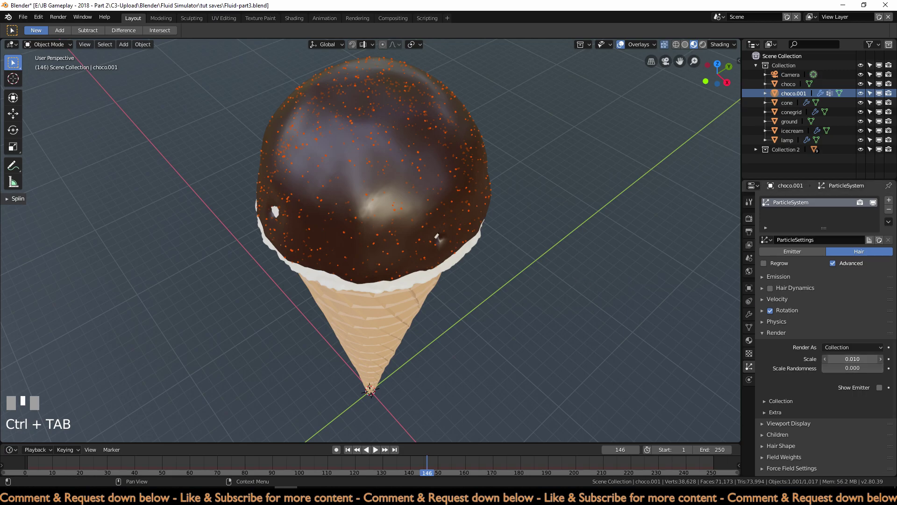
pyautogui.write('.05')
pyautogui.click(847, 353)
pyautogui.press('KP_Enter')
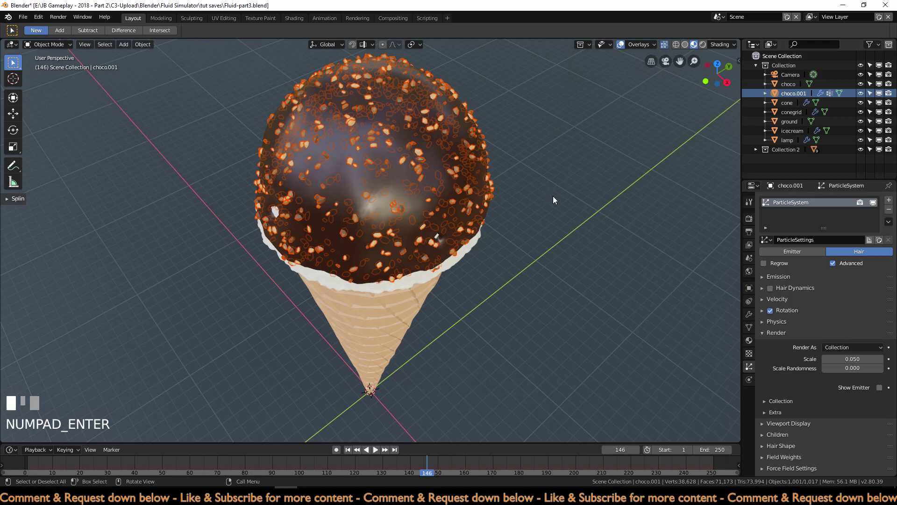
# Step: Assign the painted vertex group Group to the Density of the particle system
pyautogui.scroll(-2, 826, 380)
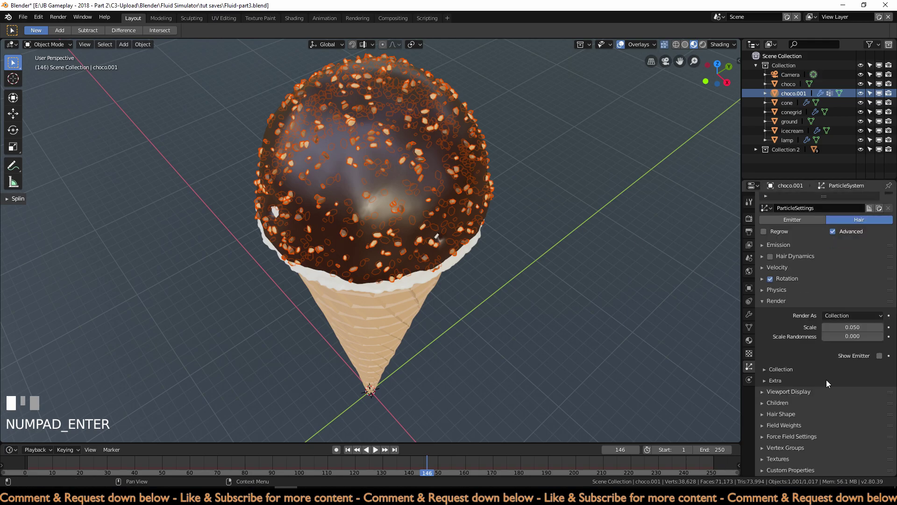
pyautogui.click(801, 447)
pyautogui.scroll(-5, 812, 447)
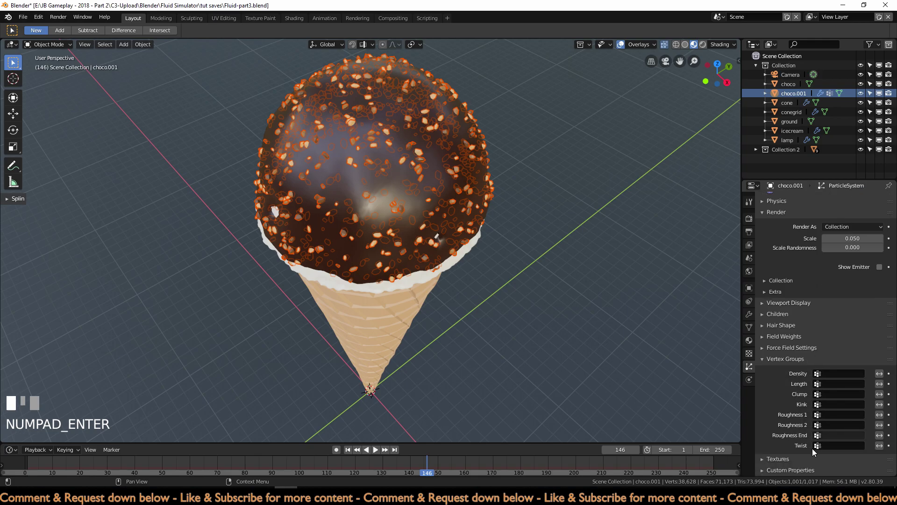
pyautogui.click(845, 374)
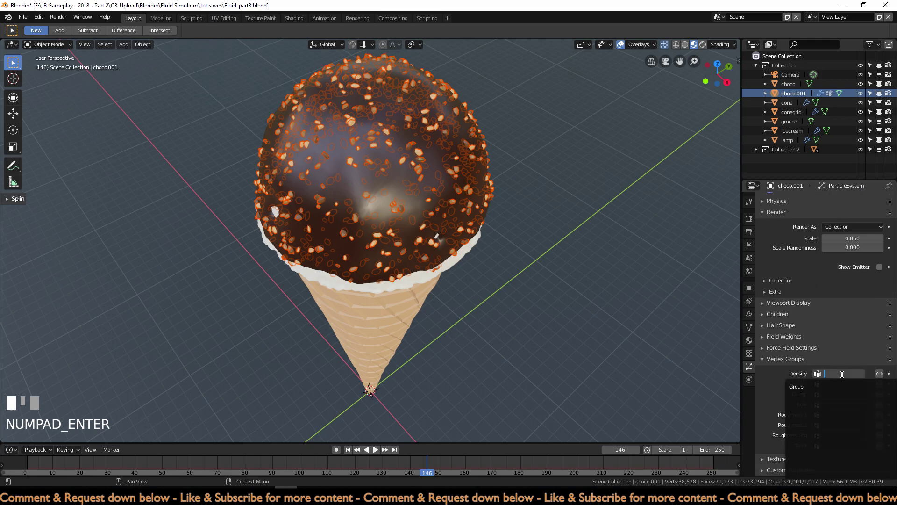
pyautogui.click(799, 387)
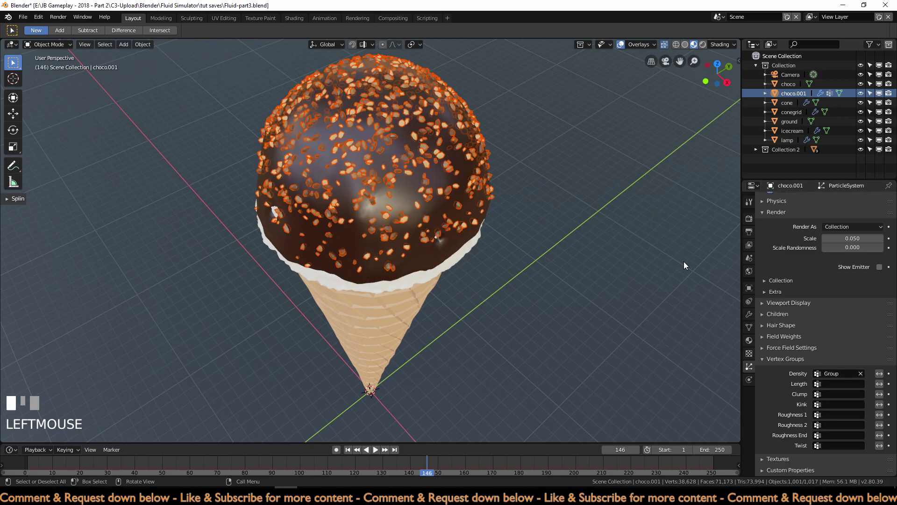
# Step: Set the hair emission number to 5000, deselect everything and view the nuts from a lower angle
pyautogui.scroll(5, 789, 311)
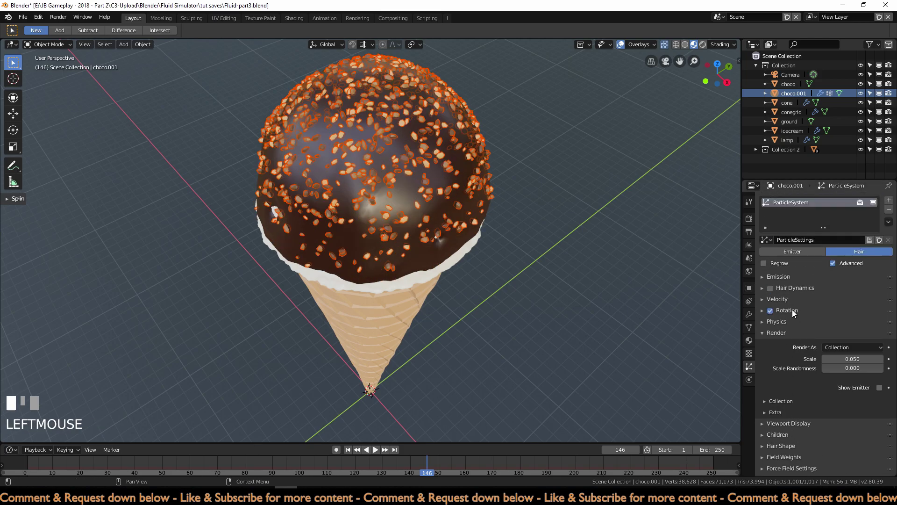
pyautogui.click(776, 277)
pyautogui.doubleClick(841, 291)
pyautogui.write('5000')
pyautogui.press('KP_Enter')
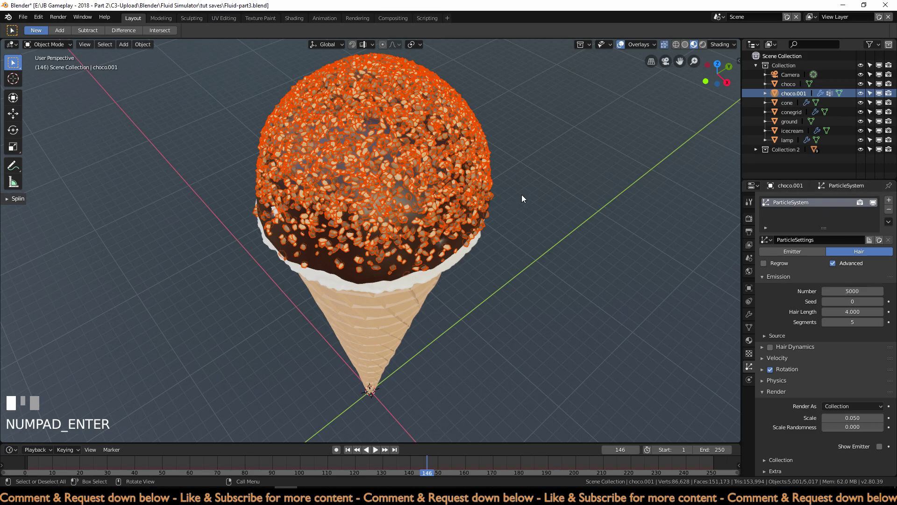
pyautogui.hotkey('alt', 'a')
pyautogui.moveTo(522, 205); pyautogui.dragTo(537, 168, button='middle')
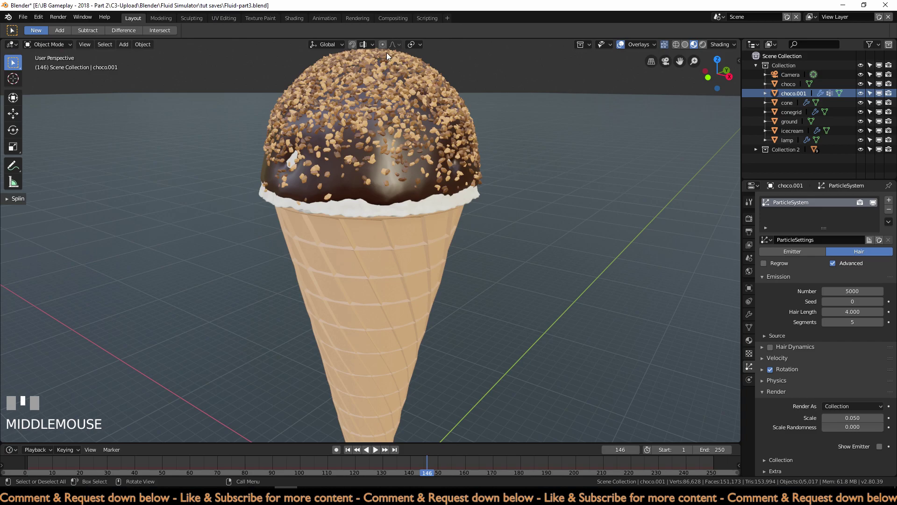
# Step: Enter Weight Paint on choco.001 and set the brush radius to 200 px and the weight to 0.000
pyautogui.moveTo(455, 202); pyautogui.dragTo(434, 236, button='middle')
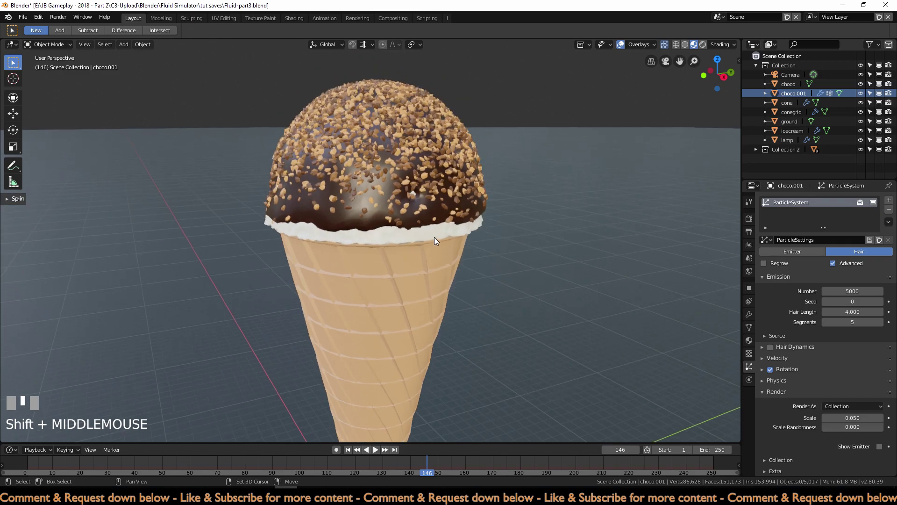
pyautogui.click(790, 93)
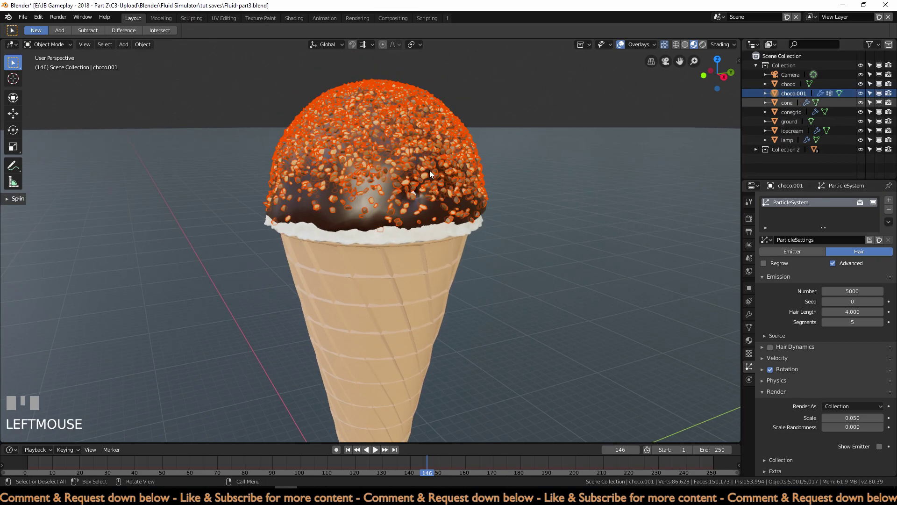
pyautogui.hotkey('ctrl', 'Tab')
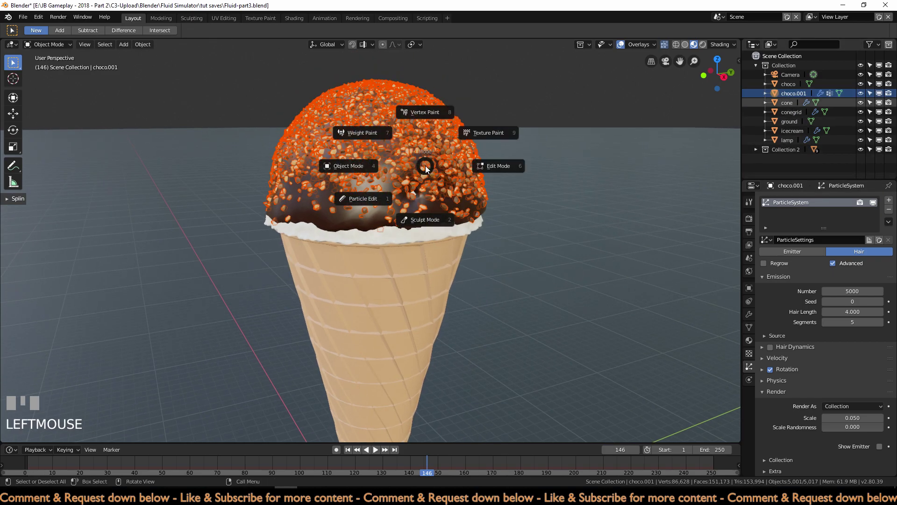
pyautogui.click(374, 135)
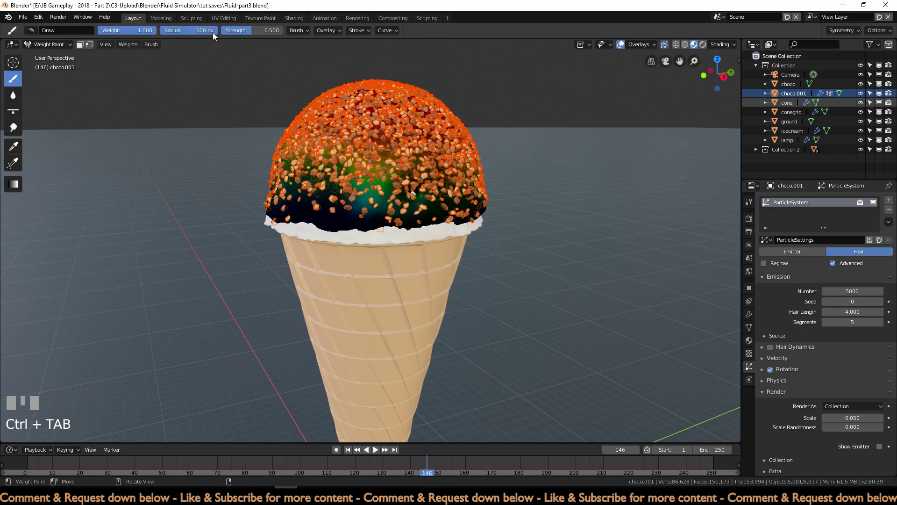
pyautogui.moveTo(213, 30); pyautogui.dragTo(180, 30)
pyautogui.click(180, 30)
pyautogui.write('200')
pyautogui.press('Return')
pyautogui.moveTo(156, 31); pyautogui.dragTo(101, 31)
pyautogui.moveTo(414, 228); pyautogui.dragTo(420, 232, button='middle')
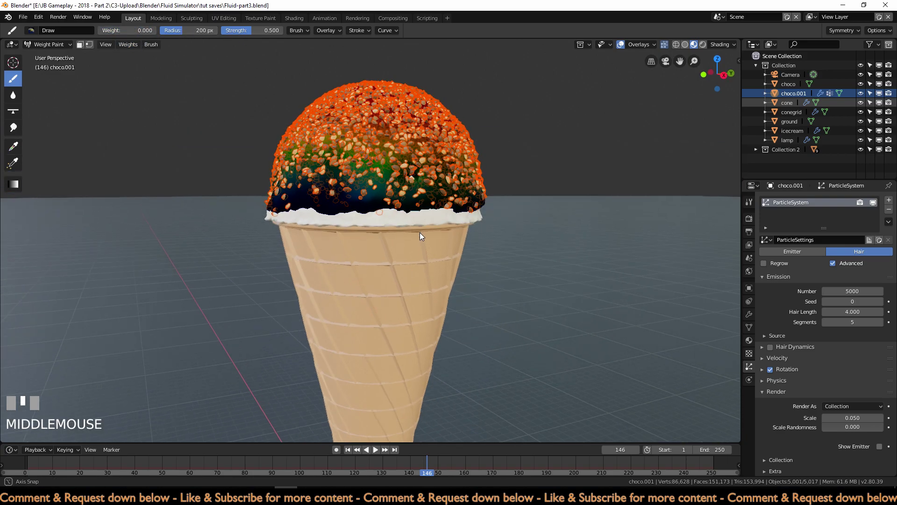
# Step: Paint zero weight all around the lower edge of the chocolate coating to thin out the nuts there
pyautogui.moveTo(369, 214); pyautogui.dragTo(481, 206)
pyautogui.click(480, 208)
pyautogui.moveTo(370, 214); pyautogui.dragTo(435, 222, button='middle')
pyautogui.moveTo(376, 220); pyautogui.dragTo(345, 212)
pyautogui.click(306, 209)
pyautogui.click(263, 209)
pyautogui.moveTo(305, 221); pyautogui.dragTo(407, 212, button='middle')
pyautogui.click(328, 224)
pyautogui.moveTo(323, 233); pyautogui.dragTo(412, 235, button='middle')
pyautogui.click(392, 232)
pyautogui.click(362, 231)
pyautogui.click(334, 232)
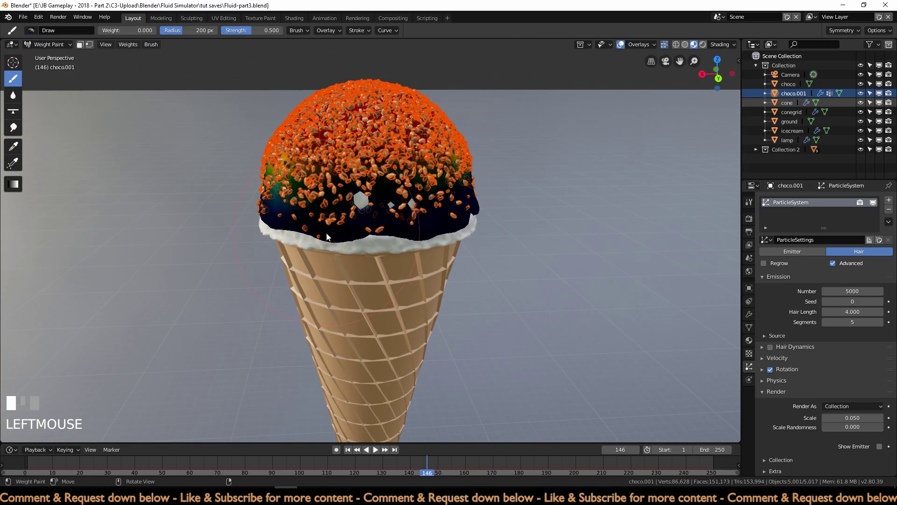
pyautogui.moveTo(324, 245); pyautogui.dragTo(431, 248, button='middle')
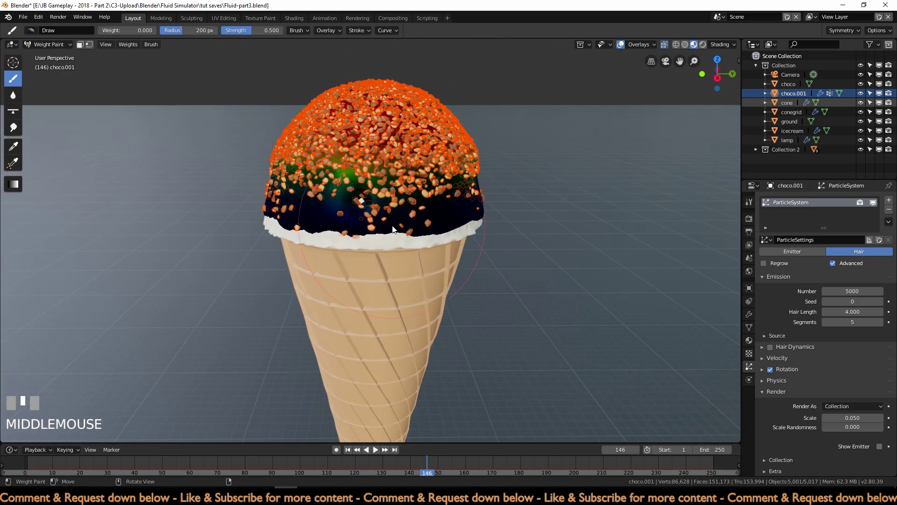
# Step: Return choco.001 to Object Mode, deselect it and view the cone through the camera
pyautogui.scroll(-3, 393, 229)
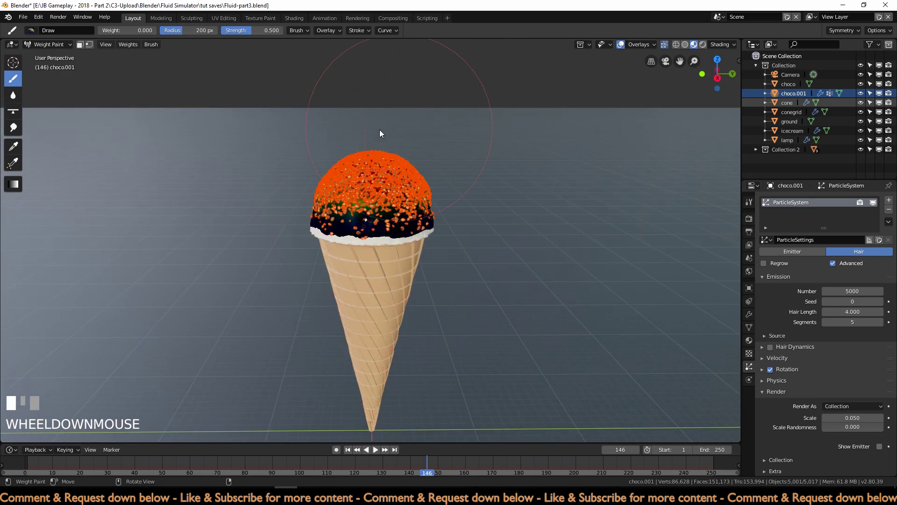
pyautogui.hotkey('ctrl', 'Tab')
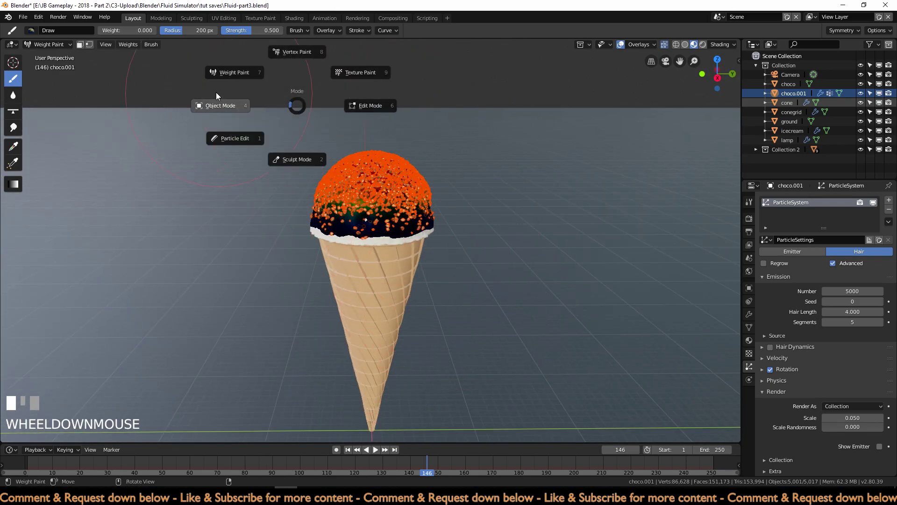
pyautogui.moveTo(220, 110); pyautogui.dragTo(438, 80, button='middle')
pyautogui.click(545, 289)
pyautogui.scroll(3, 540, 249)
pyautogui.moveTo(539, 250)
pyautogui.mouseDown(button='middle')
pyautogui.moveTo(566, 237)
pyautogui.moveTo(554, 224)
pyautogui.moveTo(429, 217)
pyautogui.moveTo(444, 222)
pyautogui.moveTo(391, 187)
pyautogui.moveTo(516, 222)
pyautogui.moveTo(623, 213)
pyautogui.moveTo(542, 226)
pyautogui.moveTo(526, 243)
pyautogui.mouseUp(button='middle')
pyautogui.press('KP_0')
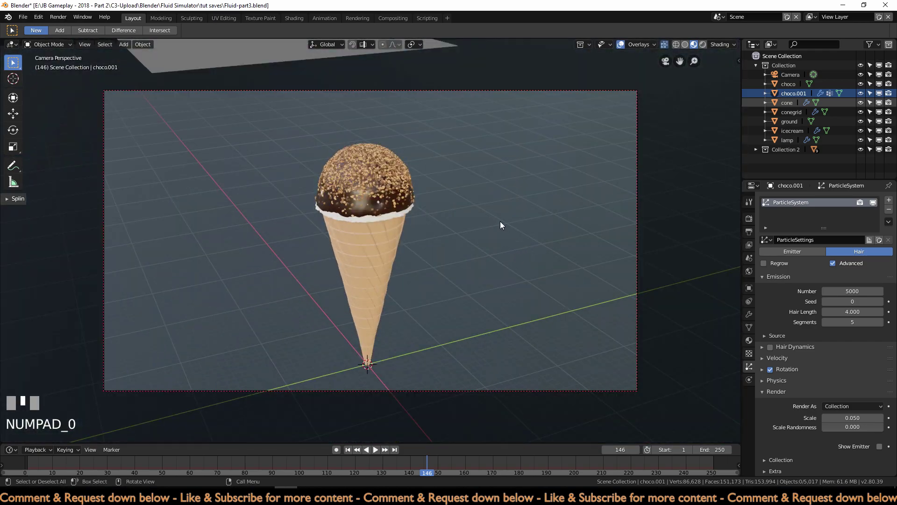
pyautogui.scroll(2, 495, 220)
# Step: Reduce the hair emission number of choco.001's particle system to 500 and deselect the coating
pyautogui.click(795, 93)
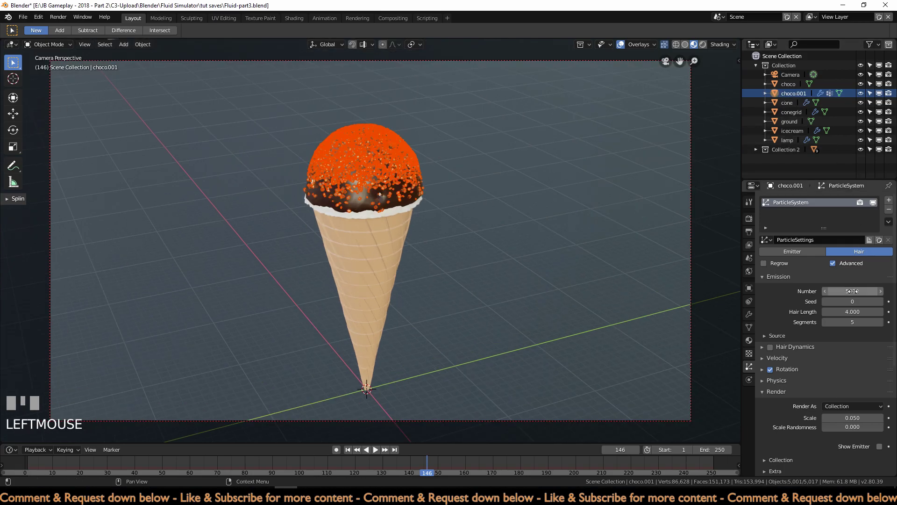
pyautogui.click(852, 291)
pyautogui.write('500')
pyautogui.press('KP_Enter')
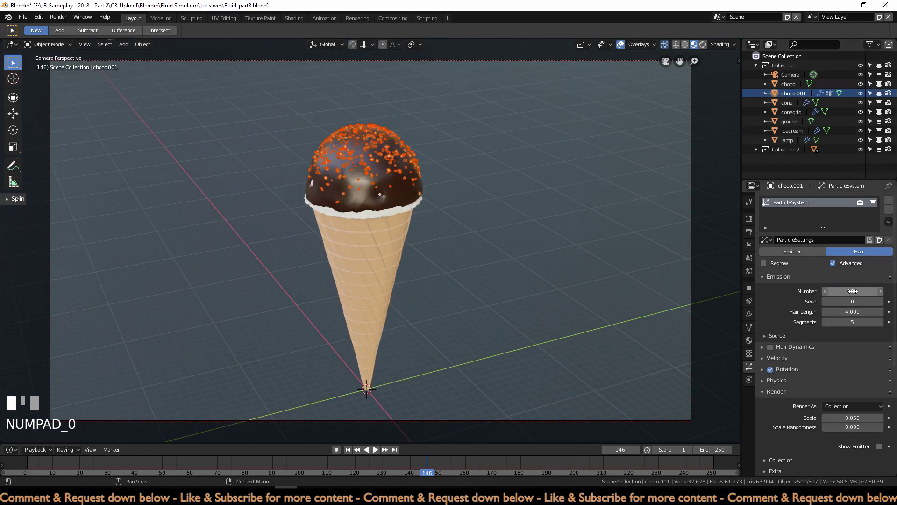
pyautogui.click(552, 172)
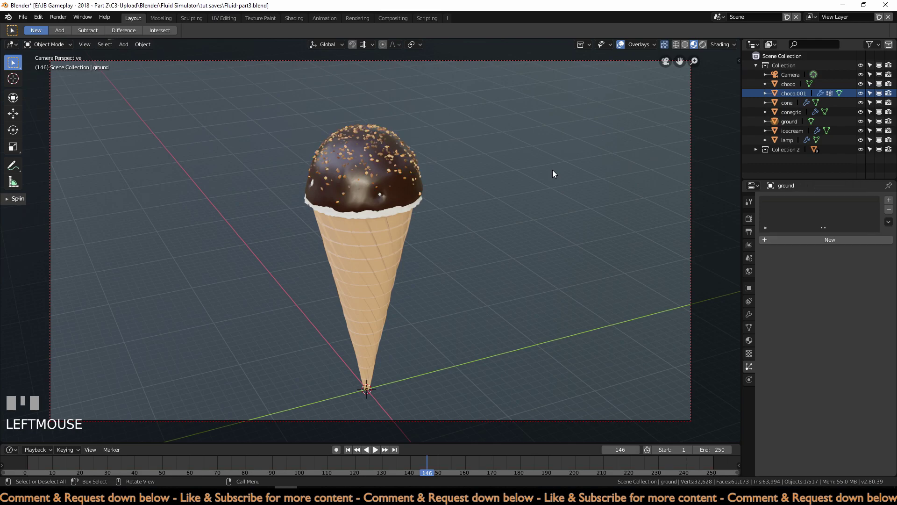
# Step: Switch the camera view to rendered shading and check the image with overlays briefly hidden
pyautogui.scroll(2, 408, 186)
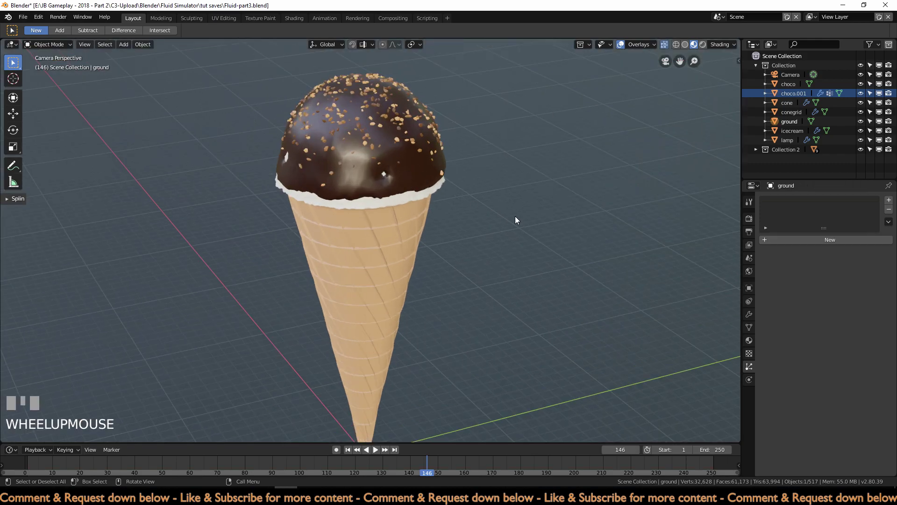
pyautogui.scroll(-2, 515, 216)
pyautogui.click(702, 45)
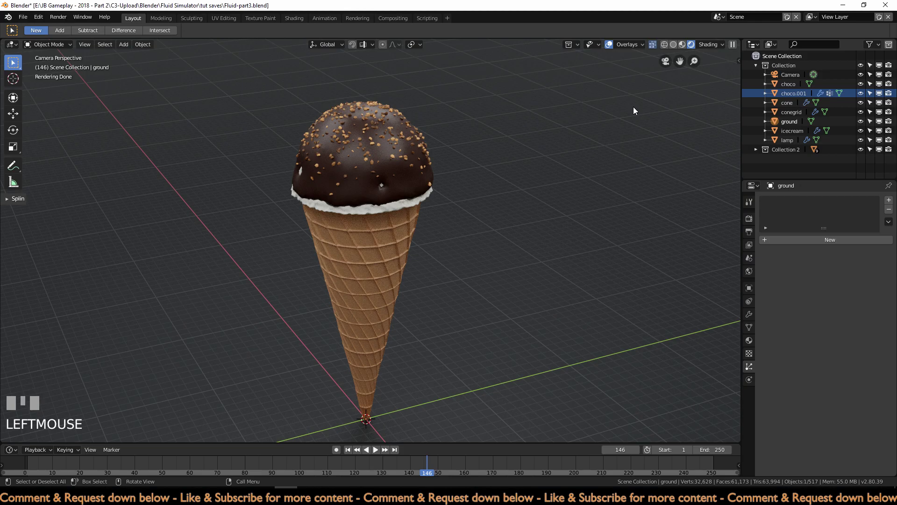
pyautogui.scroll(-2, 633, 107)
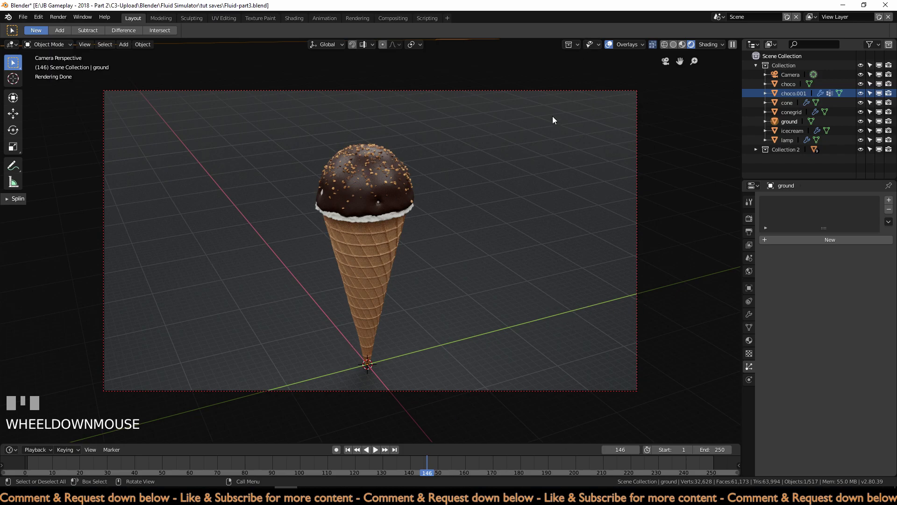
pyautogui.click(609, 44)
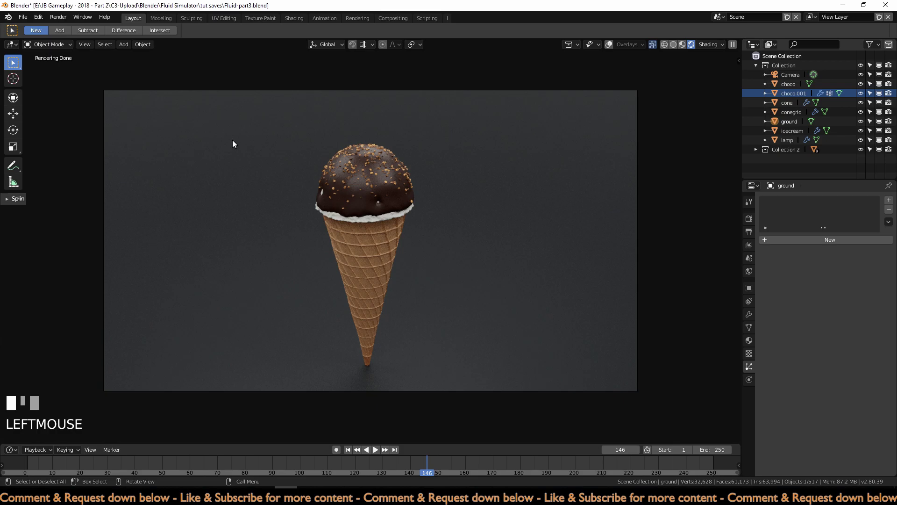
pyautogui.click(609, 44)
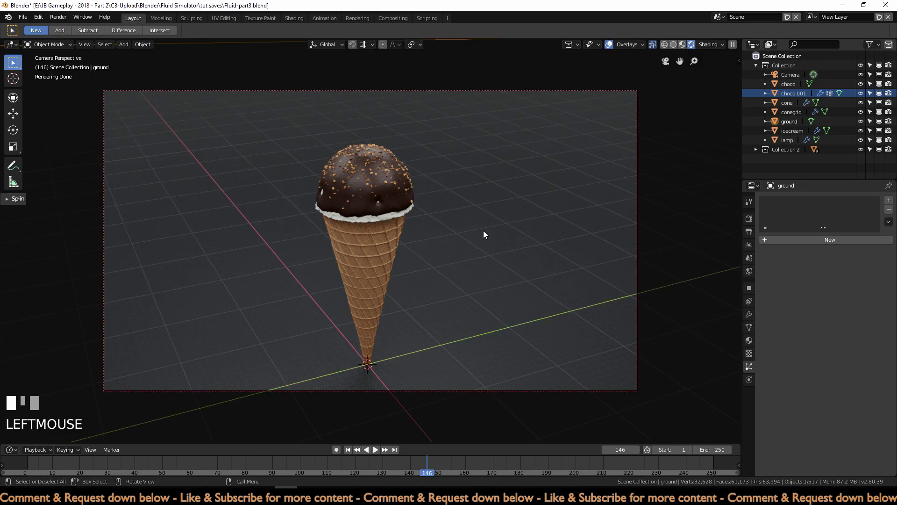
pyautogui.scroll(-1, 467, 240)
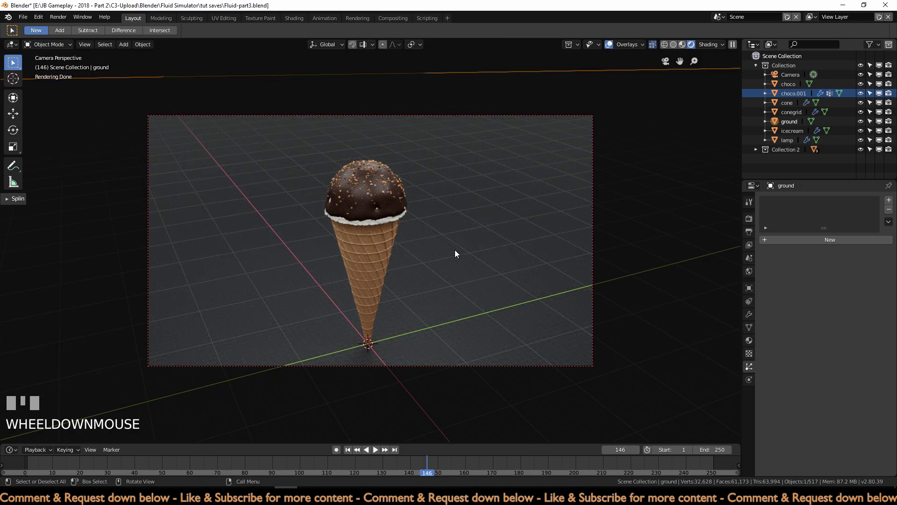
# Step: Add a mesh grid at the base of the cone and scale it by 5
pyautogui.hotkey('shift', 'a')
pyautogui.moveTo(455, 251)
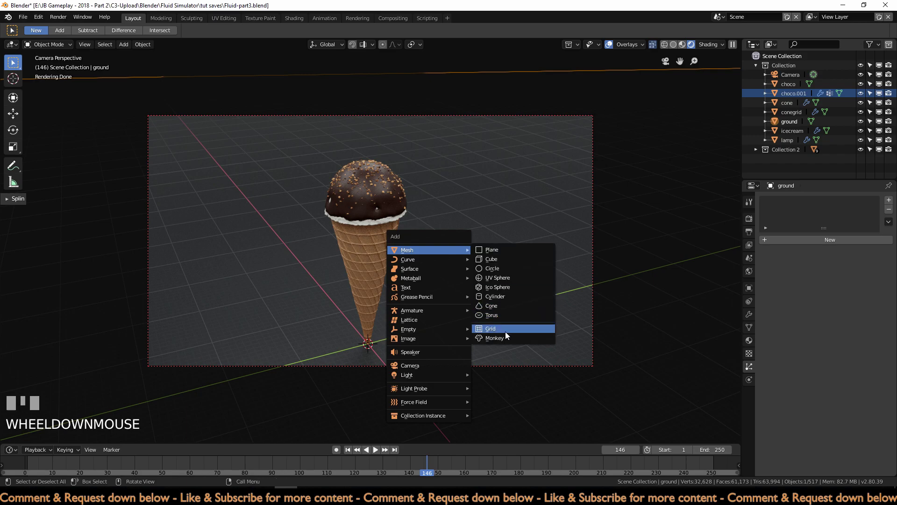
pyautogui.click(488, 329)
pyautogui.press('s')
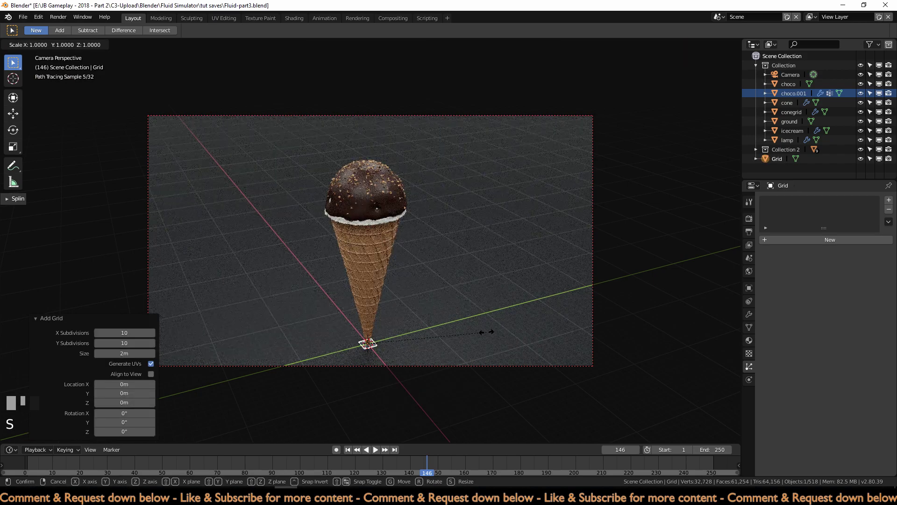
pyautogui.press('5')
pyautogui.click(436, 357)
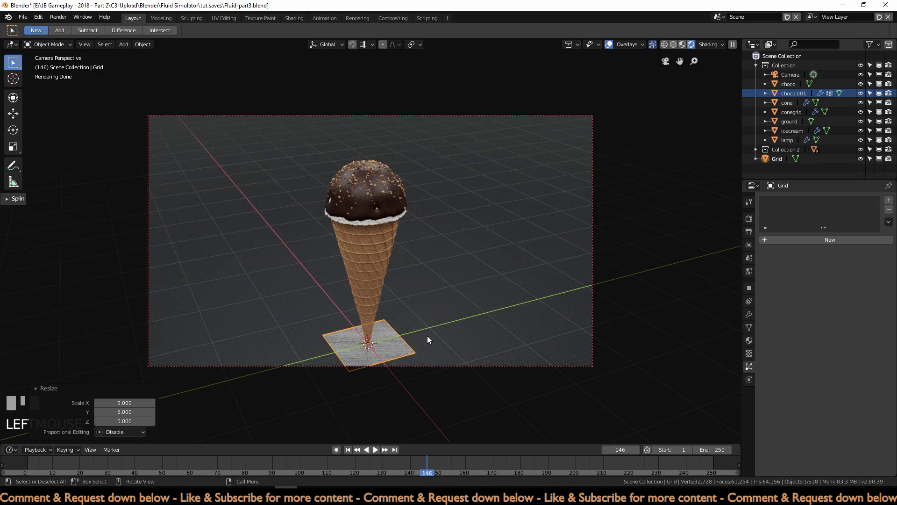
# Step: Add a Wireframe modifier to the grid with a thickness of 0.005
pyautogui.click(748, 315)
pyautogui.click(787, 200)
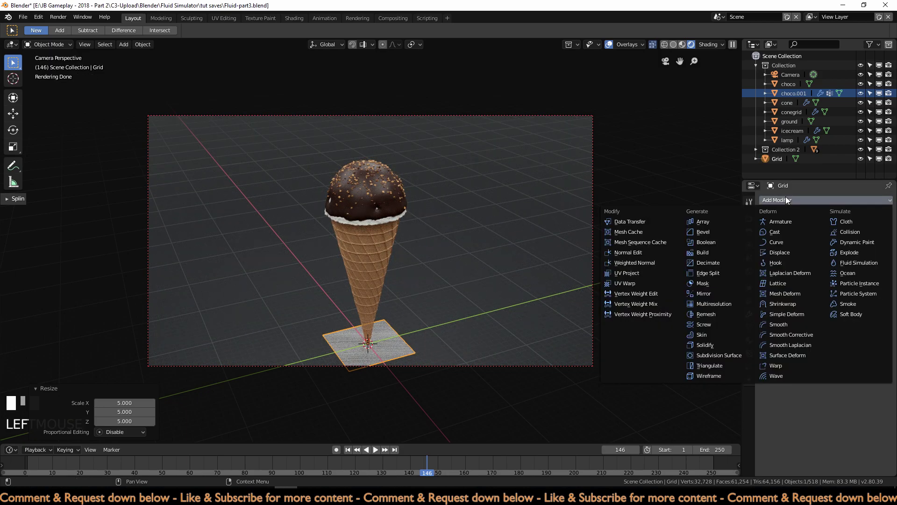
pyautogui.click(724, 375)
pyautogui.doubleClick(804, 241)
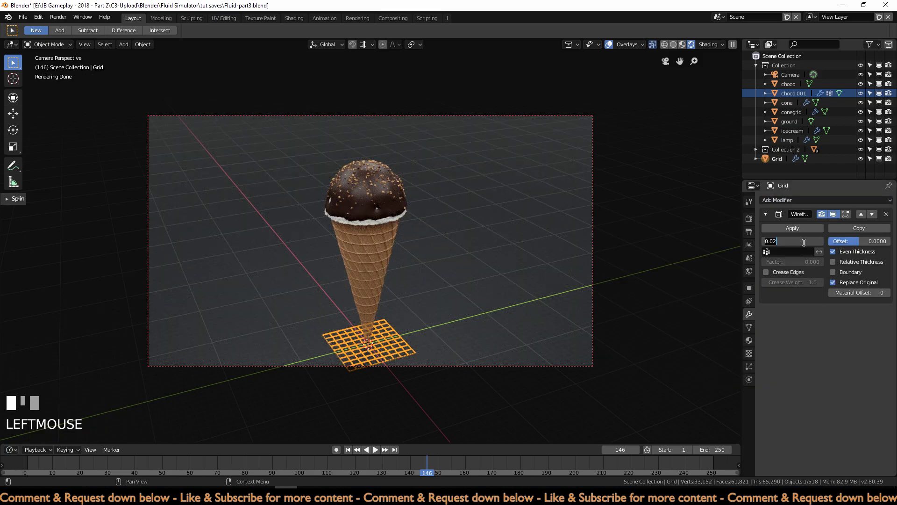
pyautogui.write('.005')
pyautogui.press('KP_Enter')
# Step: Deselect the grid and preview its thin wires in the camera render with overlays briefly hidden
pyautogui.click(613, 66)
pyautogui.scroll(2, 613, 65)
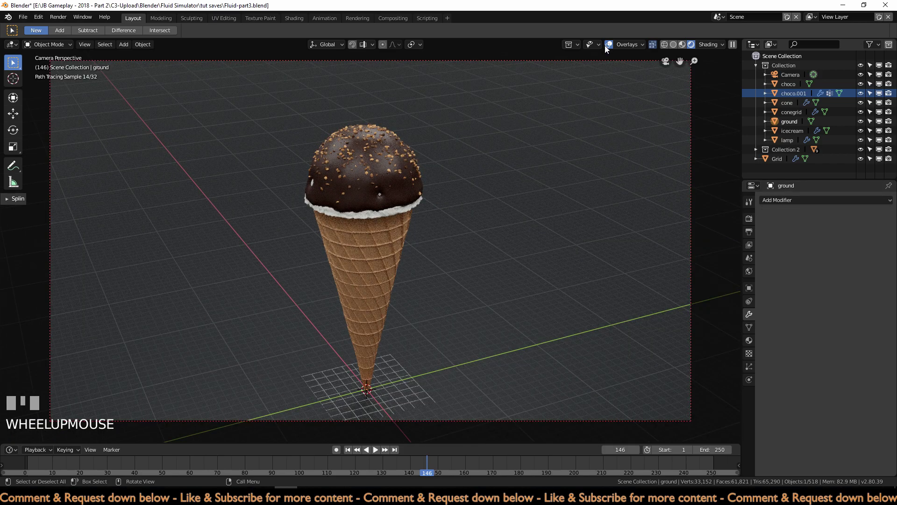
pyautogui.click(609, 44)
pyautogui.scroll(-2, 612, 111)
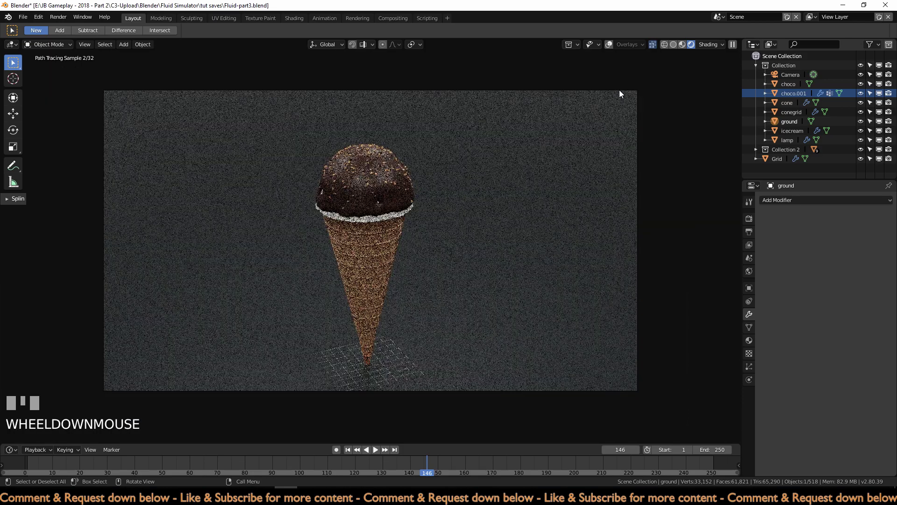
pyautogui.click(608, 44)
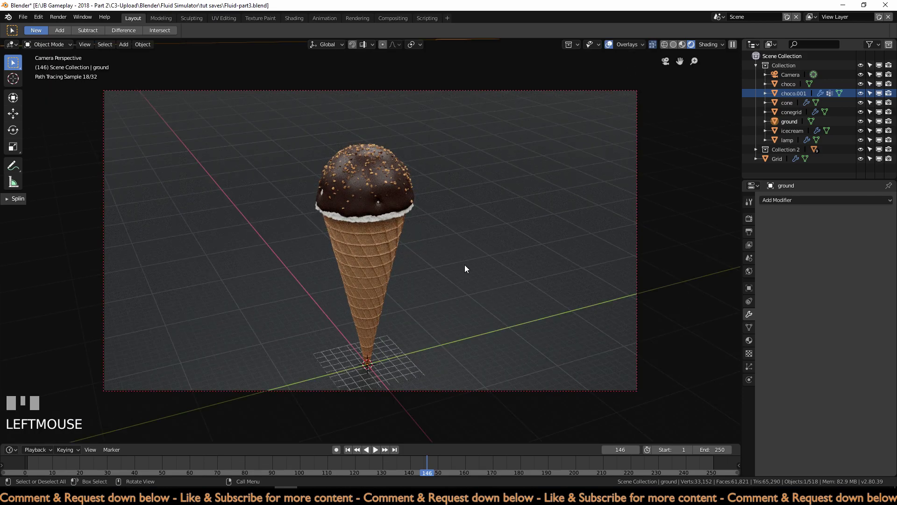
# Step: Add an Array modifier to the grid and set its count to 15
pyautogui.click(409, 372)
pyautogui.click(775, 200)
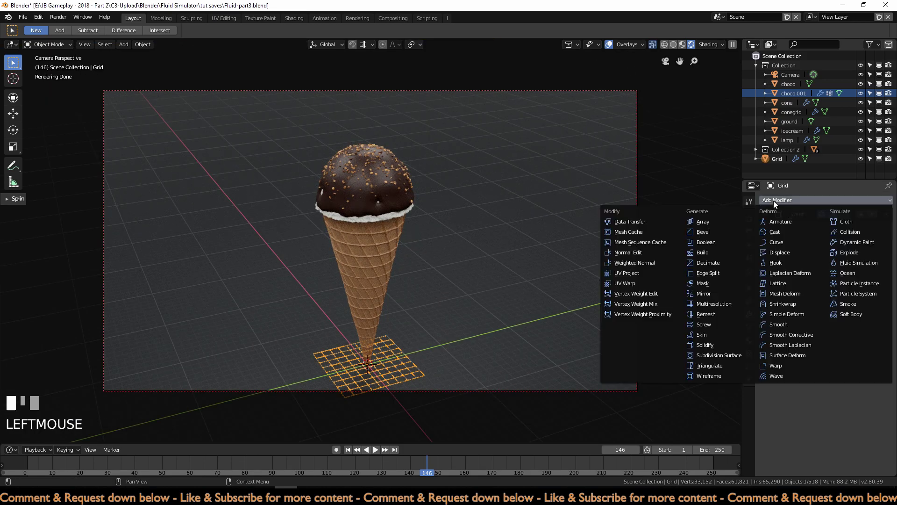
pyautogui.click(722, 222)
pyautogui.scroll(-2, 525, 343)
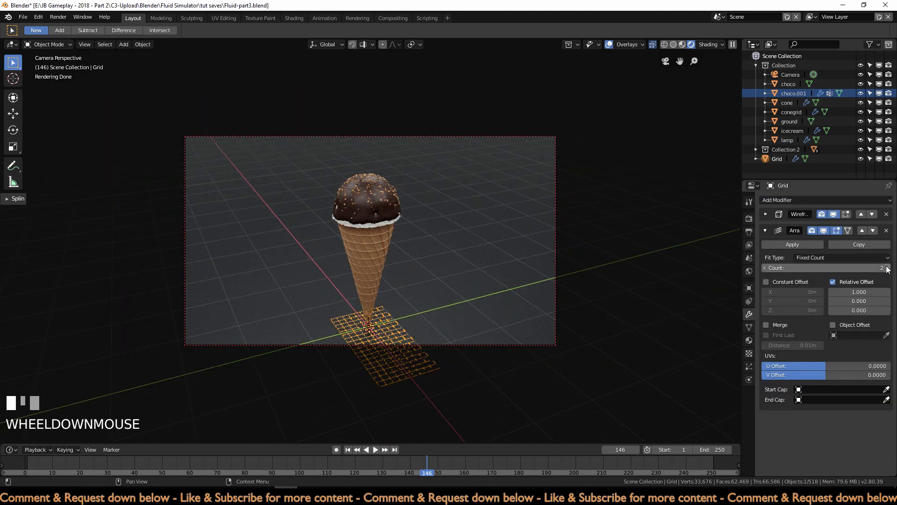
pyautogui.click(887, 267)
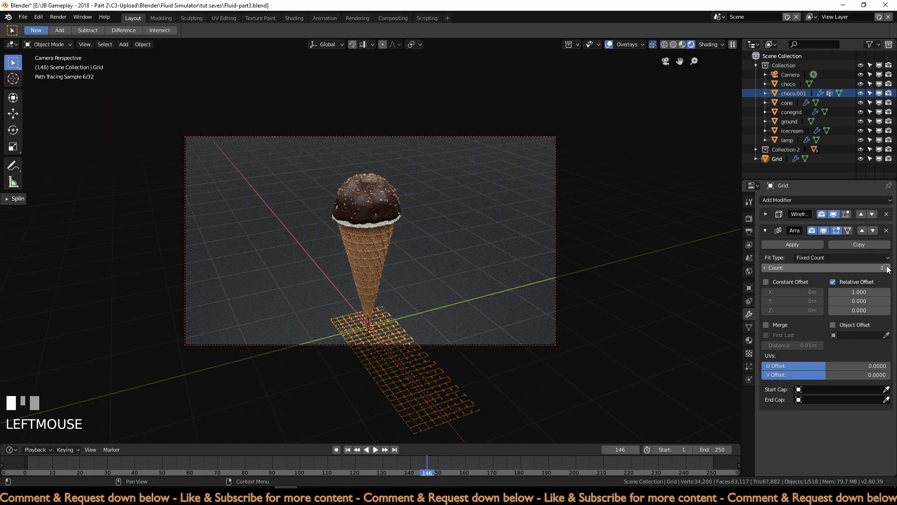
pyautogui.click(887, 268)
pyautogui.click(863, 265)
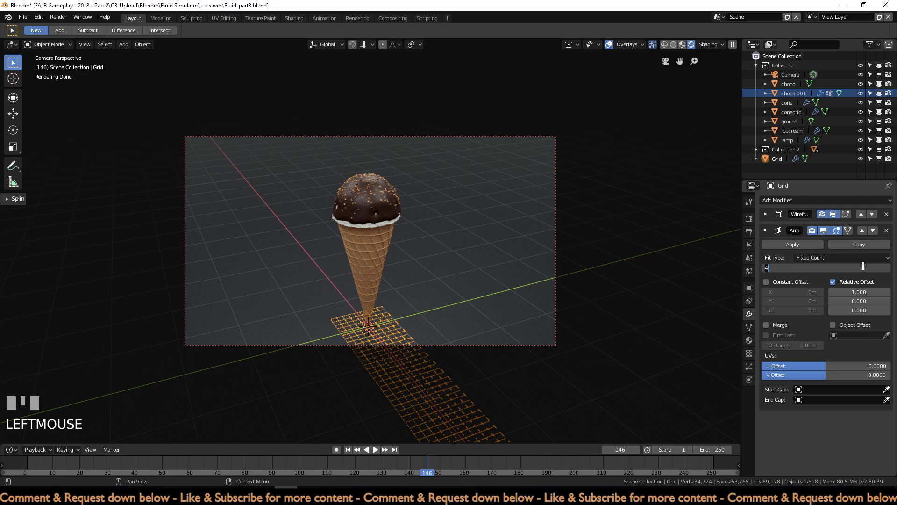
pyautogui.write('15')
pyautogui.press('KP_Enter')
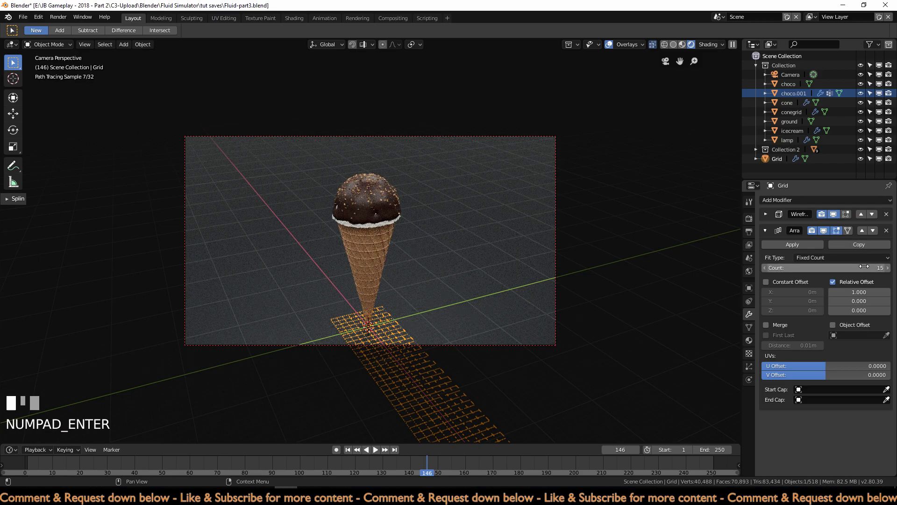
# Step: Switch to a top wireframe view and move the grid strip -100 m along the X axis
pyautogui.press('KP_7')
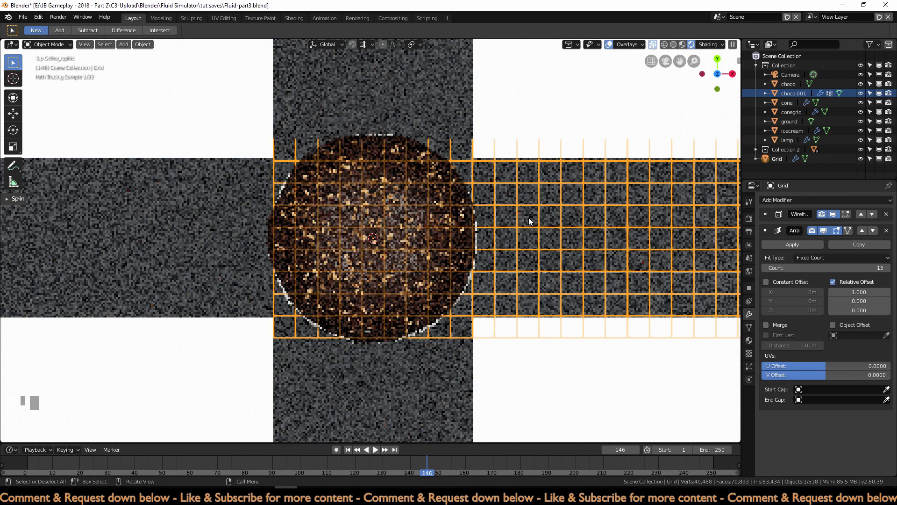
pyautogui.scroll(-4, 545, 204)
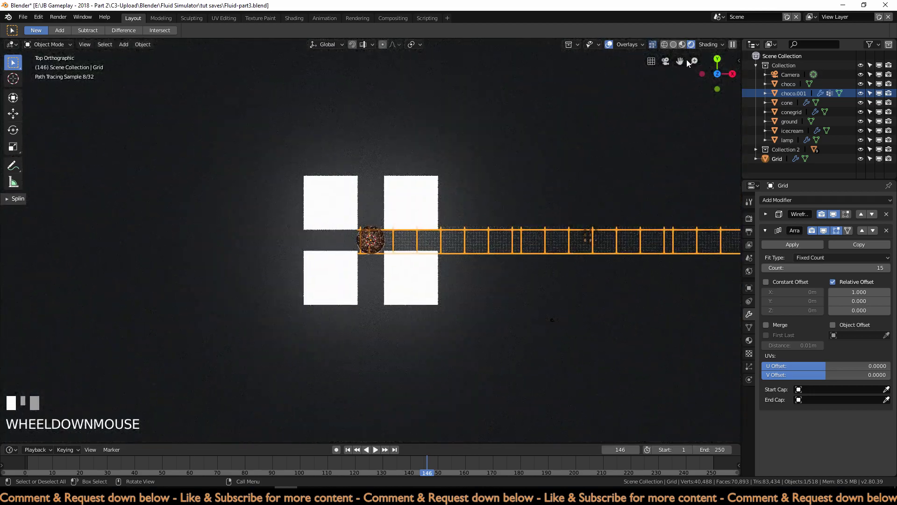
pyautogui.click(674, 44)
pyautogui.press('z')
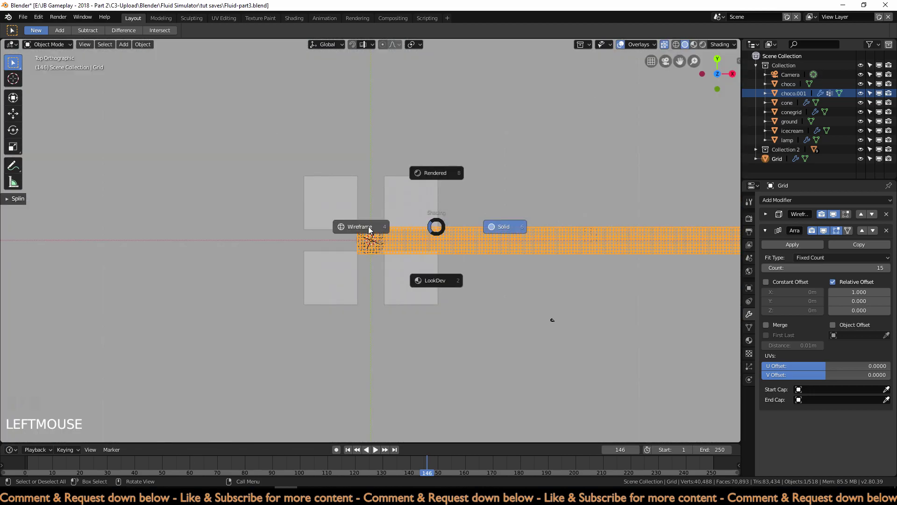
pyautogui.click(367, 226)
pyautogui.scroll(-1, 467, 235)
pyautogui.press('g')
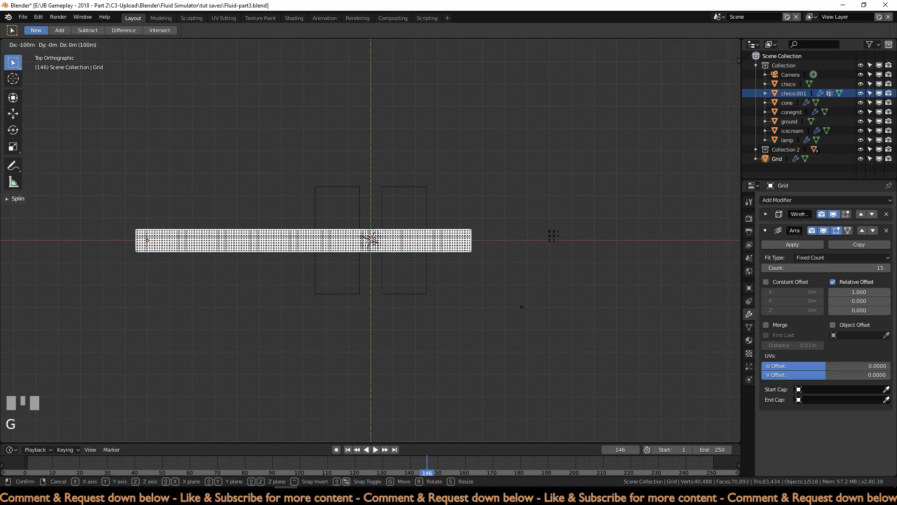
pyautogui.keyDown('ctrl'); pyautogui.click(379, 245); pyautogui.keyUp('ctrl')
pyautogui.scroll(3, 386, 244)
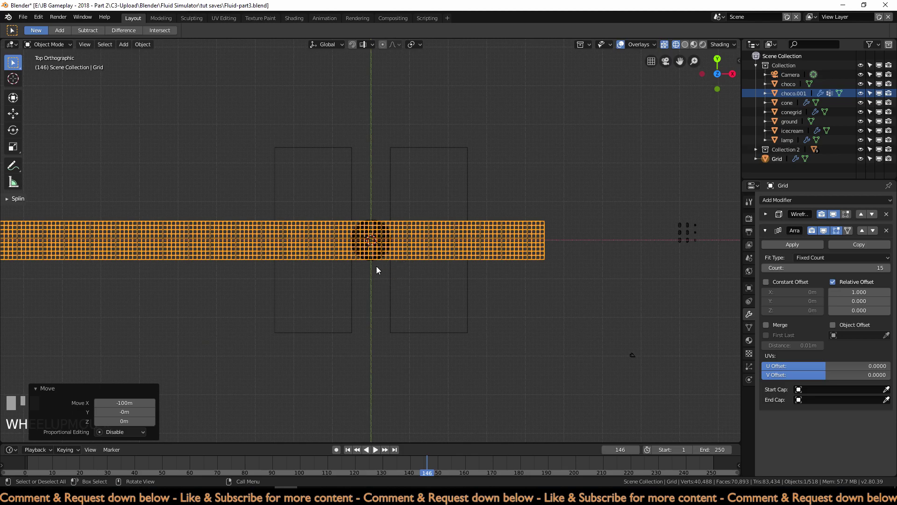
# Step: Check the strip from the camera view and shift it another -70 m and -20 m along the X axis
pyautogui.press('KP_0')
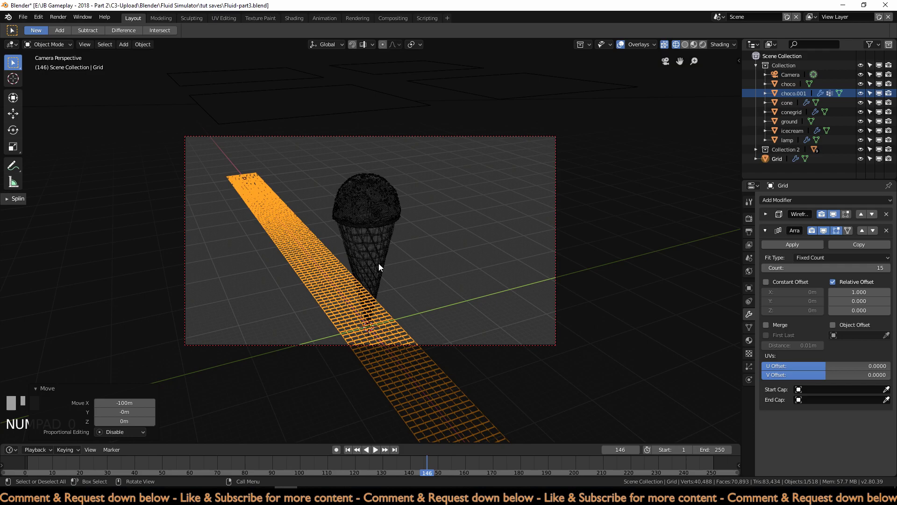
pyautogui.scroll(-2, 382, 296)
pyautogui.scroll(2, 382, 296)
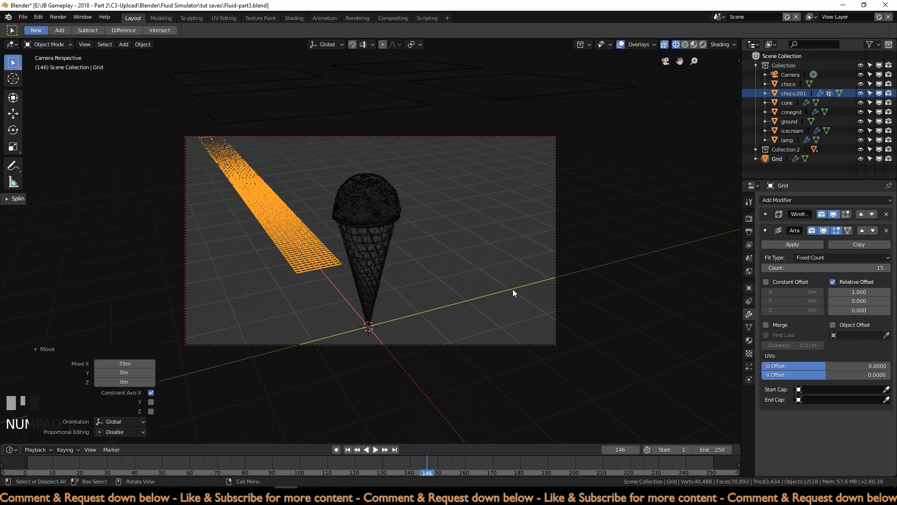
pyautogui.press('KP_7')
pyautogui.press('g')
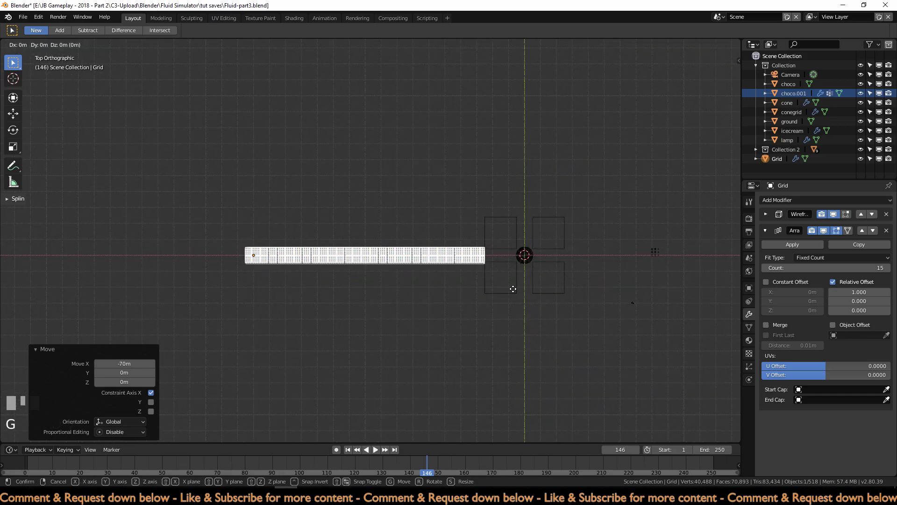
pyautogui.keyDown('ctrl'); pyautogui.click(482, 288); pyautogui.keyUp('ctrl')
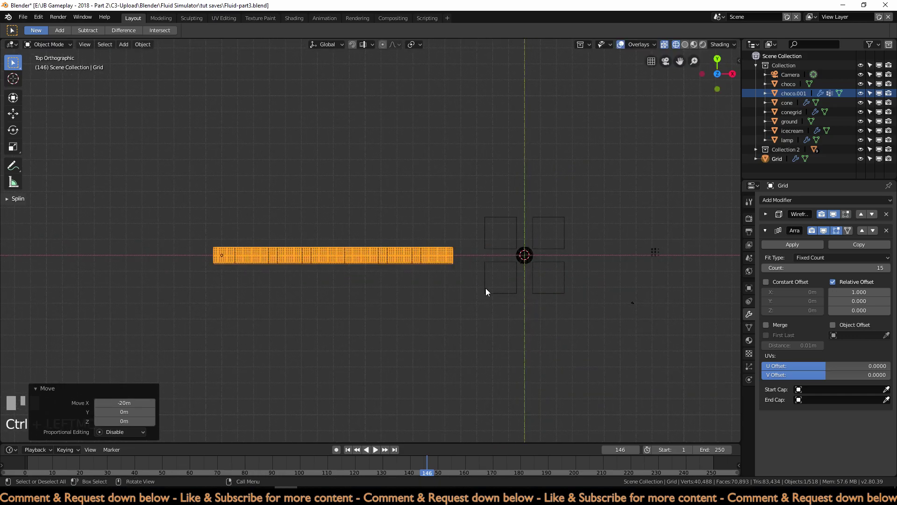
# Step: Move the grid strip -60 m along the Y axis, and bring it back 30 m along Y in the camera view
pyautogui.press('g')
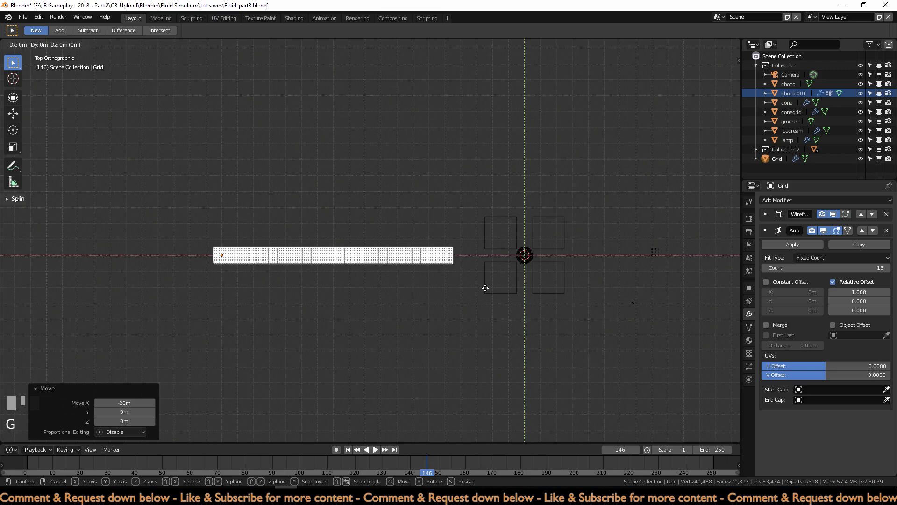
pyautogui.press('y')
pyautogui.keyDown('ctrl'); pyautogui.click(457, 368); pyautogui.keyUp('ctrl')
pyautogui.press('KP_0')
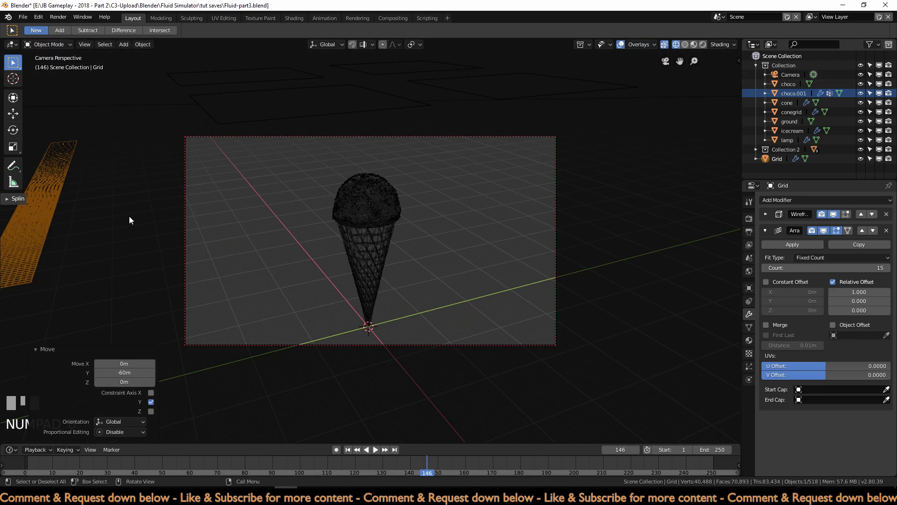
pyautogui.press('g')
pyautogui.press('y')
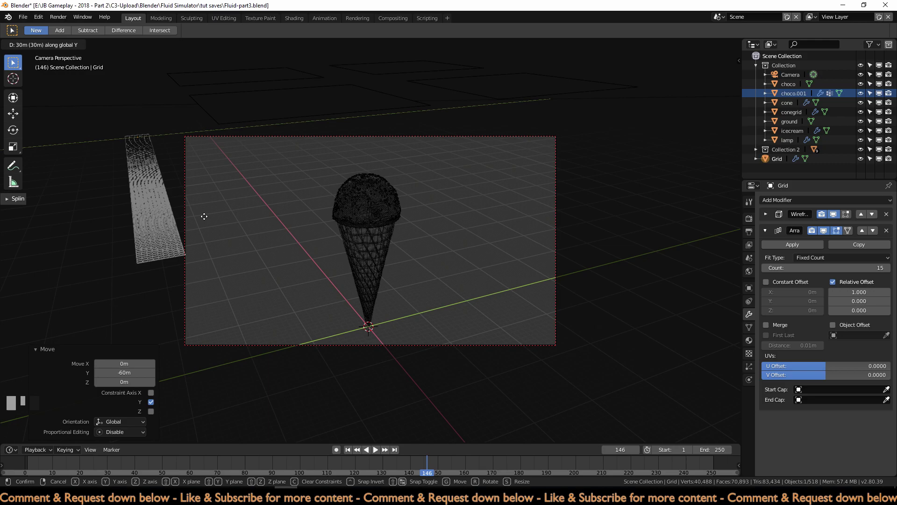
pyautogui.click(204, 216)
# Step: Set the count of the grid's Array modifier to 23 so the strip runs past the camera frame
pyautogui.moveTo(836, 267); pyautogui.dragTo(881, 267)
pyautogui.click(866, 270)
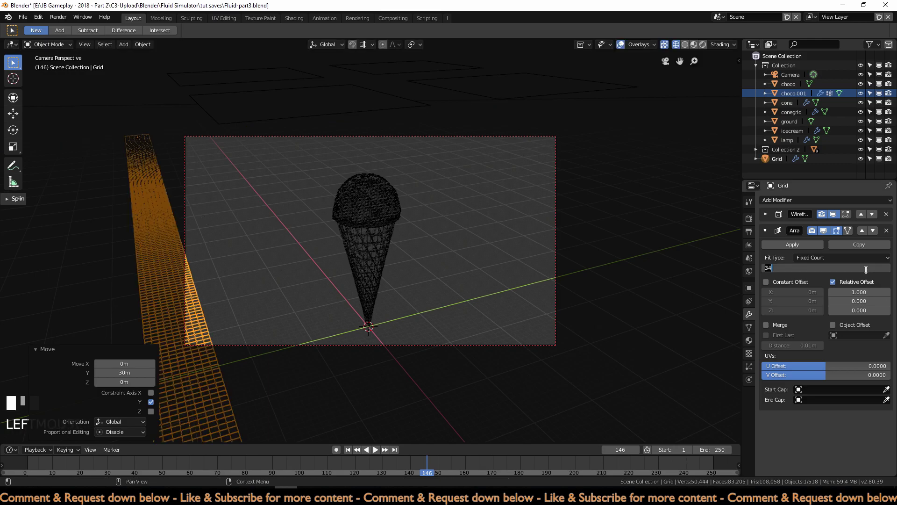
pyautogui.write('20')
pyautogui.press('Return')
pyautogui.scroll(-3, 408, 302)
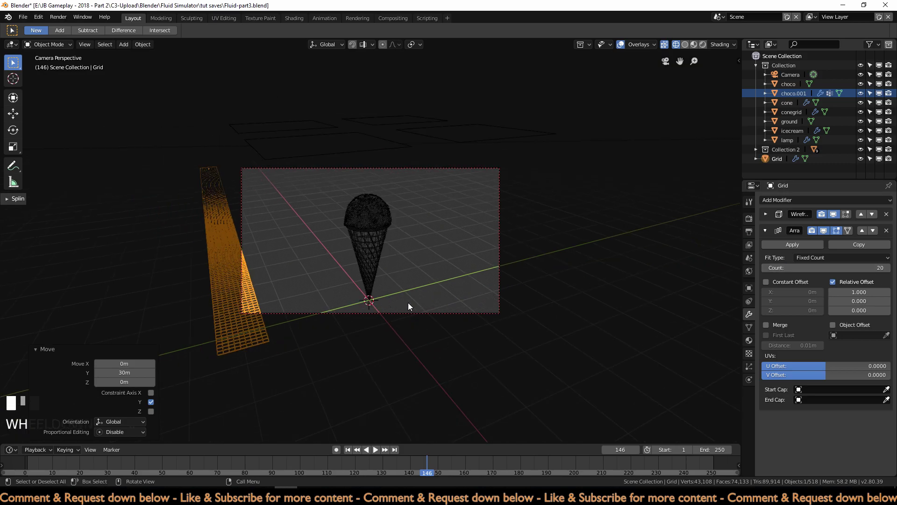
pyautogui.click(888, 269)
pyautogui.click(888, 269)
pyautogui.click(888, 269)
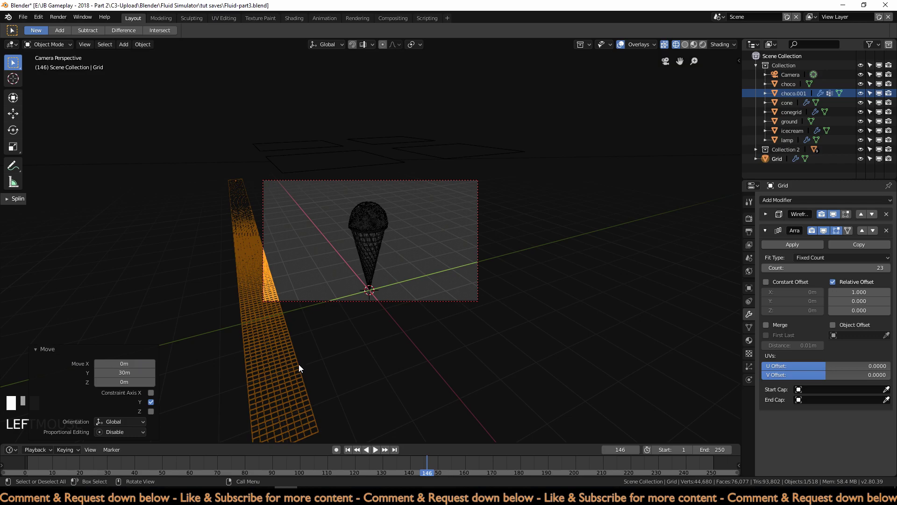
# Step: Add a second Array modifier to the grid with a relative offset of 0 in X and 1 in Y
pyautogui.click(765, 231)
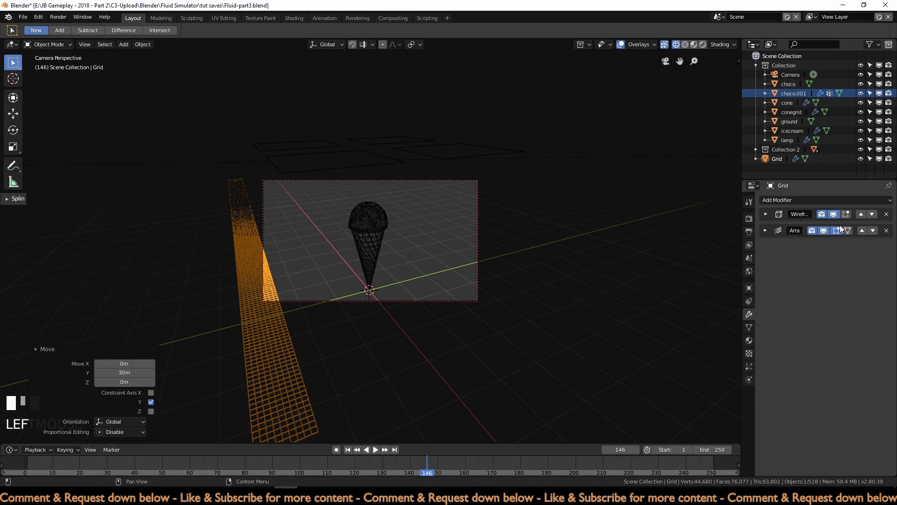
pyautogui.click(844, 200)
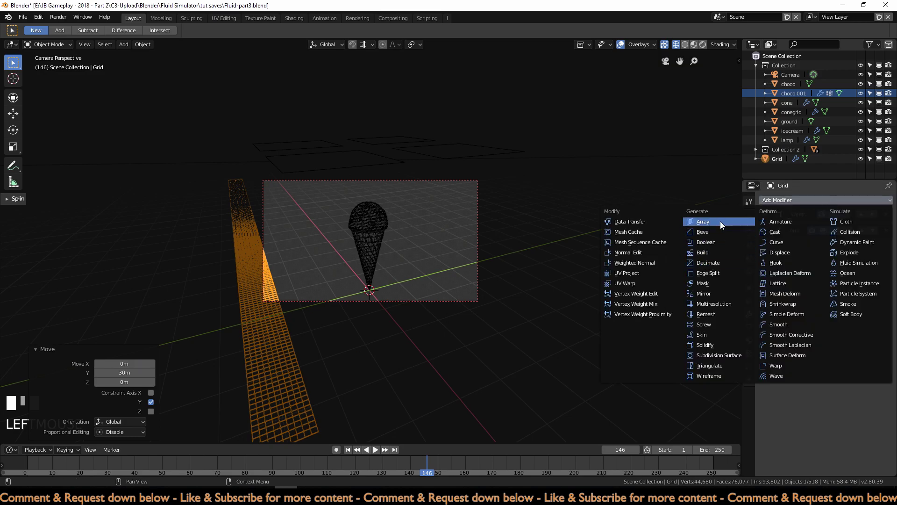
pyautogui.click(720, 222)
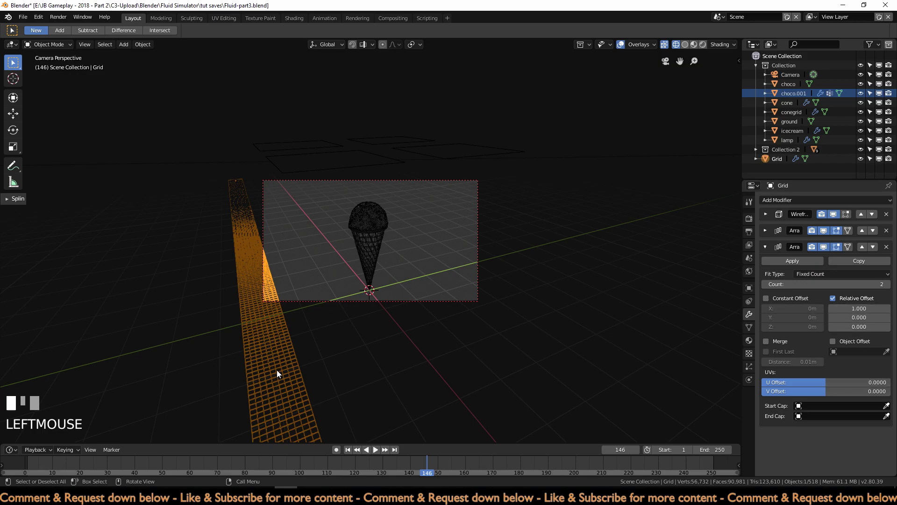
pyautogui.click(857, 308)
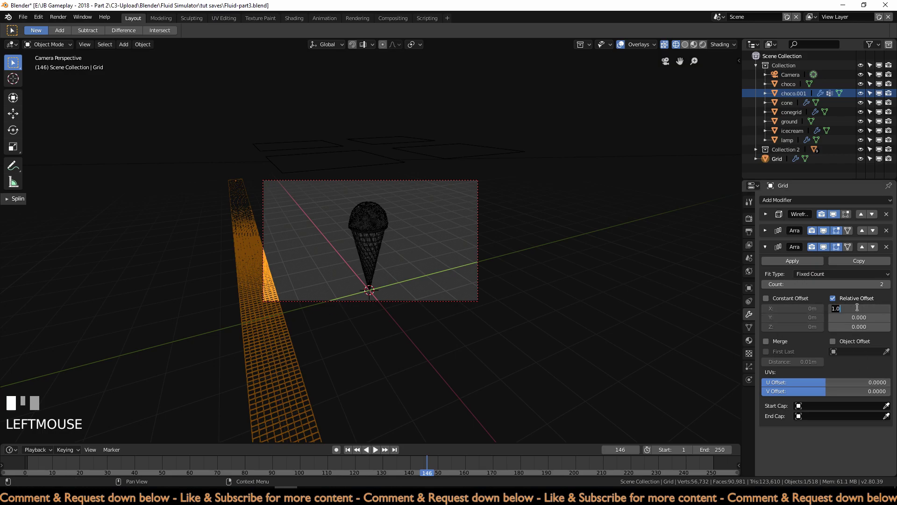
pyautogui.press('KP_Enter')
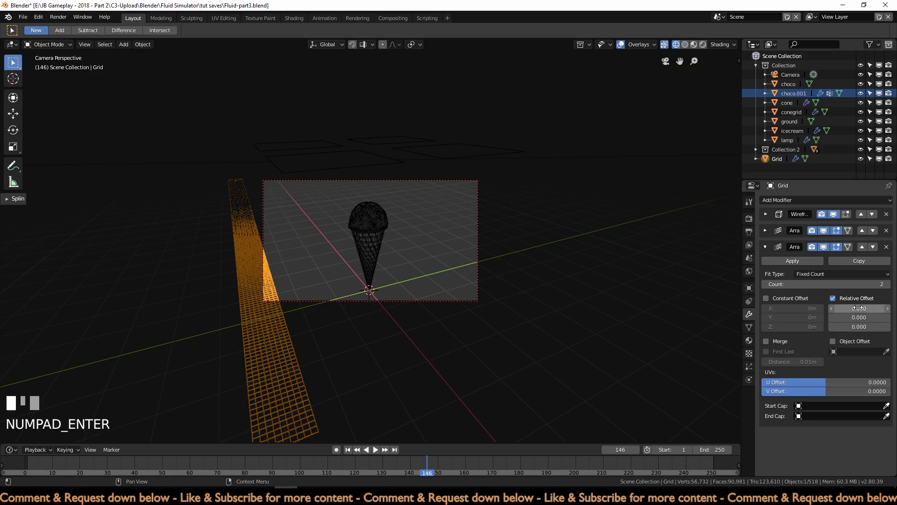
pyautogui.click(866, 316)
pyautogui.write('1')
pyautogui.click(866, 314)
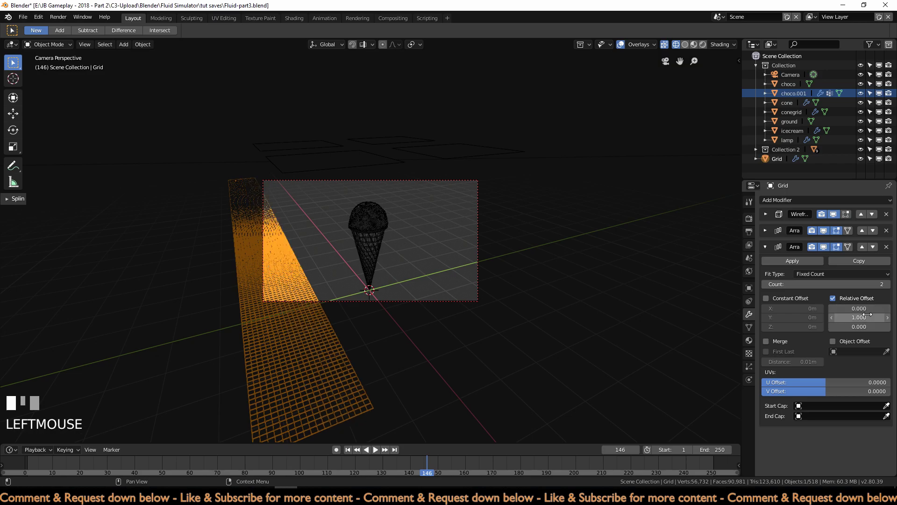
# Step: Raise the second Array modifier's count to 18 to spread the wire grid across the ground
pyautogui.click(889, 284)
pyautogui.click(888, 284)
pyautogui.click(889, 283)
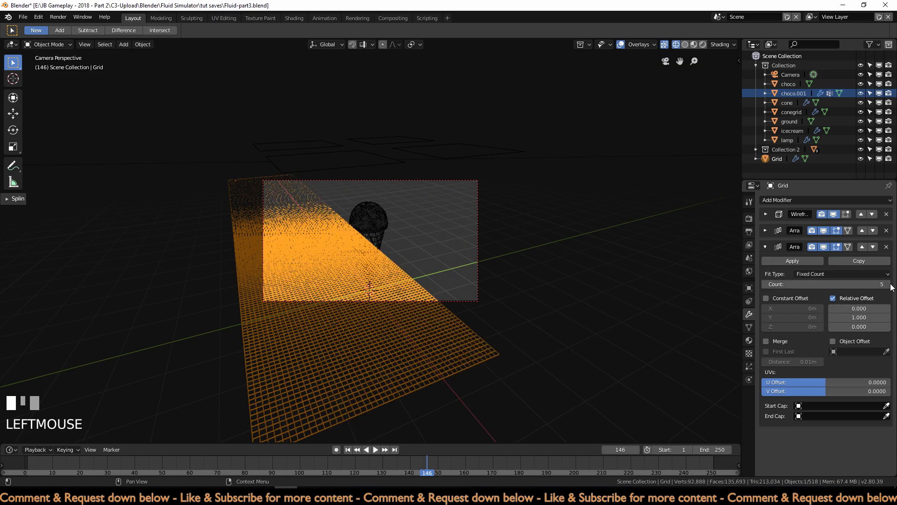
pyautogui.click(889, 284)
pyautogui.click(889, 283)
pyautogui.click(888, 283)
pyautogui.click(880, 284)
pyautogui.click(890, 298)
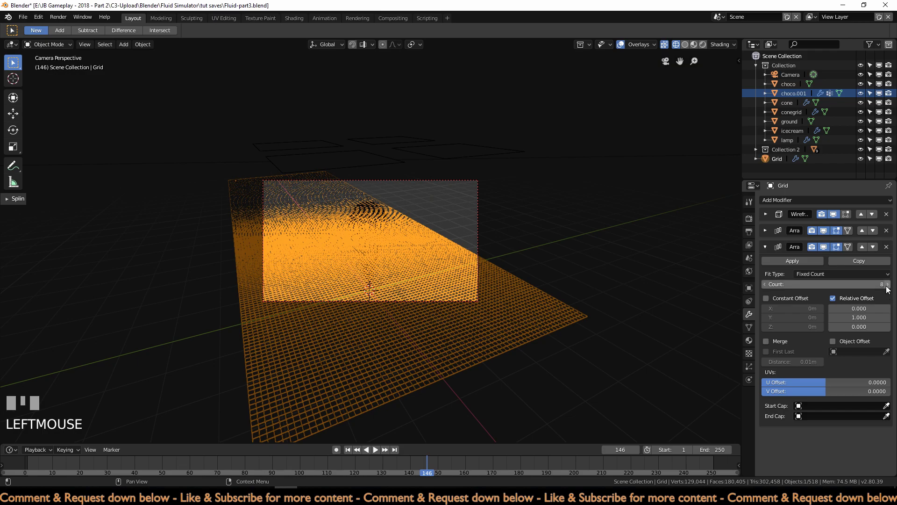
pyautogui.click(886, 286)
pyautogui.click(887, 285)
pyautogui.click(887, 284)
pyautogui.click(887, 285)
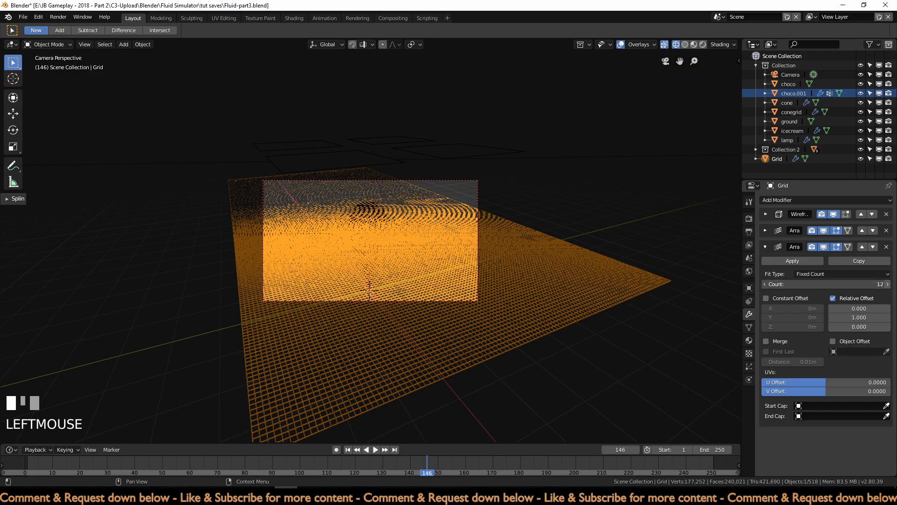
pyautogui.click(887, 285)
pyautogui.click(887, 285)
pyautogui.click(887, 285)
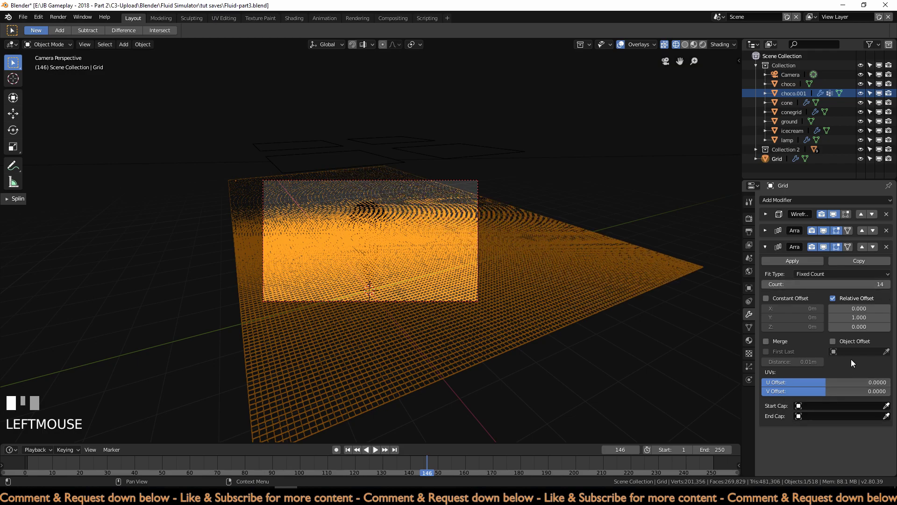
pyautogui.click(887, 285)
pyautogui.click(888, 285)
pyautogui.click(888, 285)
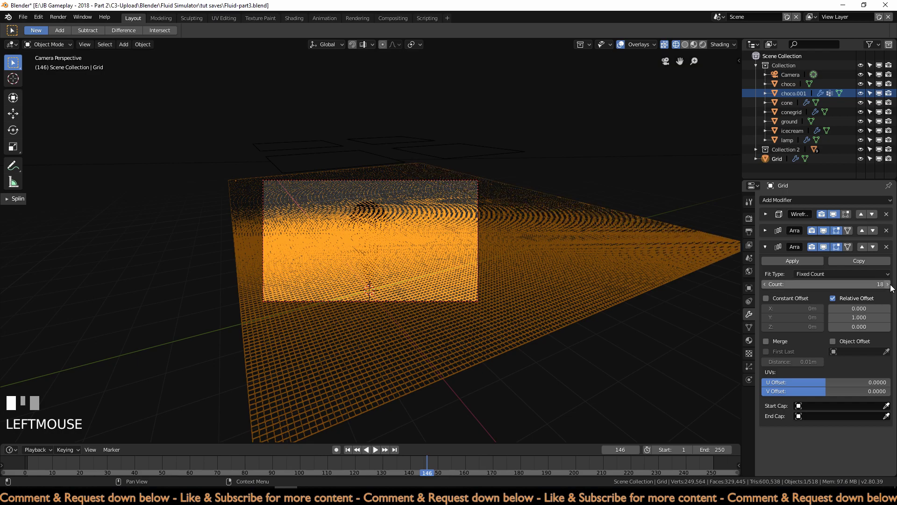
# Step: Review the first Array's settings, select the ground, and preview the camera view in rendered shading with overlays hidden
pyautogui.click(765, 247)
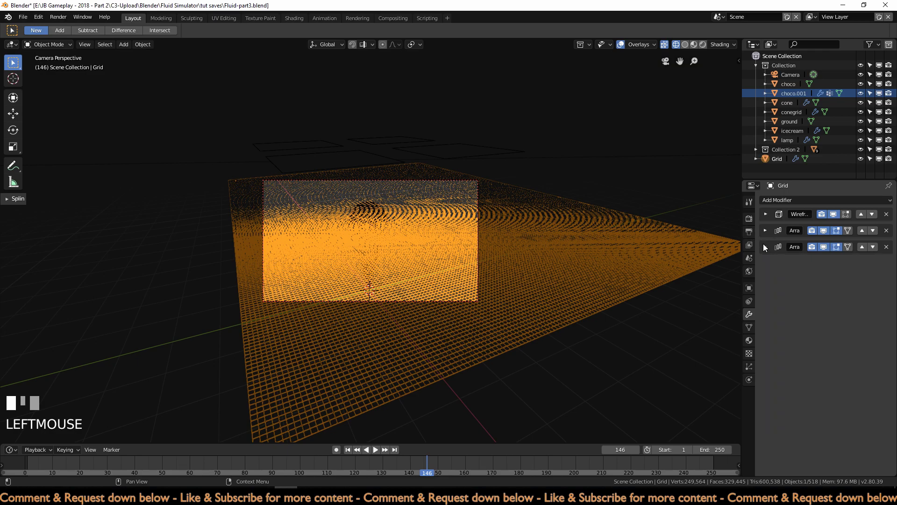
pyautogui.click(765, 231)
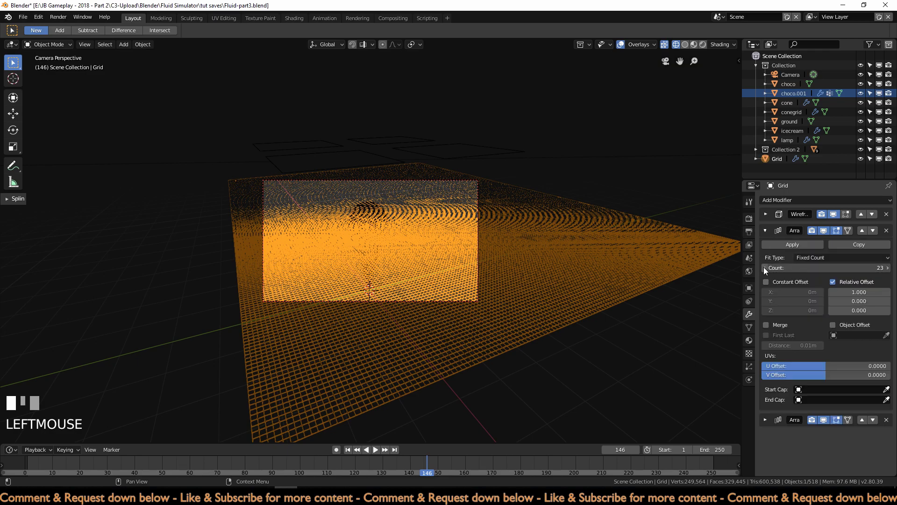
pyautogui.scroll(1, 677, 327)
pyautogui.click(648, 329)
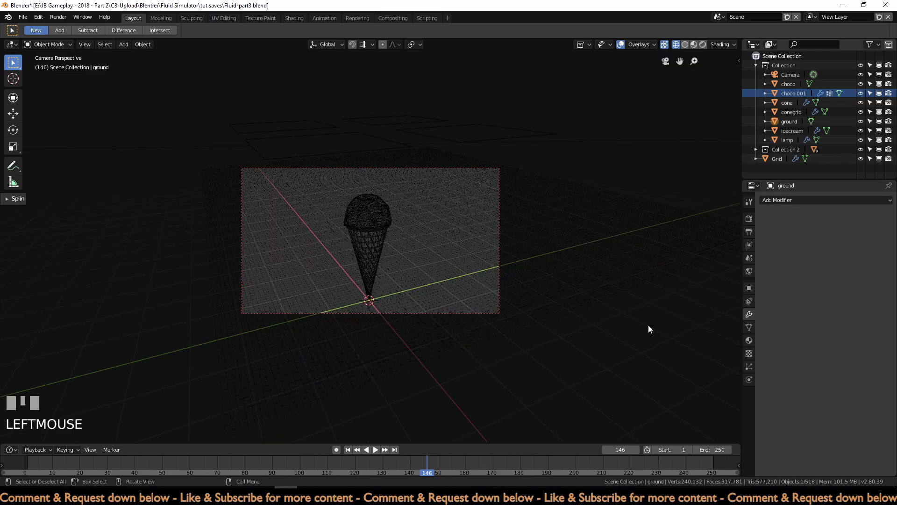
pyautogui.scroll(4, 648, 325)
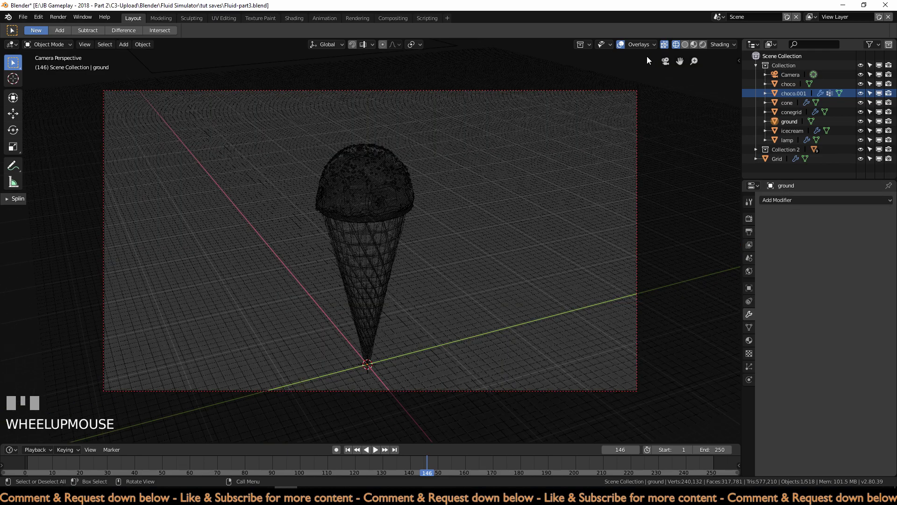
pyautogui.click(621, 45)
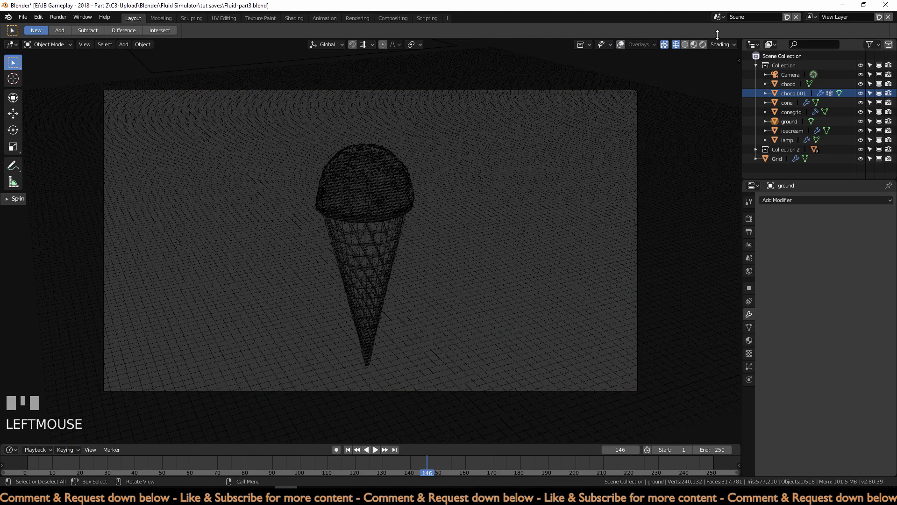
pyautogui.click(704, 45)
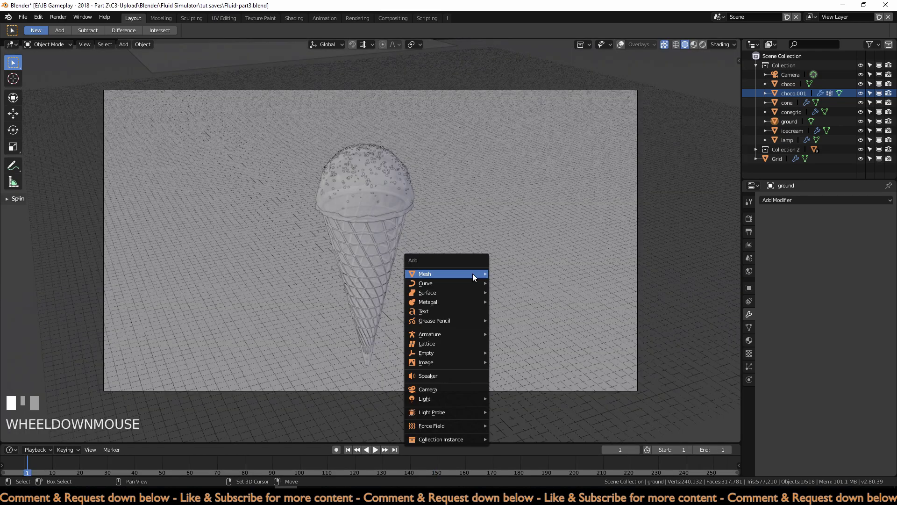
# Step: Add a second mesh grid at the base of the cone and scale it by 10
pyautogui.moveTo(484, 273)
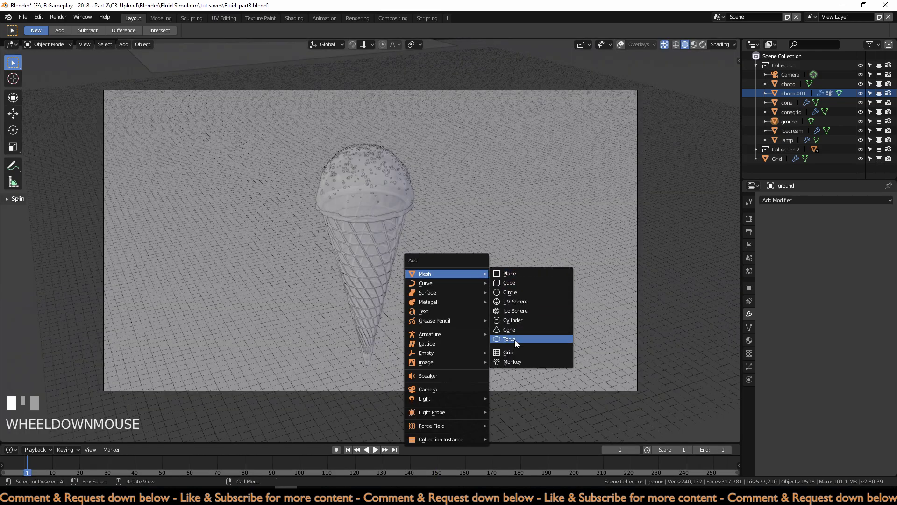
pyautogui.click(508, 352)
pyautogui.write('s')
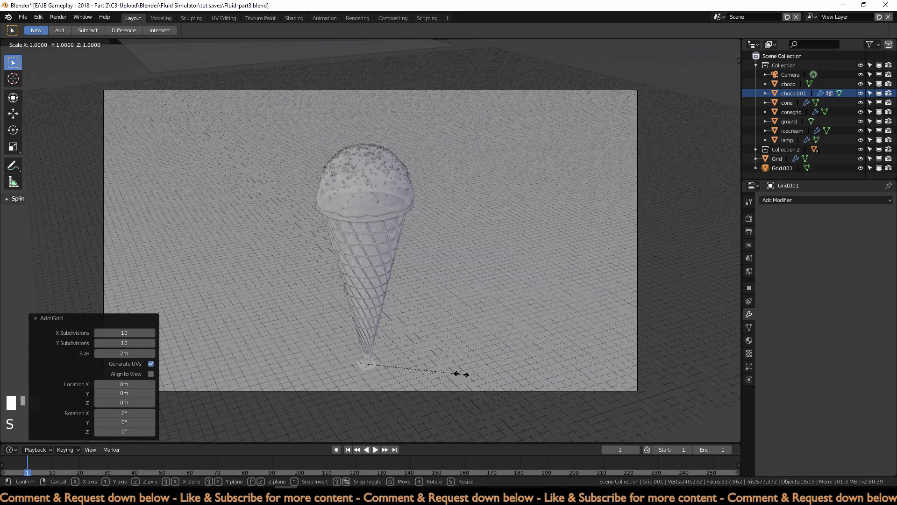
pyautogui.write('0')
pyautogui.press('Return')
pyautogui.write('s10')
pyautogui.press('Return')
pyautogui.scroll(-2, 494, 367)
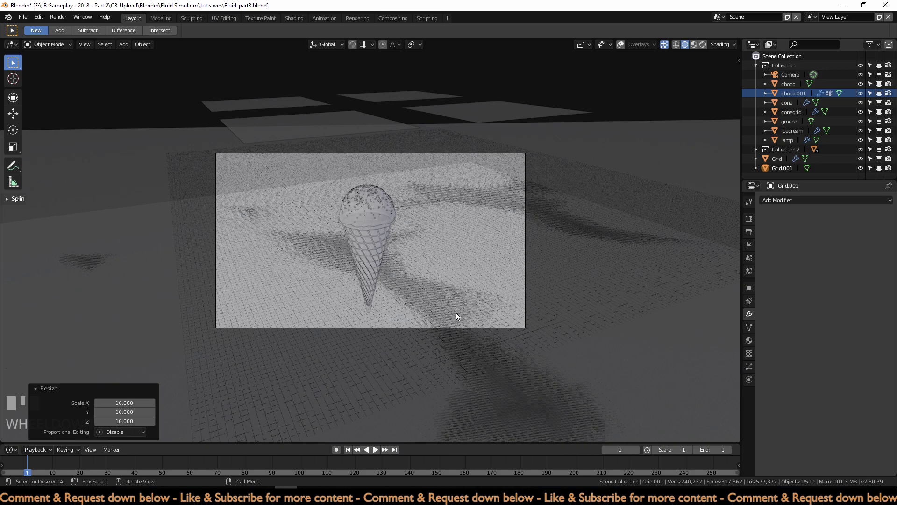
# Step: Add a Wireframe modifier to the larger grid and set its thickness to 0.0005
pyautogui.click(776, 200)
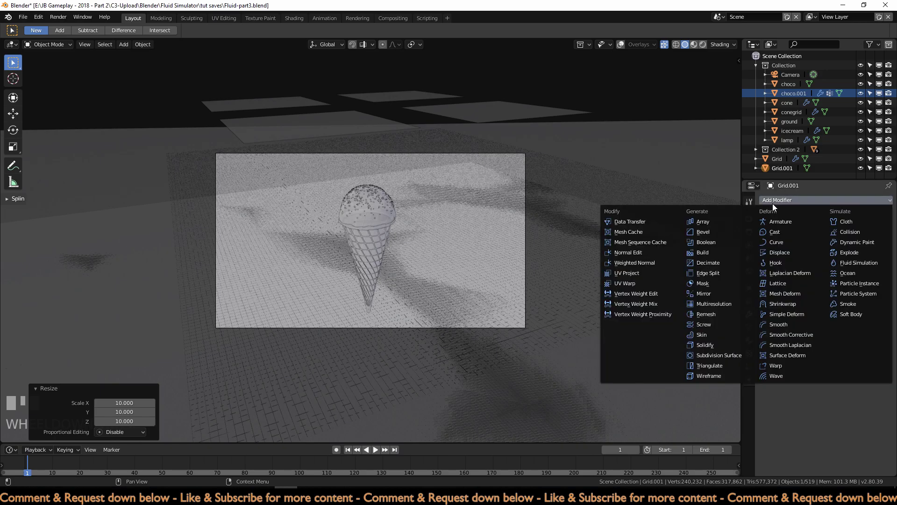
pyautogui.click(708, 377)
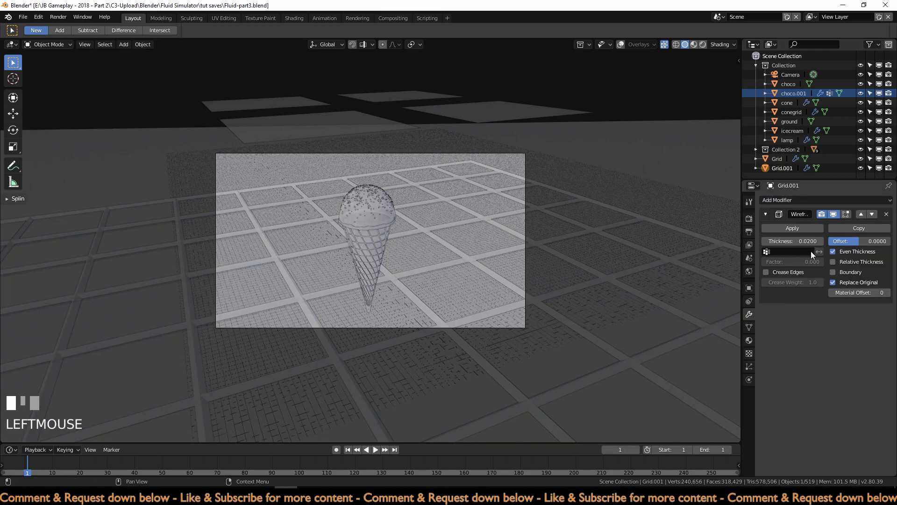
pyautogui.click(804, 241)
pyautogui.write('.0005')
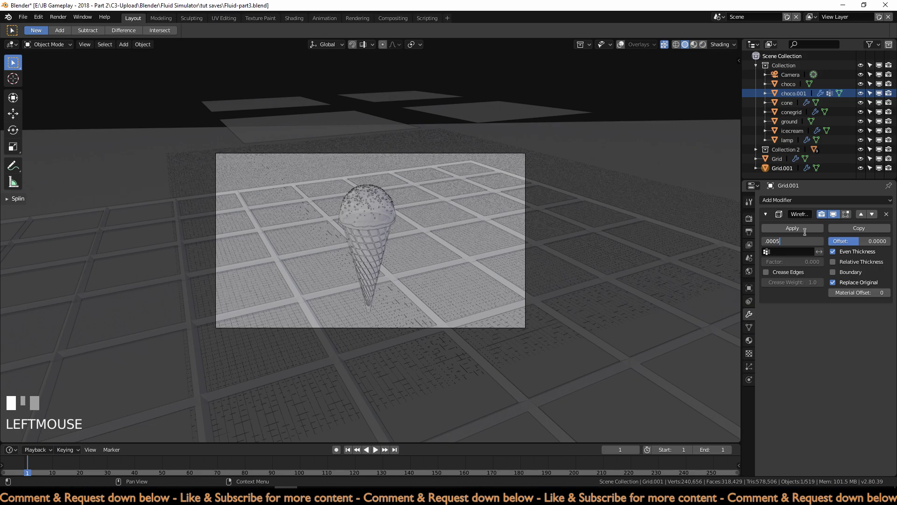
pyautogui.press('KP_Enter')
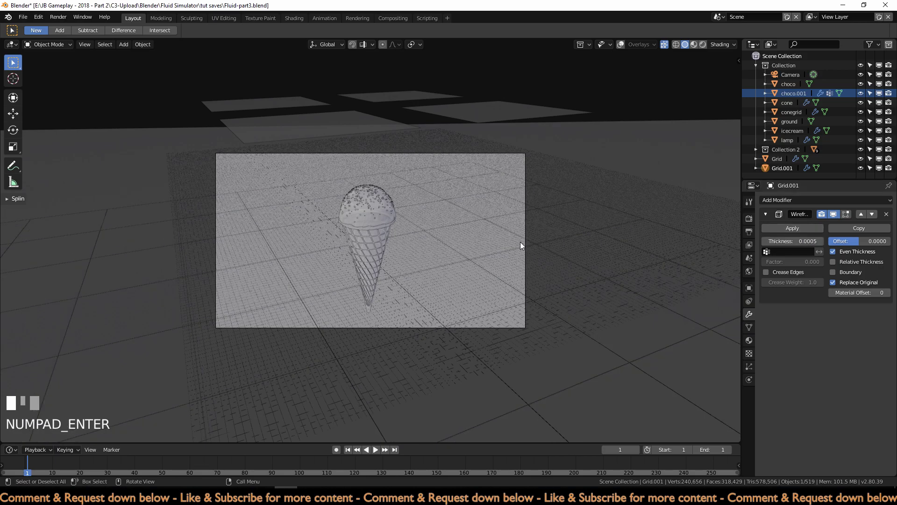
# Step: In top view with wireframe shading and overlays shown, move the larger grid -70 m in X and 70 m in Y
pyautogui.press('KP_7')
pyautogui.press('z')
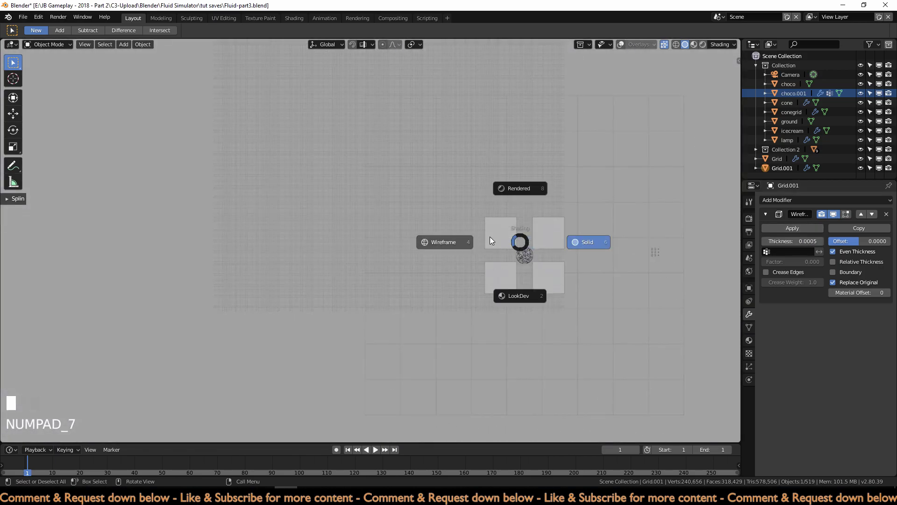
pyautogui.click(619, 331)
pyautogui.keyDown('shift'); pyautogui.moveTo(618, 336); pyautogui.dragTo(599, 278, button='middle'); pyautogui.keyUp('shift')
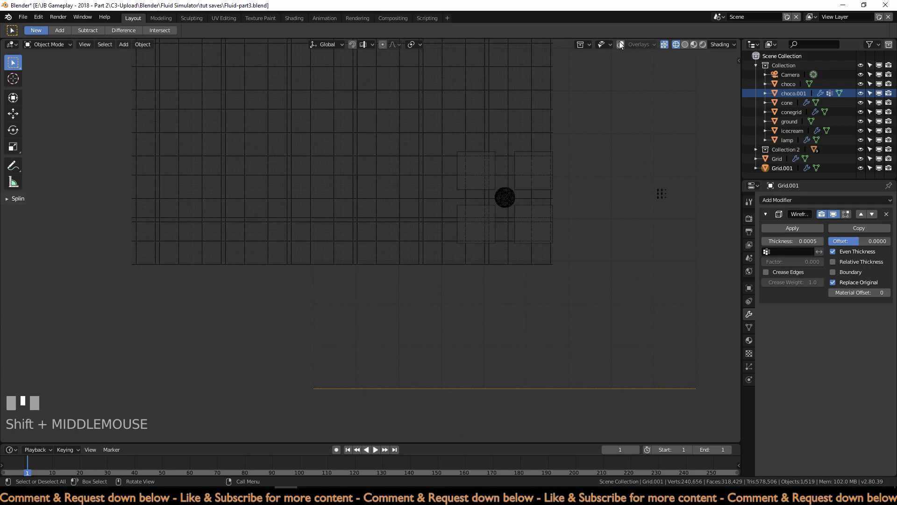
pyautogui.click(643, 209)
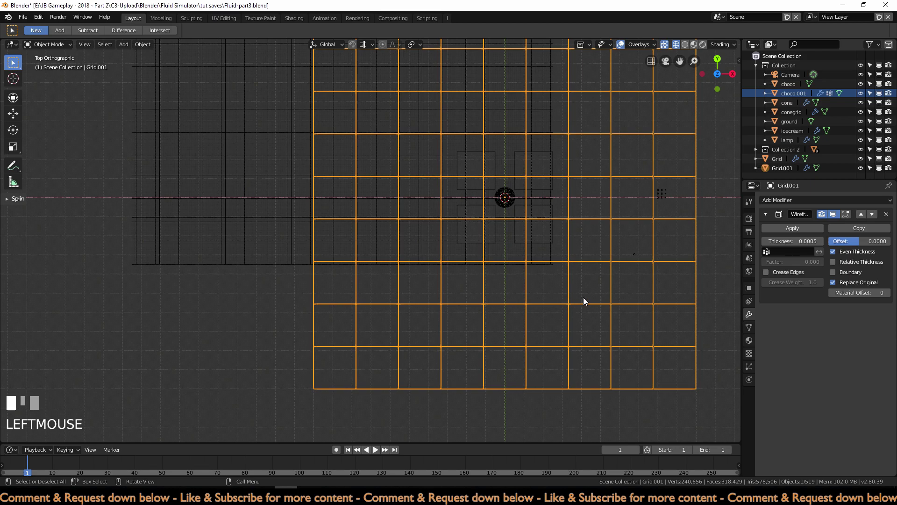
pyautogui.press('g')
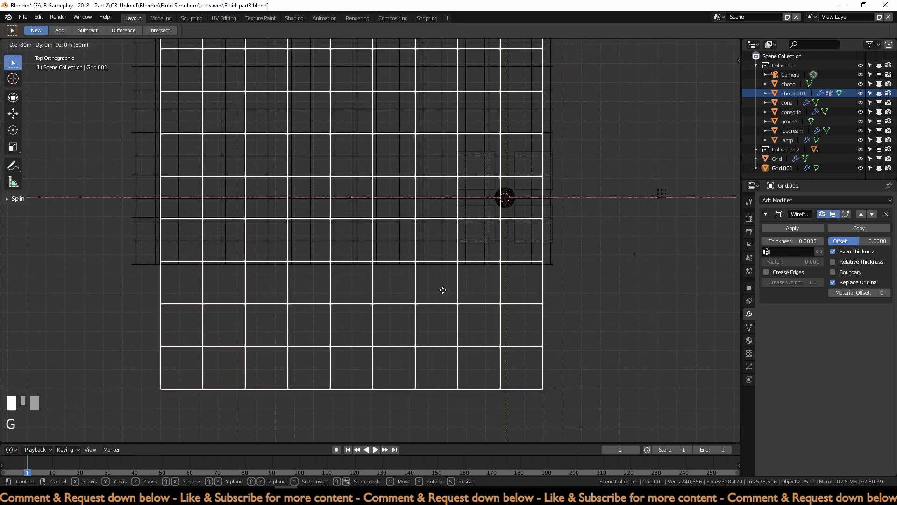
pyautogui.click(448, 294)
pyautogui.press('g')
pyautogui.press('y')
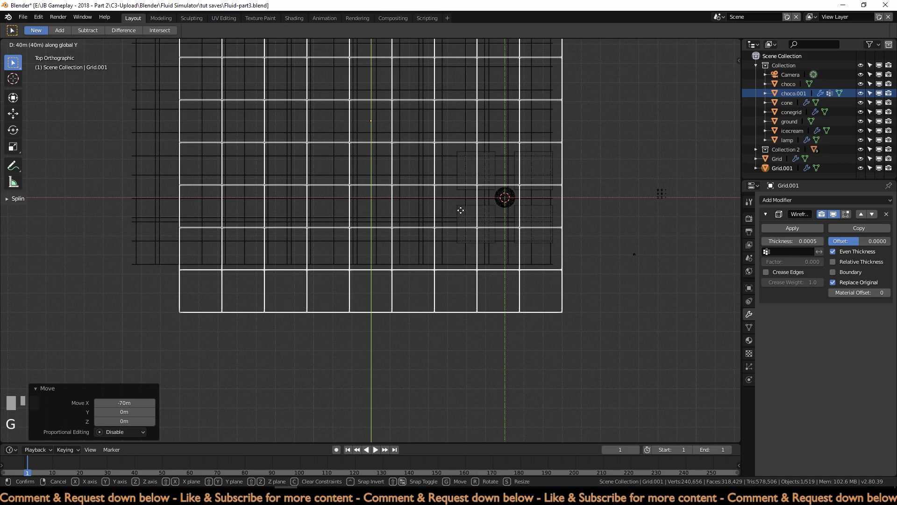
pyautogui.keyDown('ctrl'); pyautogui.click(461, 171); pyautogui.keyUp('ctrl')
# Step: Move the larger grid a further -5 m in X and -5 m in Y to align its corner with the smaller grid's lines
pyautogui.scroll(10, 553, 242)
pyautogui.press('g')
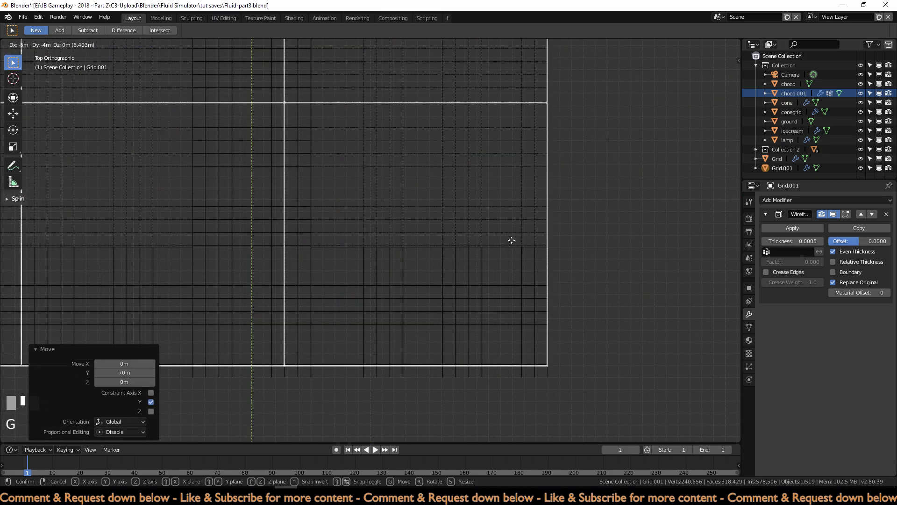
pyautogui.keyDown('ctrl'); pyautogui.click(502, 248); pyautogui.keyUp('ctrl')
pyautogui.scroll(8, 531, 226)
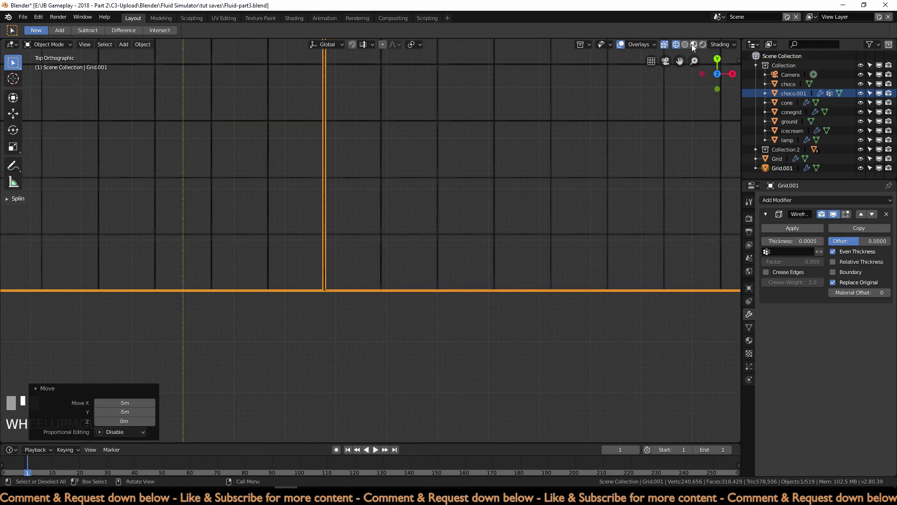
# Step: Check the grid alignment in LookDev shading from above, and from the camera with everything deselected and overlays hidden
pyautogui.click(693, 44)
pyautogui.scroll(3, 321, 279)
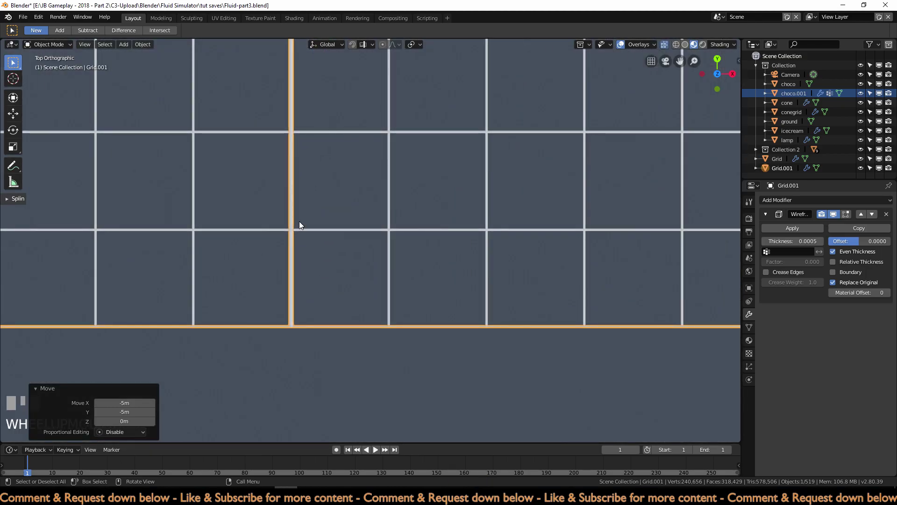
pyautogui.scroll(-3, 332, 315)
pyautogui.keyDown('shift'); pyautogui.moveTo(520, 150); pyautogui.dragTo(559, 252, button='middle'); pyautogui.keyUp('shift')
pyautogui.scroll(3, 477, 152)
pyautogui.scroll(-2, 496, 295)
pyautogui.press('KP_0')
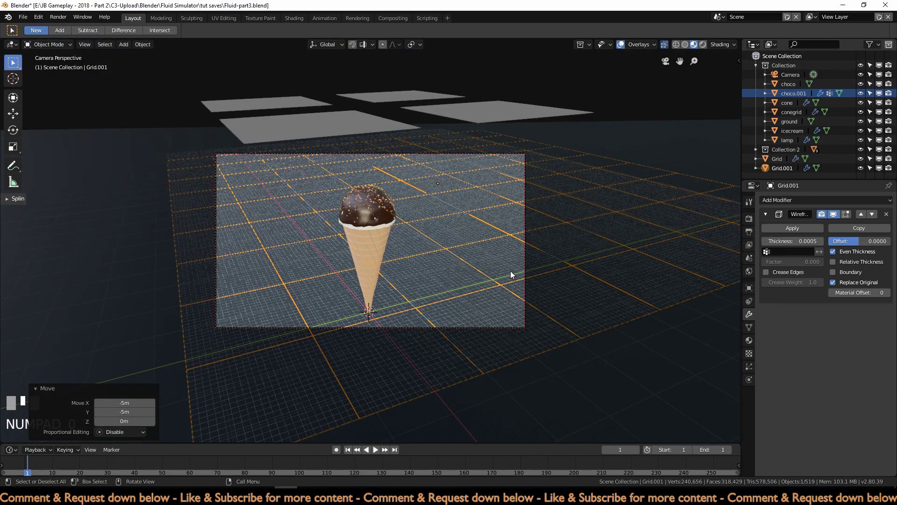
pyautogui.click(214, 76)
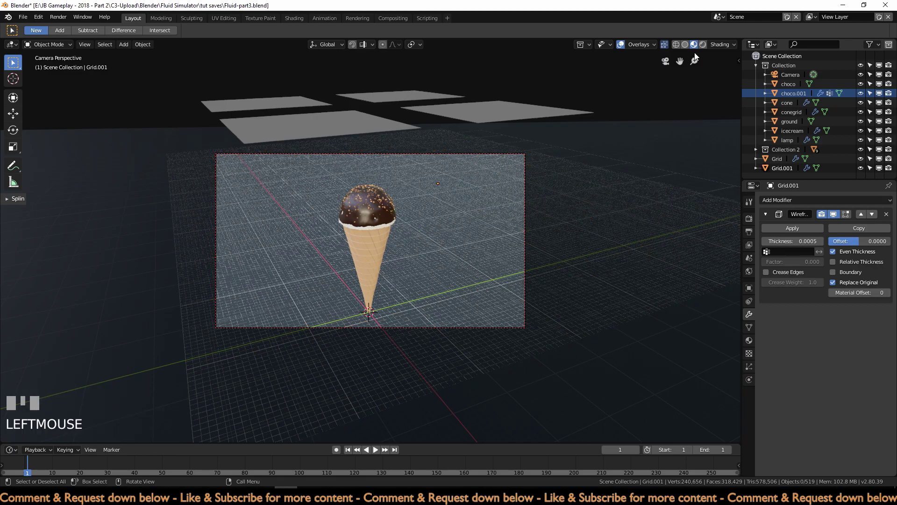
pyautogui.click(620, 44)
pyautogui.scroll(4, 400, 136)
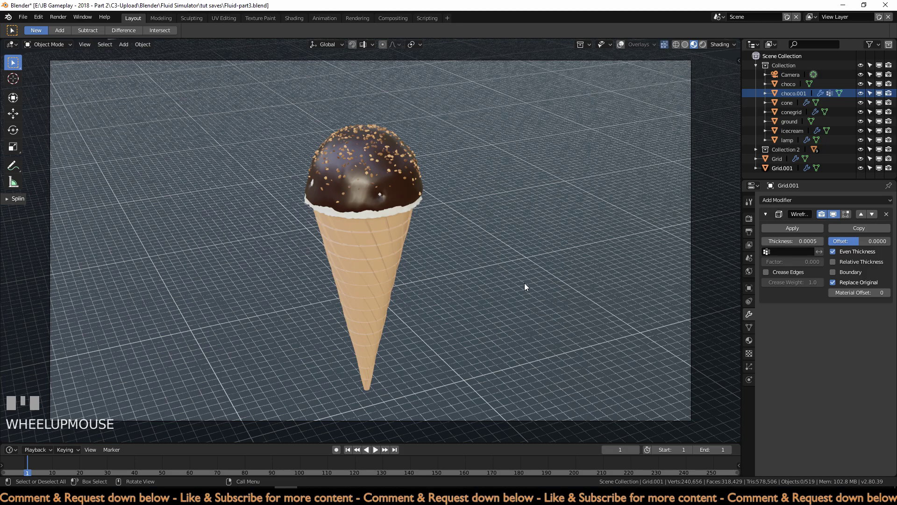
# Step: Try a Wireframe thickness of 0.0002 on the larger grid
pyautogui.click(764, 242)
pyautogui.click(764, 241)
pyautogui.click(764, 241)
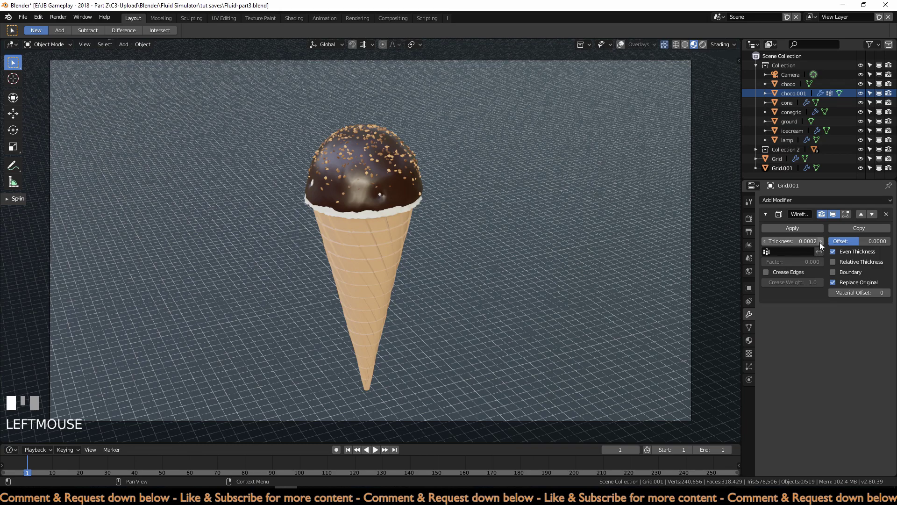
# Step: Select the ground and move both Grid and Grid.001 into the main Collection
pyautogui.click(532, 296)
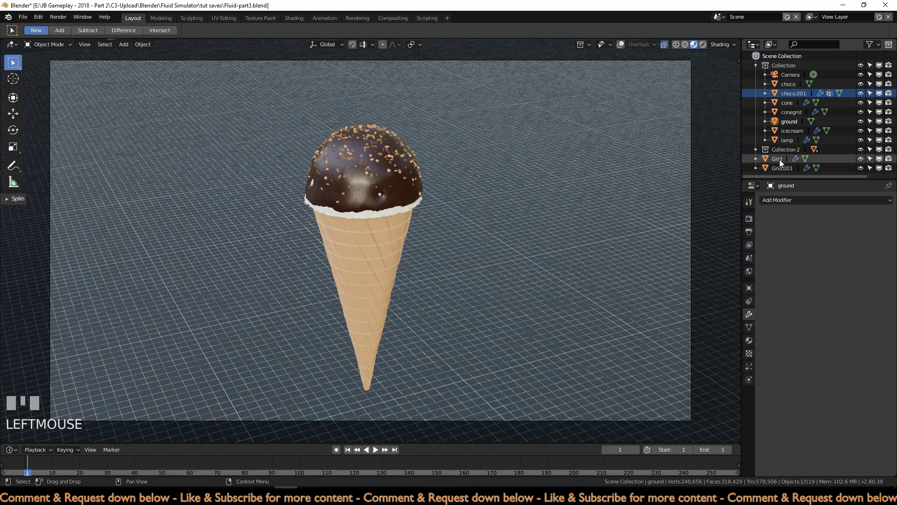
pyautogui.moveTo(775, 156); pyautogui.dragTo(779, 131)
pyautogui.moveTo(776, 170); pyautogui.dragTo(783, 140)
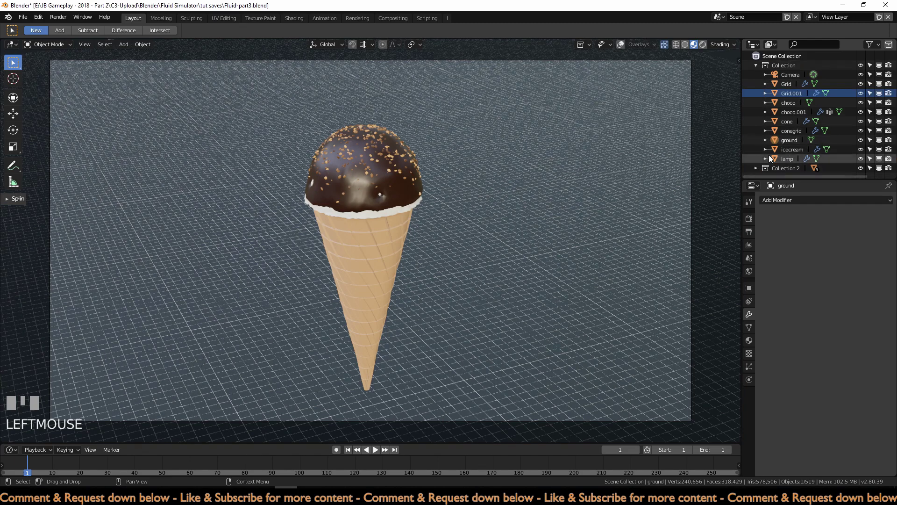
# Step: Test a Wireframe thickness of 0.002 on the smaller grid and settle on 0.004
pyautogui.click(800, 86)
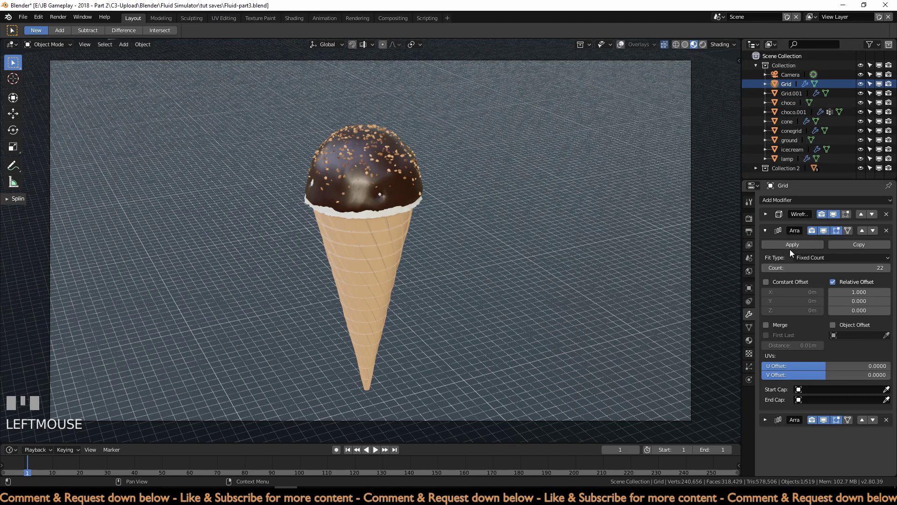
pyautogui.click(767, 230)
pyautogui.click(766, 213)
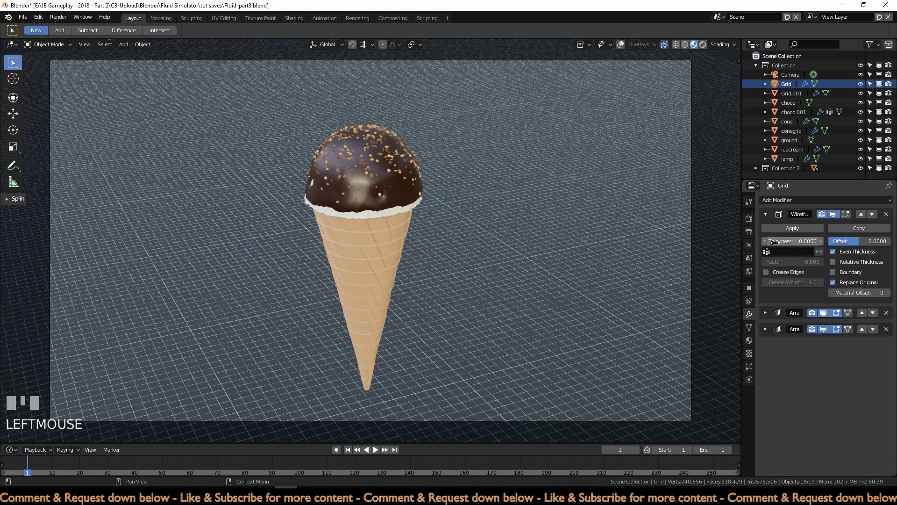
pyautogui.click(793, 240)
pyautogui.write('.0')
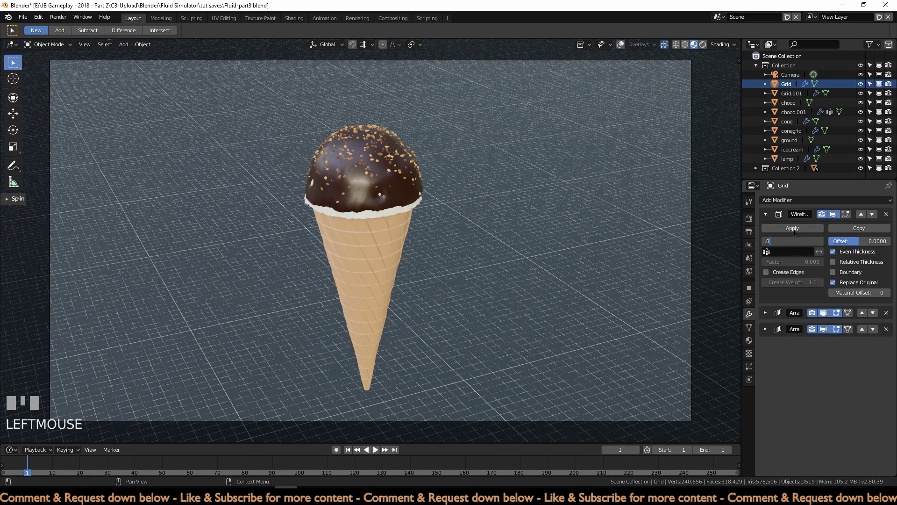
pyautogui.write('0')
pyautogui.scroll(-2, 775, 241)
pyautogui.write('2')
pyautogui.click(798, 241)
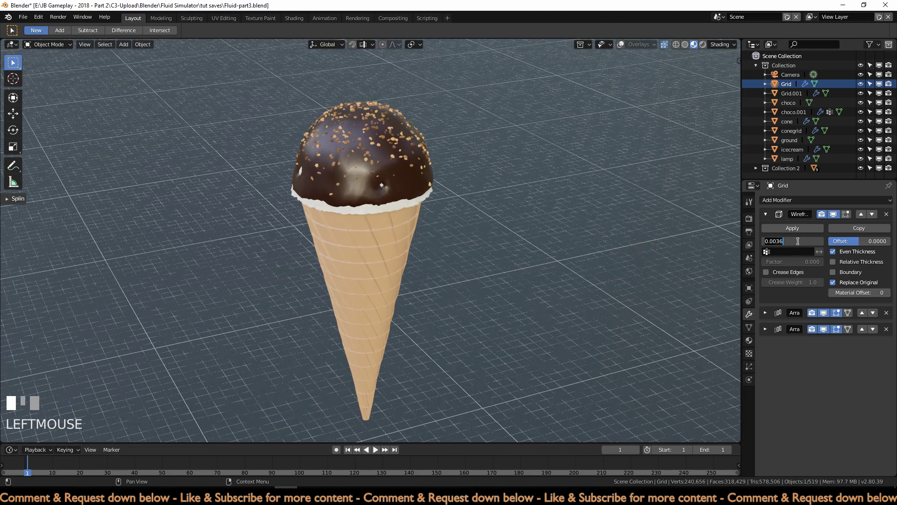
pyautogui.write('0.004')
pyautogui.press('KP_Enter')
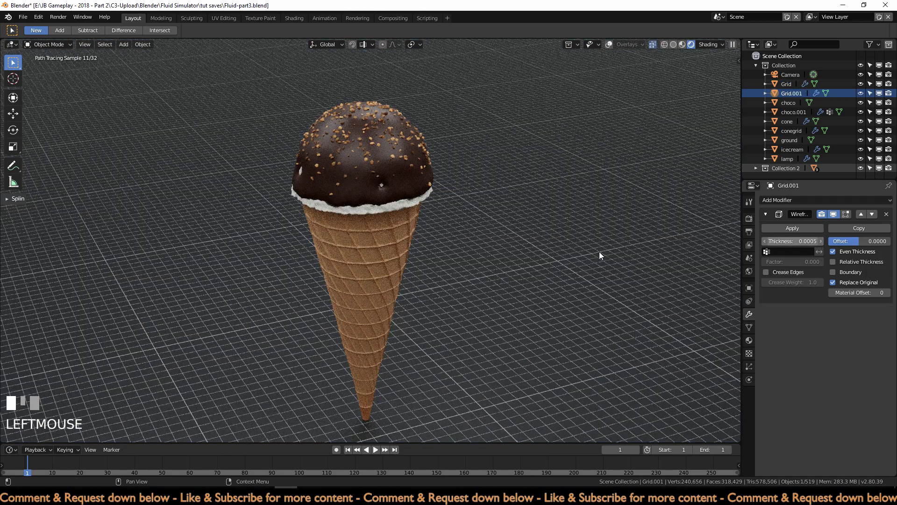
# Step: Collapse the larger grid's Wireframe settings and set up a front view in solid shading with overlays shown and nothing selected
pyautogui.scroll(-1, 506, 270)
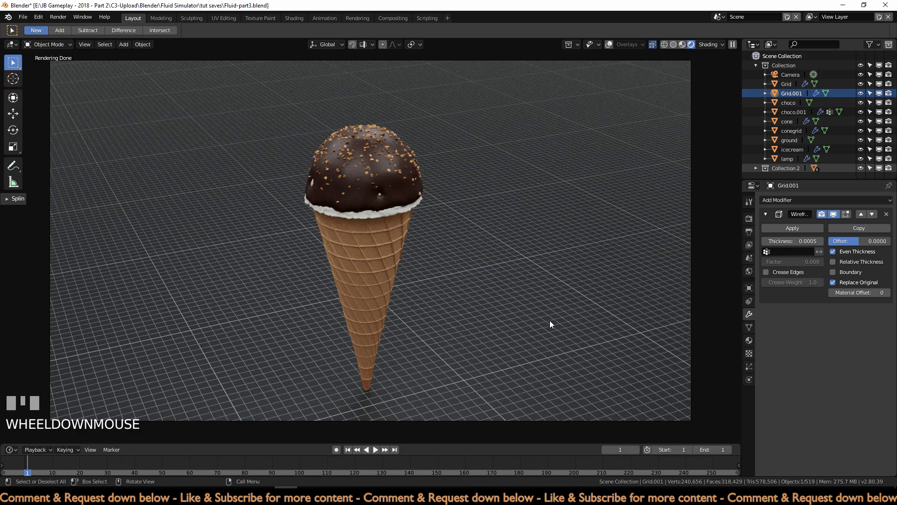
pyautogui.click(765, 214)
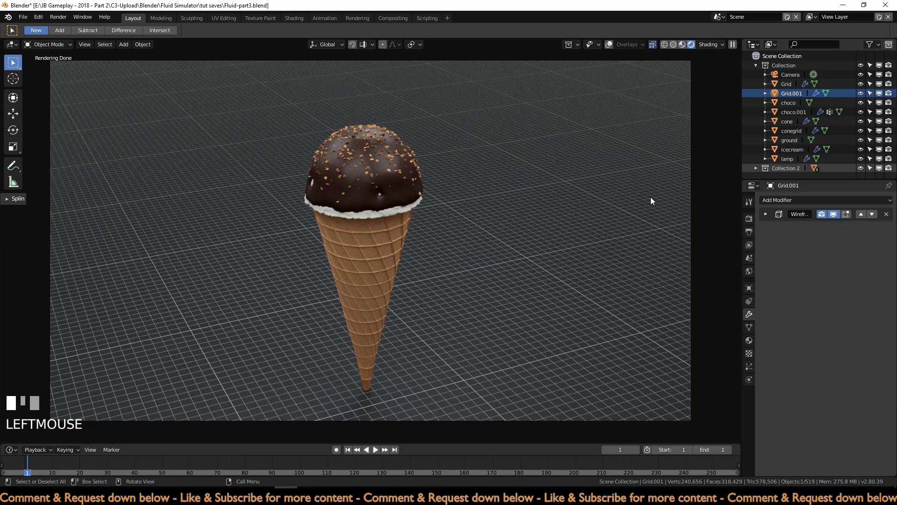
pyautogui.click(672, 45)
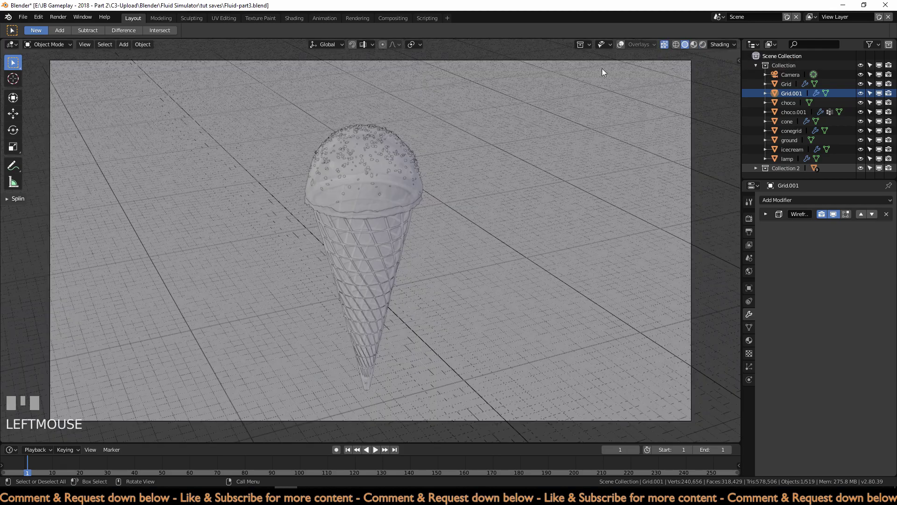
pyautogui.press('KP_1')
pyautogui.click(620, 44)
pyautogui.scroll(1, 270, 314)
pyautogui.hotkey('alt', 'a')
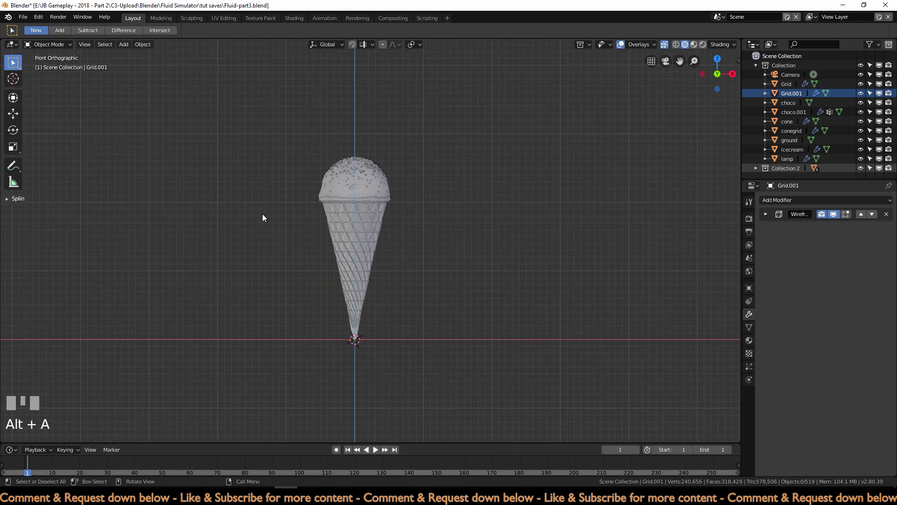
# Step: Duplicate the cone and its waffle grid together, placing the copy -19 m in X and 1 m in Z from the original
pyautogui.press('b')
pyautogui.moveTo(232, 221); pyautogui.dragTo(444, 277)
pyautogui.keyDown('shift'); pyautogui.moveTo(439, 273); pyautogui.dragTo(514, 188, button='middle'); pyautogui.keyUp('shift')
pyautogui.hotkey('shift', 'd')
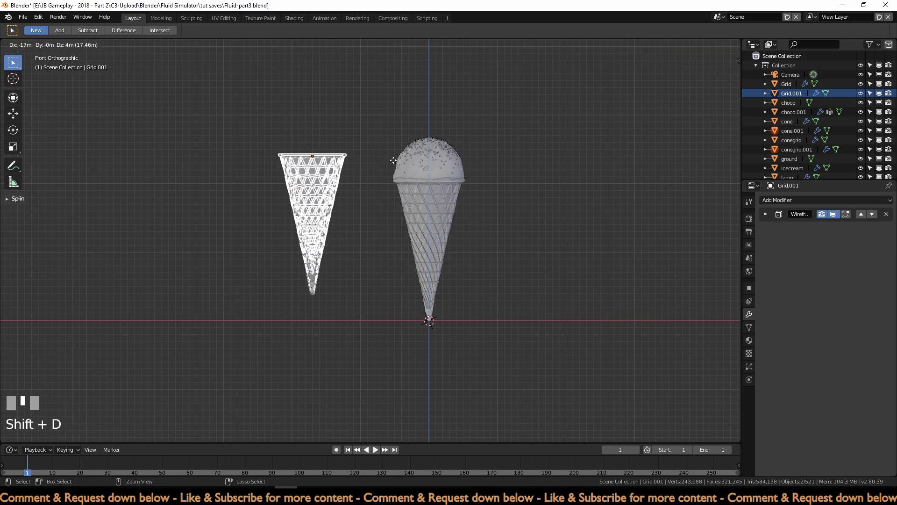
pyautogui.click(380, 175)
# Step: Rotate the duplicated cone about Y to lay it on its side, fine-tuning by -0.392°, and nudge it -0.0476 m in Z
pyautogui.keyDown('shift'); pyautogui.moveTo(380, 175); pyautogui.dragTo(429, 162, button='middle'); pyautogui.keyUp('shift')
pyautogui.scroll(2, 444, 158)
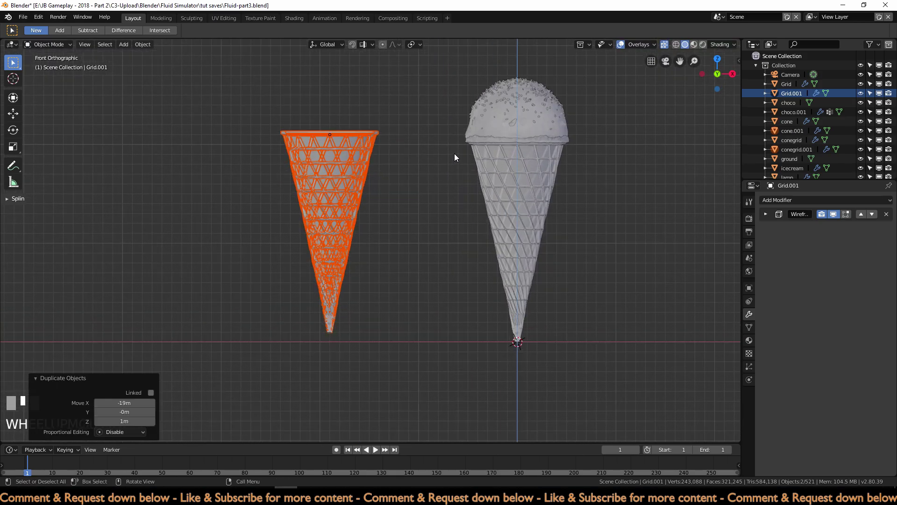
pyautogui.press('r')
pyautogui.press('y')
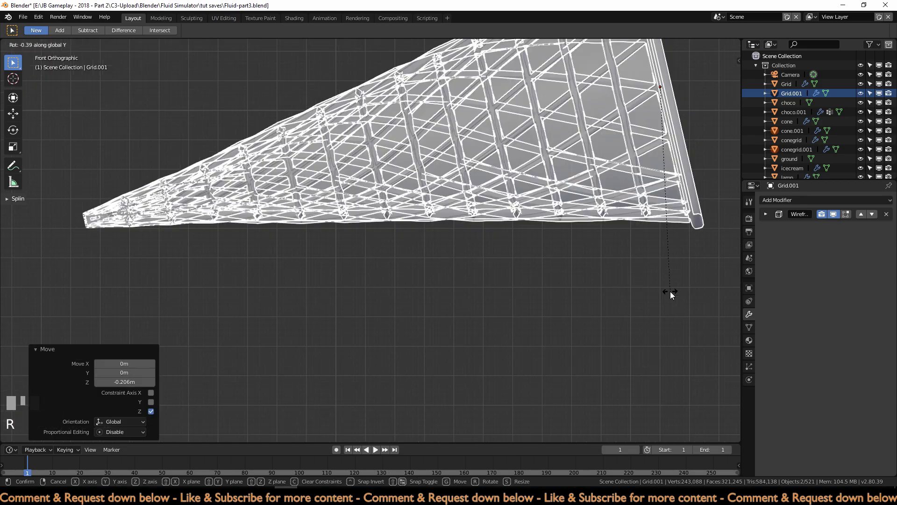
pyautogui.click(670, 292)
pyautogui.press('g')
pyautogui.press('z')
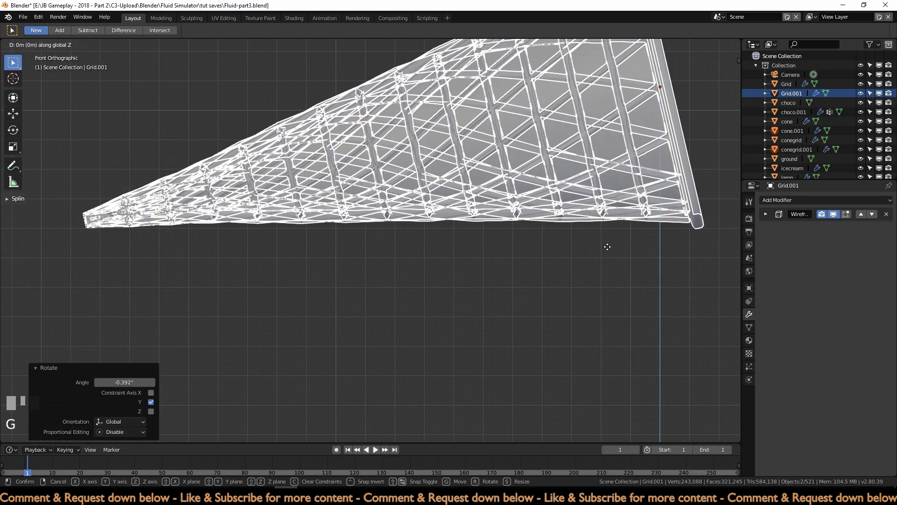
pyautogui.click(608, 248)
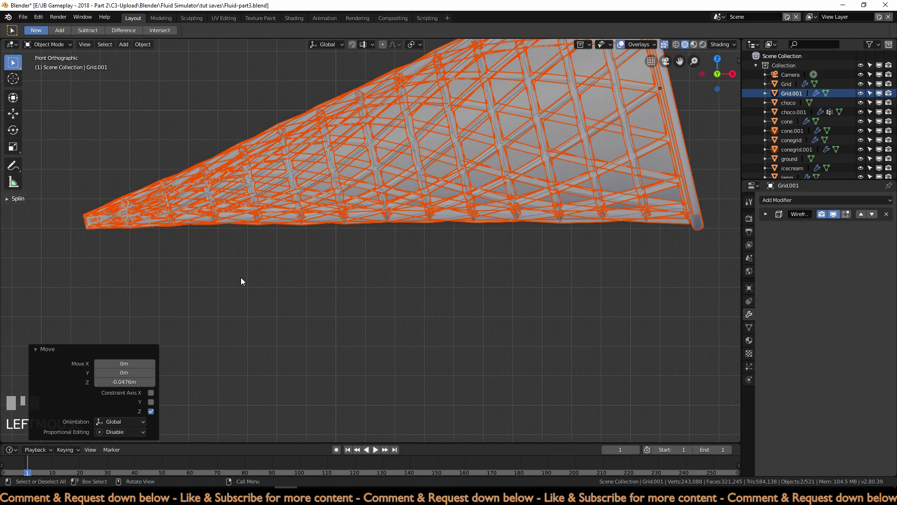
# Step: Lower the lying cone 16 m along Z onto the ground and preview the camera view in rendered shading
pyautogui.scroll(-6, 171, 260)
pyautogui.keyDown('shift'); pyautogui.scroll(-2, 461, 340); pyautogui.keyUp('shift')
pyautogui.press('g')
pyautogui.press('z')
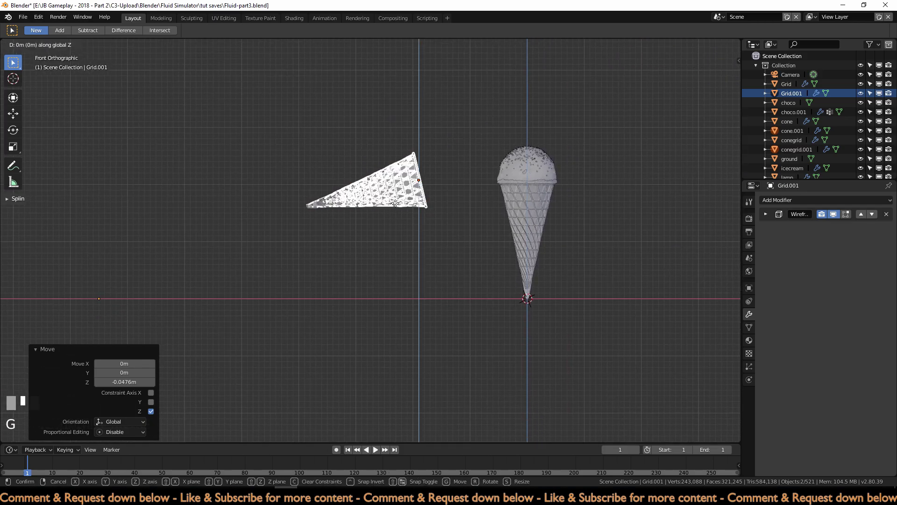
pyautogui.keyDown('ctrl'); pyautogui.click(486, 341); pyautogui.keyUp('ctrl')
pyautogui.press('KP_0')
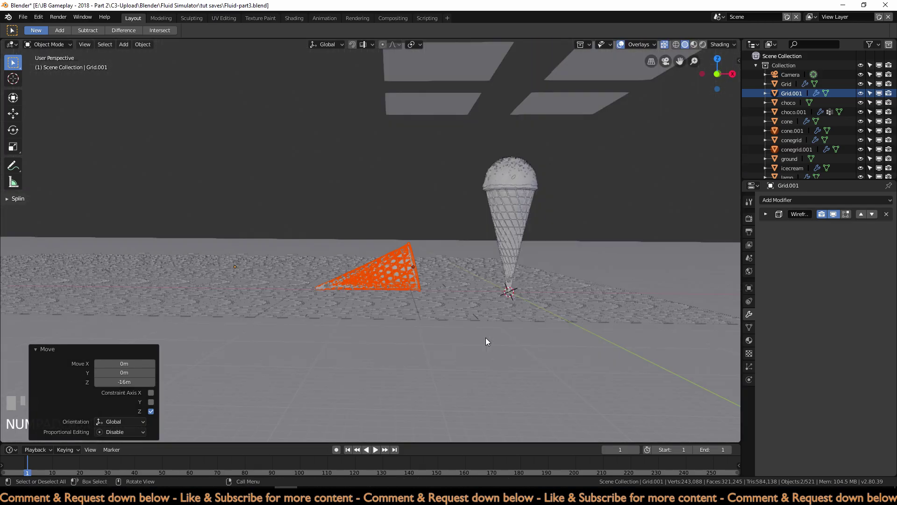
pyautogui.click(703, 44)
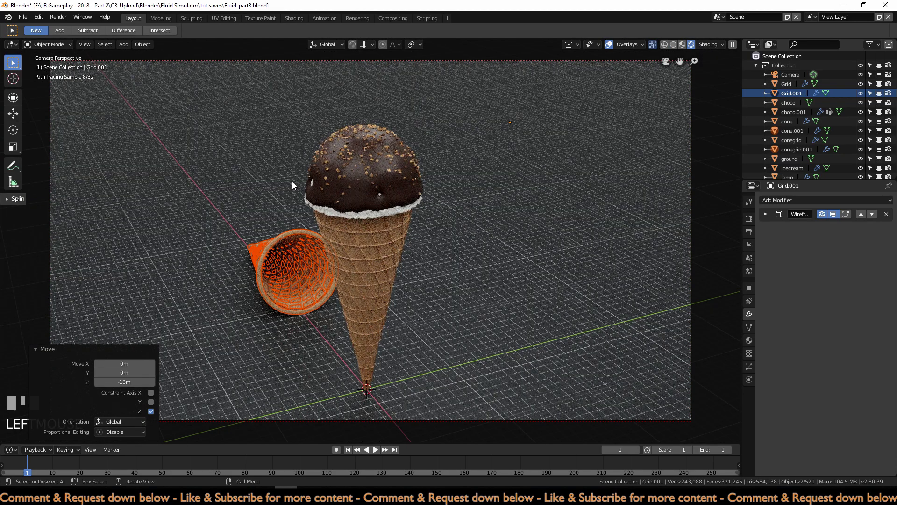
# Step: Select the cone lying on the ground and collapse its Subdivision modifier settings, with the viewport in rendered shading
pyautogui.hotkey('alt', 'a')
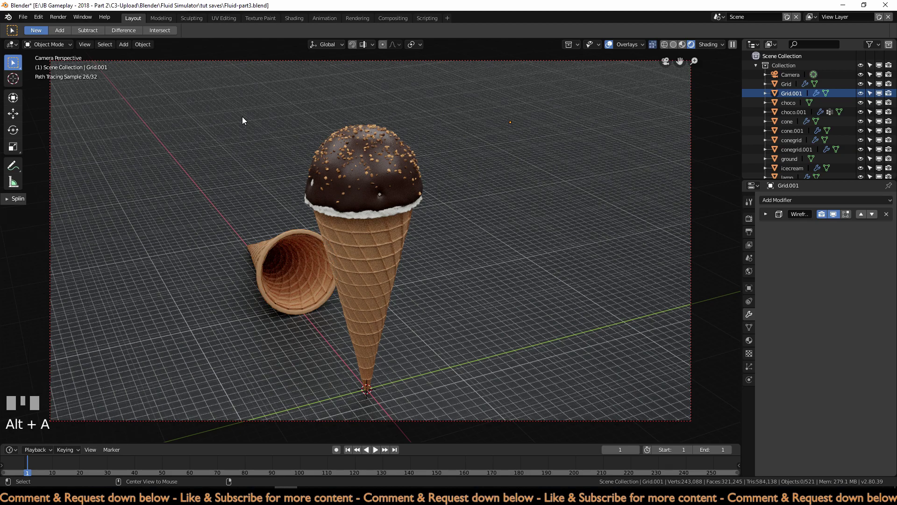
pyautogui.scroll(4, 287, 318)
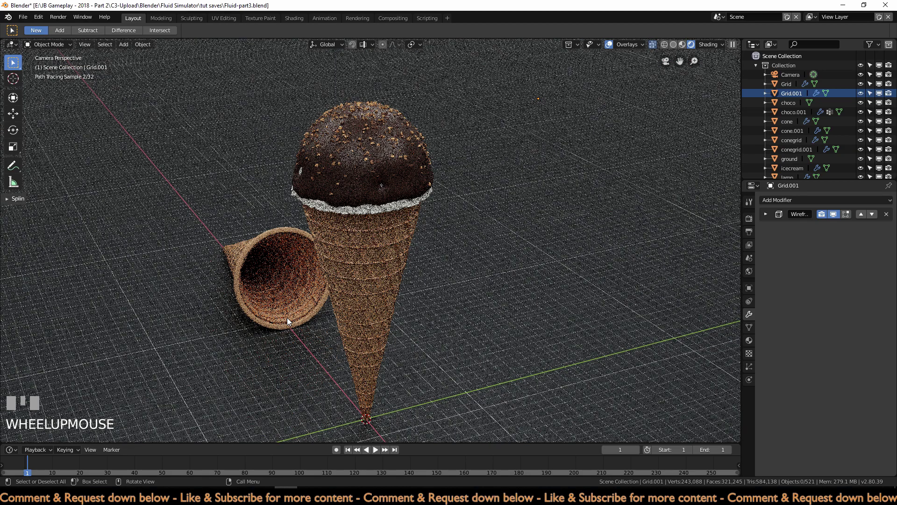
pyautogui.click(291, 296)
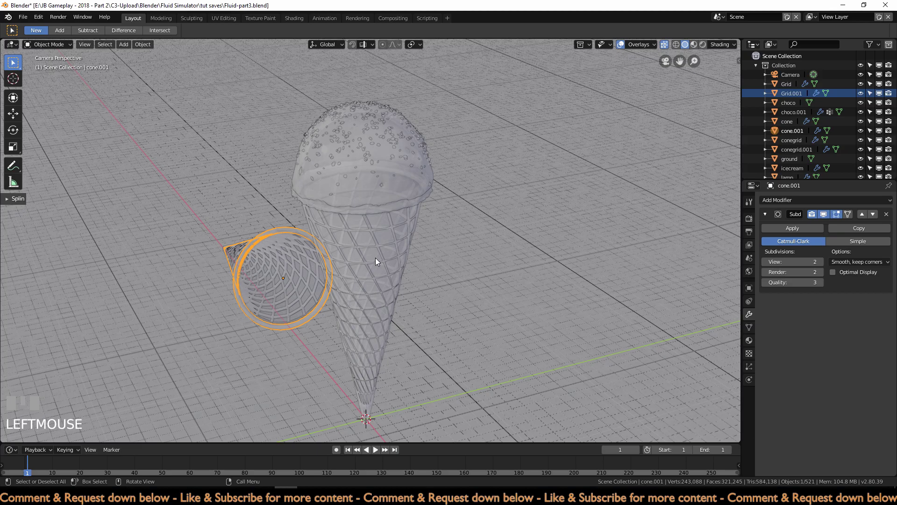
pyautogui.scroll(-2, 377, 261)
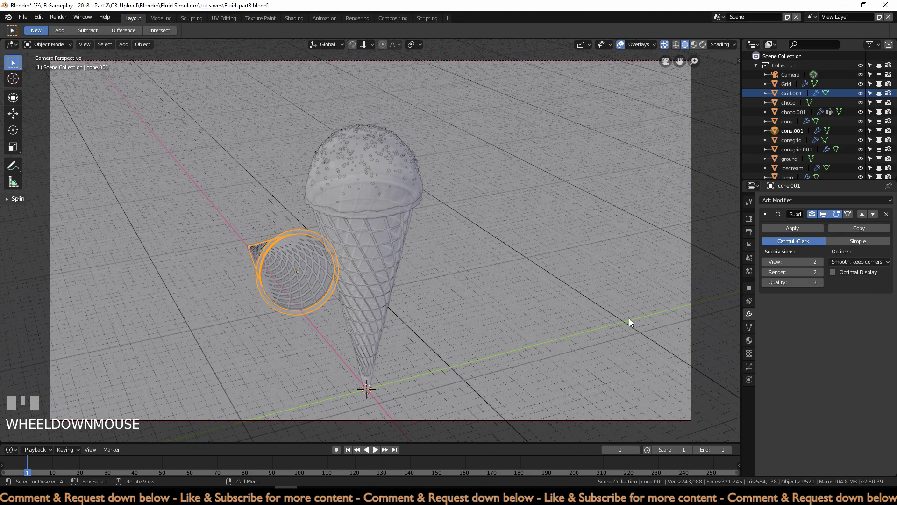
pyautogui.click(766, 214)
pyautogui.click(703, 44)
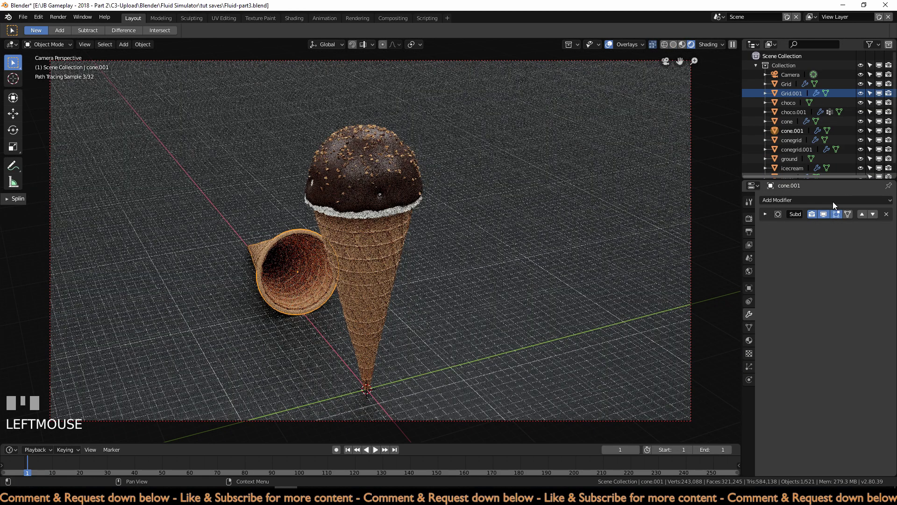
# Step: Add a Solidify modifier to the lying cone and set its thickness to 0.08 m
pyautogui.click(832, 199)
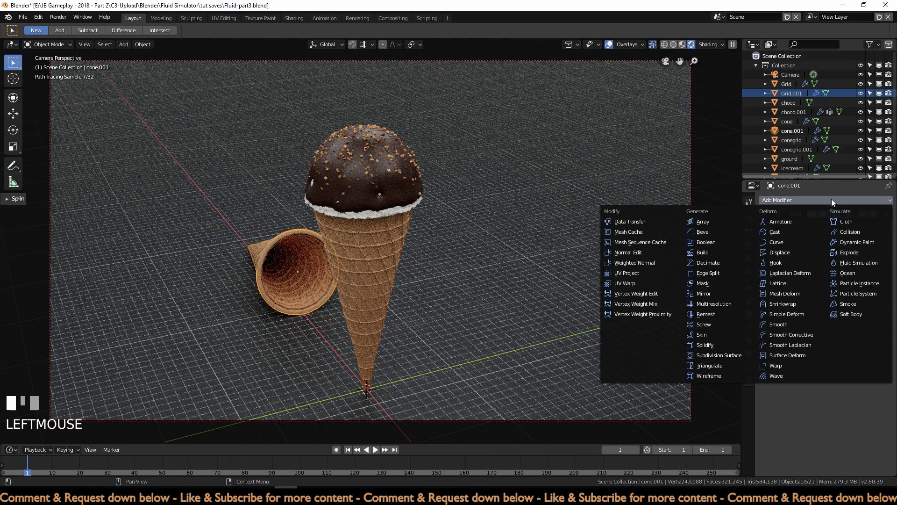
pyautogui.click(713, 346)
pyautogui.scroll(2, 593, 291)
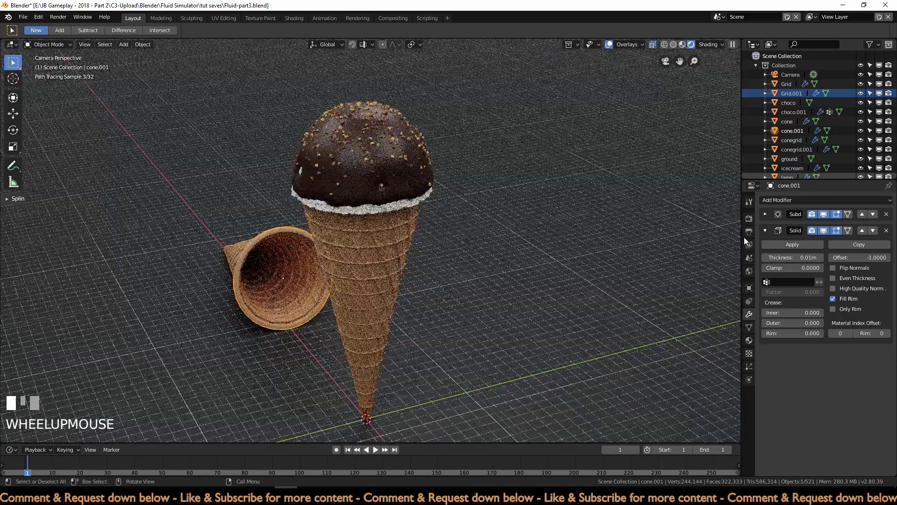
pyautogui.moveTo(794, 257); pyautogui.dragTo(816, 257)
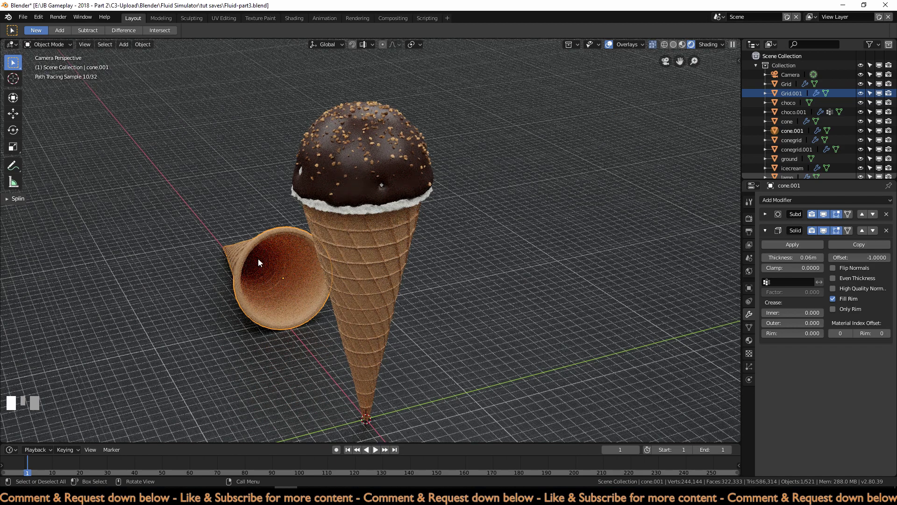
pyautogui.click(821, 257)
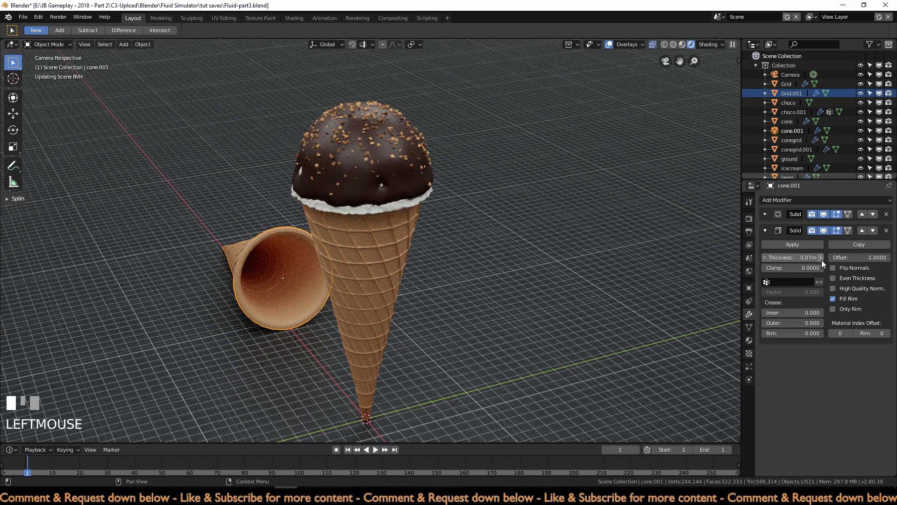
pyautogui.click(821, 258)
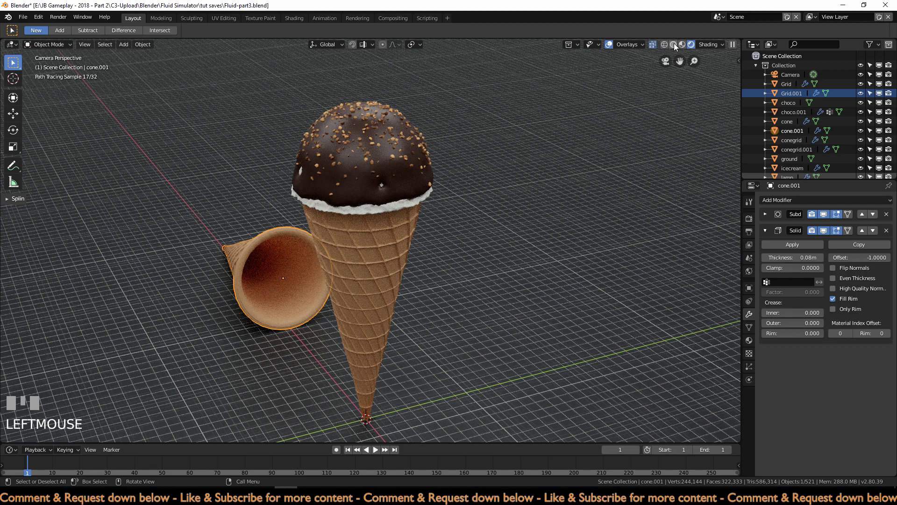
# Step: Switch the camera view to solid shading and turn off X-ray to check the thickened cone
pyautogui.click(674, 44)
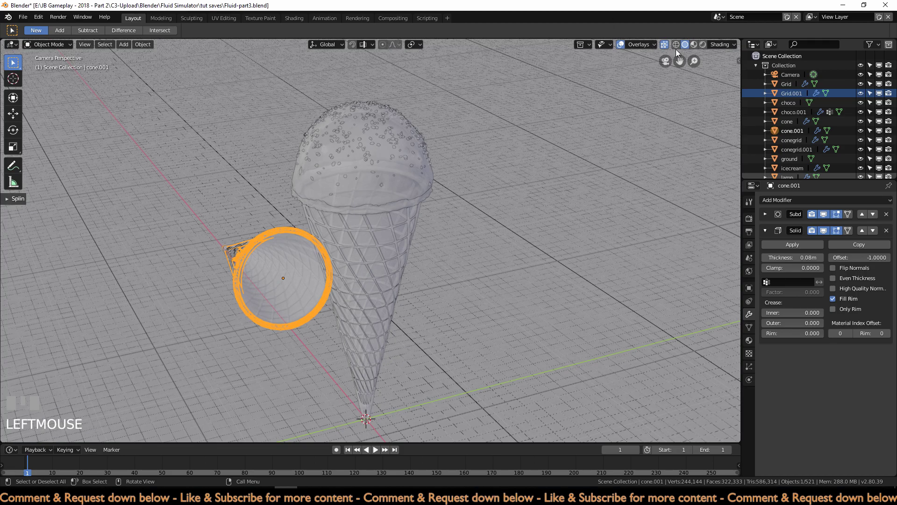
pyautogui.click(664, 44)
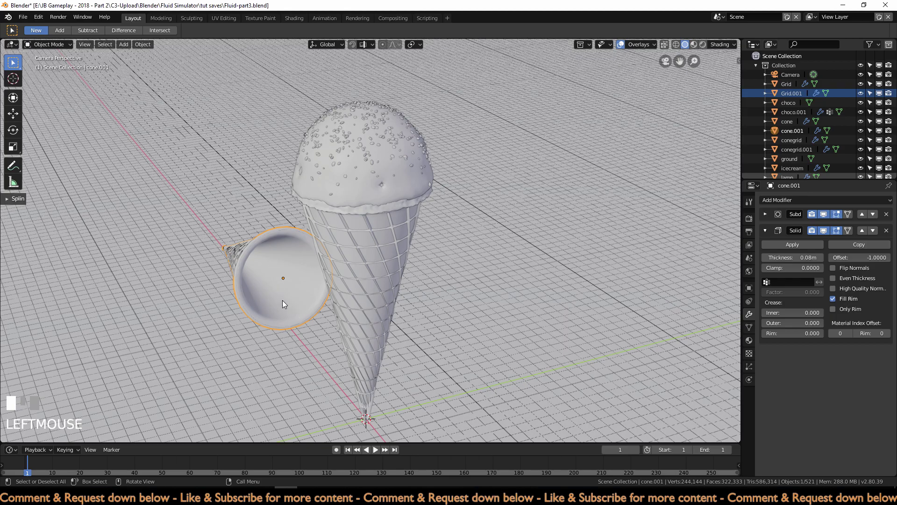
pyautogui.scroll(-3, 298, 307)
pyautogui.scroll(1, 369, 341)
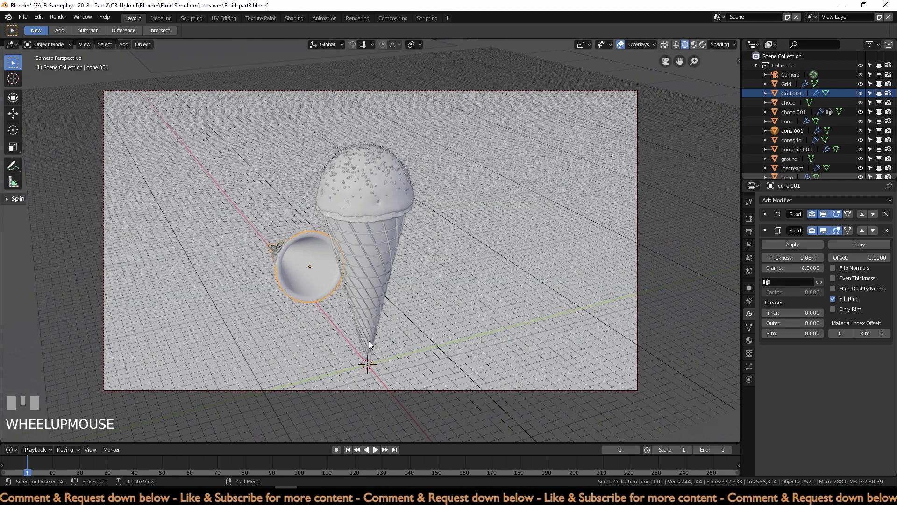